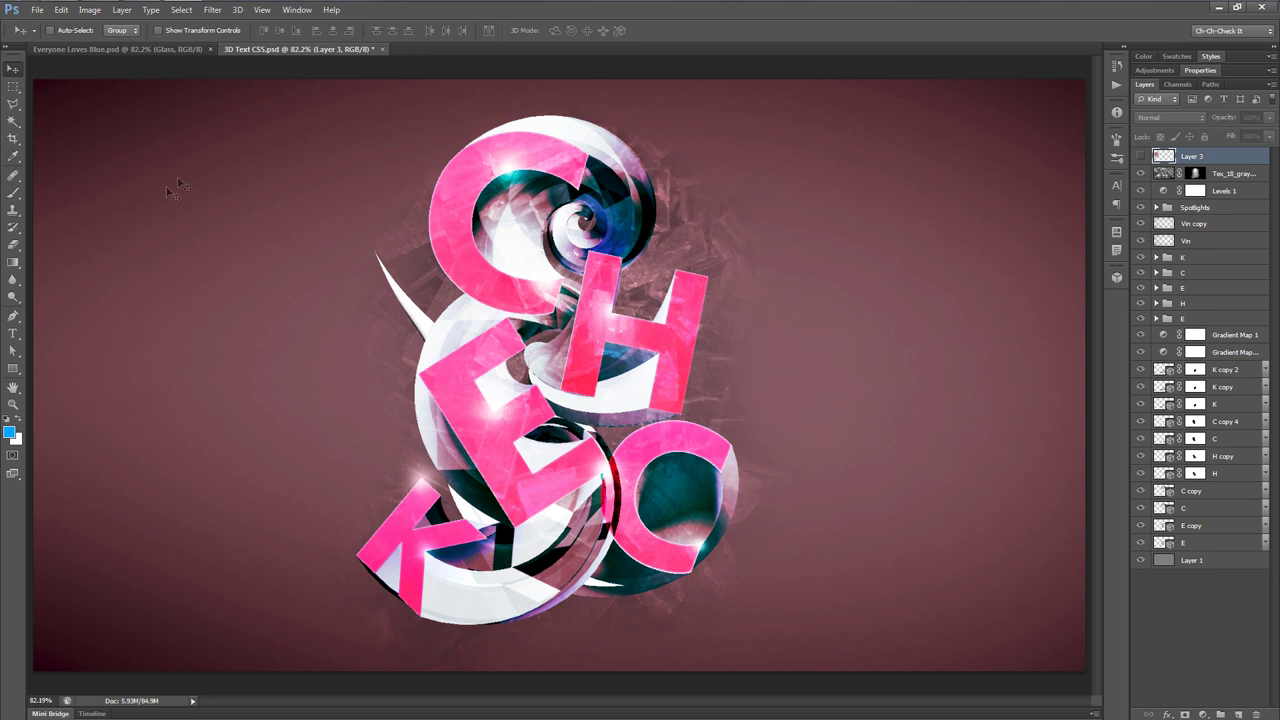
Step: Create a new 1920 × 1080 pixel RGB document with a white background, named "3D Extrusion Stuffs"
{"action": "left_click", "coordinate": [118, 49]}
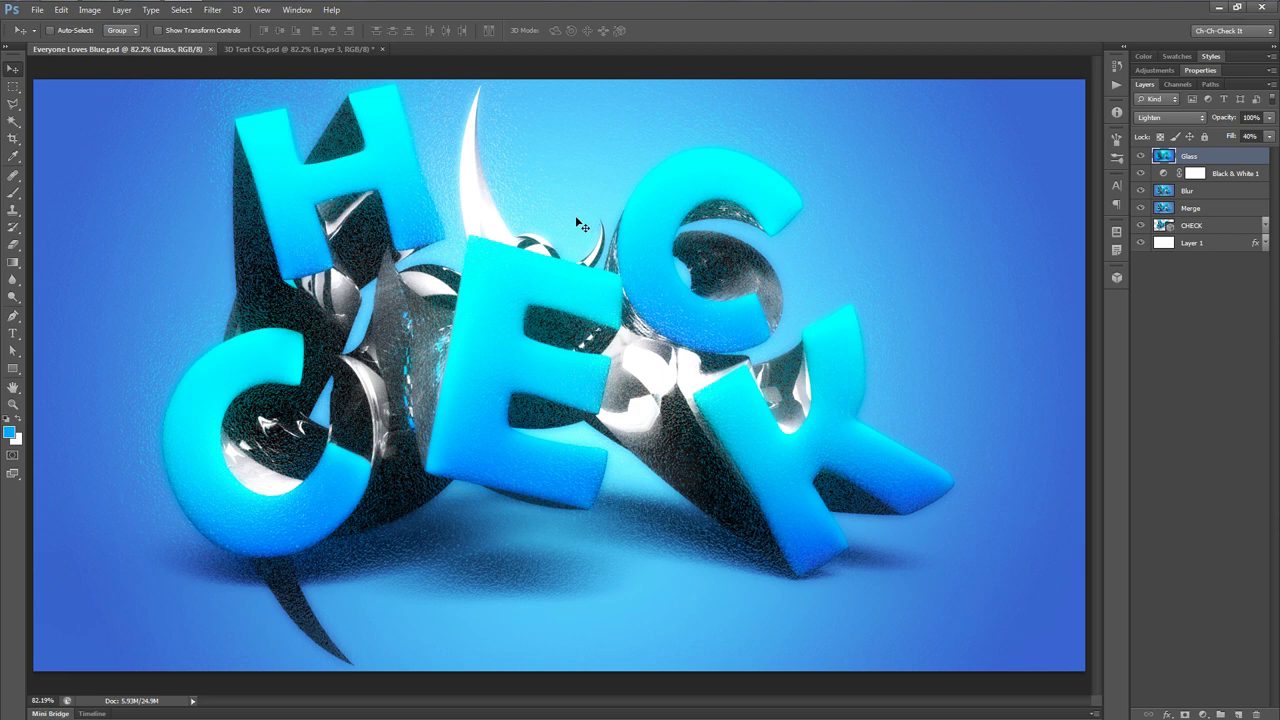
{"action": "left_click", "coordinate": [38, 10]}
{"action": "left_click", "coordinate": [50, 23]}
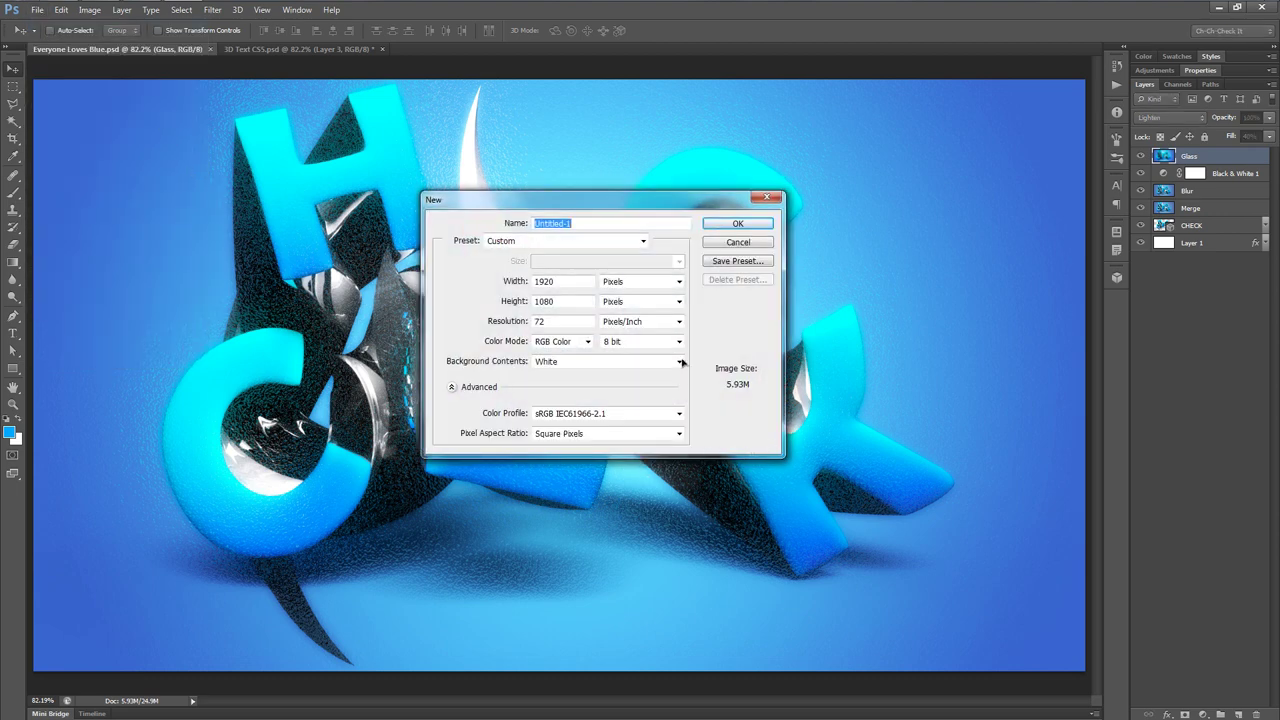
{"action": "key", "text": "BackSpace"}
{"action": "type", "text": "3D Extrusion Stuffs"}
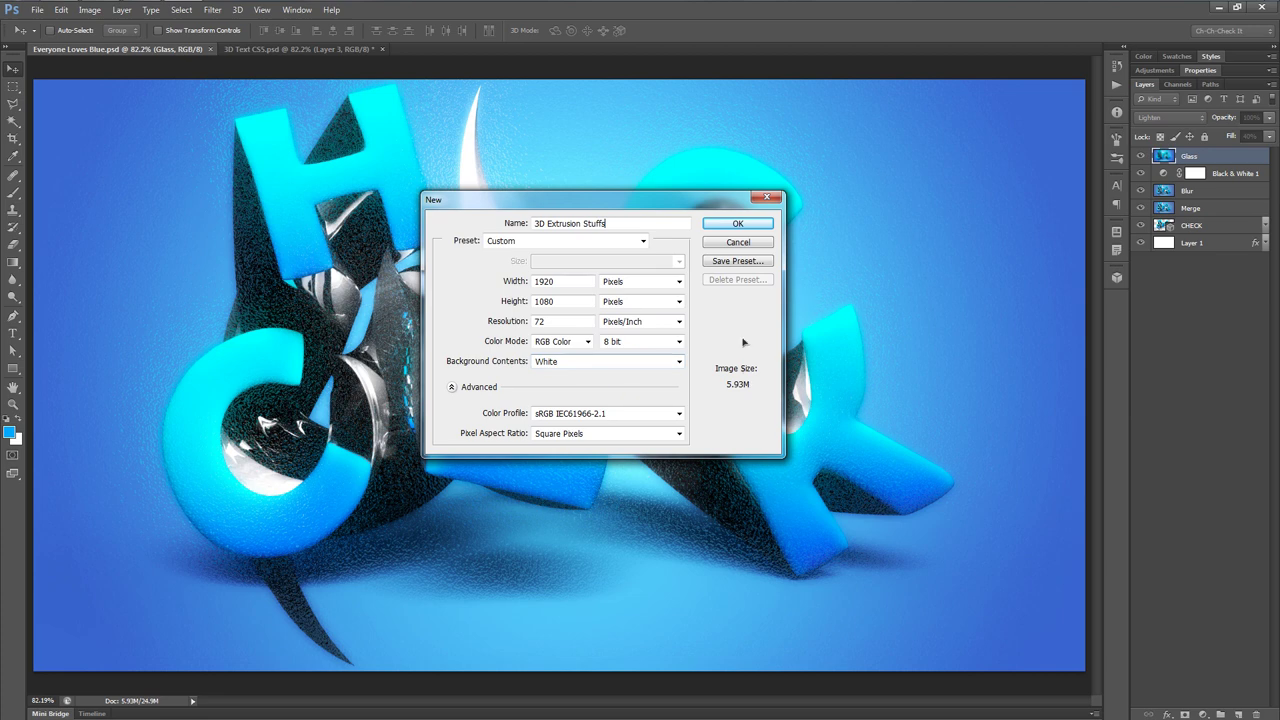
{"action": "left_click", "coordinate": [740, 224]}
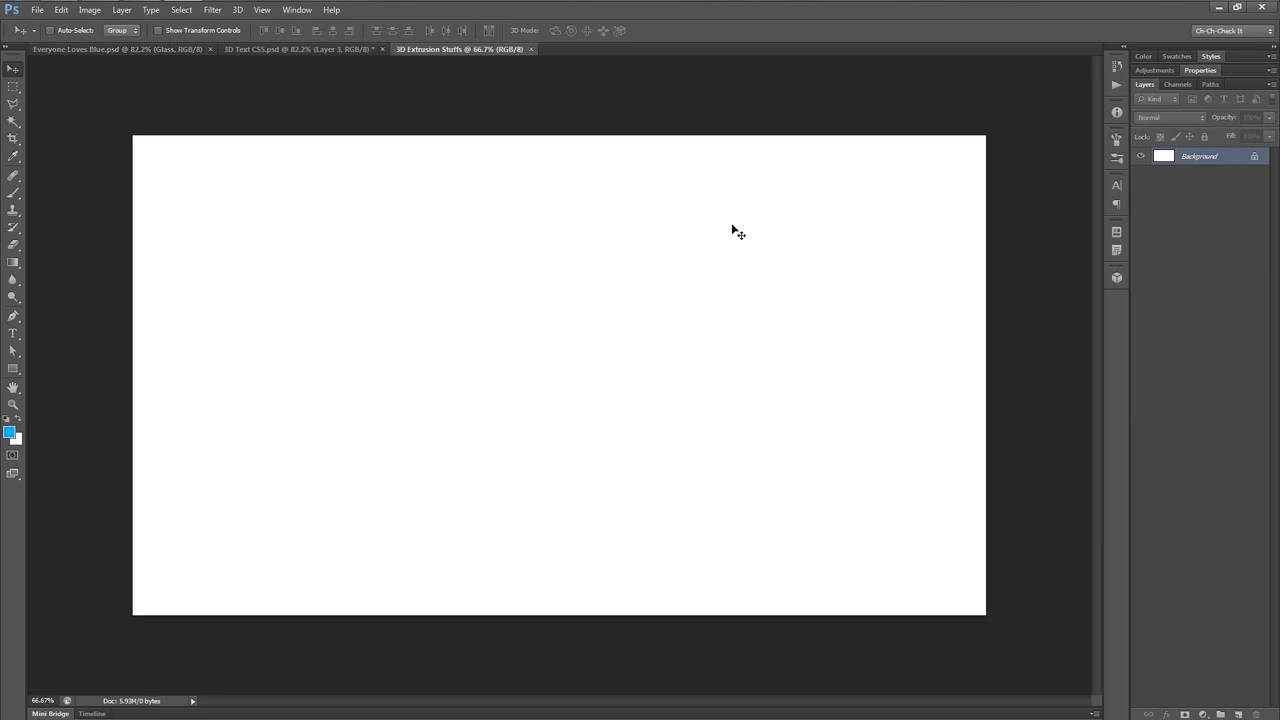
{"action": "key", "text": "ctrl+0"}
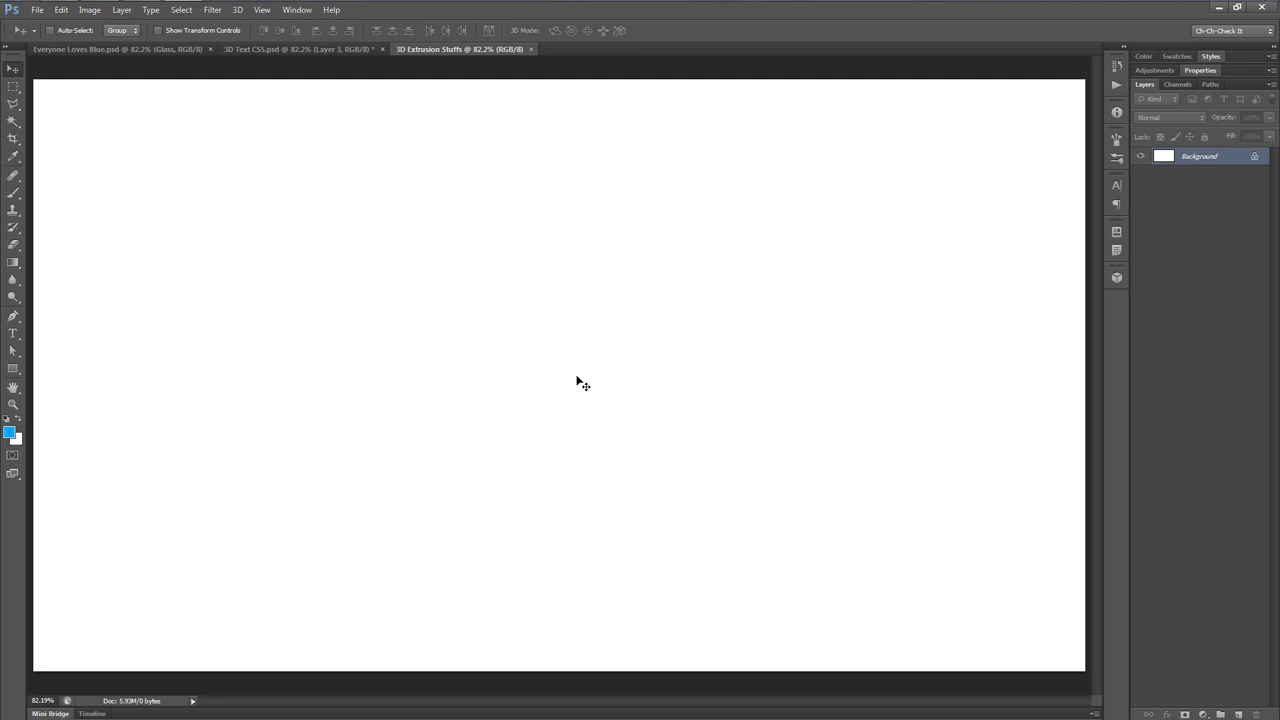
Step: Add the letter C as a text layer near the canvas's left edge, in 525 pt Berlin Sans FB Demi, color 00aeff
{"action": "key", "text": "t"}
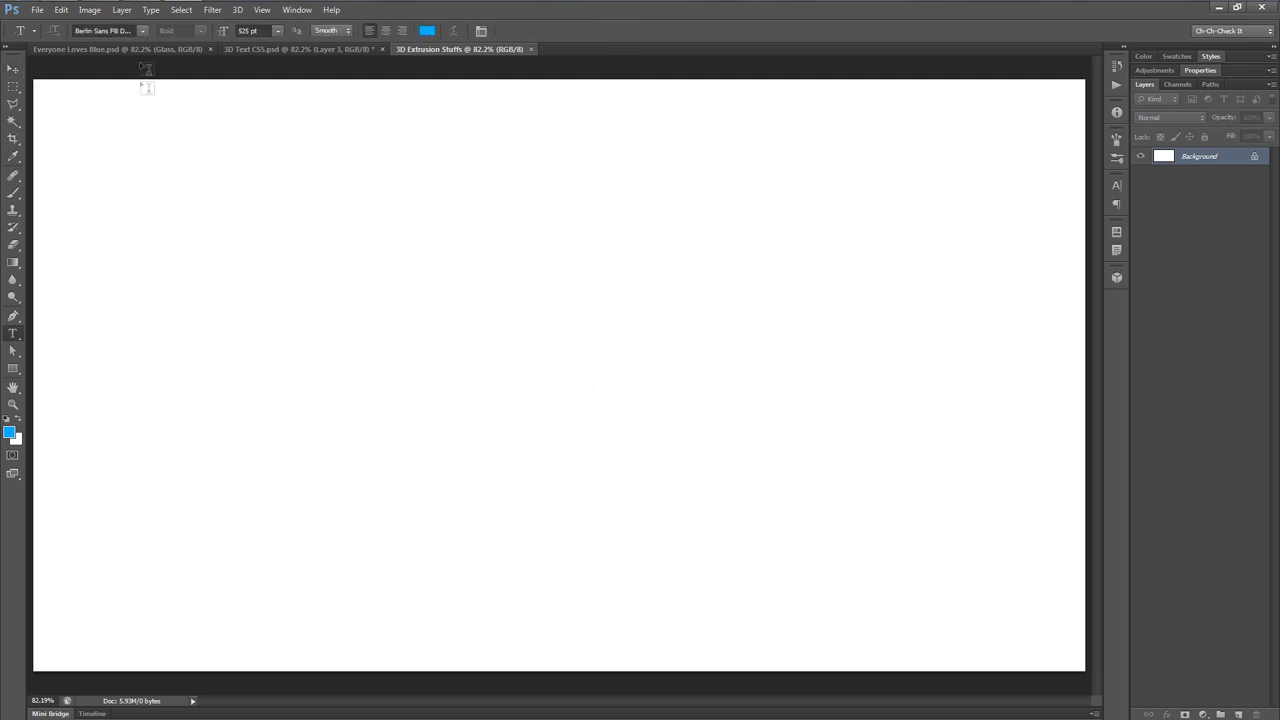
{"action": "left_click", "coordinate": [143, 31]}
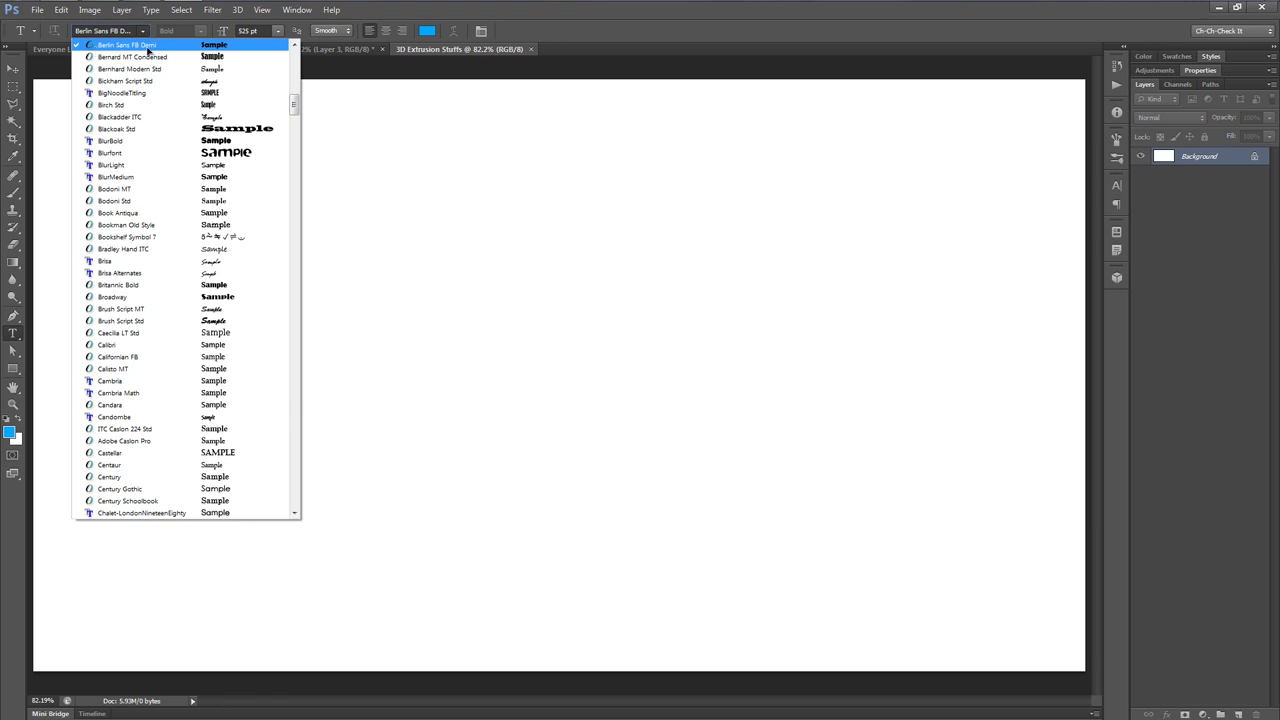
{"action": "left_click", "coordinate": [143, 34]}
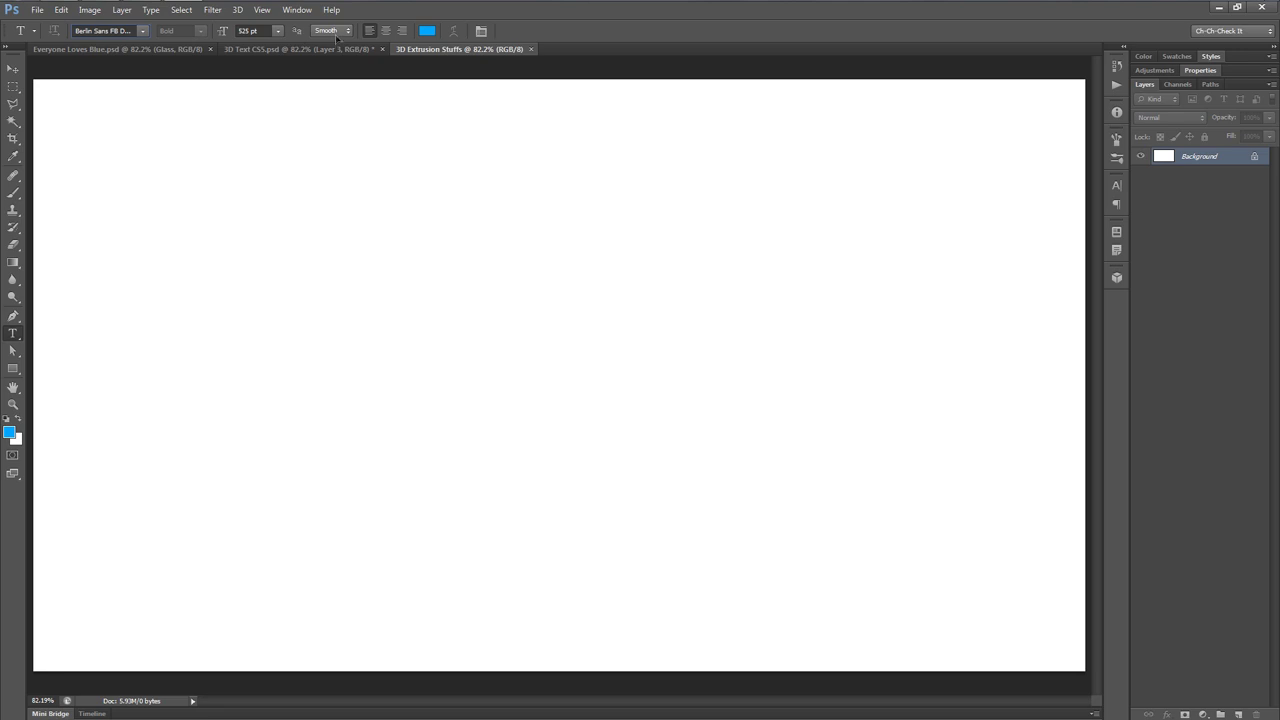
{"action": "left_click", "coordinate": [429, 31]}
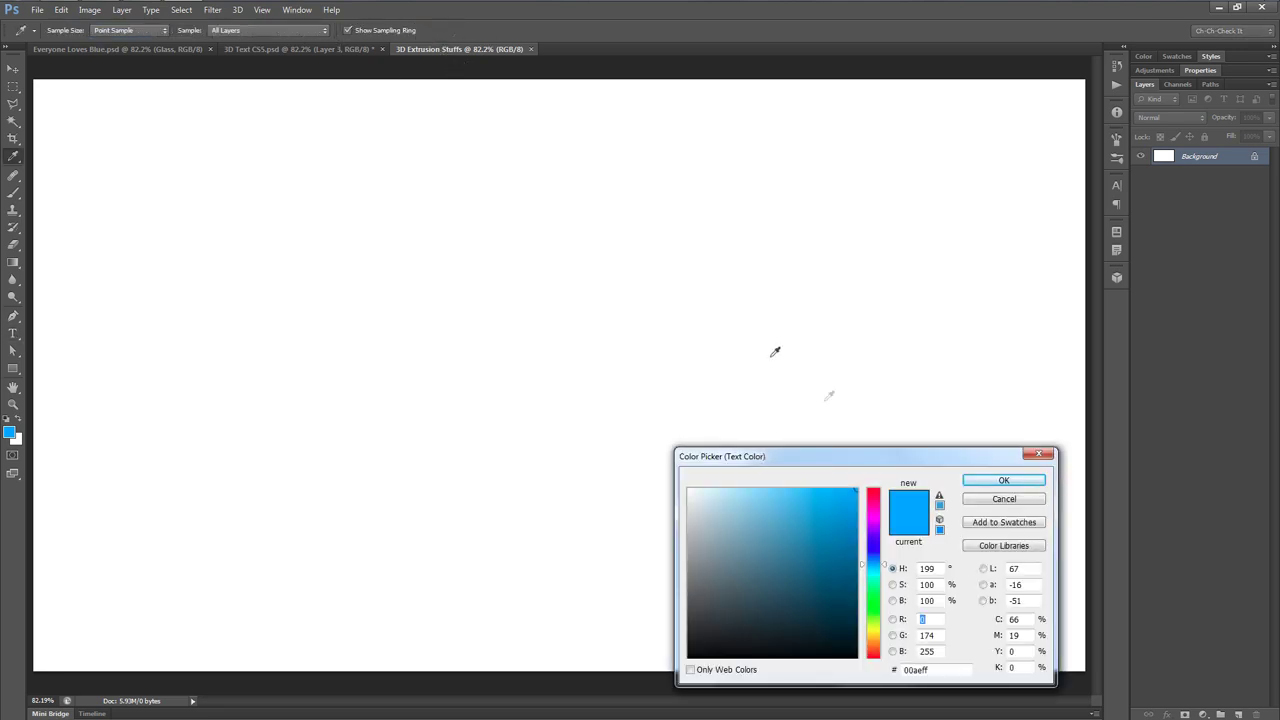
{"action": "left_click_drag", "start_coordinate": [886, 460], "coordinate": [813, 216]}
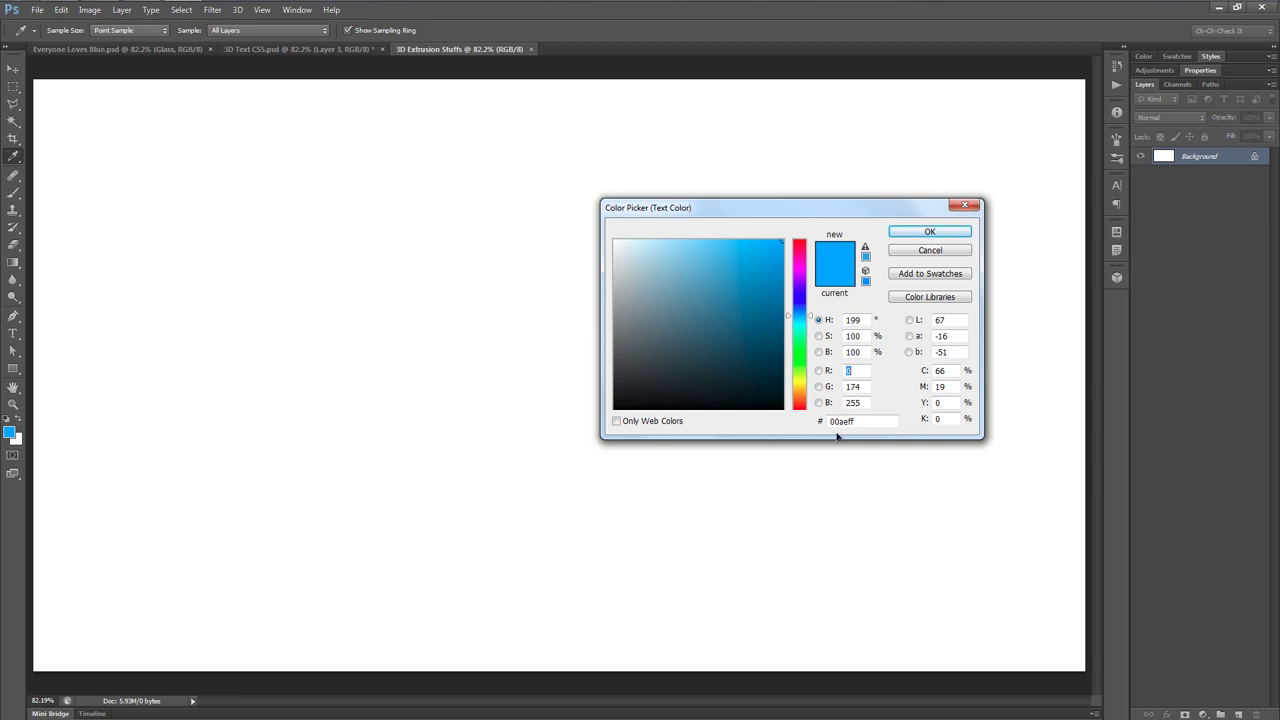
{"action": "left_click", "coordinate": [906, 238]}
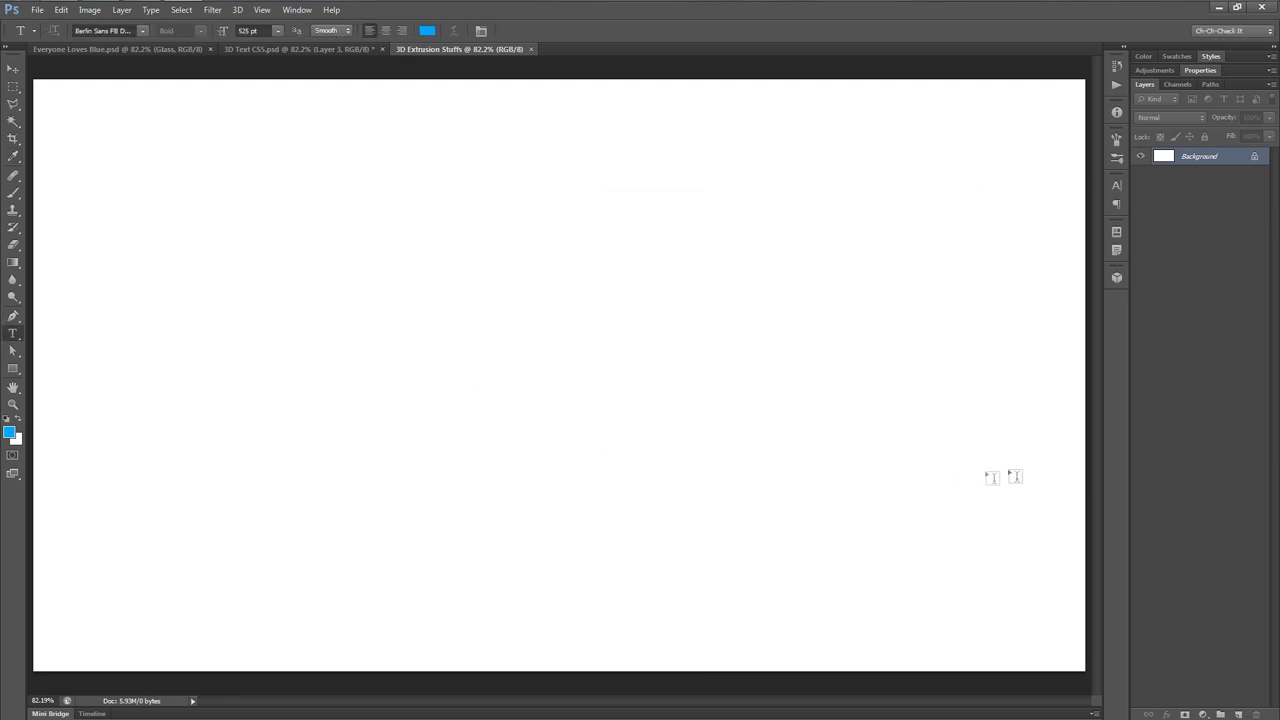
{"action": "left_click", "coordinate": [60, 441]}
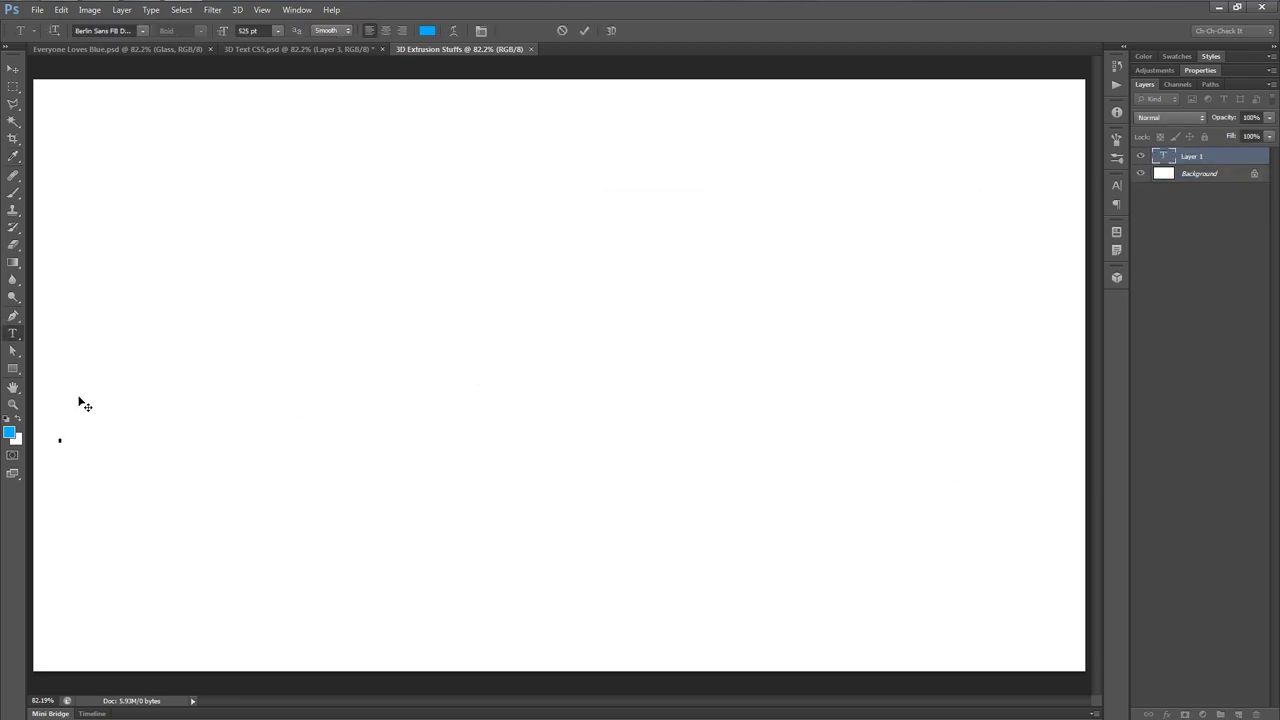
{"action": "type", "text": "C"}
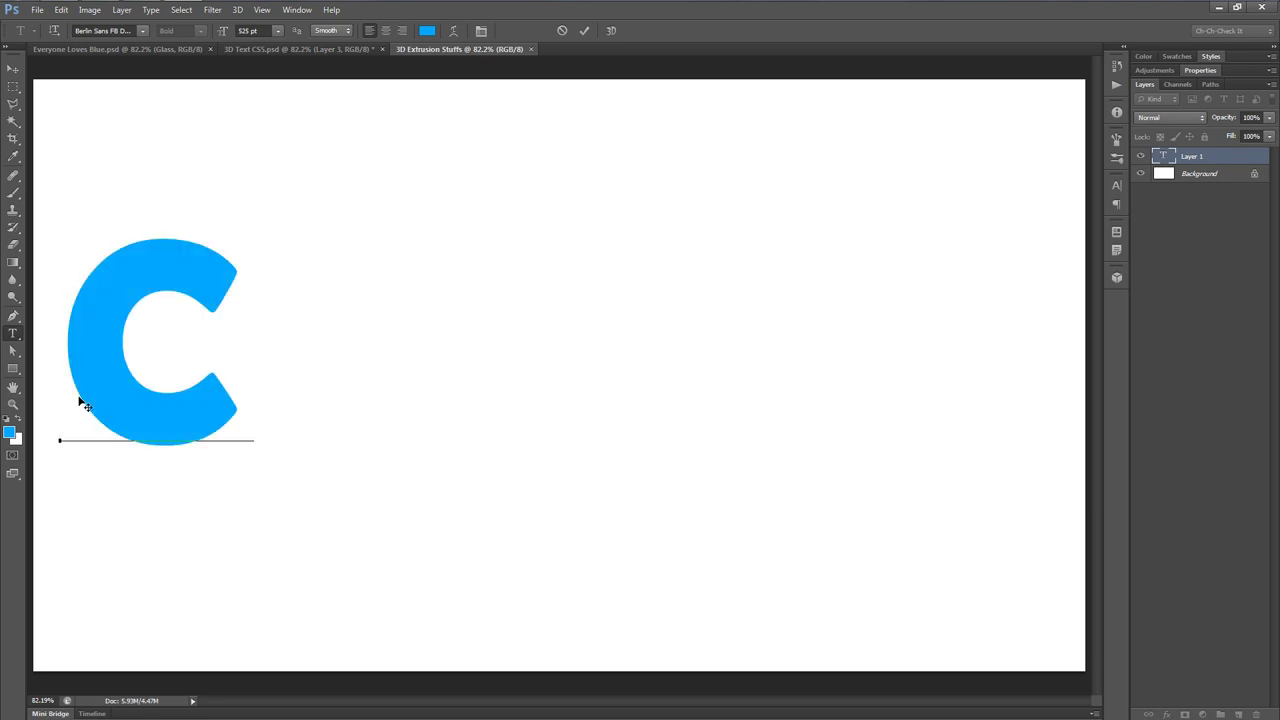
{"action": "key", "text": "ctrl+Return"}
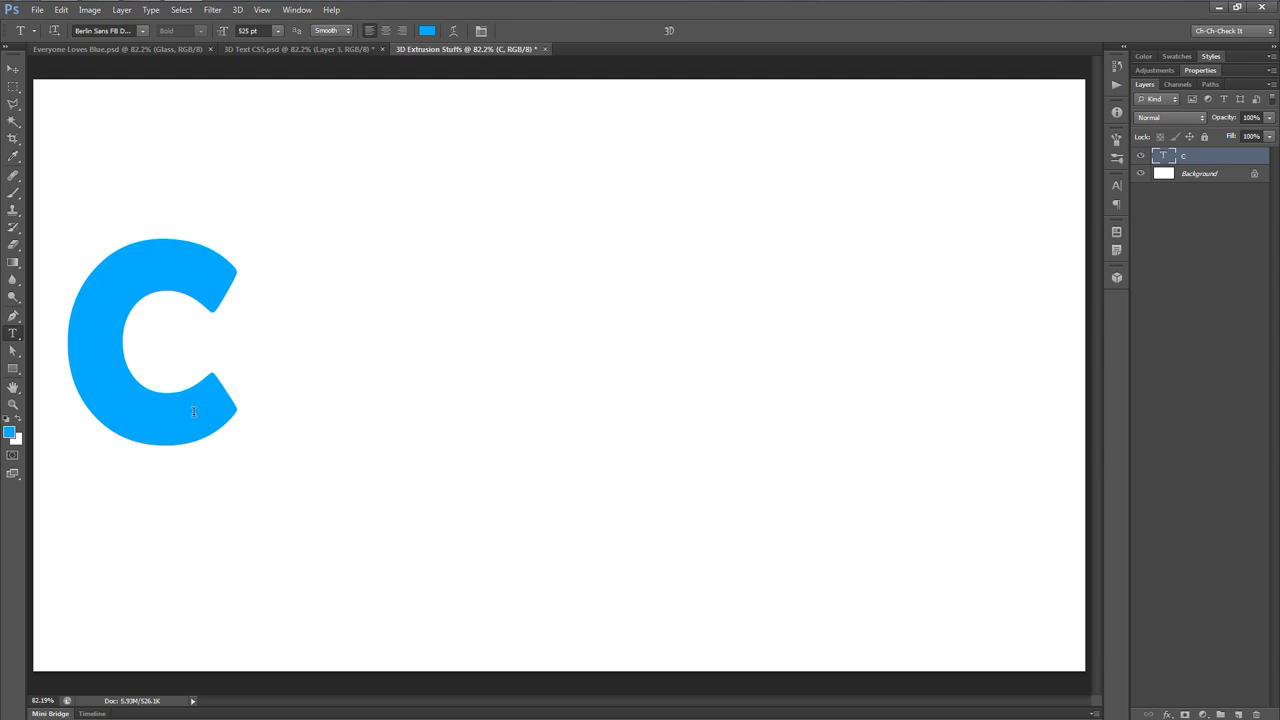
Step: Add the letters H and E to the right of the C, each on its own text layer
{"action": "left_click", "coordinate": [294, 370]}
{"action": "type", "text": "H"}
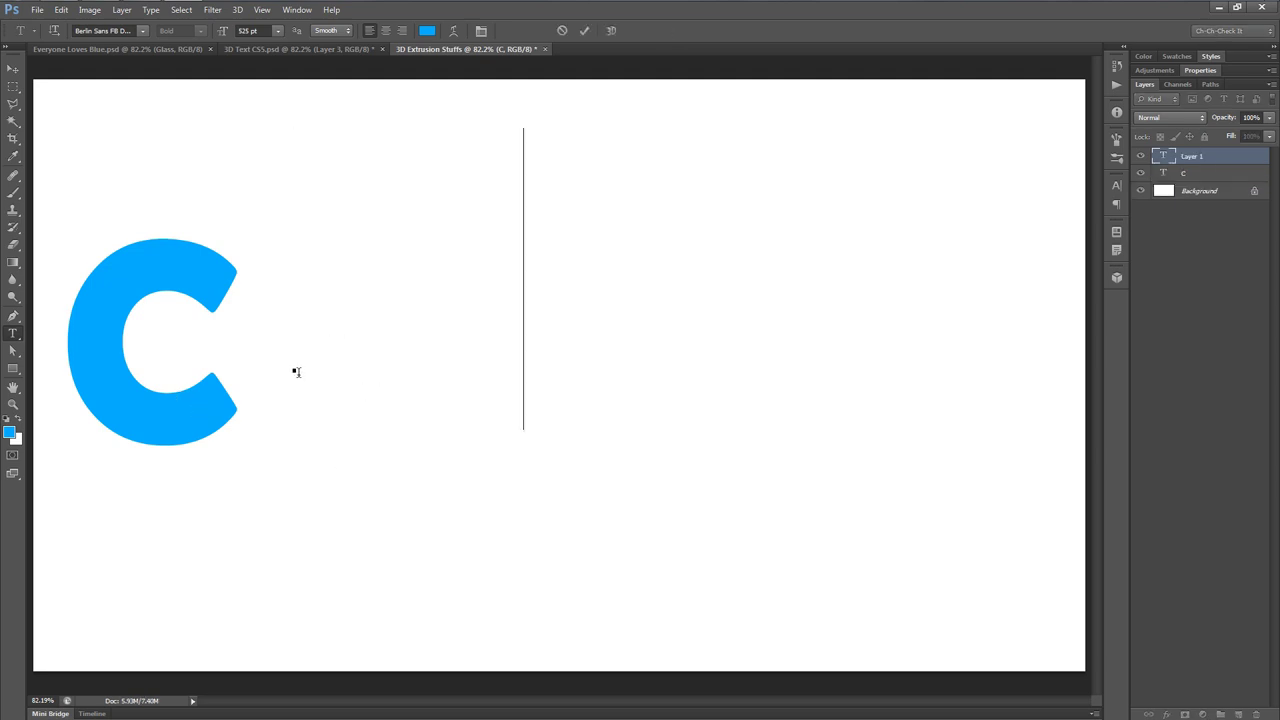
{"action": "key", "text": "ctrl+Return"}
{"action": "left_click", "coordinate": [480, 462]}
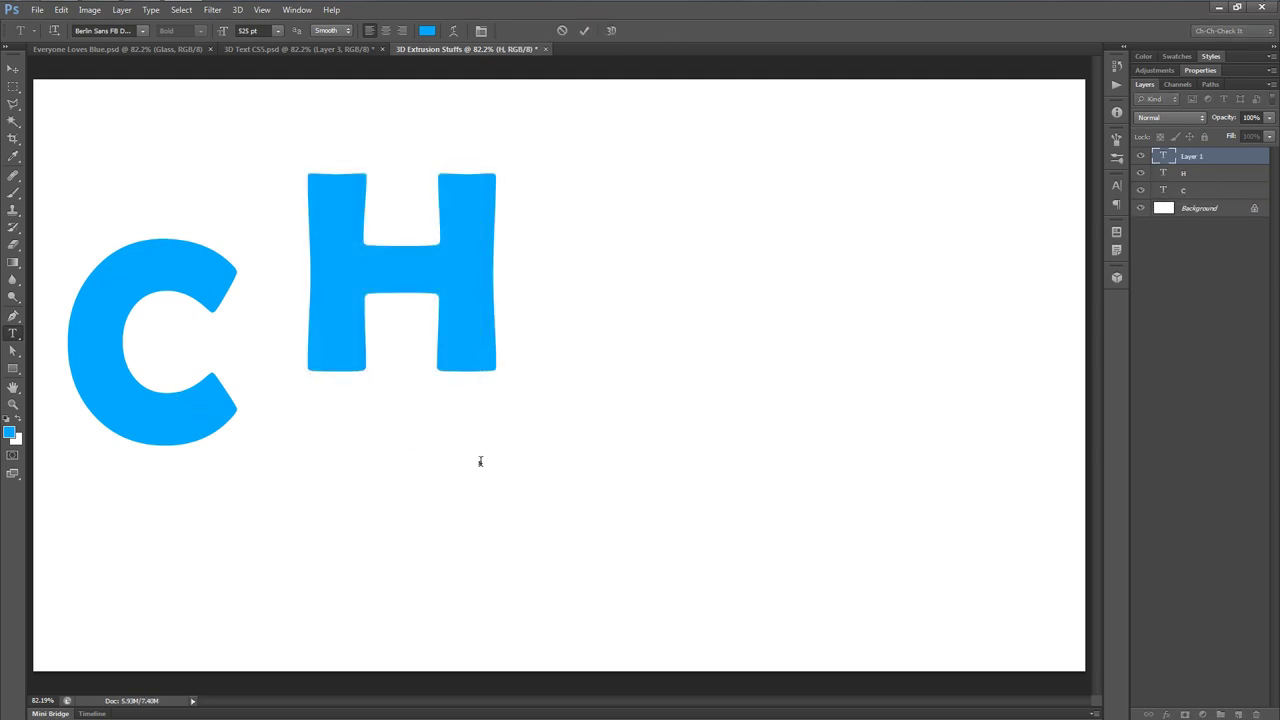
{"action": "type", "text": "E"}
{"action": "key", "text": "ctrl+Return"}
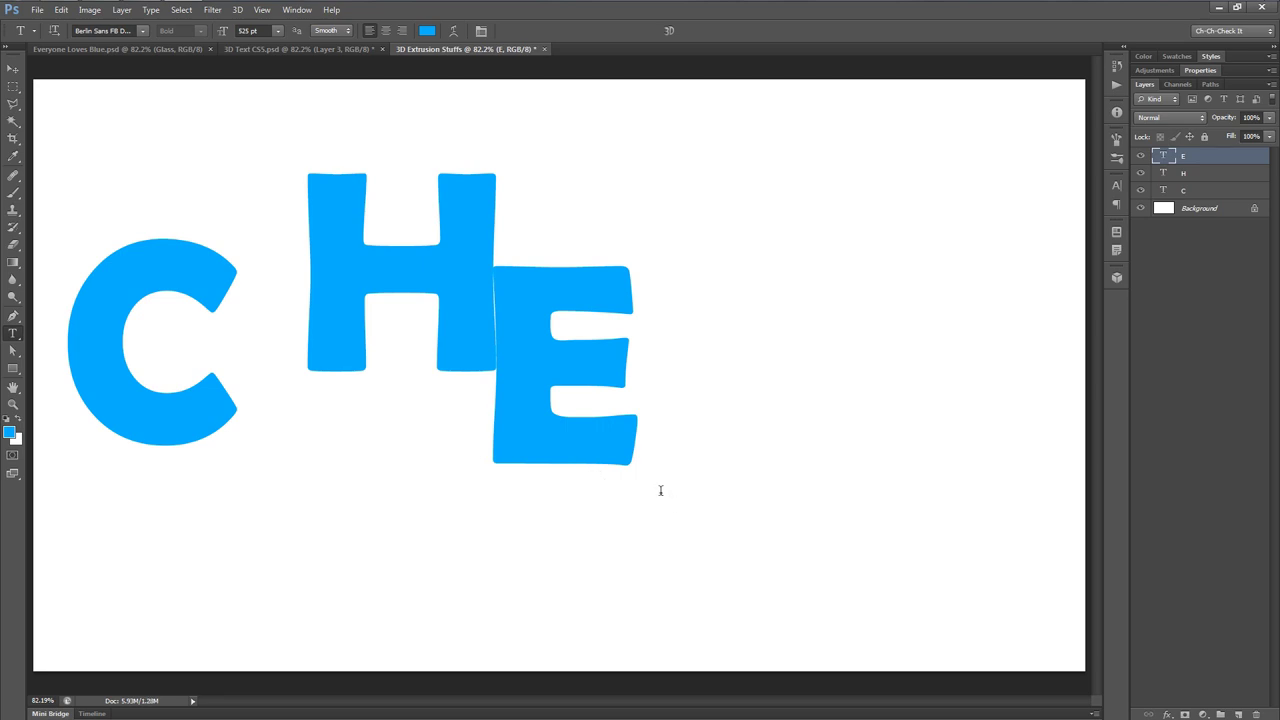
Step: Add a second C and a K after the E as separate text layers, completing the word CHECK
{"action": "left_click", "coordinate": [660, 490]}
{"action": "type", "text": "C"}
{"action": "key", "text": "ctrl+Return"}
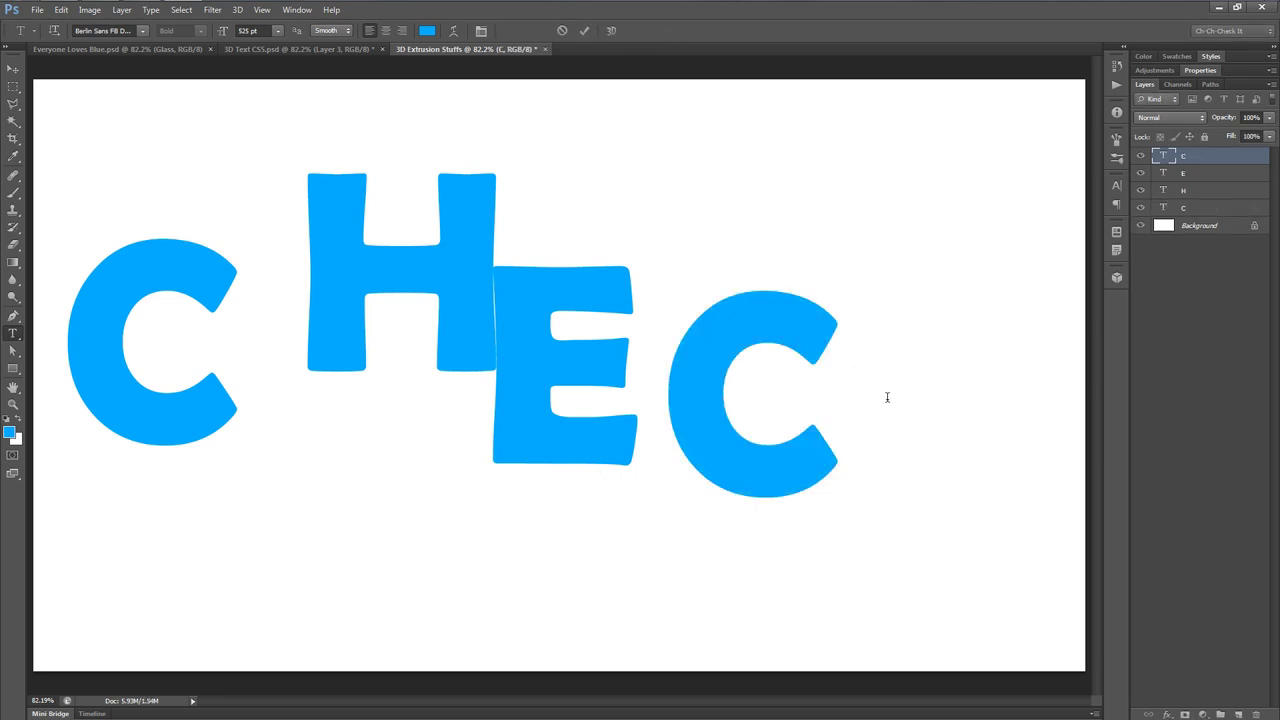
{"action": "left_click", "coordinate": [887, 398]}
{"action": "type", "text": "K"}
{"action": "key", "text": "ctrl+Return"}
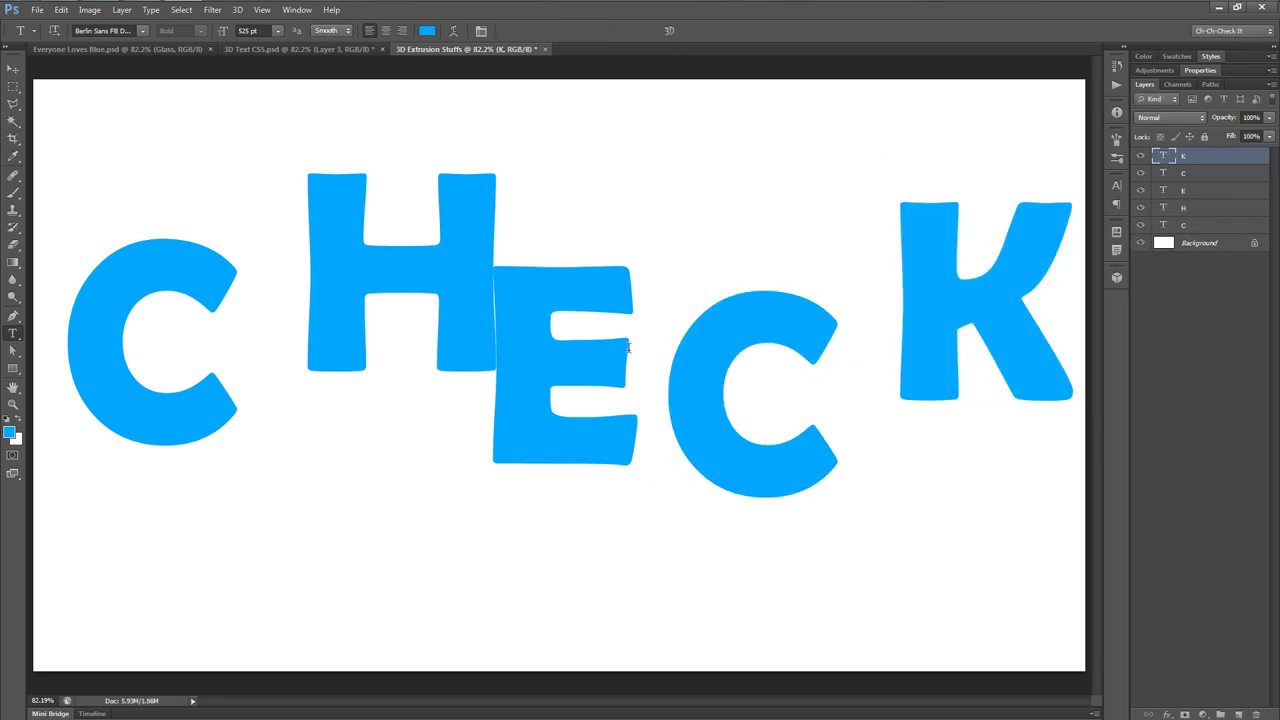
Step: Reposition the H, E, second C and K so the letters sit closer together at staggered heights
{"action": "left_click", "coordinate": [1192, 206]}
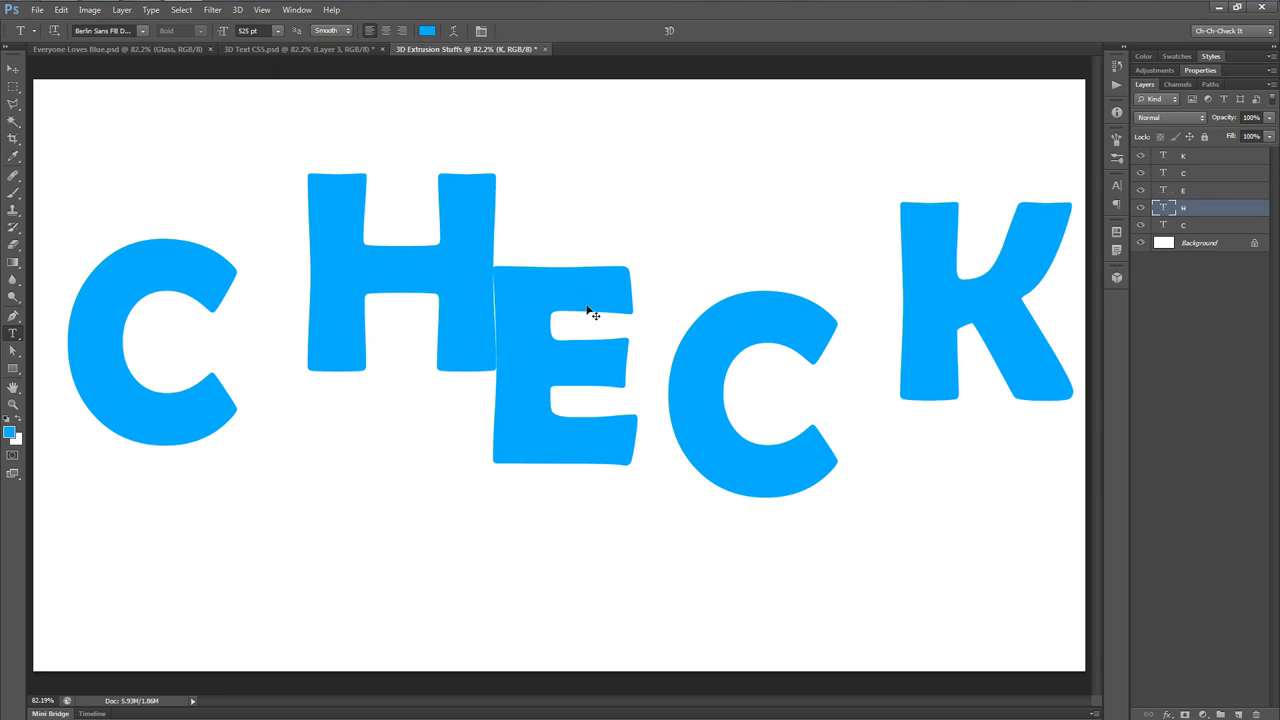
{"action": "left_click_drag", "start_coordinate": [450, 310], "coordinate": [393, 318]}
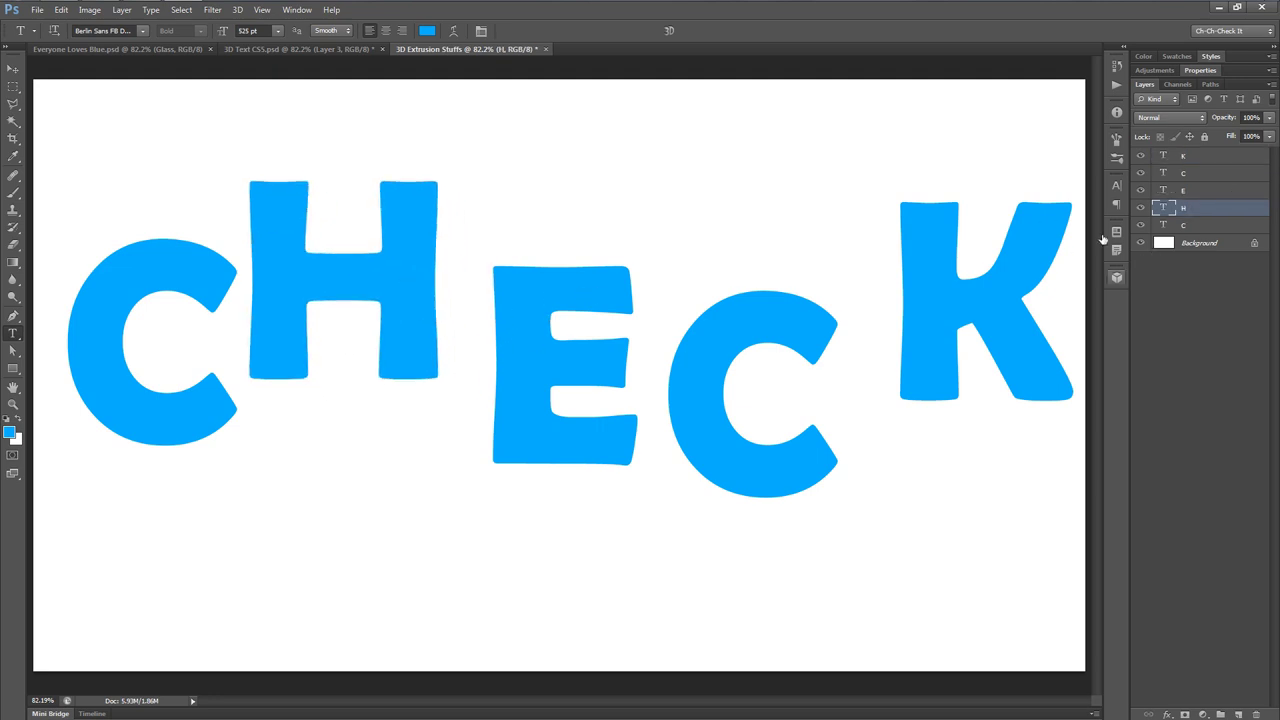
{"action": "left_click", "coordinate": [1190, 190]}
{"action": "left_click_drag", "start_coordinate": [760, 403], "coordinate": [717, 403]}
{"action": "left_click", "coordinate": [1198, 173]}
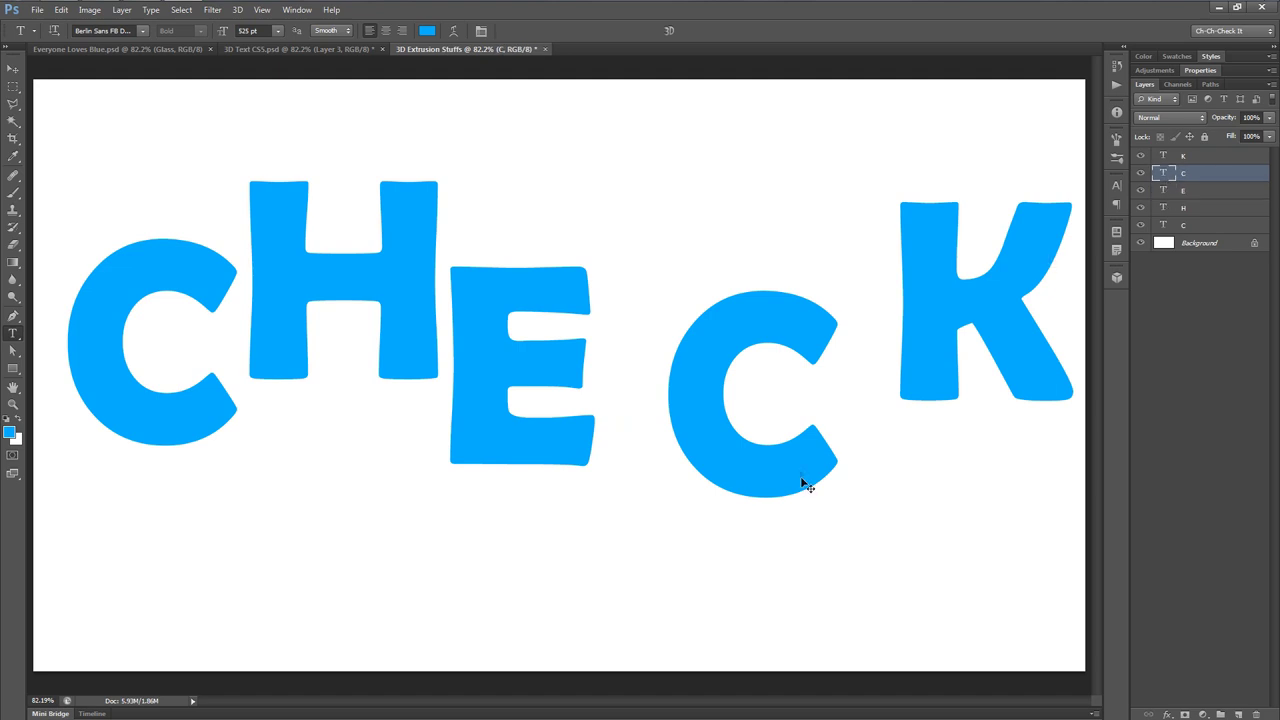
{"action": "left_click_drag", "start_coordinate": [806, 480], "coordinate": [751, 403]}
{"action": "left_click", "coordinate": [1185, 156]}
{"action": "left_click_drag", "start_coordinate": [1006, 376], "coordinate": [946, 448]}
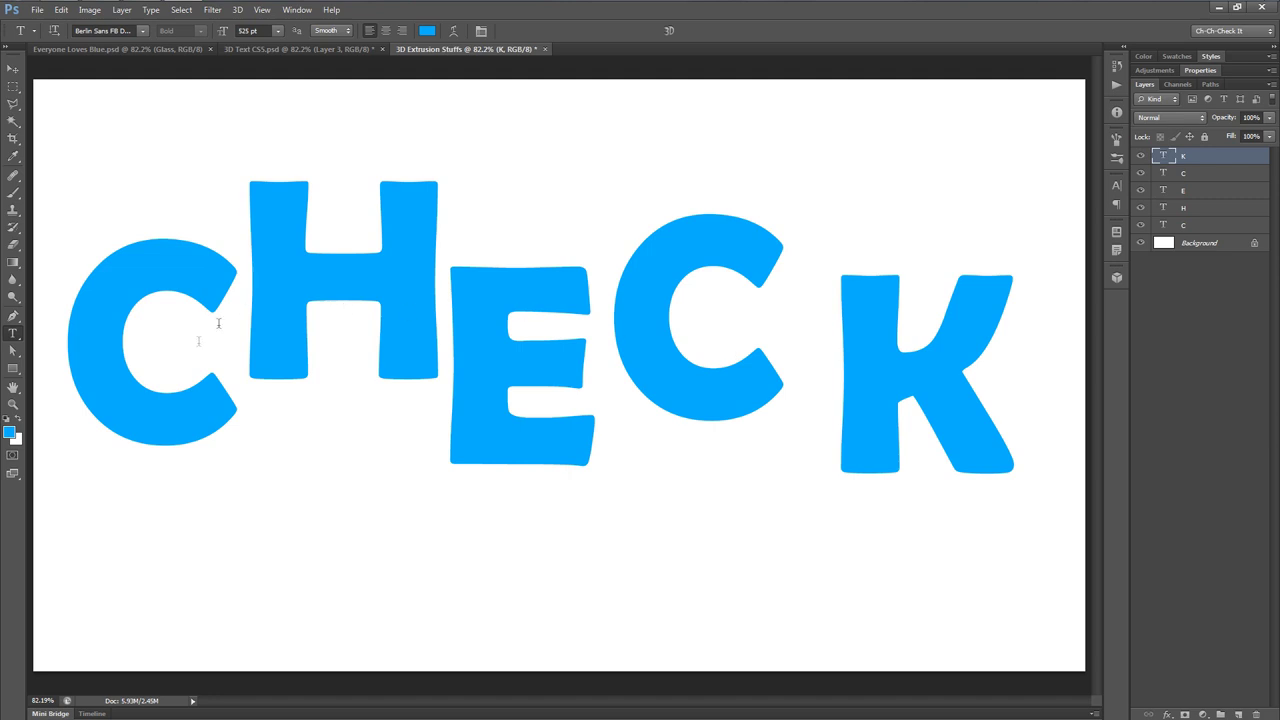
Step: Apply a linear black-to-white Gradient Overlay to the first C with the Soft Light blend mode
{"action": "left_click", "coordinate": [1192, 227]}
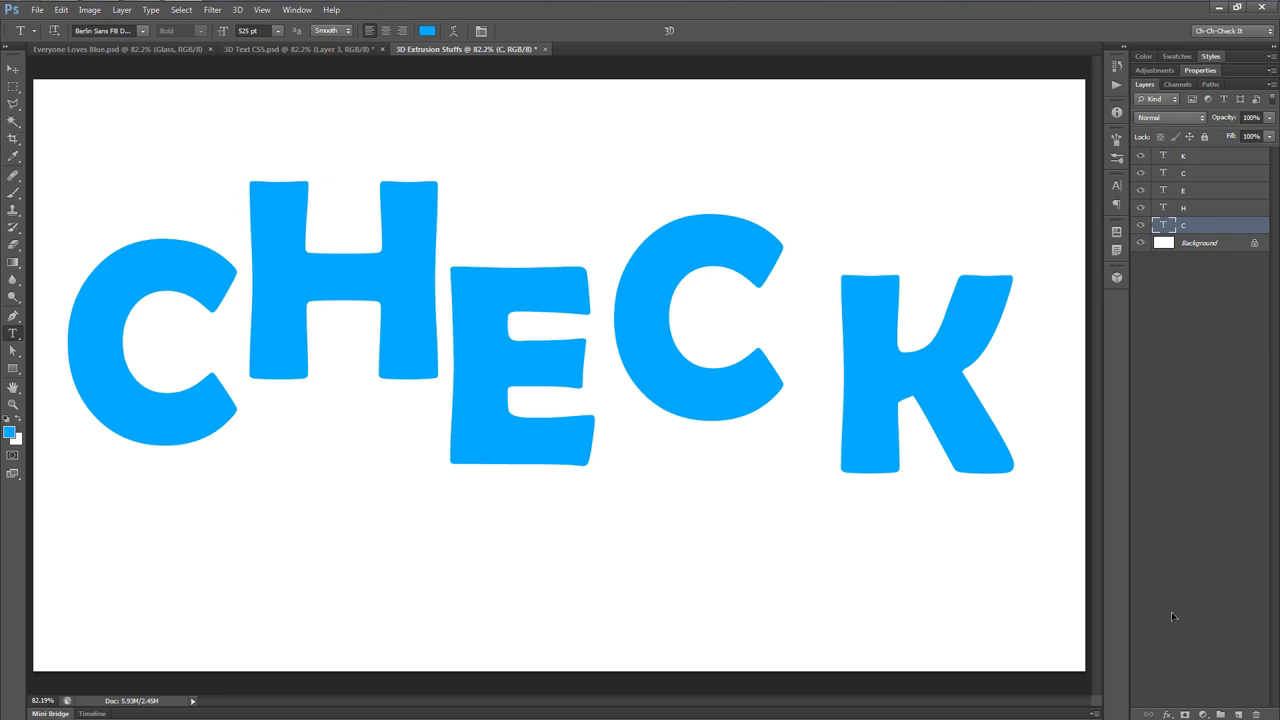
{"action": "left_click", "coordinate": [1167, 713]}
{"action": "left_click", "coordinate": [1213, 664]}
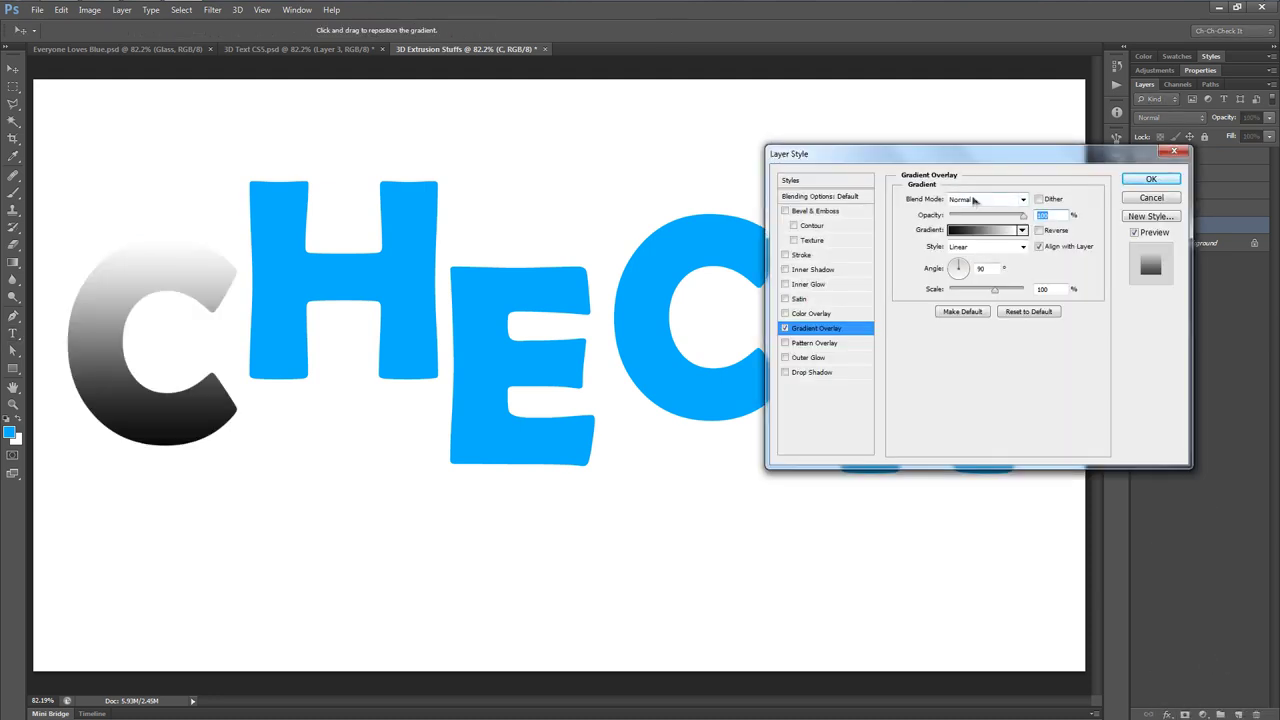
{"action": "left_click", "coordinate": [967, 199]}
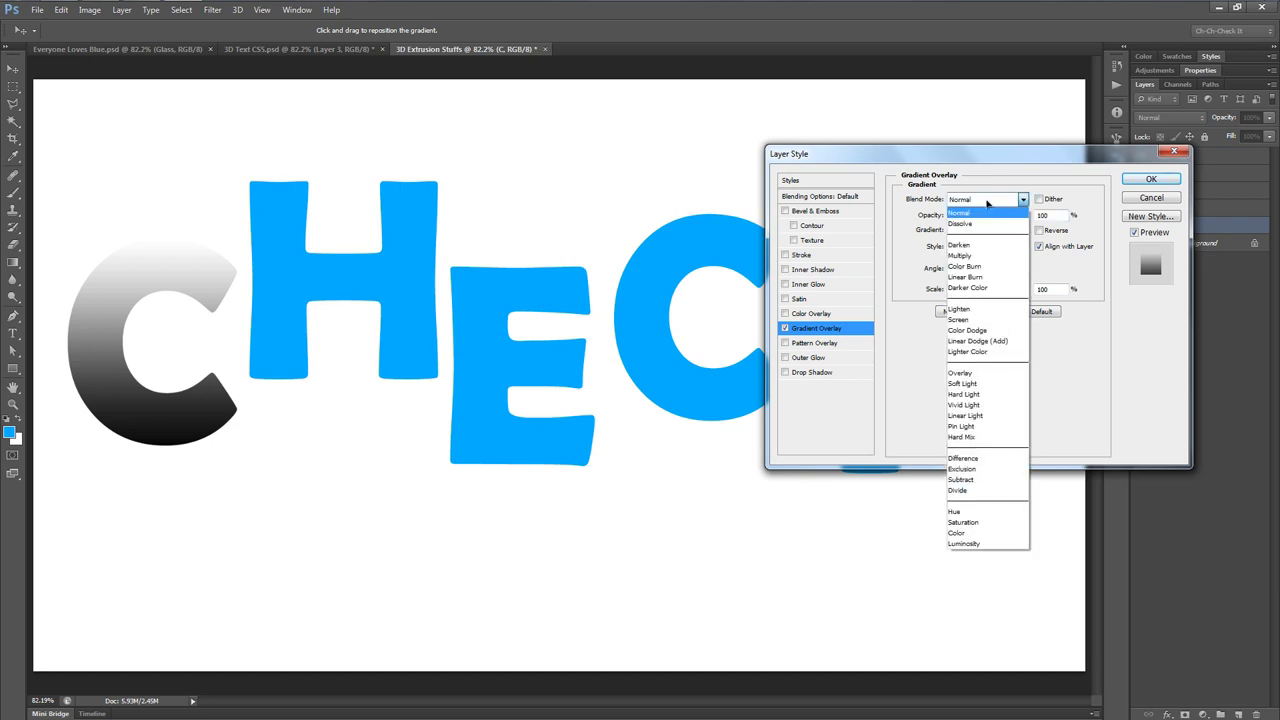
{"action": "left_click", "coordinate": [966, 389]}
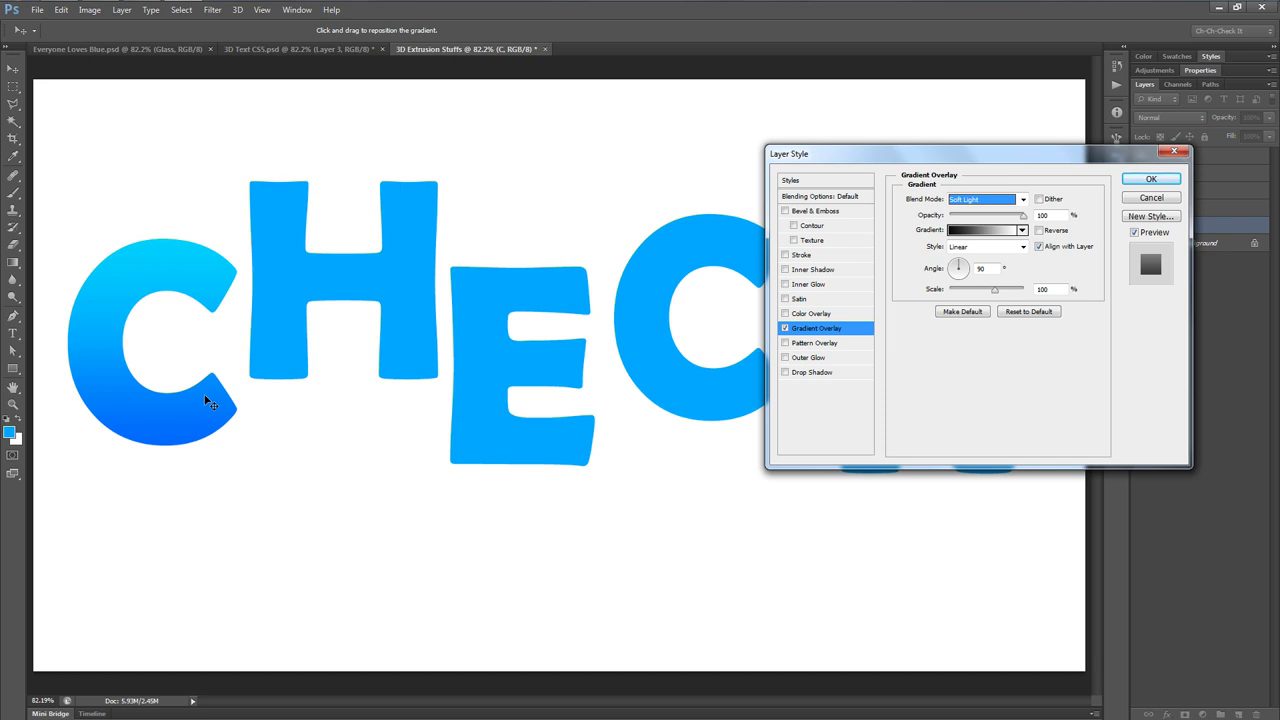
Step: Add a white Inner Glow to the first C: Linear Dodge (Add), 20% opacity, 10% noise, 45 px size
{"action": "left_click", "coordinate": [818, 285]}
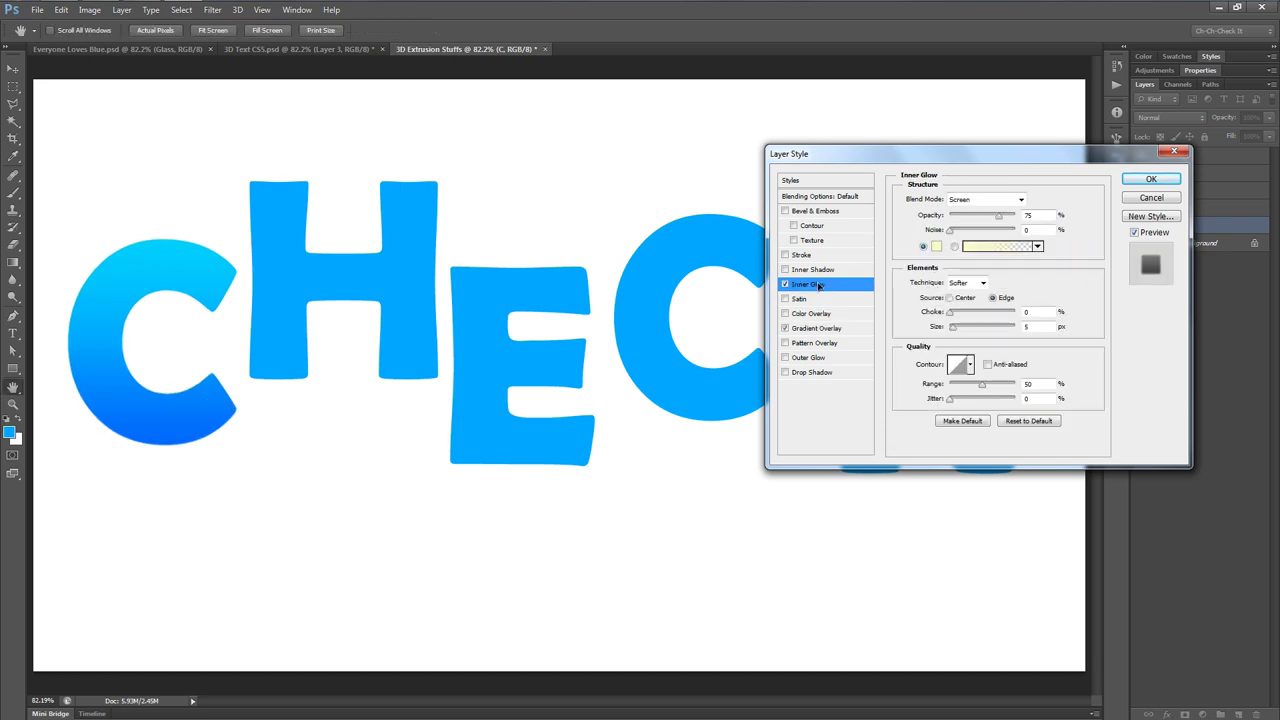
{"action": "left_click", "coordinate": [988, 204]}
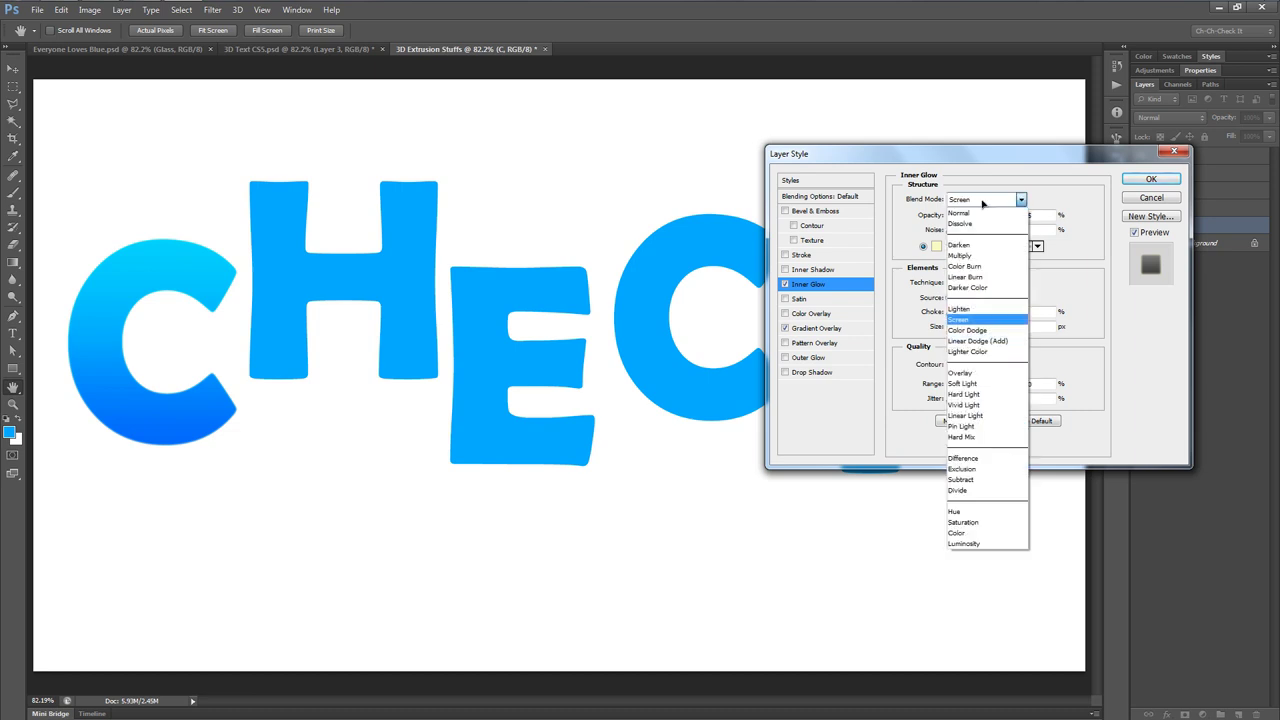
{"action": "left_click", "coordinate": [990, 341]}
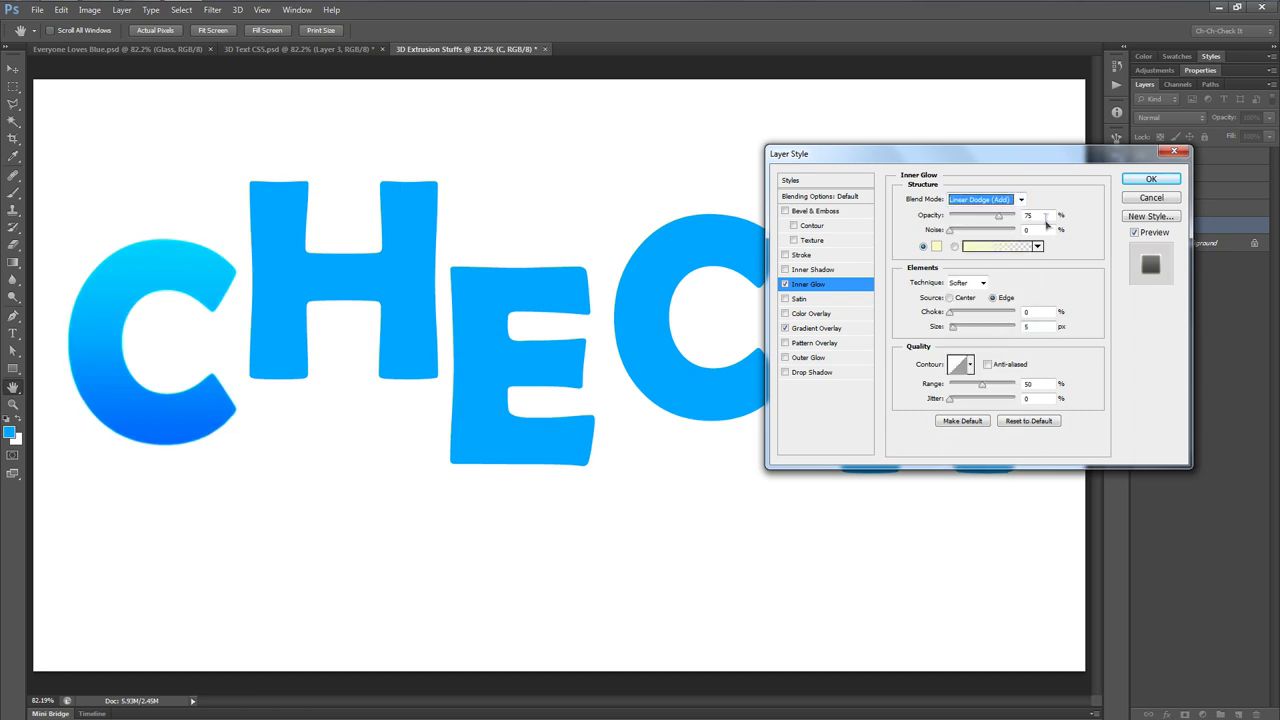
{"action": "type", "text": "20"}
{"action": "key", "text": "Tab"}
{"action": "type", "text": "10"}
{"action": "key", "text": "Return"}
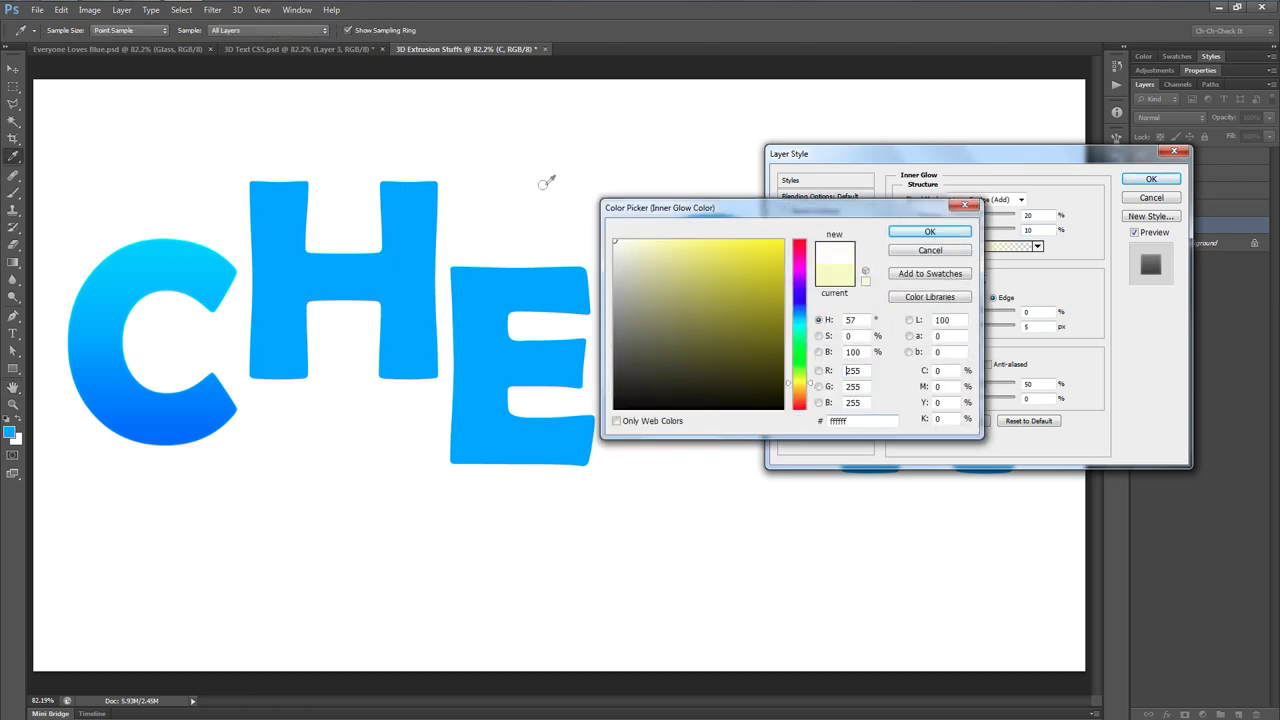
{"action": "left_click", "coordinate": [928, 232]}
{"action": "left_click", "coordinate": [1040, 326]}
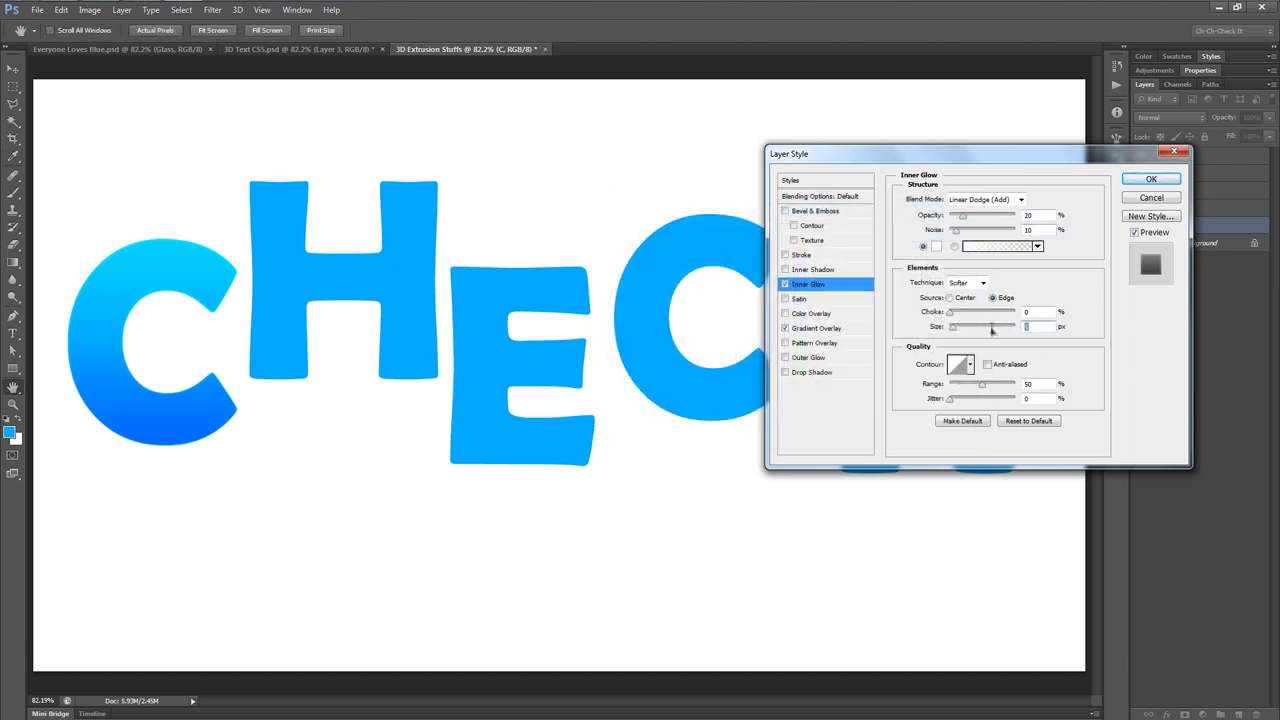
{"action": "type", "text": "45"}
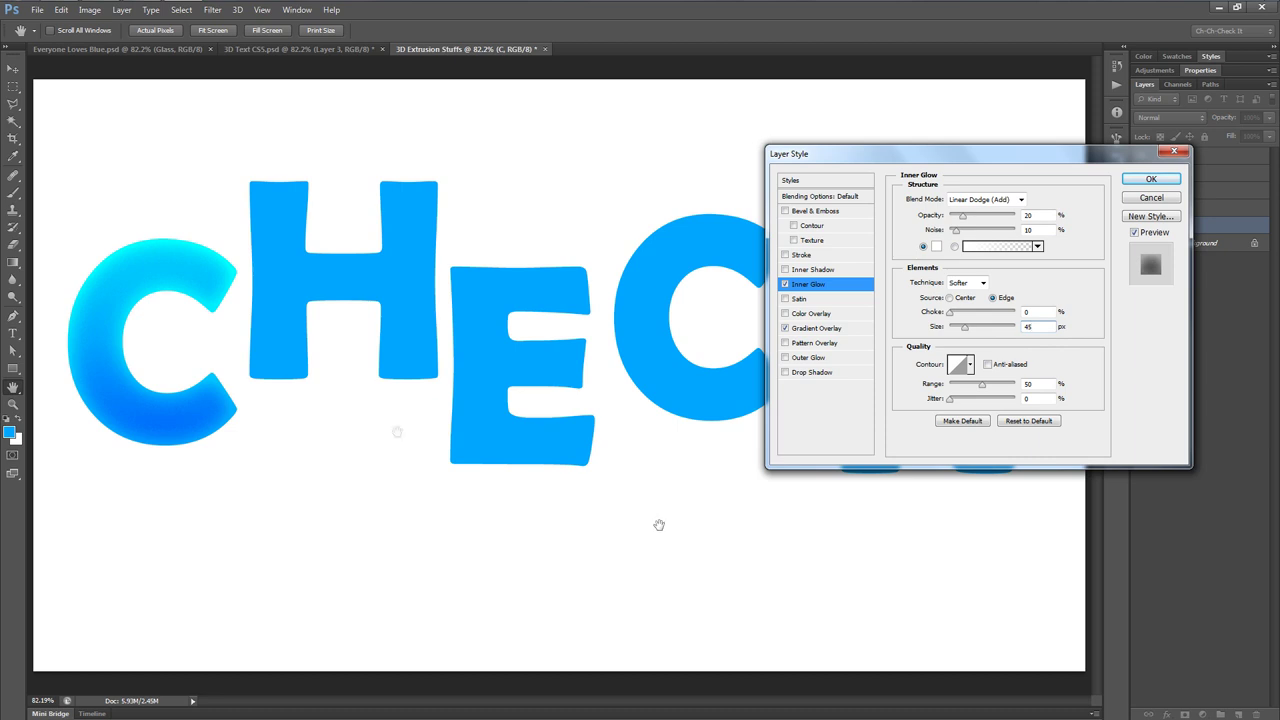
{"action": "left_click", "coordinate": [1151, 179]}
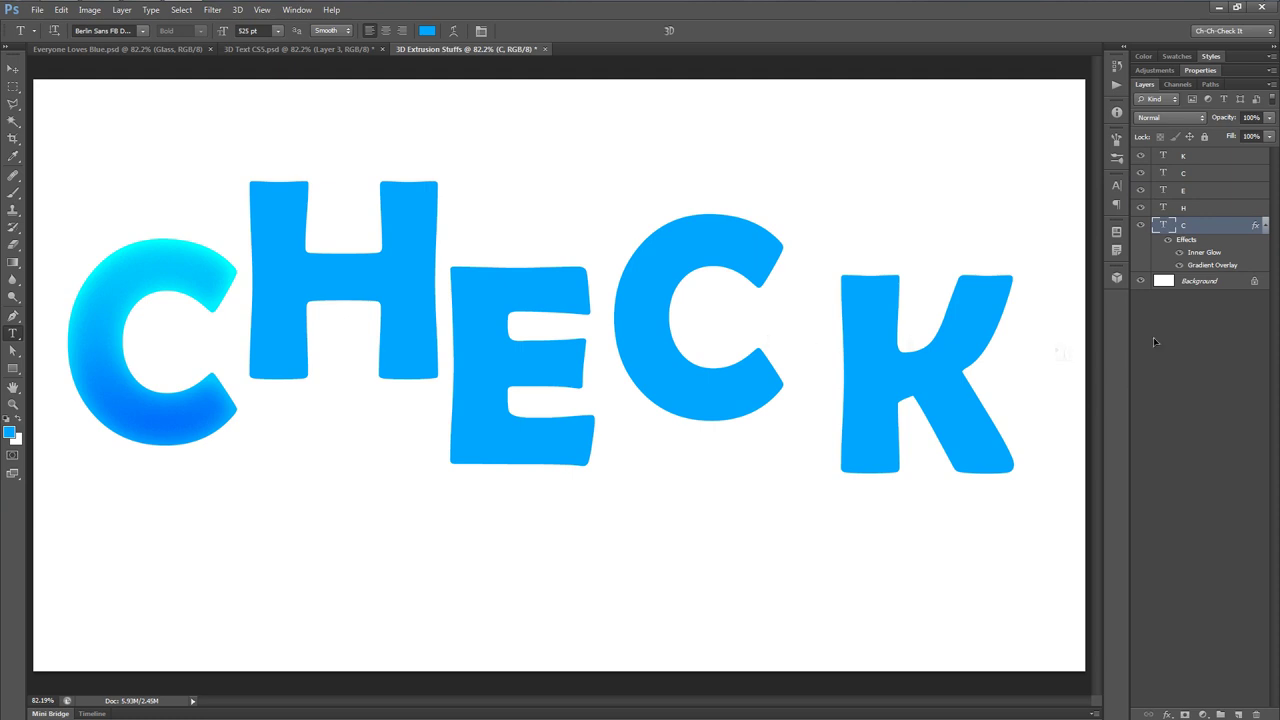
Step: Copy the first C's layer style and paste it onto the H, E, second C and K layers
{"action": "right_click", "coordinate": [1256, 228]}
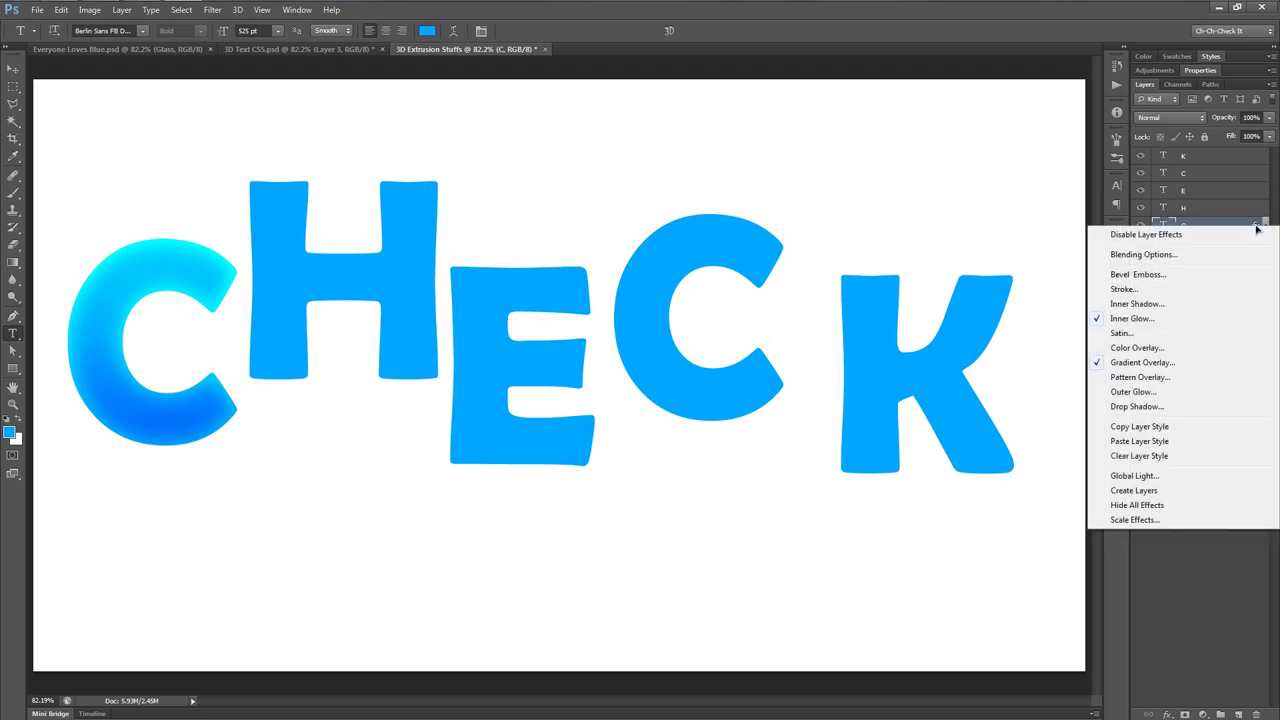
{"action": "left_click", "coordinate": [1160, 427]}
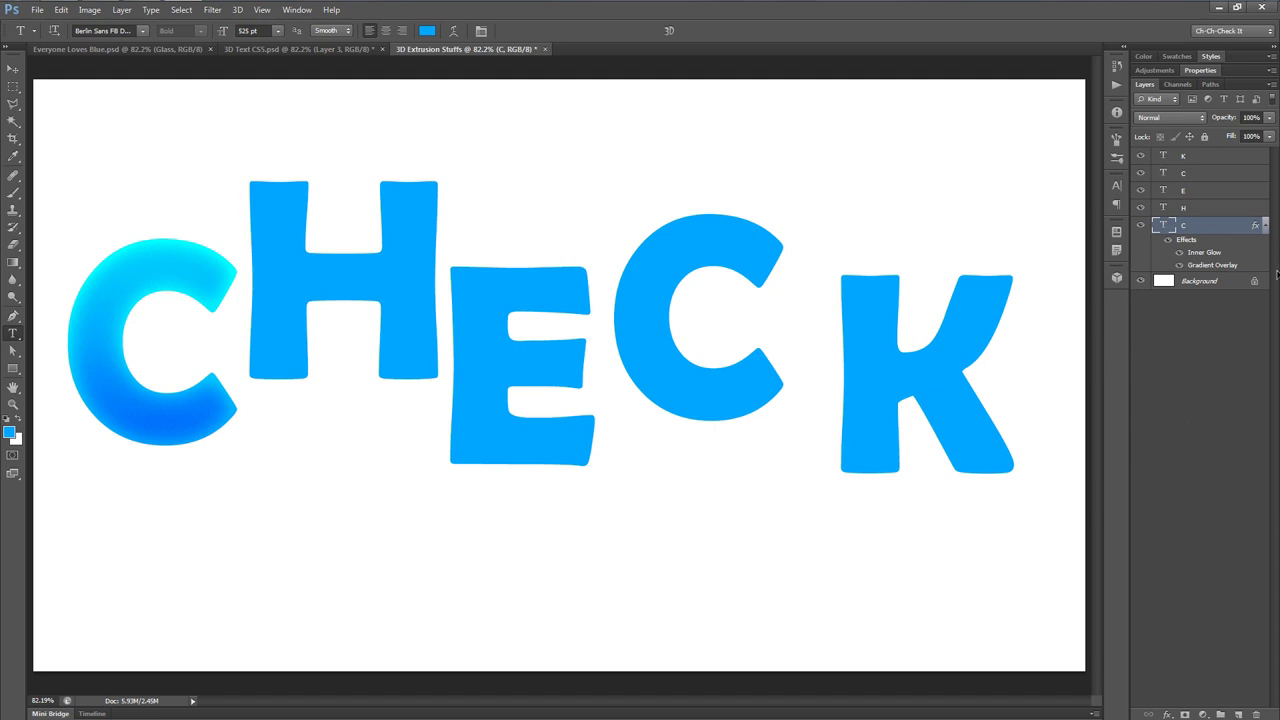
{"action": "left_click", "coordinate": [1200, 208]}
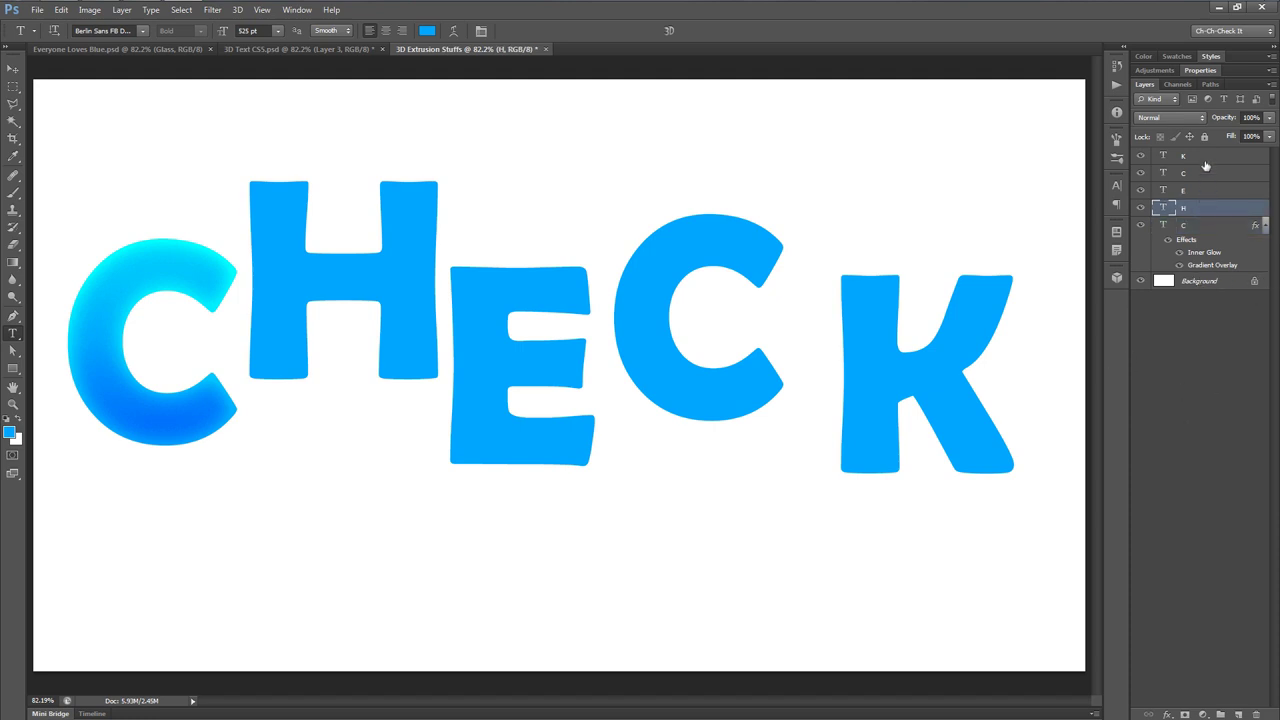
{"action": "left_click", "coordinate": [1205, 165], "text": "shift"}
{"action": "right_click", "coordinate": [1188, 162]}
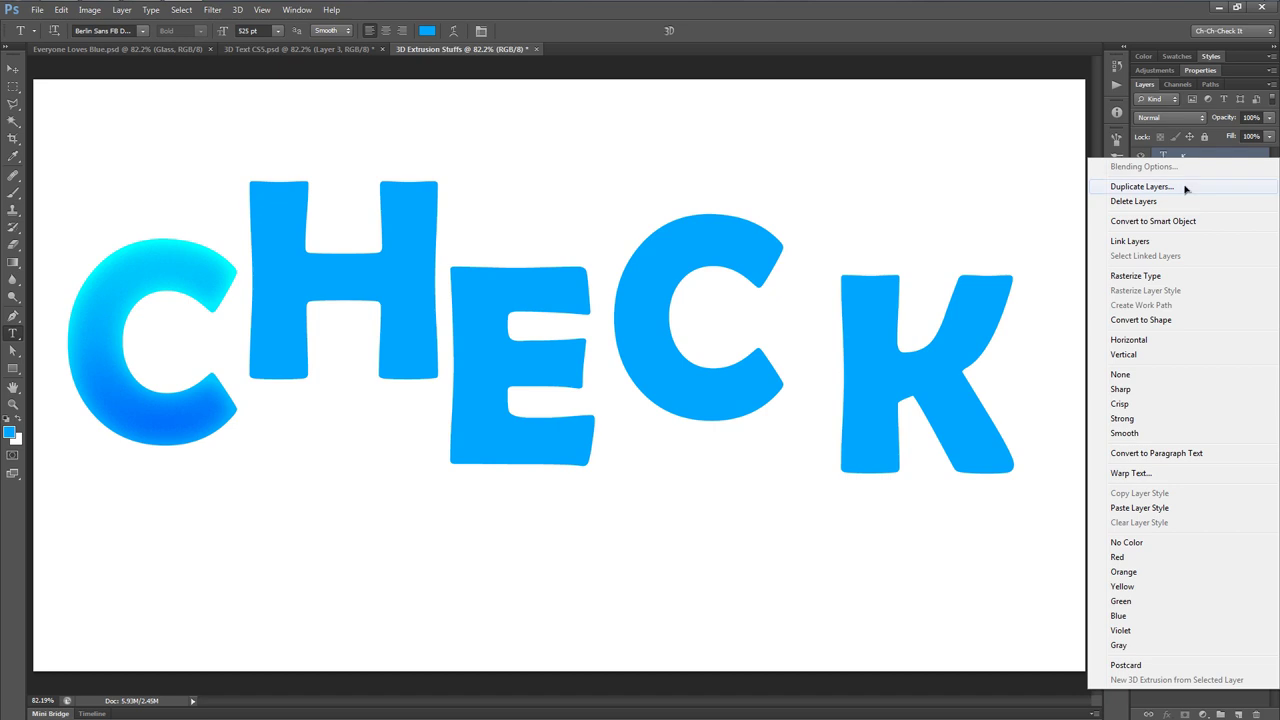
{"action": "left_click", "coordinate": [1150, 508]}
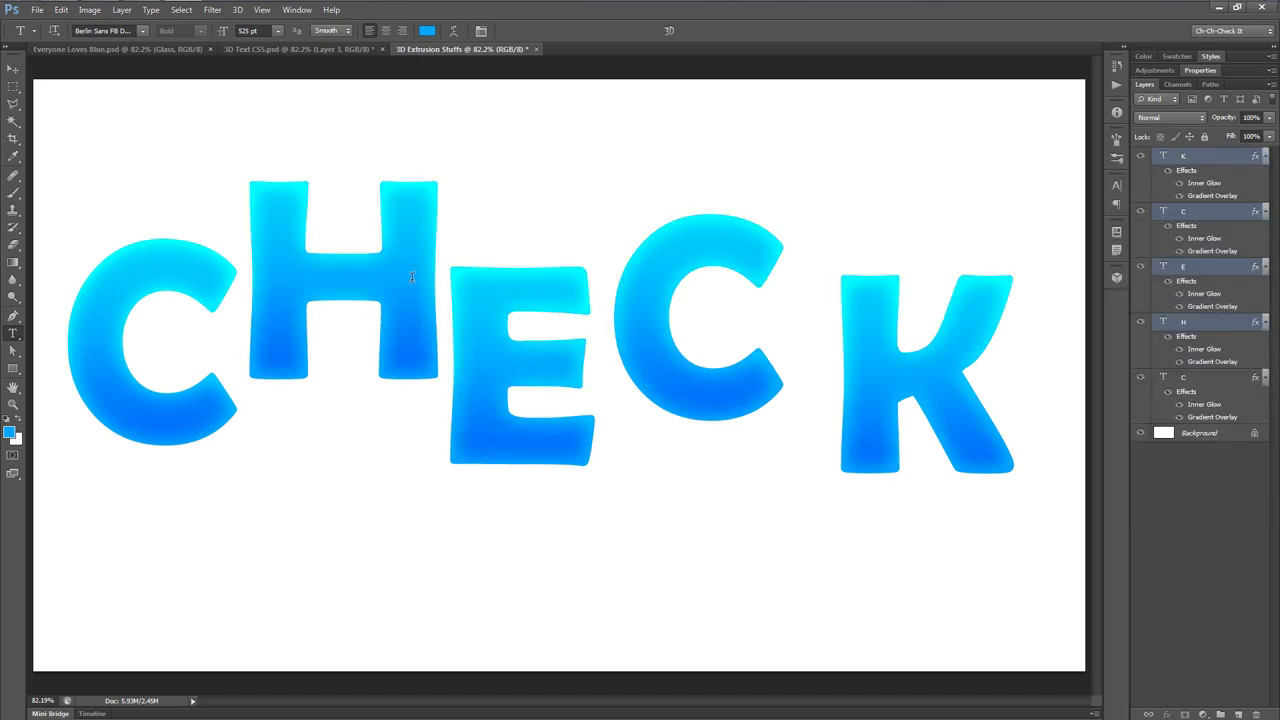
Step: Collapse the layer effects lists and rasterize the layer styles of all five letter layers
{"action": "left_click", "coordinate": [1265, 158]}
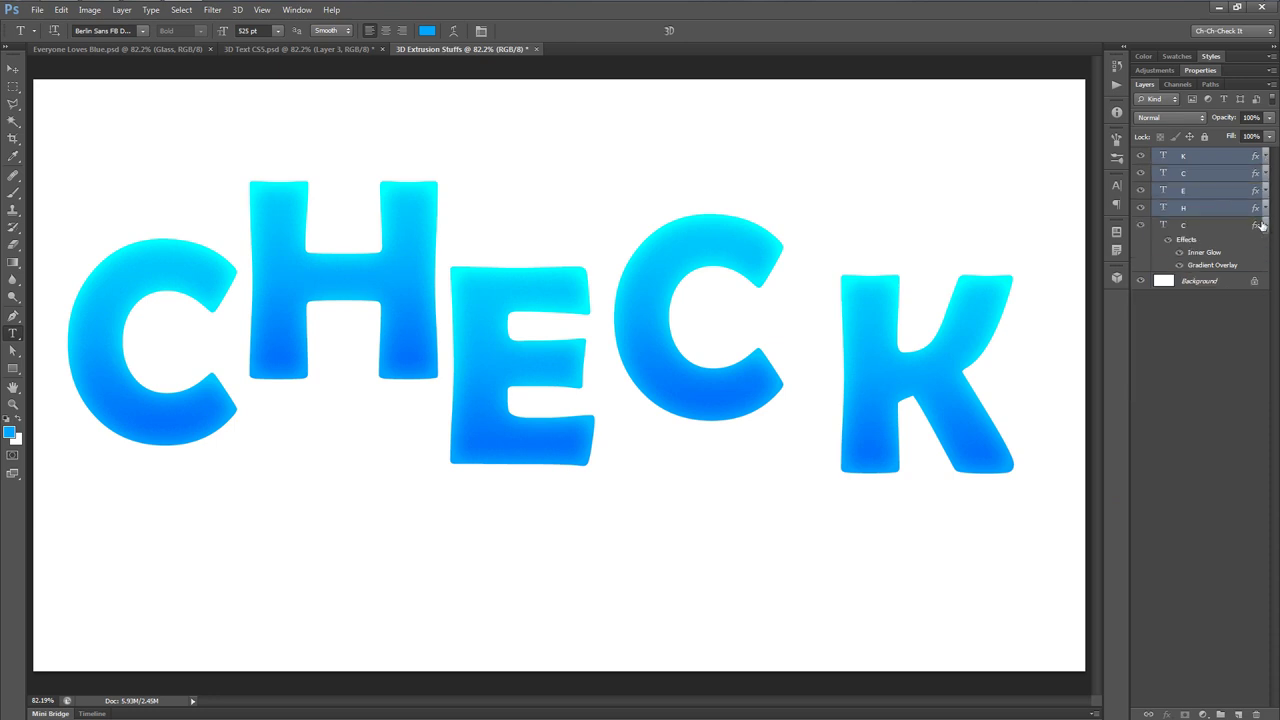
{"action": "left_click", "coordinate": [1262, 226]}
{"action": "left_click", "coordinate": [1264, 227]}
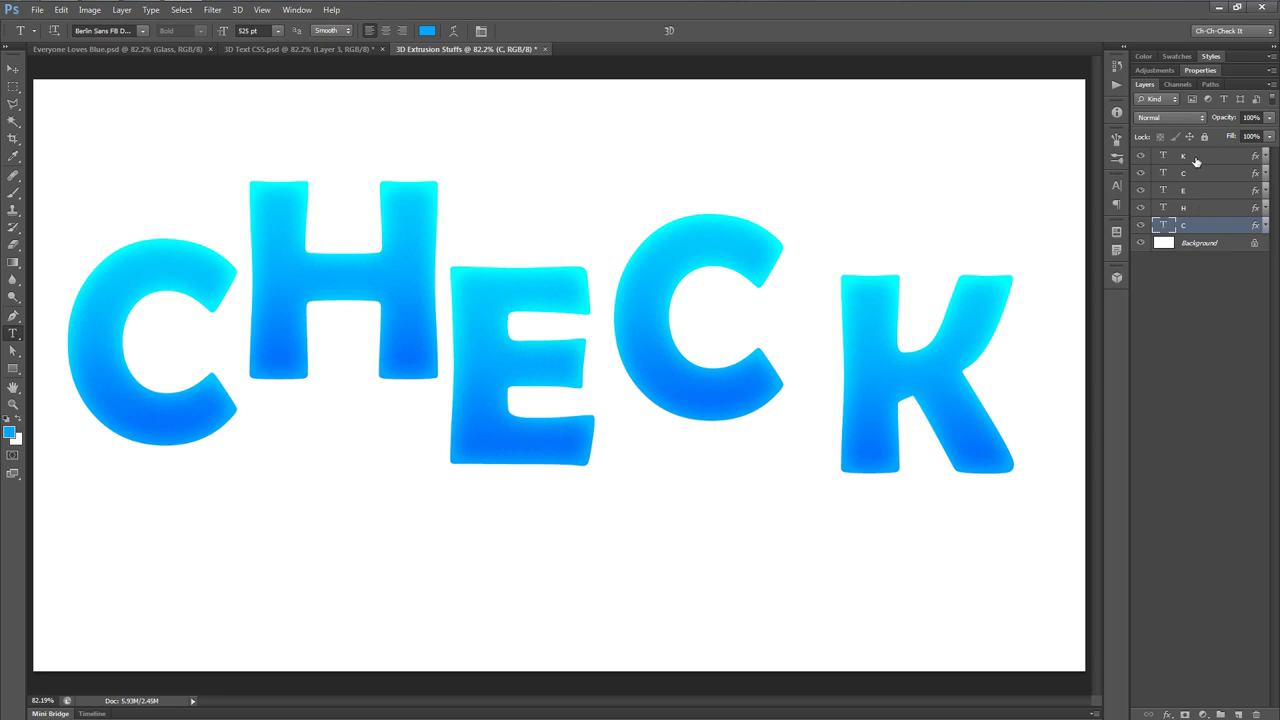
{"action": "left_click", "coordinate": [1196, 160], "text": "shift"}
{"action": "right_click", "coordinate": [1188, 193]}
{"action": "left_click", "coordinate": [1112, 316]}
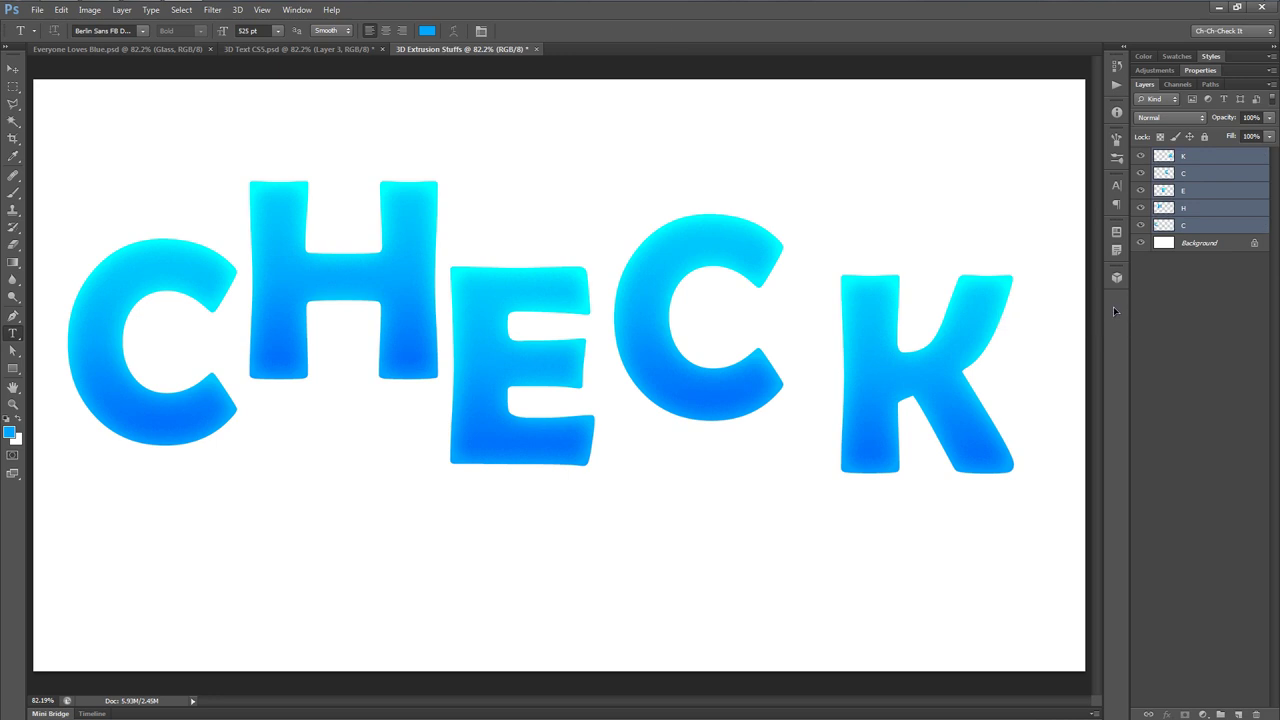
Step: Create a 3D extrusion from the first C in the 3D workspace and hide the H, E, second C and K layers
{"action": "left_click", "coordinate": [1200, 229]}
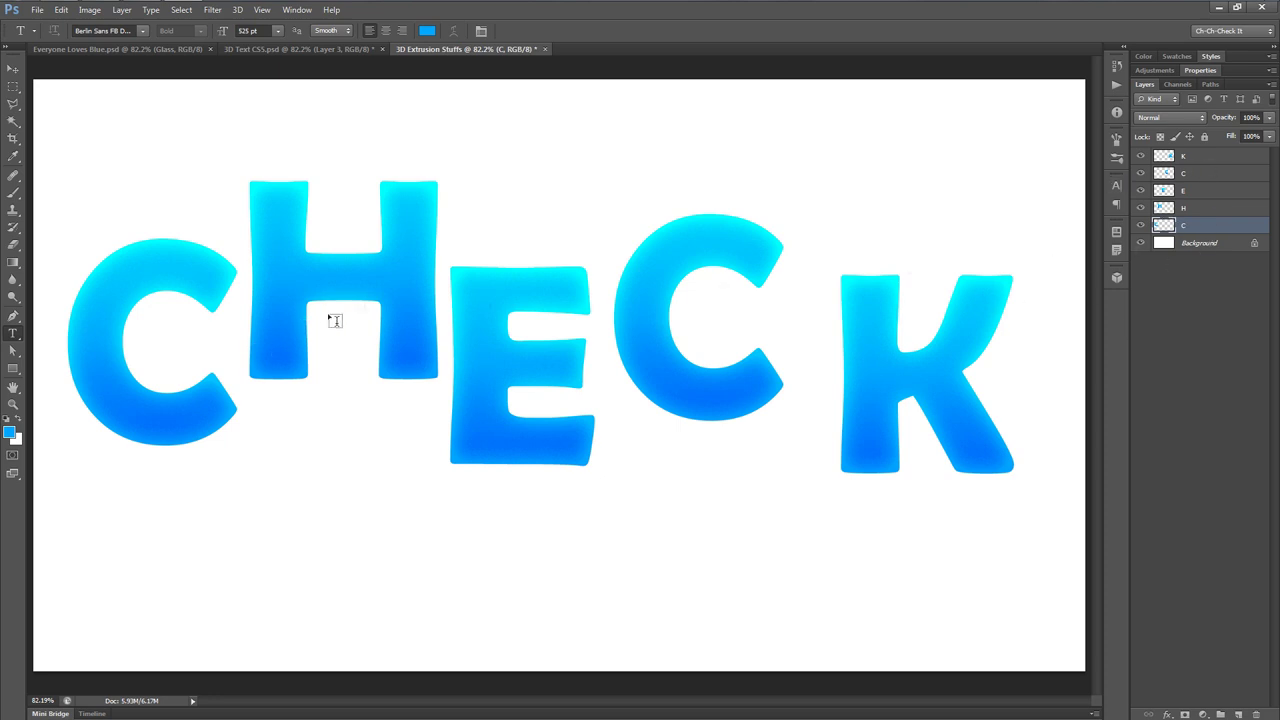
{"action": "left_click", "coordinate": [239, 10]}
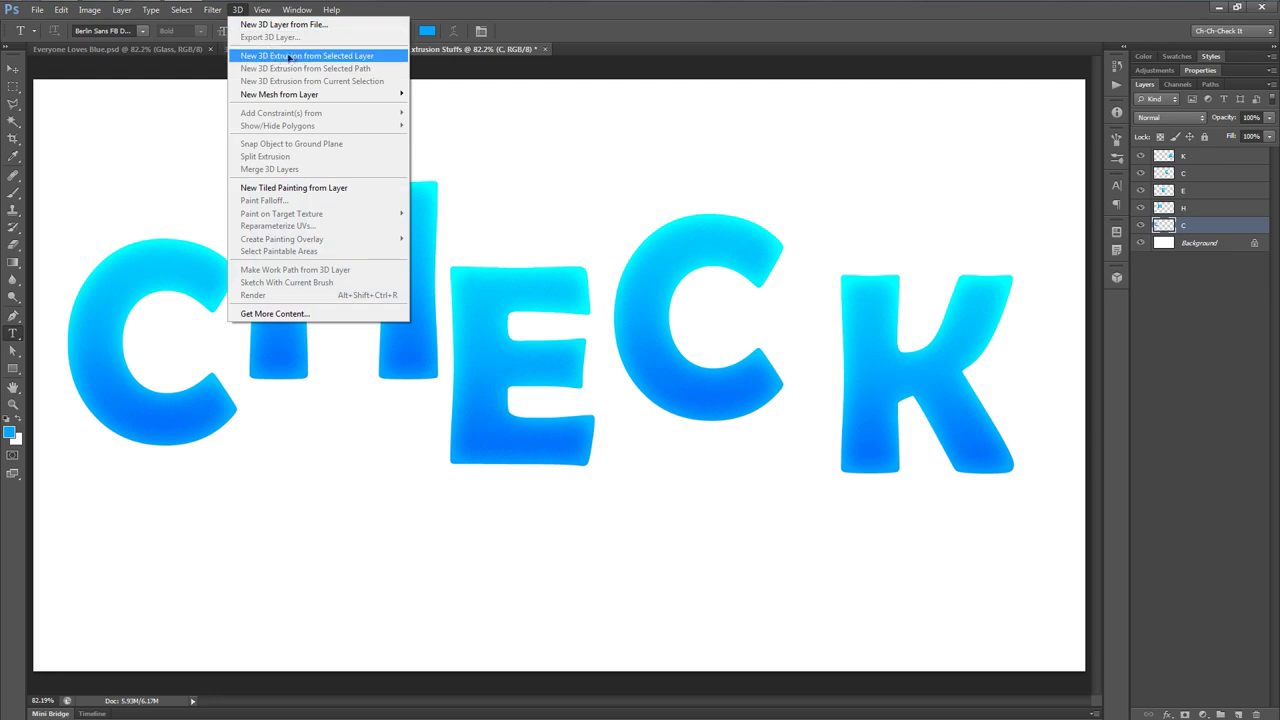
{"action": "left_click", "coordinate": [386, 57]}
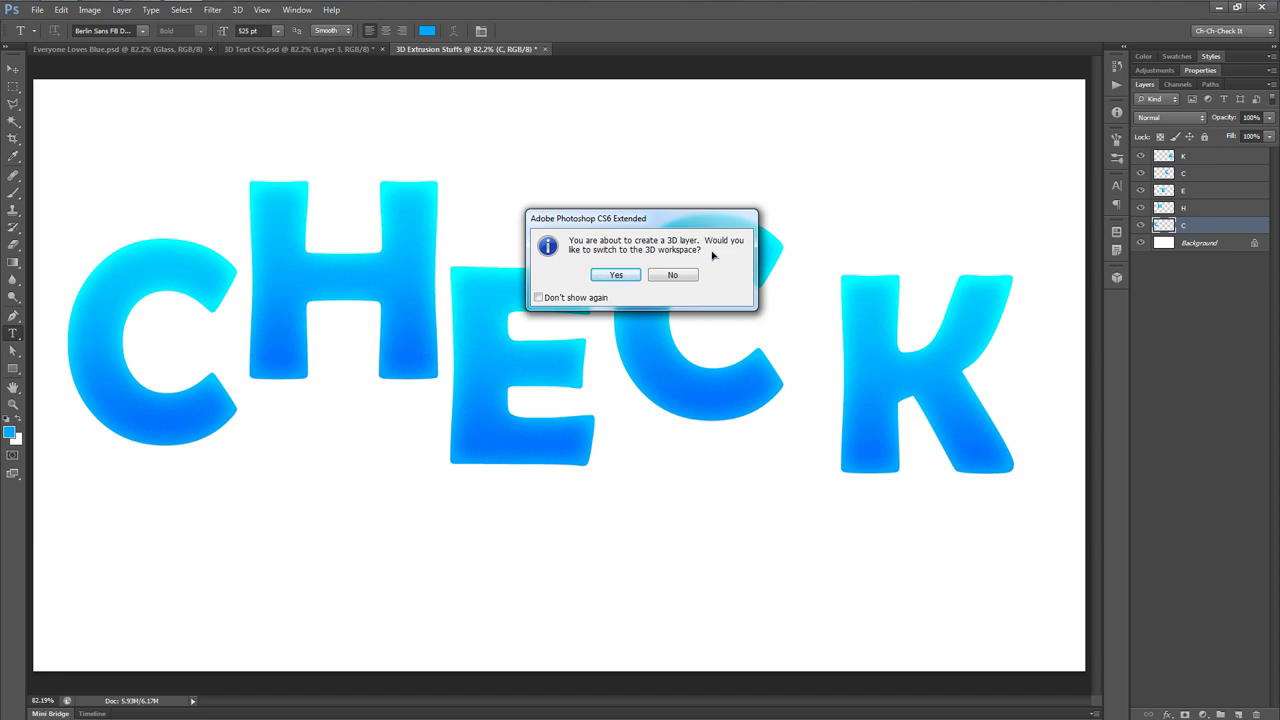
{"action": "left_click", "coordinate": [616, 274]}
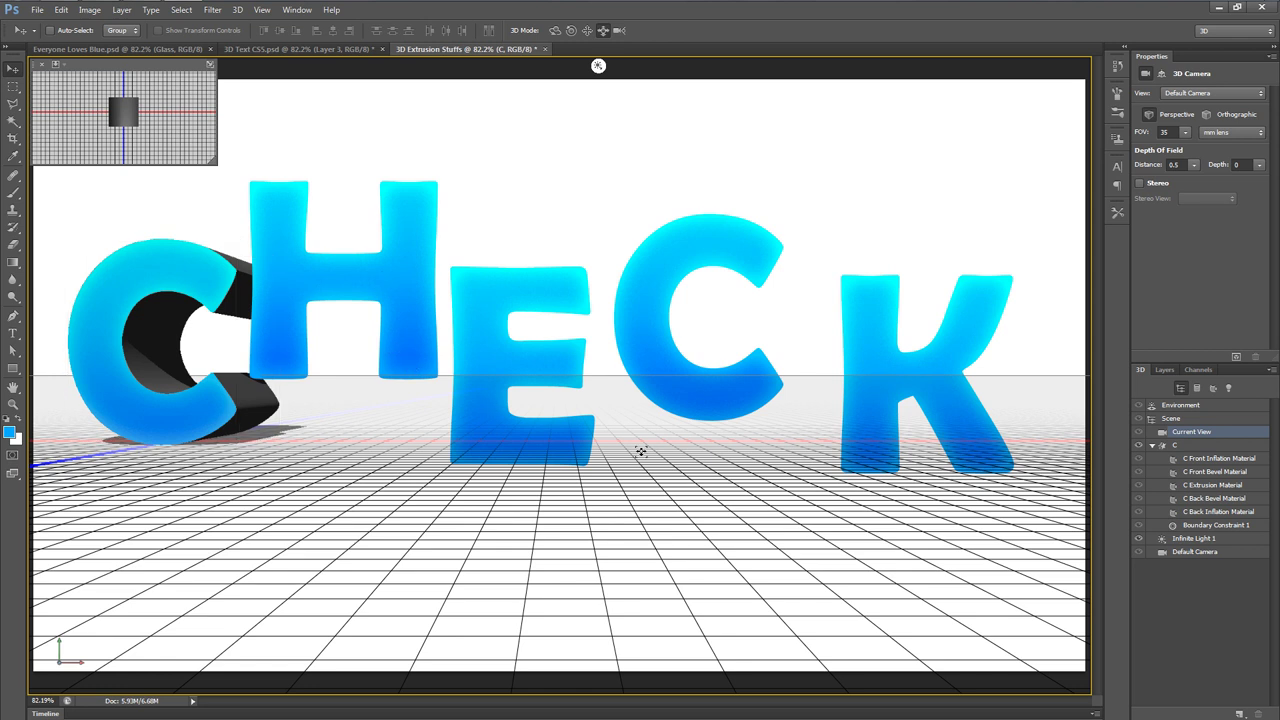
{"action": "left_click", "coordinate": [1165, 370]}
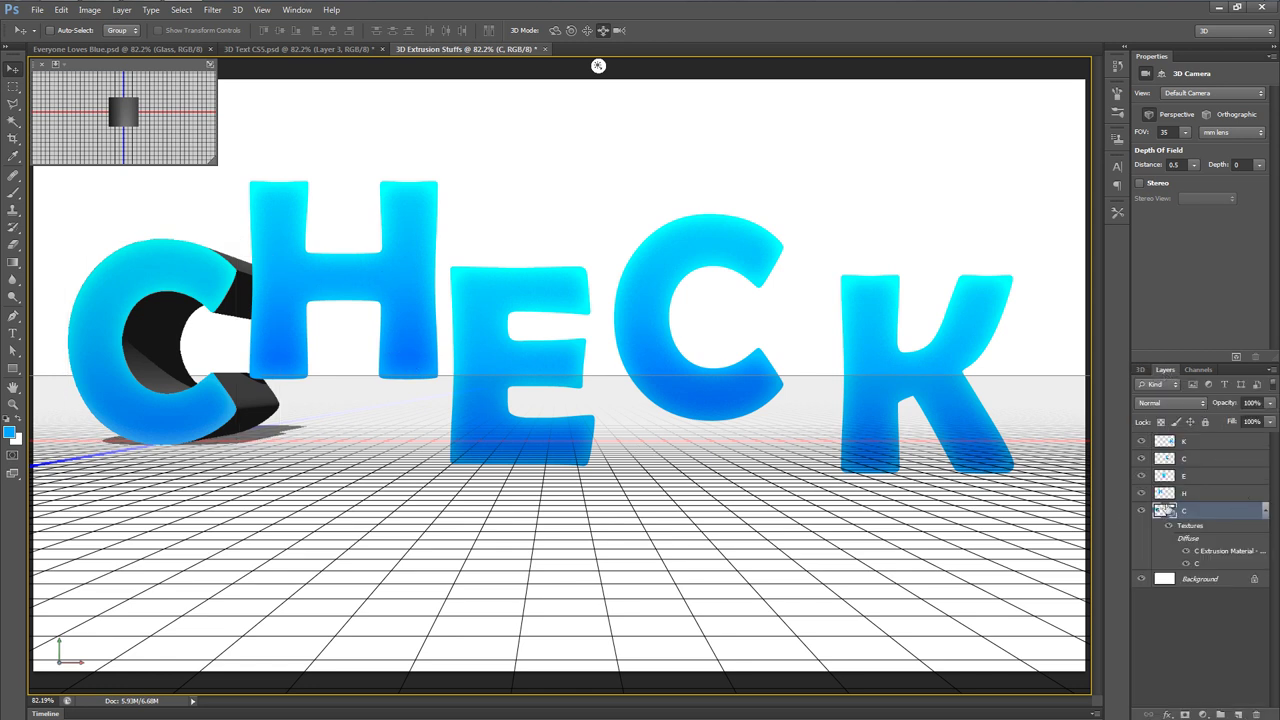
{"action": "left_click_drag", "start_coordinate": [1141, 493], "coordinate": [1141, 441]}
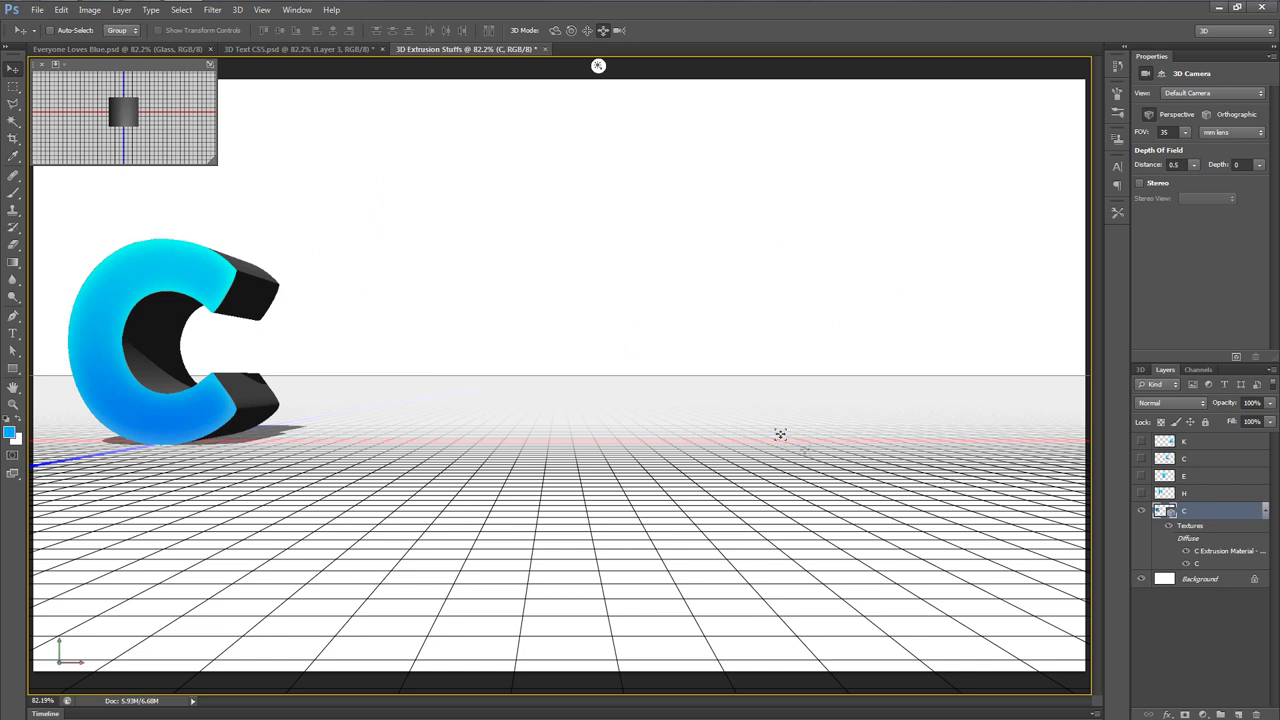
Step: Rotate the C mesh slightly to show less of its extruded side, and roll it clockwise and back upright
{"action": "left_click", "coordinate": [1140, 370]}
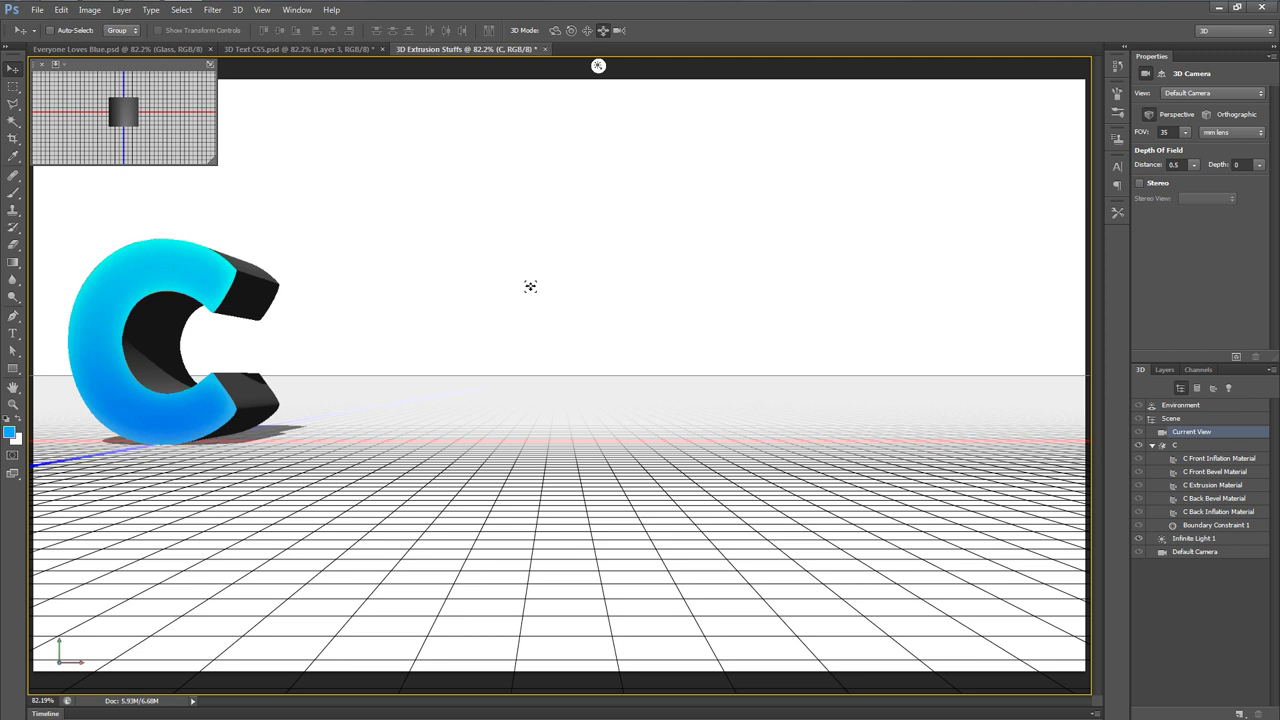
{"action": "left_click", "coordinate": [1189, 446]}
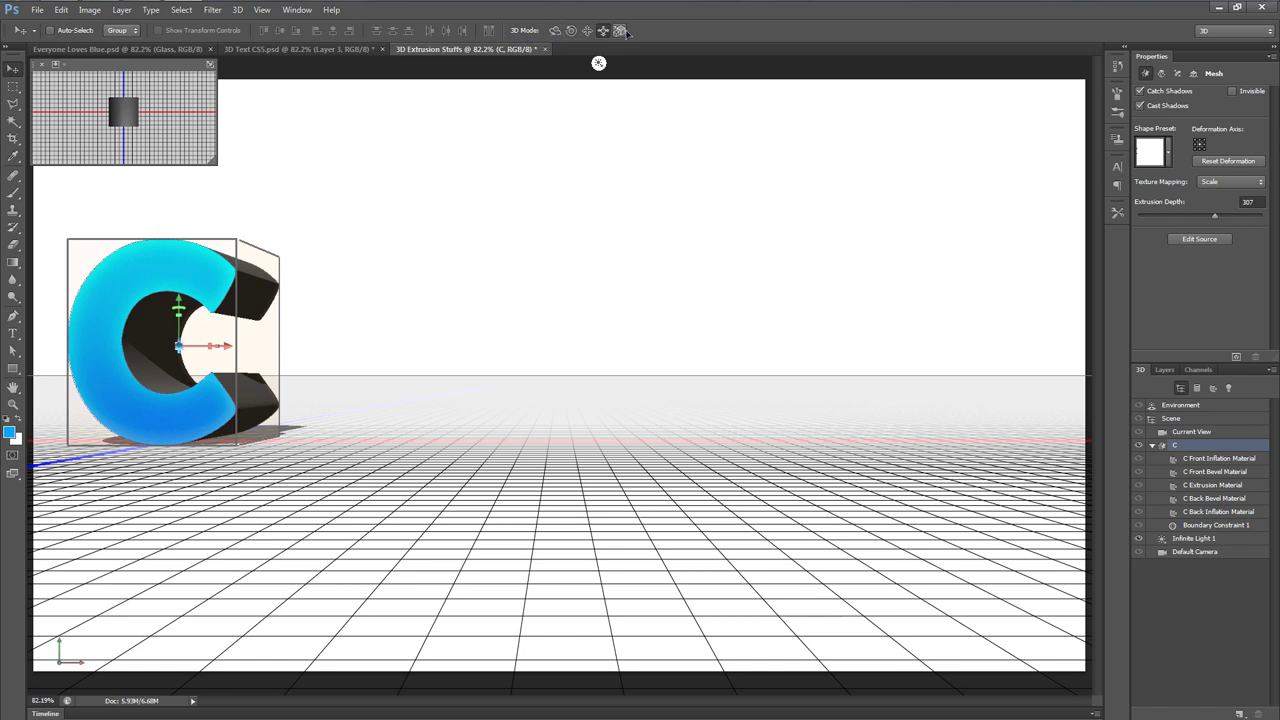
{"action": "left_click", "coordinate": [555, 31]}
{"action": "left_click_drag", "start_coordinate": [503, 289], "coordinate": [552, 326]}
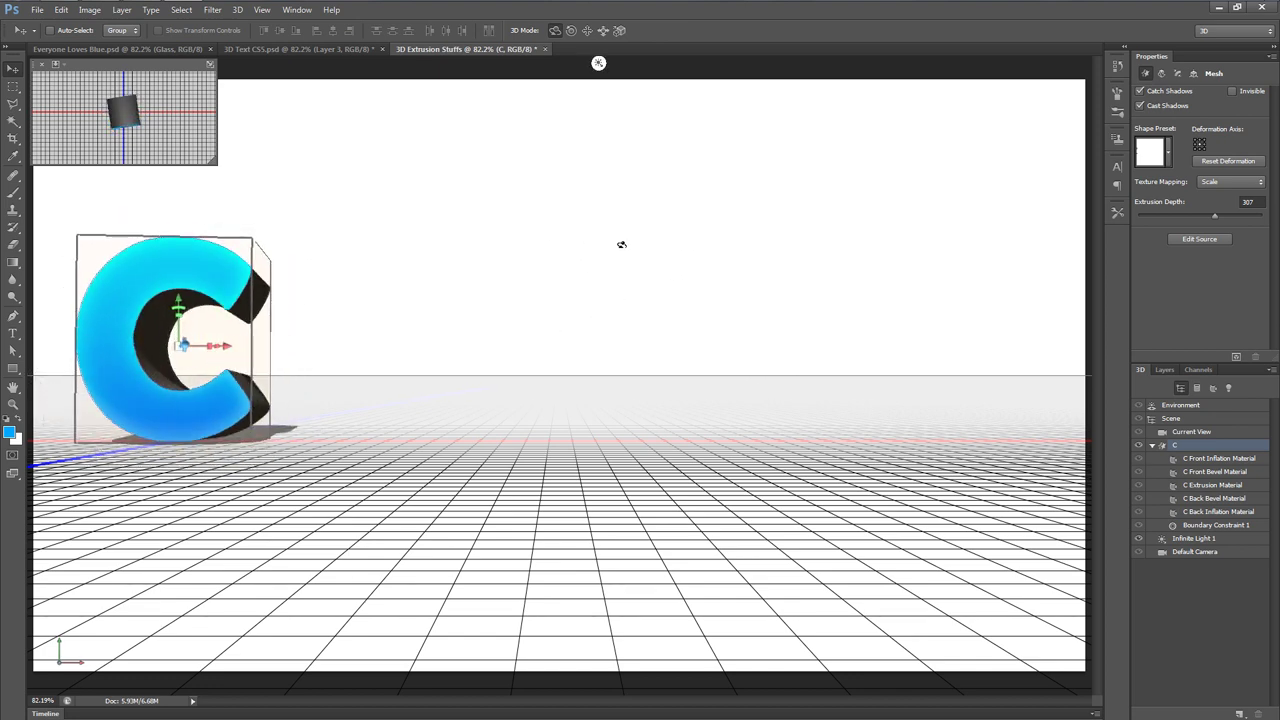
{"action": "left_click", "coordinate": [570, 31]}
{"action": "left_click_drag", "start_coordinate": [395, 279], "coordinate": [426, 266]}
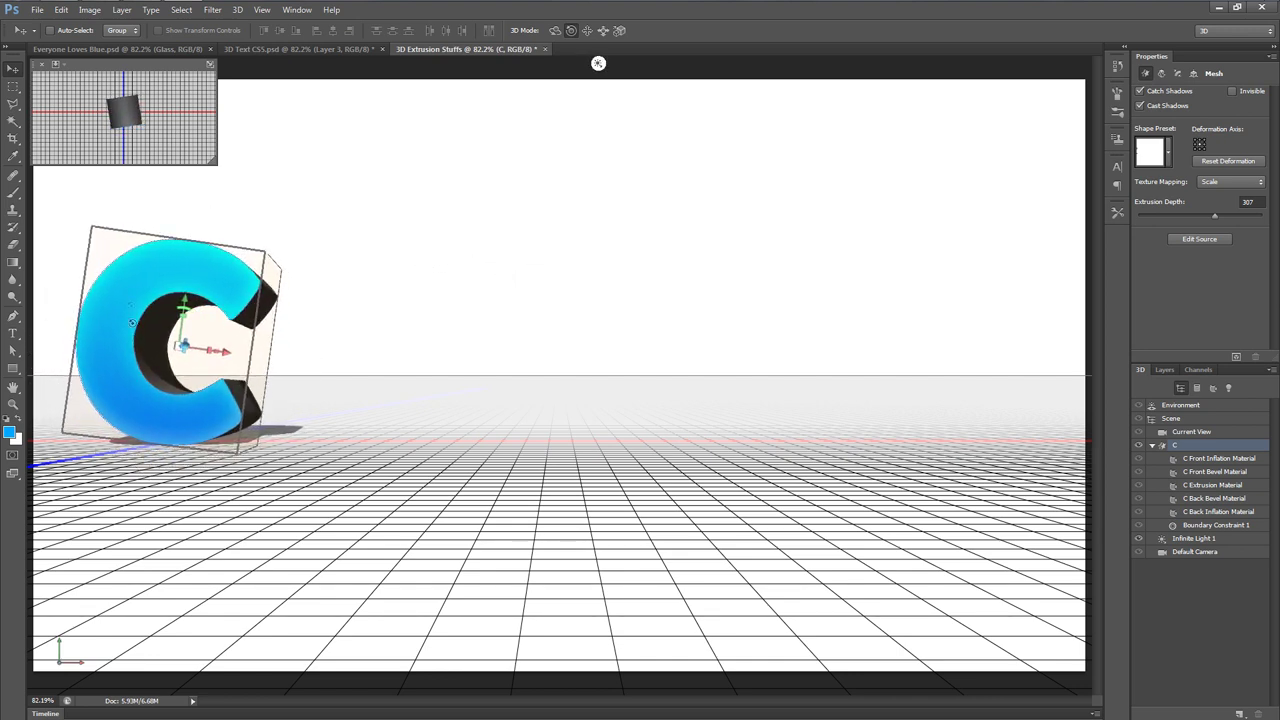
{"action": "left_click_drag", "start_coordinate": [576, 257], "coordinate": [557, 254]}
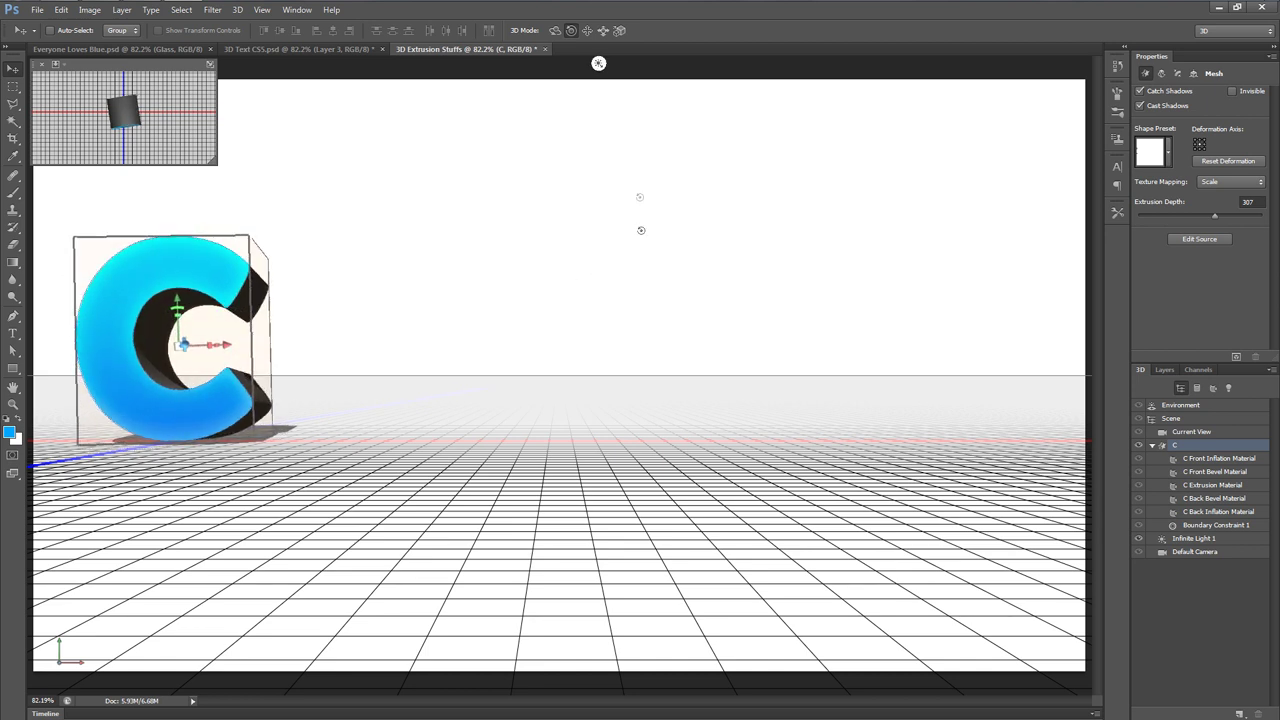
Step: Lift the C mesh off the ground toward the middle of the scene and slide it much closer to the camera
{"action": "left_click", "coordinate": [587, 30]}
{"action": "left_click_drag", "start_coordinate": [483, 323], "coordinate": [516, 299]}
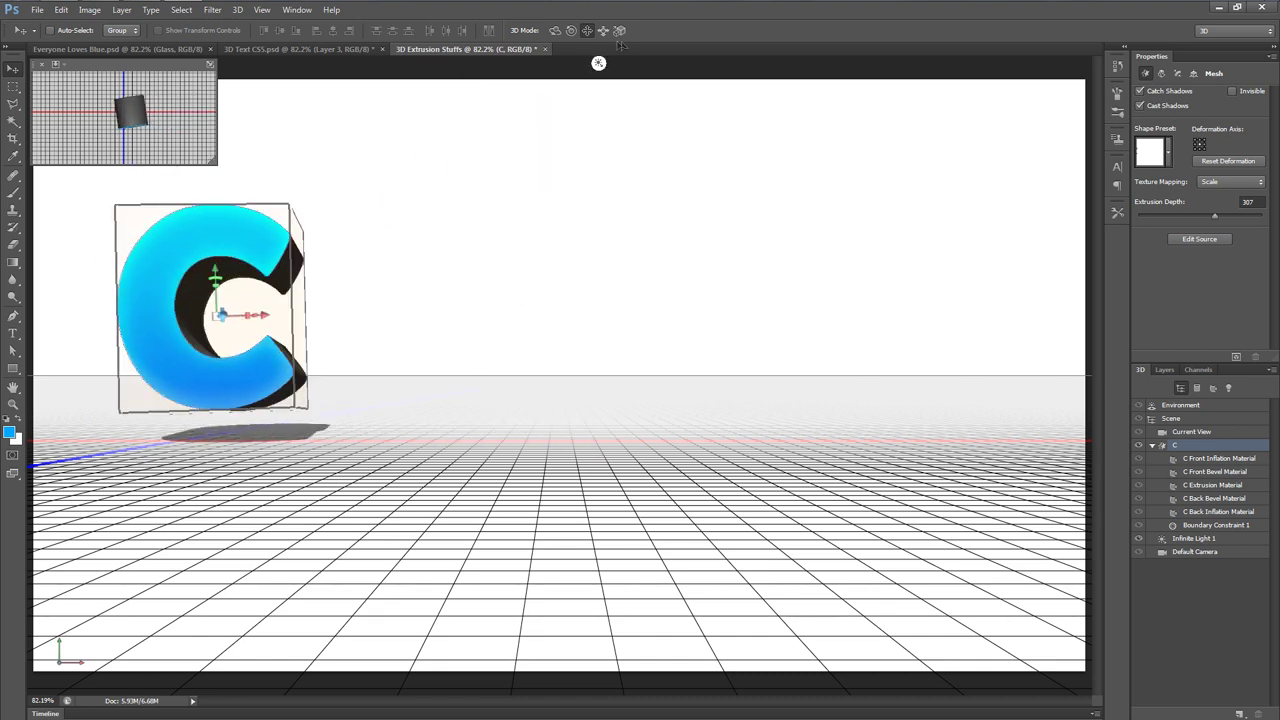
{"action": "left_click_drag", "start_coordinate": [500, 274], "coordinate": [612, 414]}
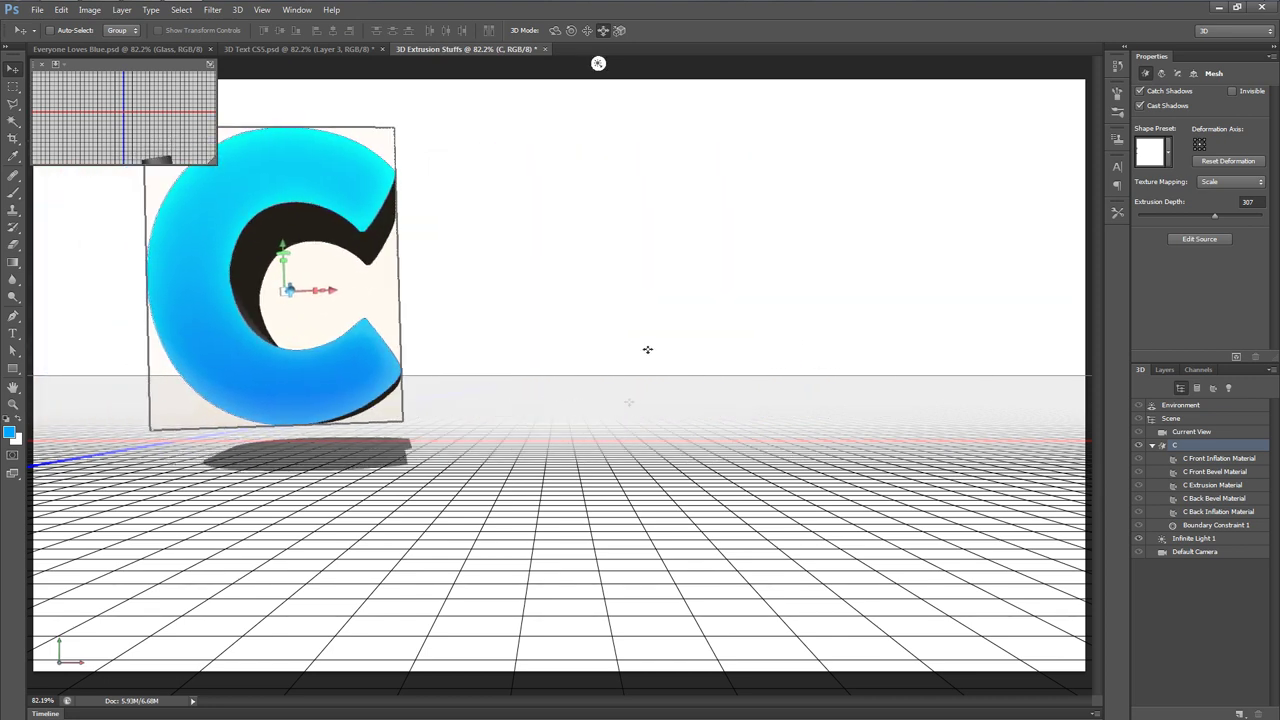
Step: Try scaling the C mesh larger and undo the scaling
{"action": "left_click", "coordinate": [619, 31]}
{"action": "left_click_drag", "start_coordinate": [600, 244], "coordinate": [612, 451]}
{"action": "left_click_drag", "start_coordinate": [614, 351], "coordinate": [587, 114]}
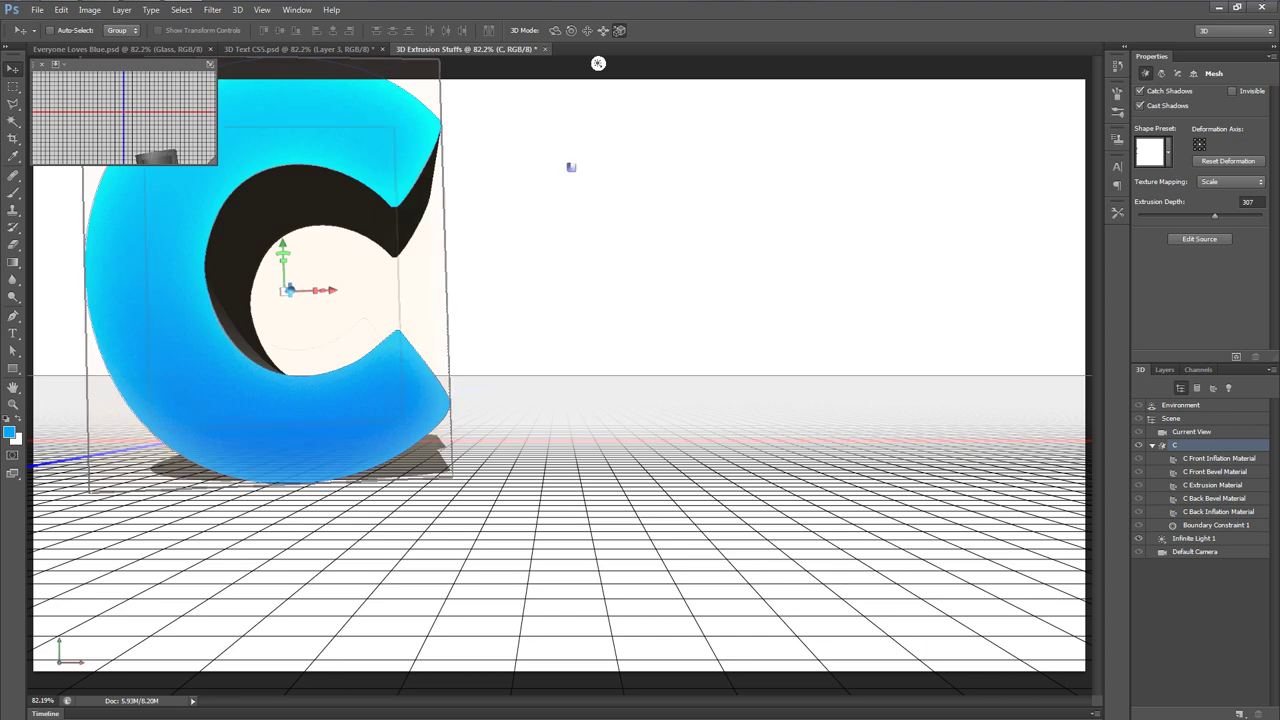
{"action": "key", "text": "ctrl+z"}
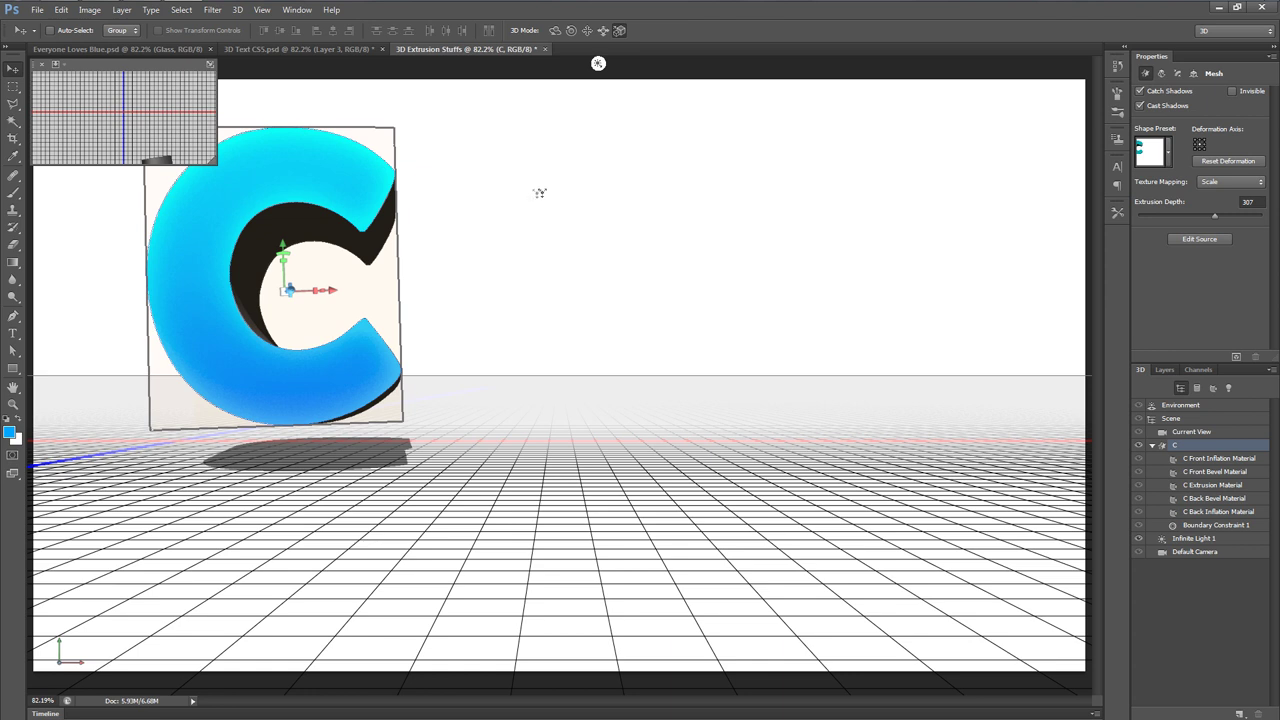
Step: Pan the Current View camera vertically so the C sits lower and the ground plane is seen from higher up
{"action": "left_click", "coordinate": [1208, 434]}
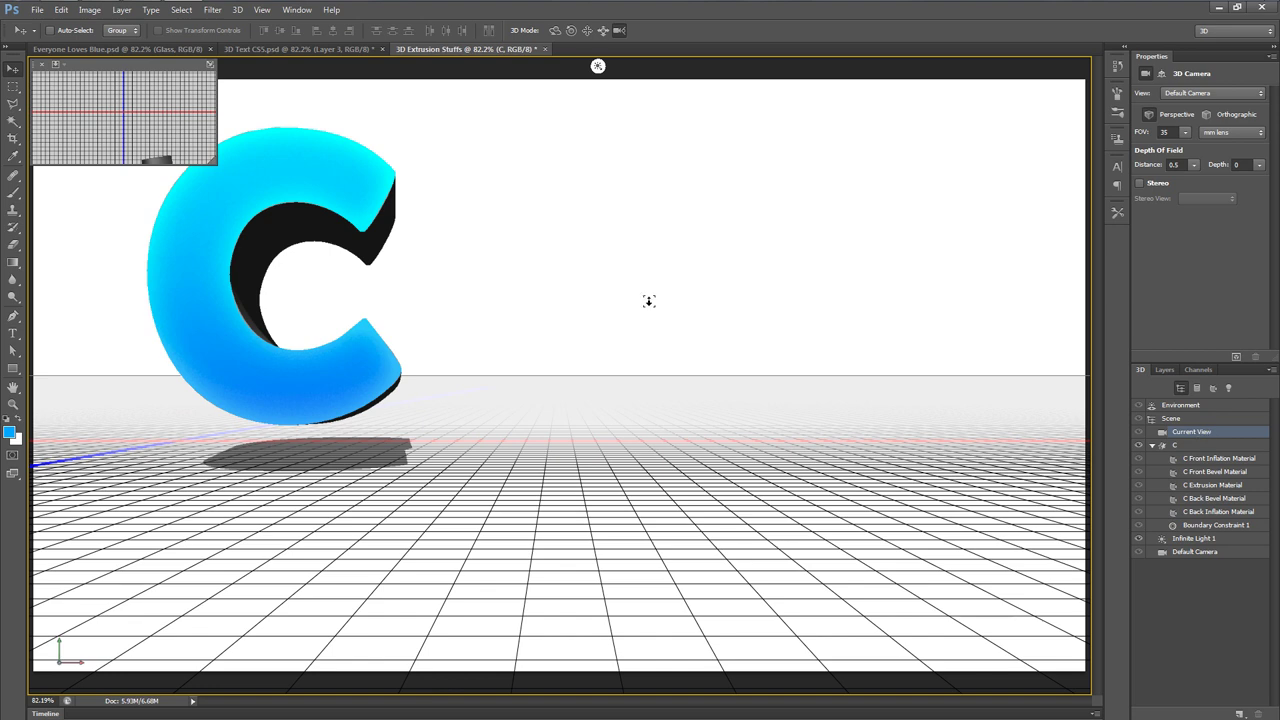
{"action": "left_click", "coordinate": [587, 30]}
{"action": "left_click_drag", "start_coordinate": [598, 149], "coordinate": [596, 254]}
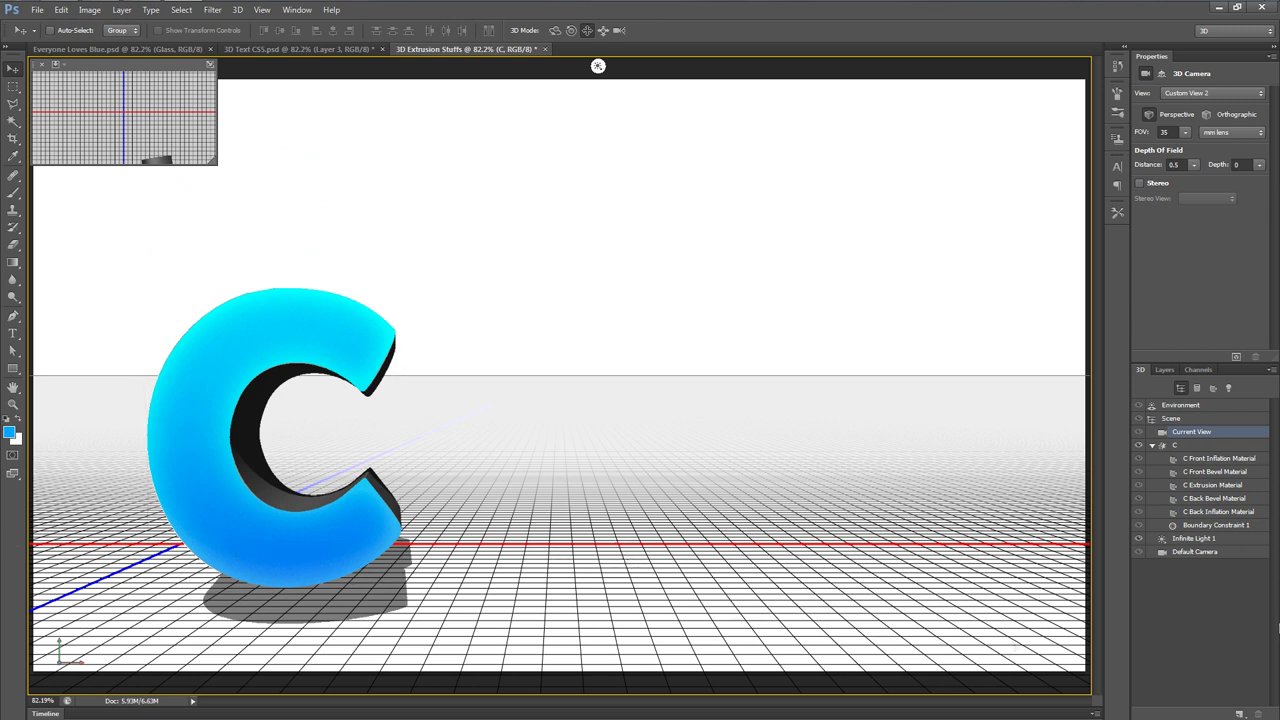
Step: Slide the C mesh farther from the camera and raise it above the ground plane
{"action": "left_click", "coordinate": [1204, 446]}
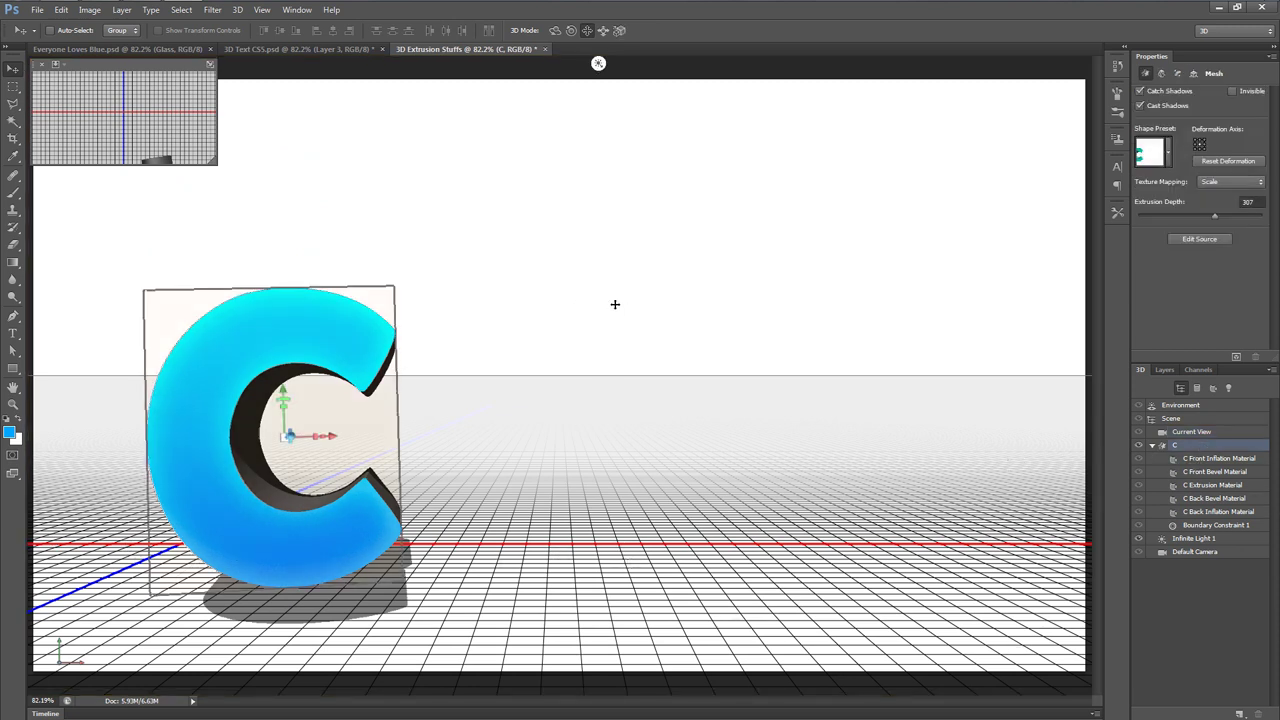
{"action": "left_click", "coordinate": [603, 30]}
{"action": "left_click_drag", "start_coordinate": [669, 479], "coordinate": [621, 452]}
{"action": "left_click", "coordinate": [587, 30]}
{"action": "left_click_drag", "start_coordinate": [702, 441], "coordinate": [697, 389]}
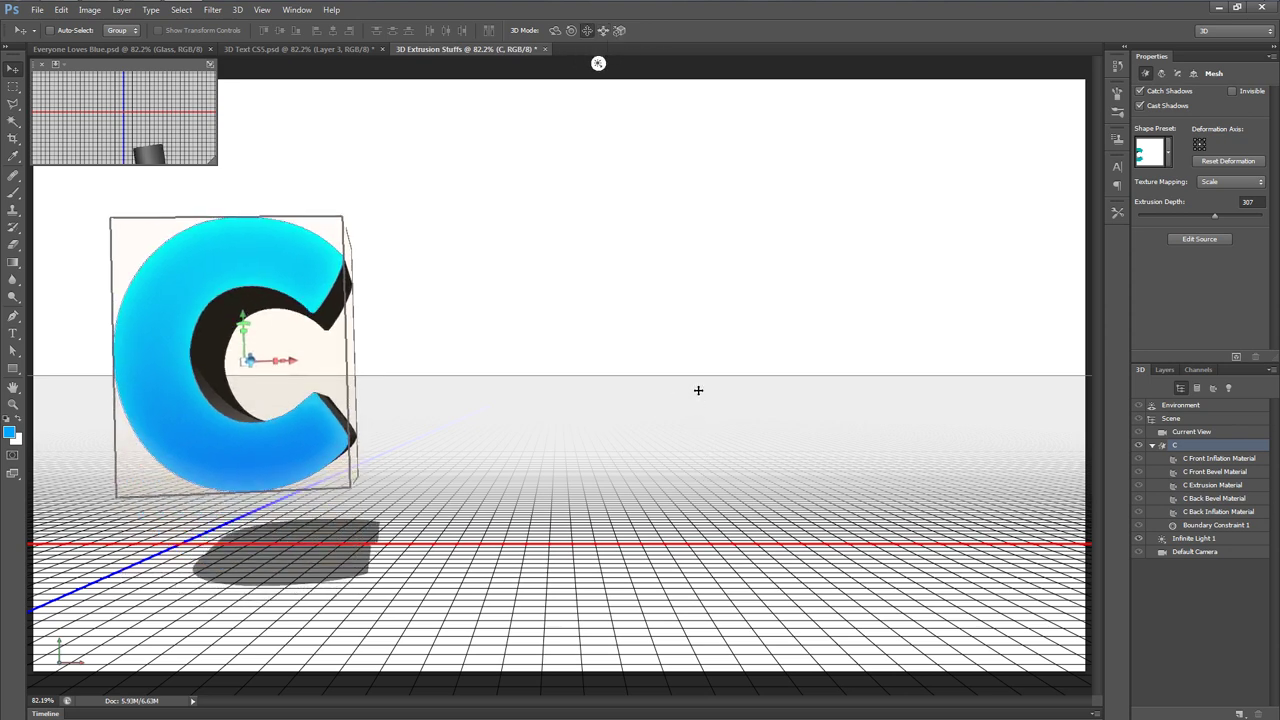
Step: Tilt the C mesh counter-clockwise with more of its extruded side showing, and shift it slightly down and to the left
{"action": "left_click", "coordinate": [571, 30]}
{"action": "left_click_drag", "start_coordinate": [668, 217], "coordinate": [608, 211]}
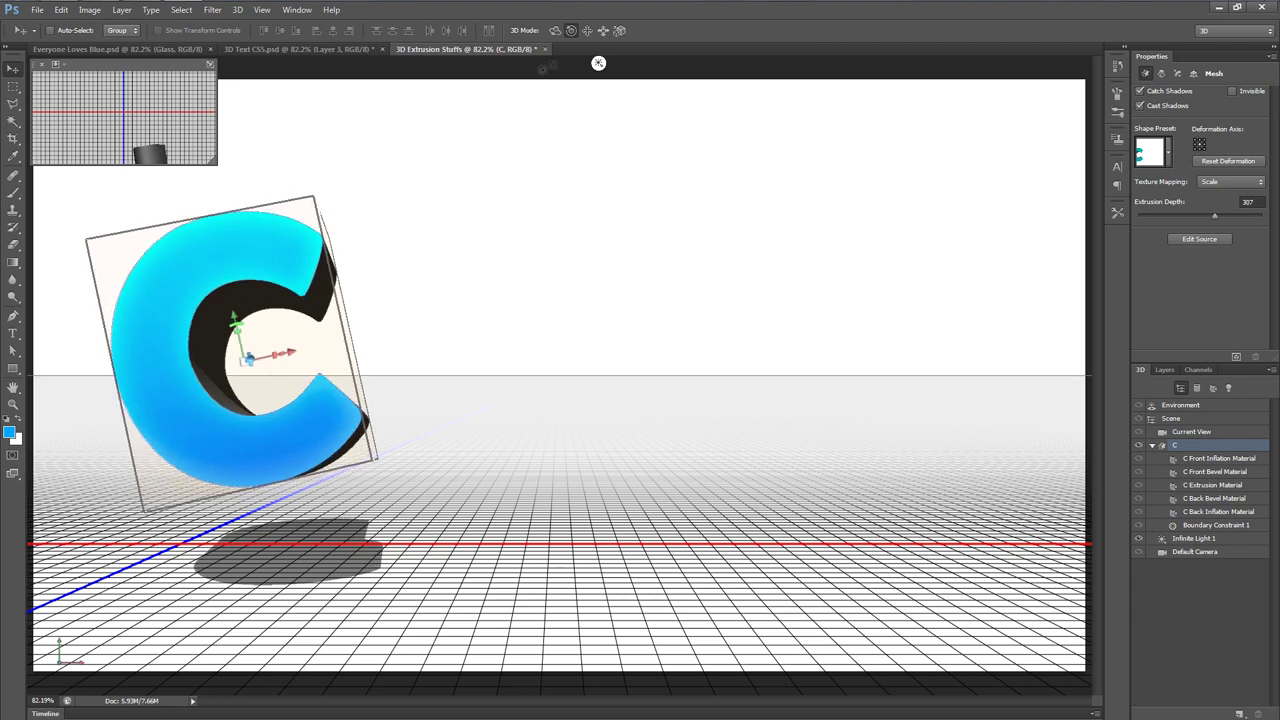
{"action": "left_click_drag", "start_coordinate": [578, 316], "coordinate": [566, 317]}
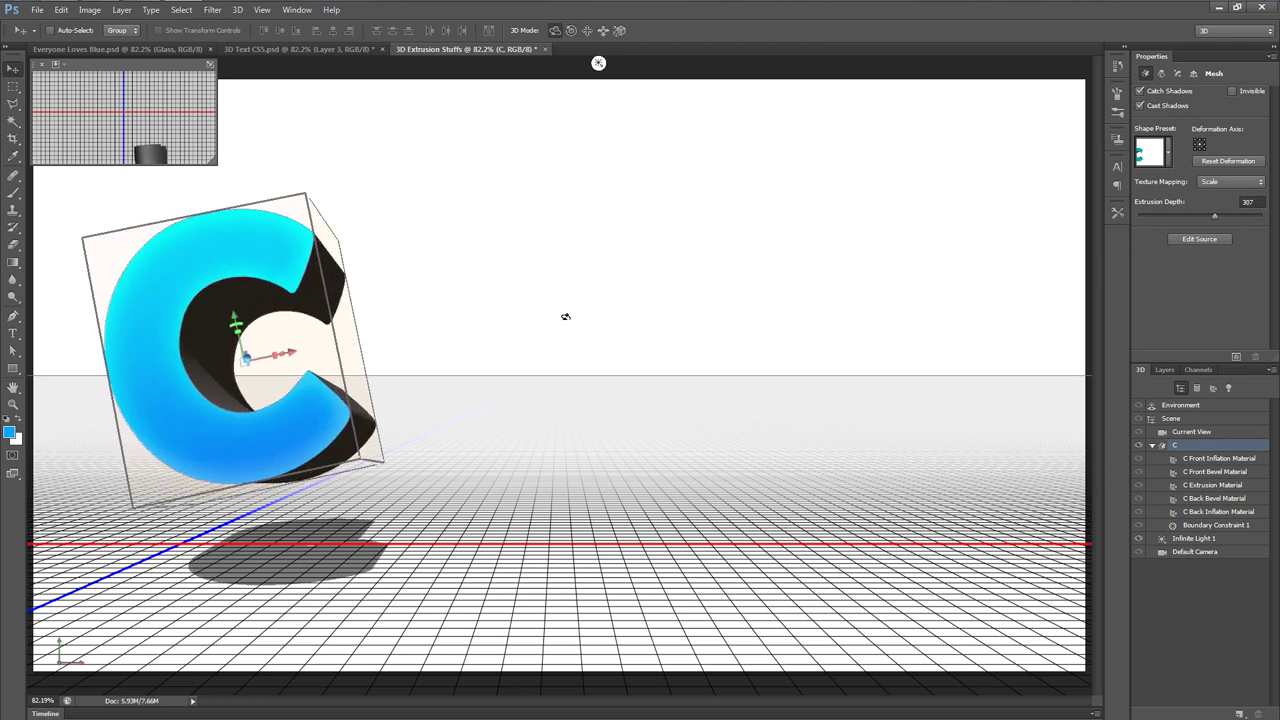
{"action": "left_click", "coordinate": [587, 30]}
{"action": "left_click_drag", "start_coordinate": [637, 183], "coordinate": [622, 204]}
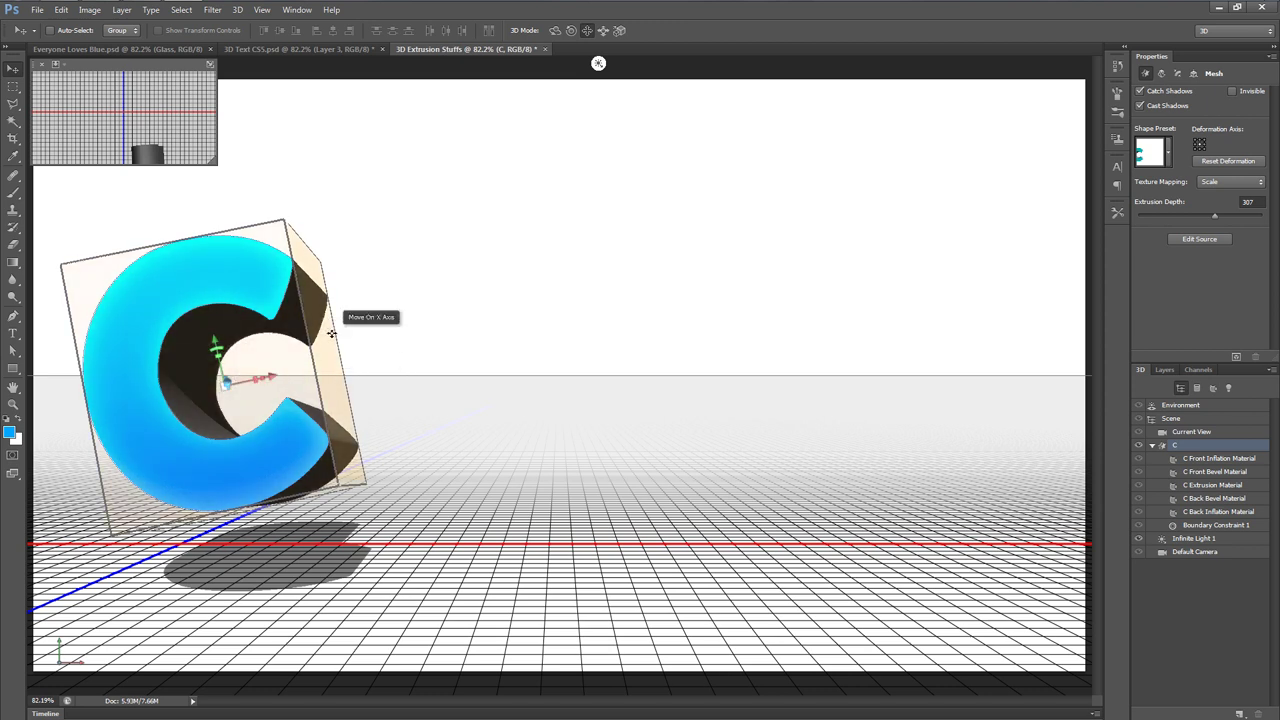
Step: Set the C's extrusion depth to 2500 in its Deform properties
{"action": "left_click", "coordinate": [1161, 74]}
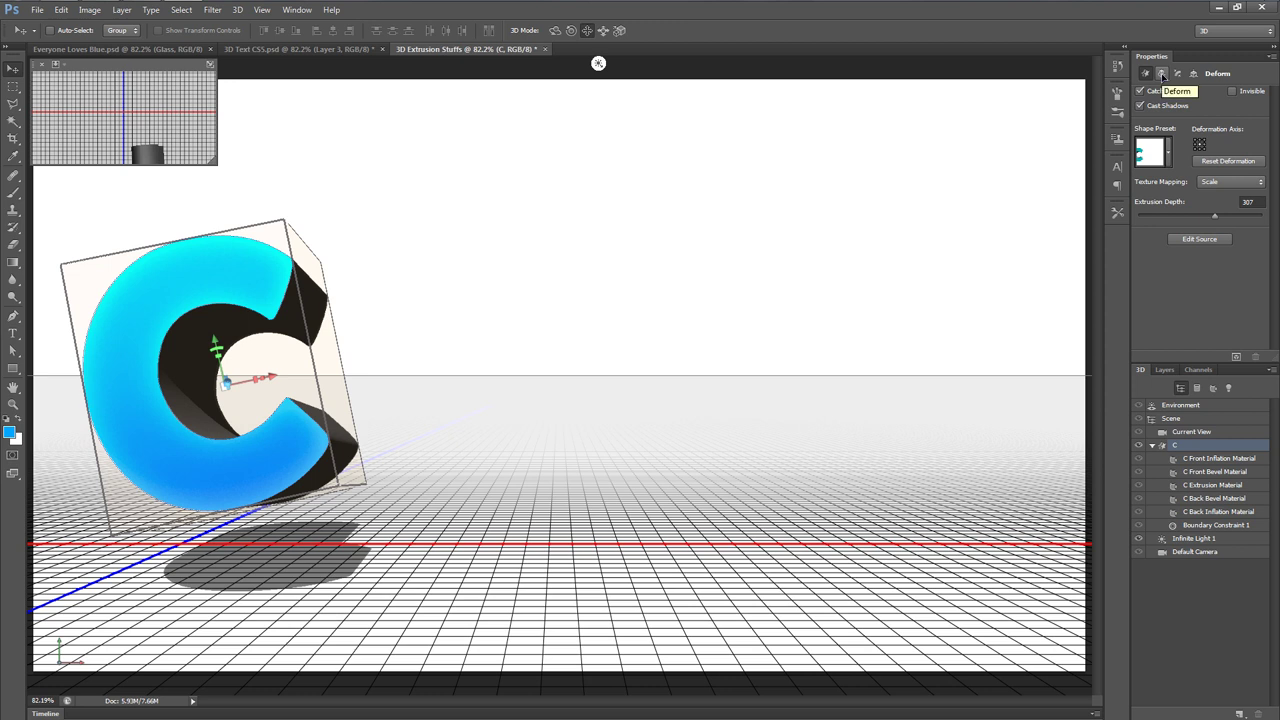
{"action": "left_click", "coordinate": [1161, 74]}
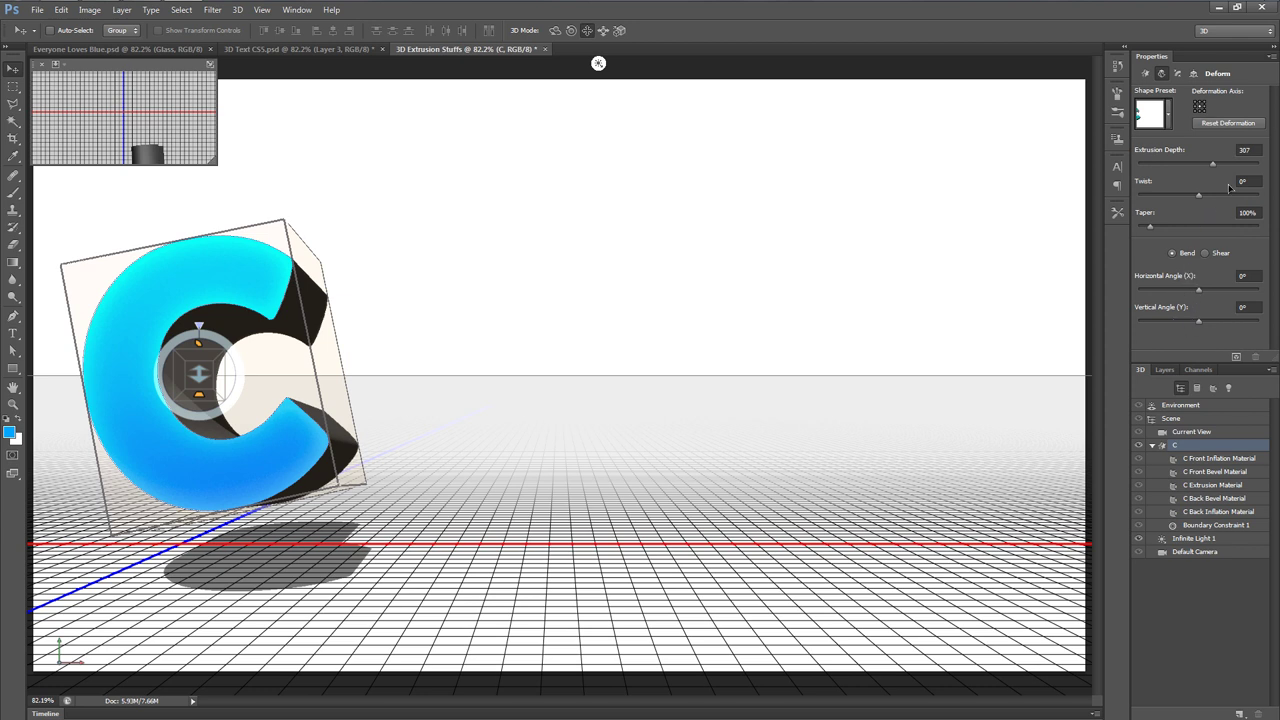
{"action": "left_click_drag", "start_coordinate": [1213, 167], "coordinate": [1277, 170]}
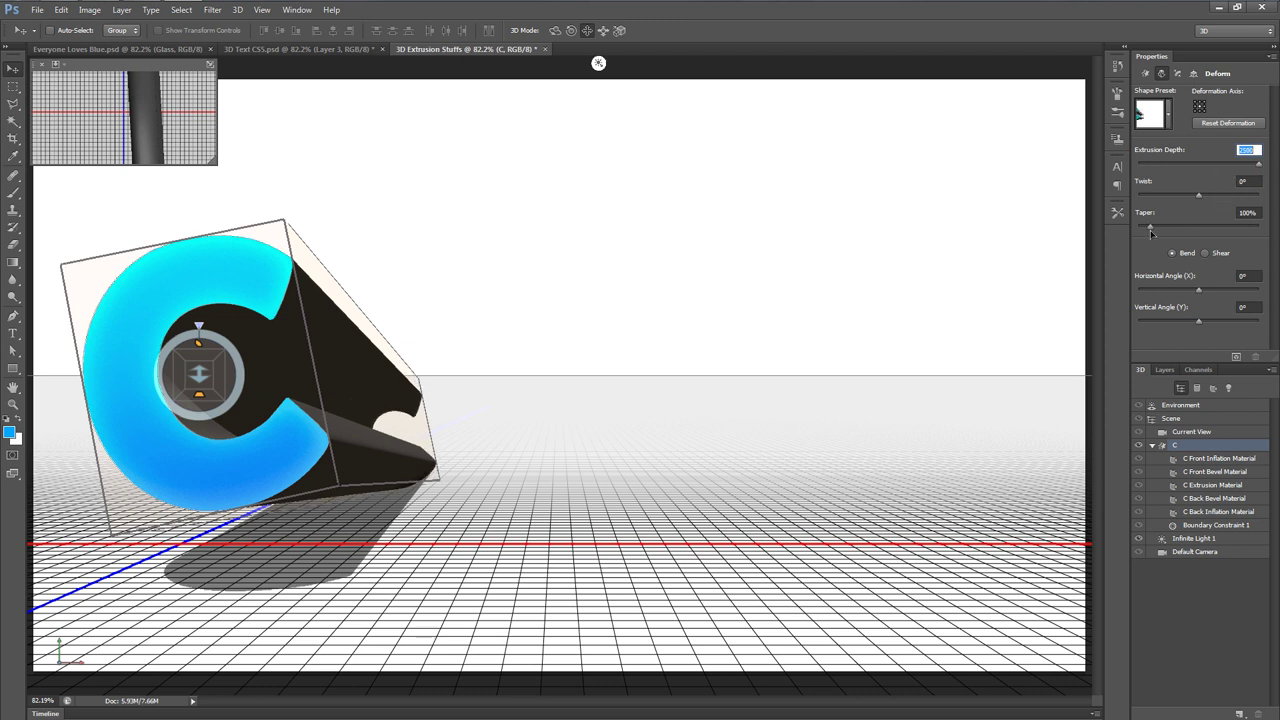
Step: Taper the C's extrusion to 0% and give it a negative twist
{"action": "left_click_drag", "start_coordinate": [1151, 228], "coordinate": [1058, 239]}
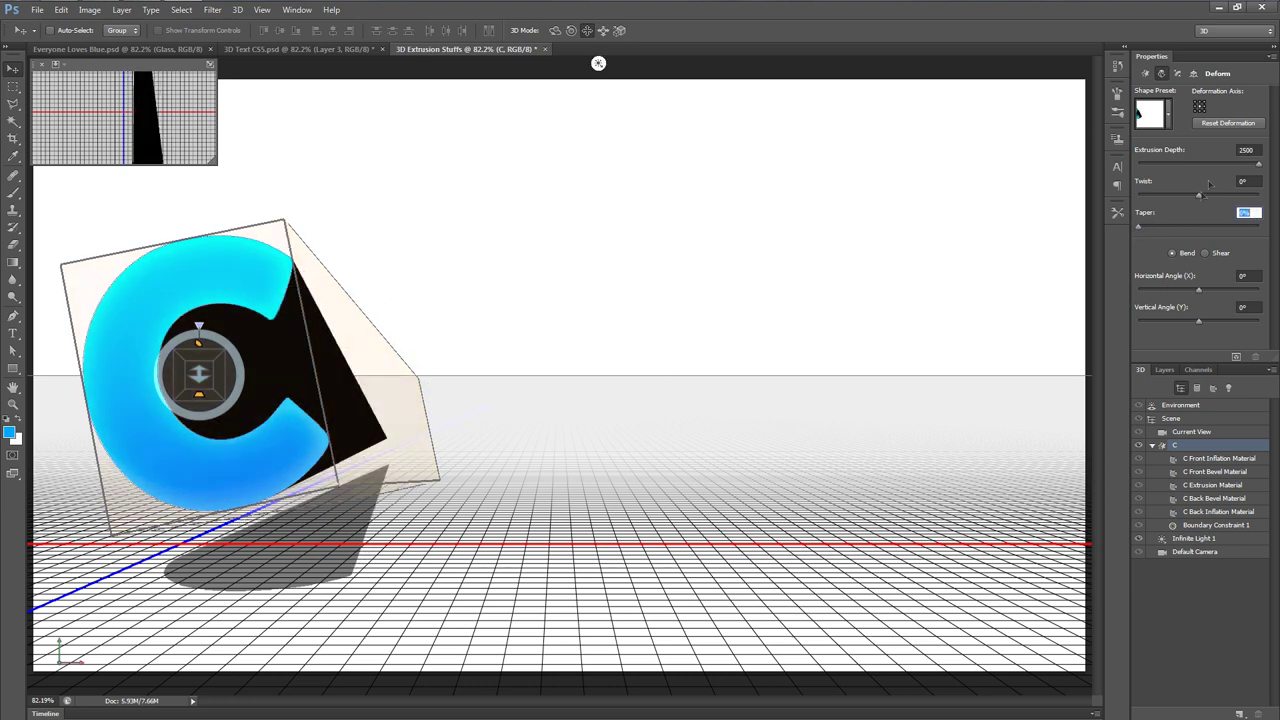
{"action": "mouse_move", "coordinate": [1200, 201]}
{"action": "left_mouse_down"}
{"action": "mouse_move", "coordinate": [1214, 201]}
{"action": "mouse_move", "coordinate": [1186, 207]}
{"action": "left_mouse_up"}
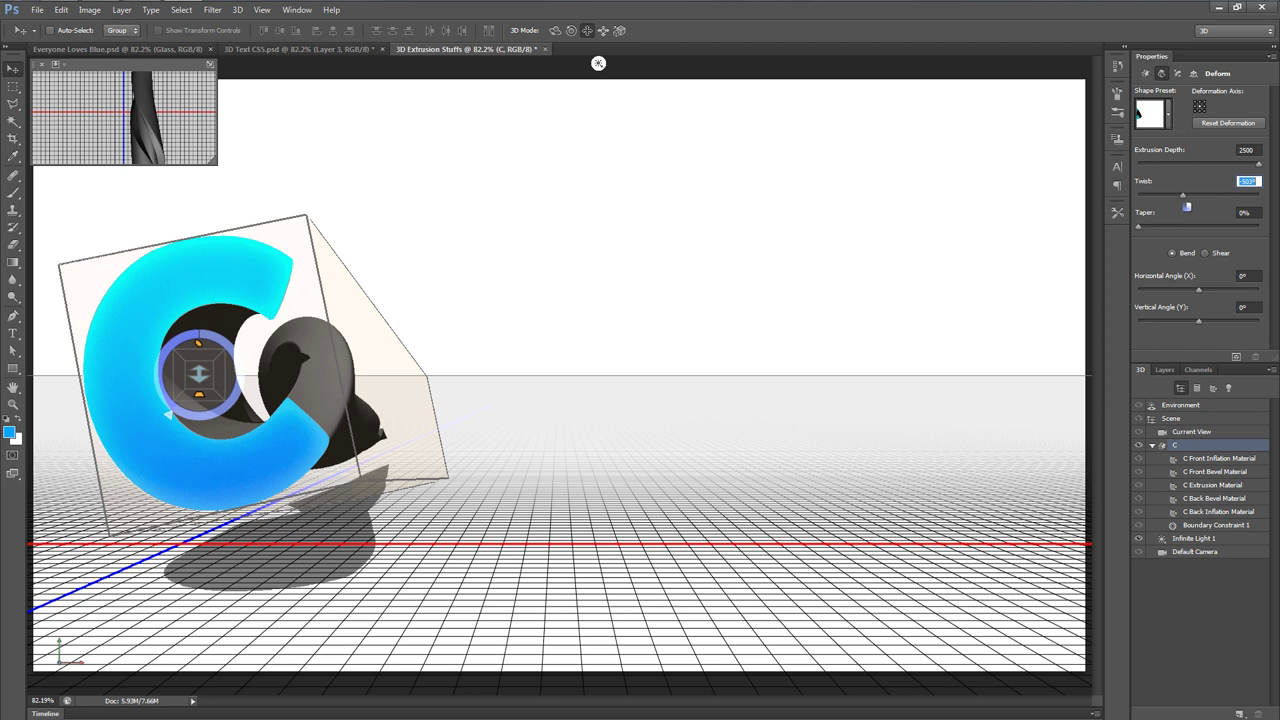
Step: Set the C's twist to -609° and bend its extrusion with a horizontal angle of -22° and a negative vertical angle
{"action": "left_click_drag", "start_coordinate": [1184, 206], "coordinate": [1182, 206]}
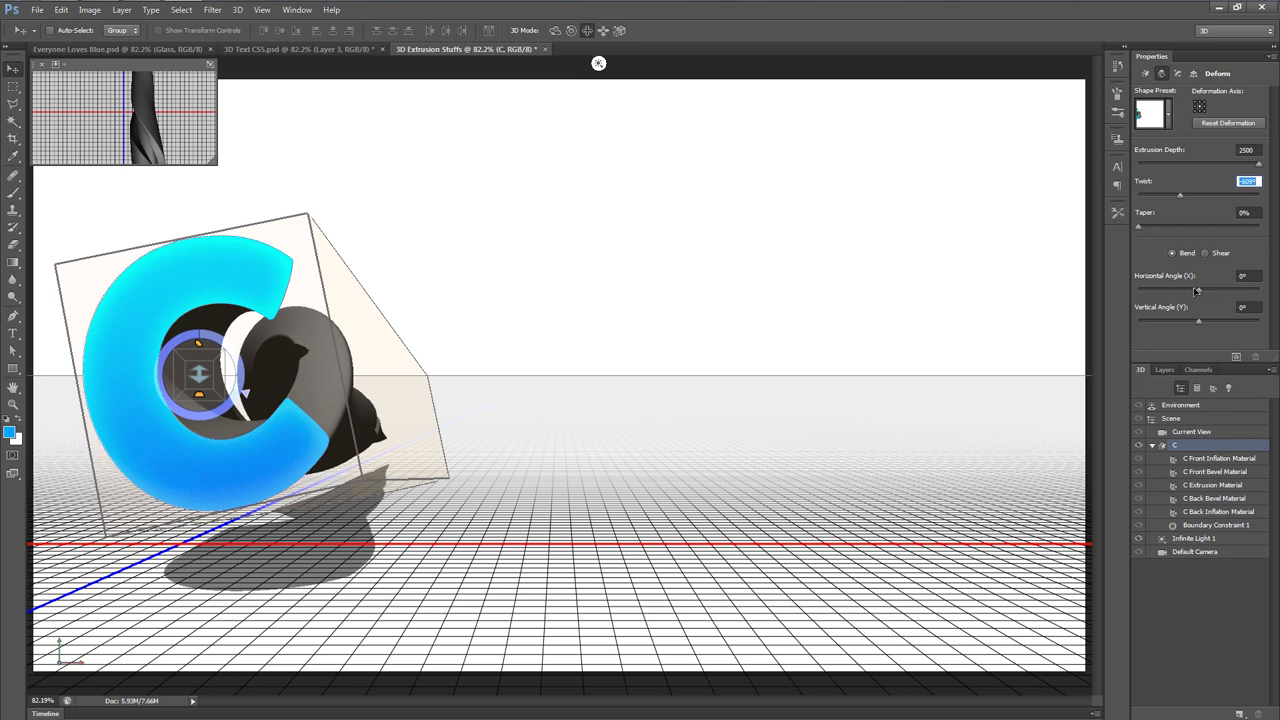
{"action": "left_click_drag", "start_coordinate": [1200, 294], "coordinate": [1172, 328]}
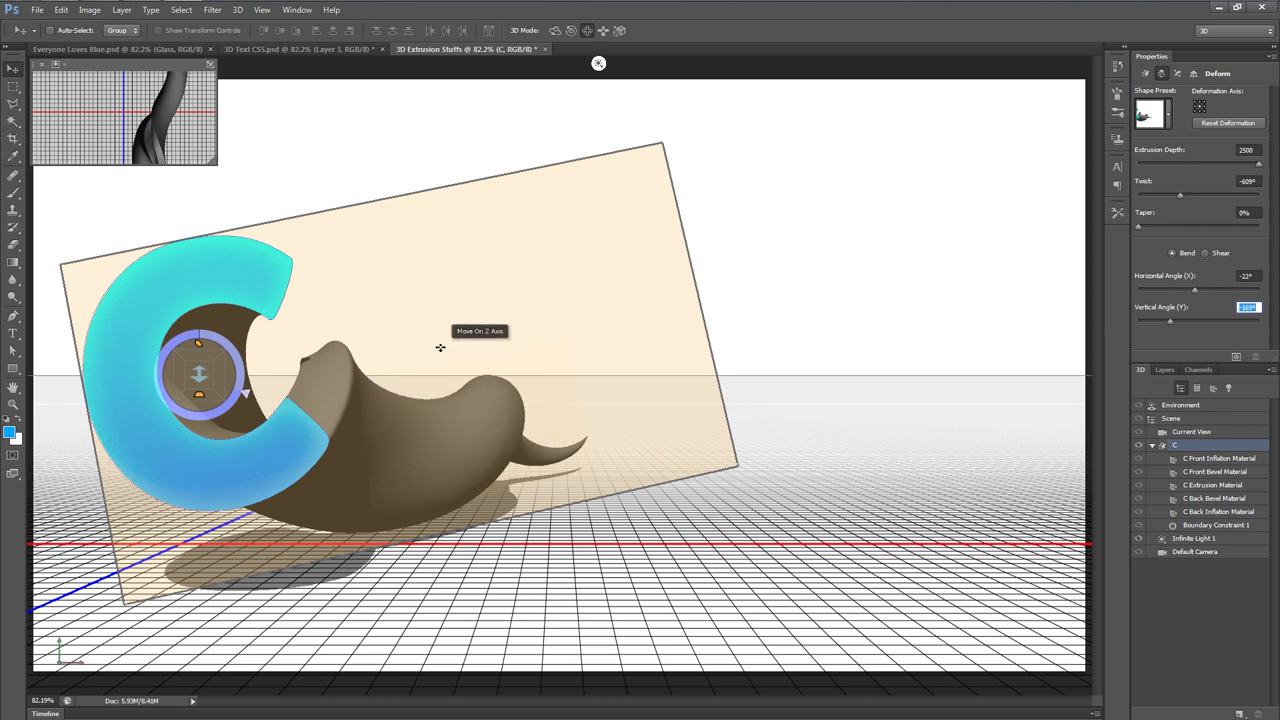
Step: Select the C Extrusion Material and view the free Materials download on Adobe's Photoshop 3D content page, returning to the scene
{"action": "left_click", "coordinate": [1214, 486]}
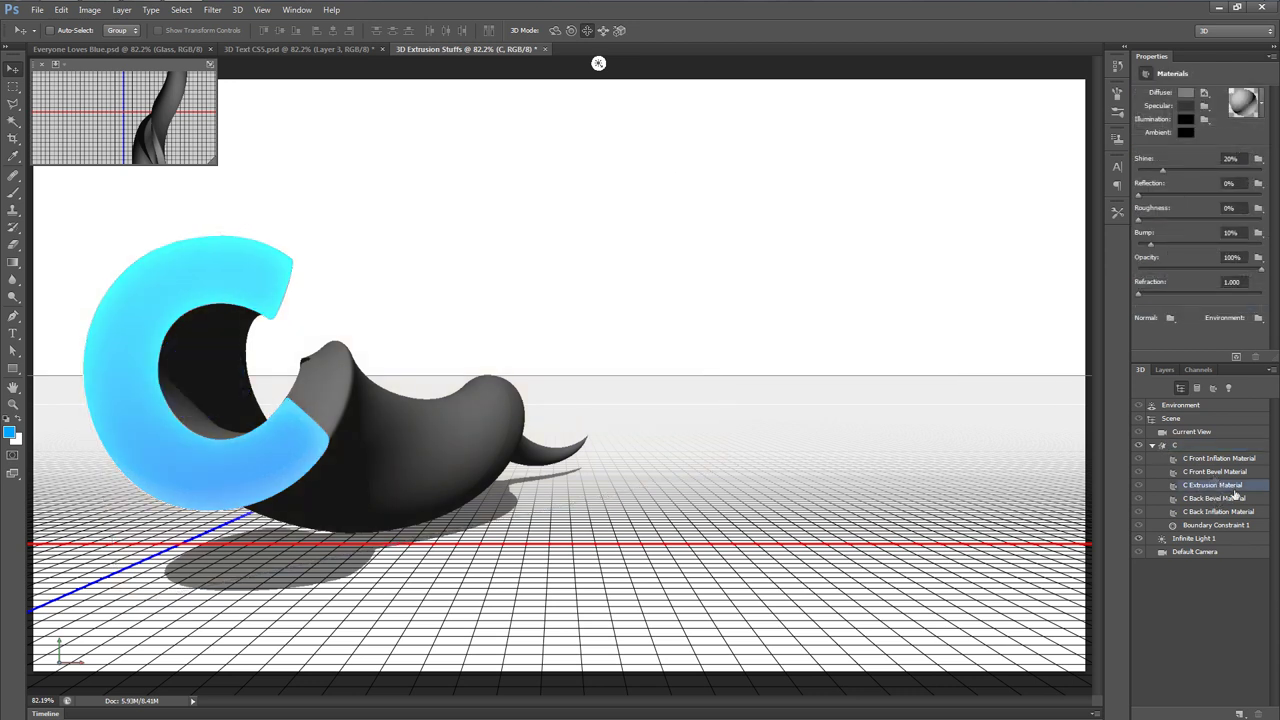
{"action": "left_click", "coordinate": [1261, 104]}
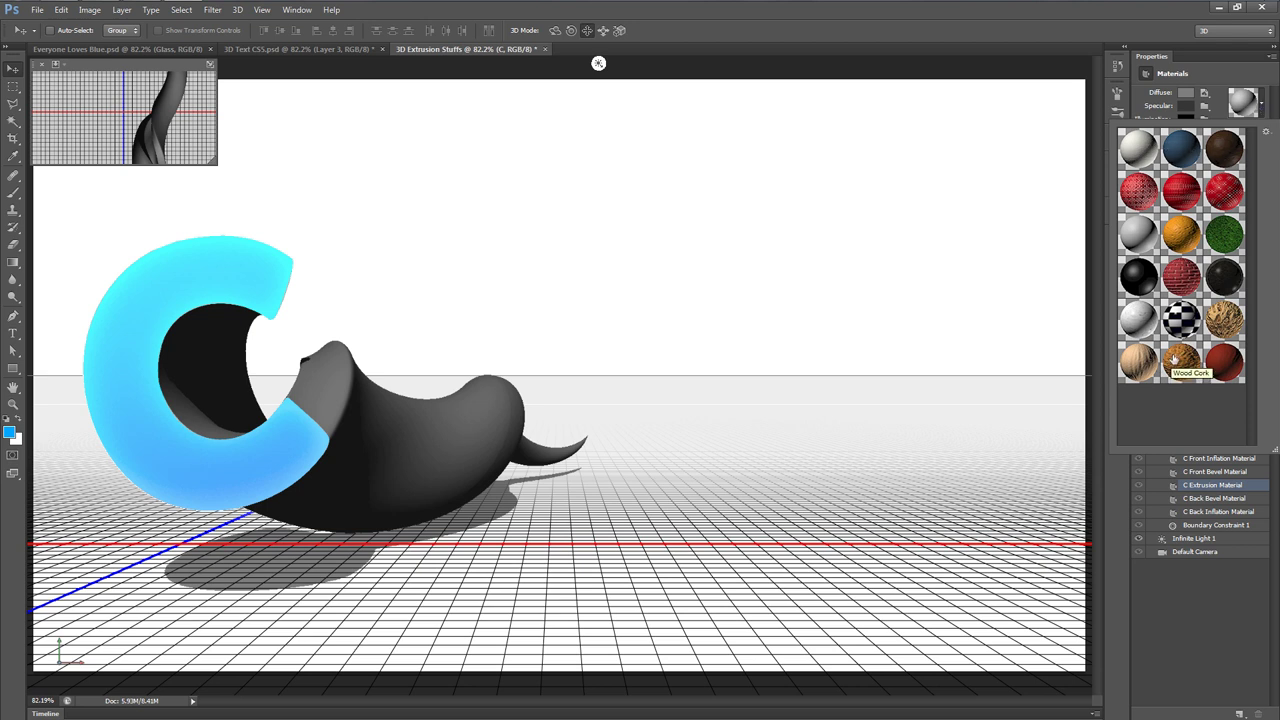
{"action": "left_click", "coordinate": [1267, 133]}
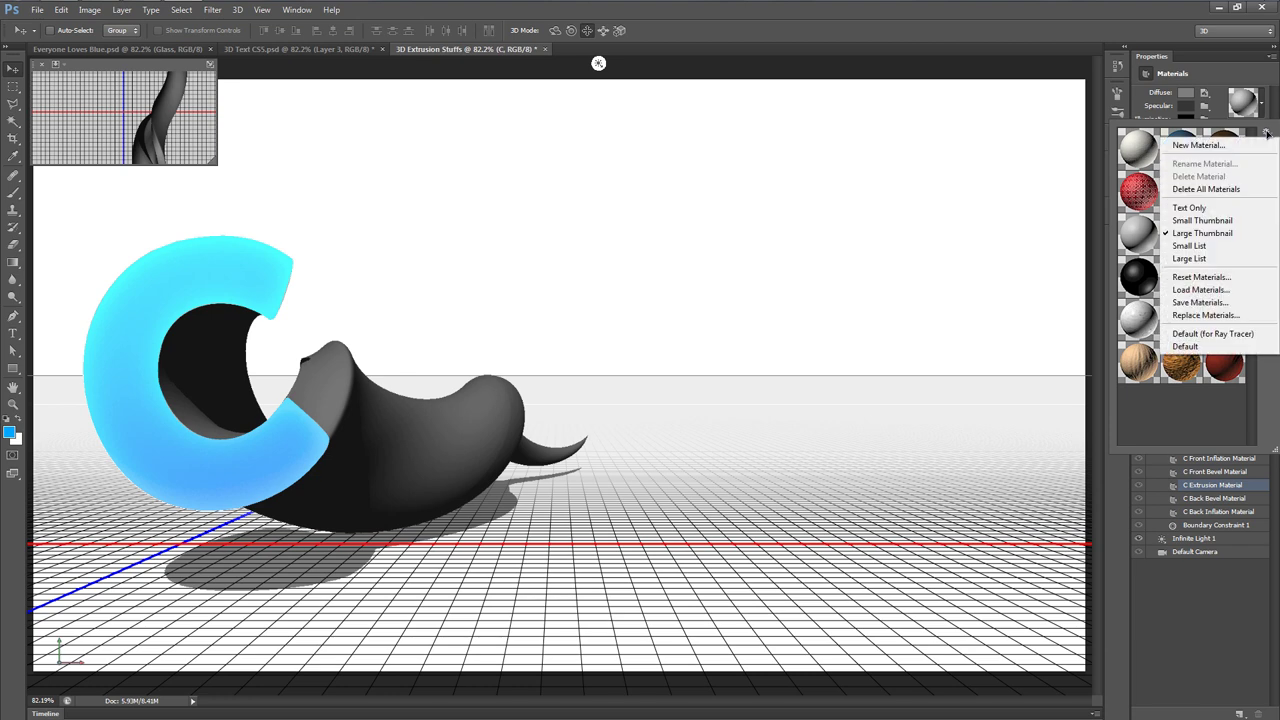
{"action": "left_click", "coordinate": [1220, 289]}
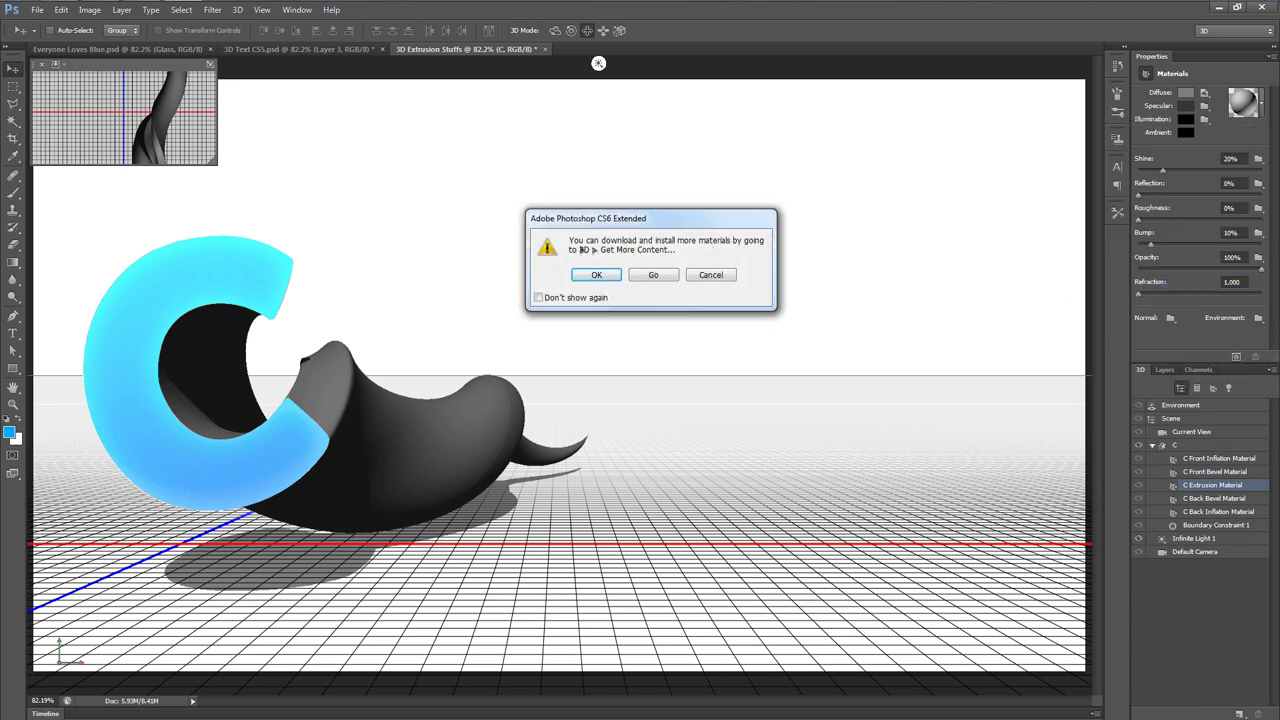
{"action": "left_click", "coordinate": [655, 276]}
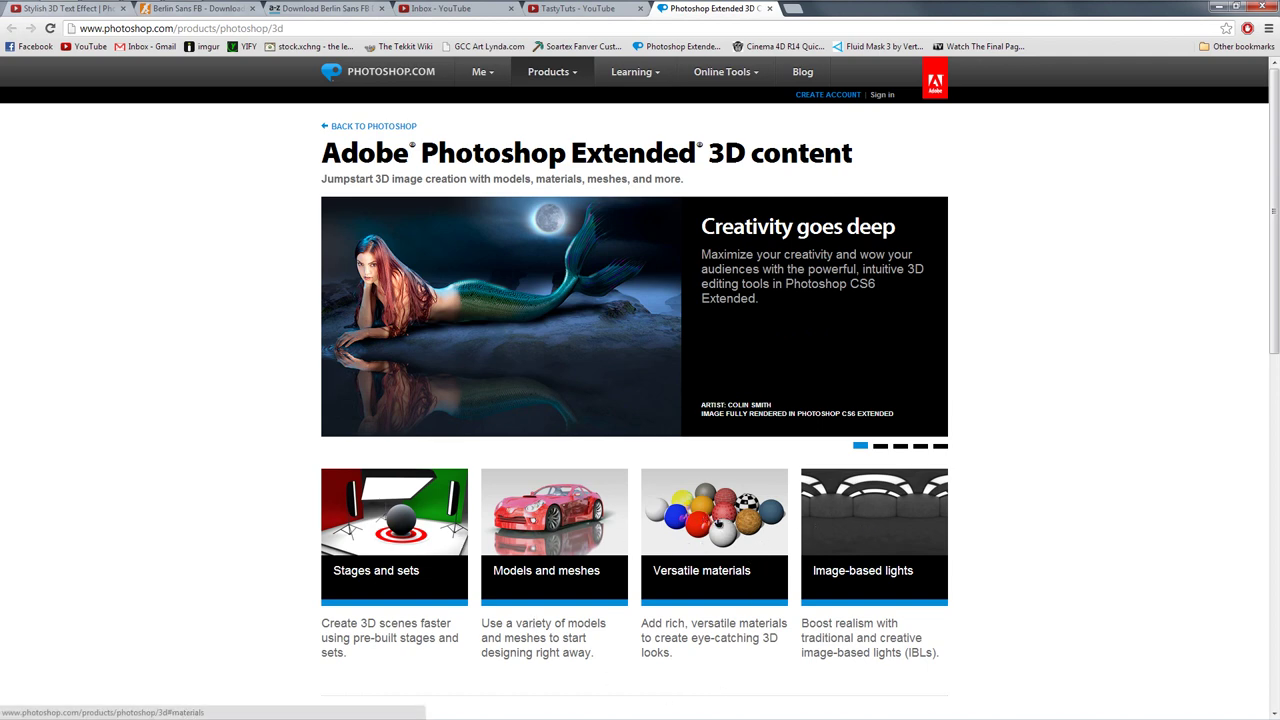
{"action": "left_click", "coordinate": [715, 522]}
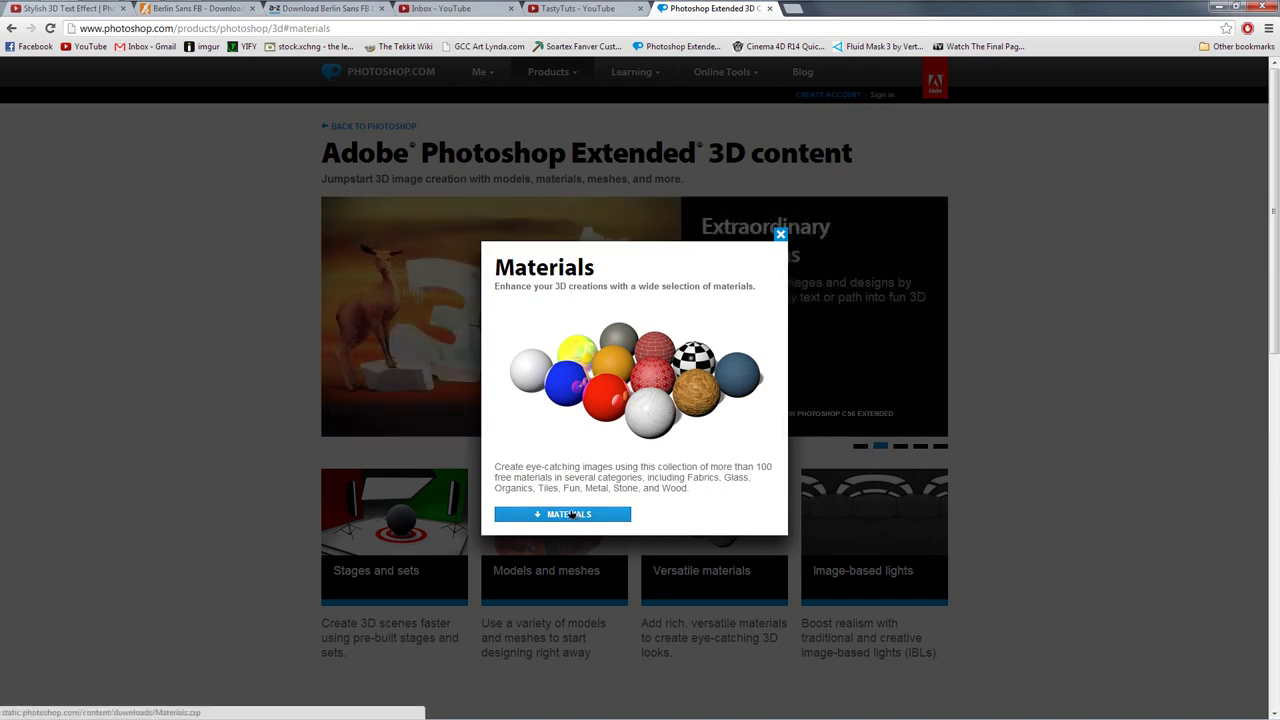
{"action": "left_click", "coordinate": [780, 236]}
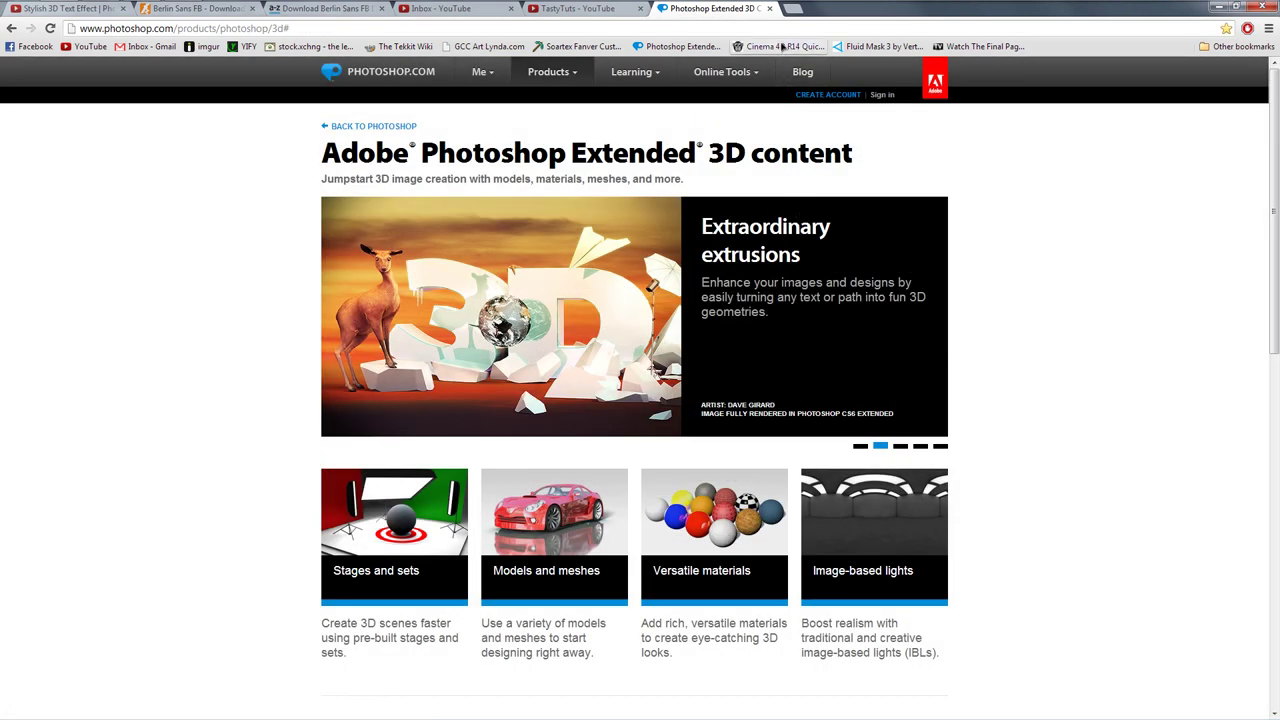
{"action": "left_click", "coordinate": [1218, 7]}
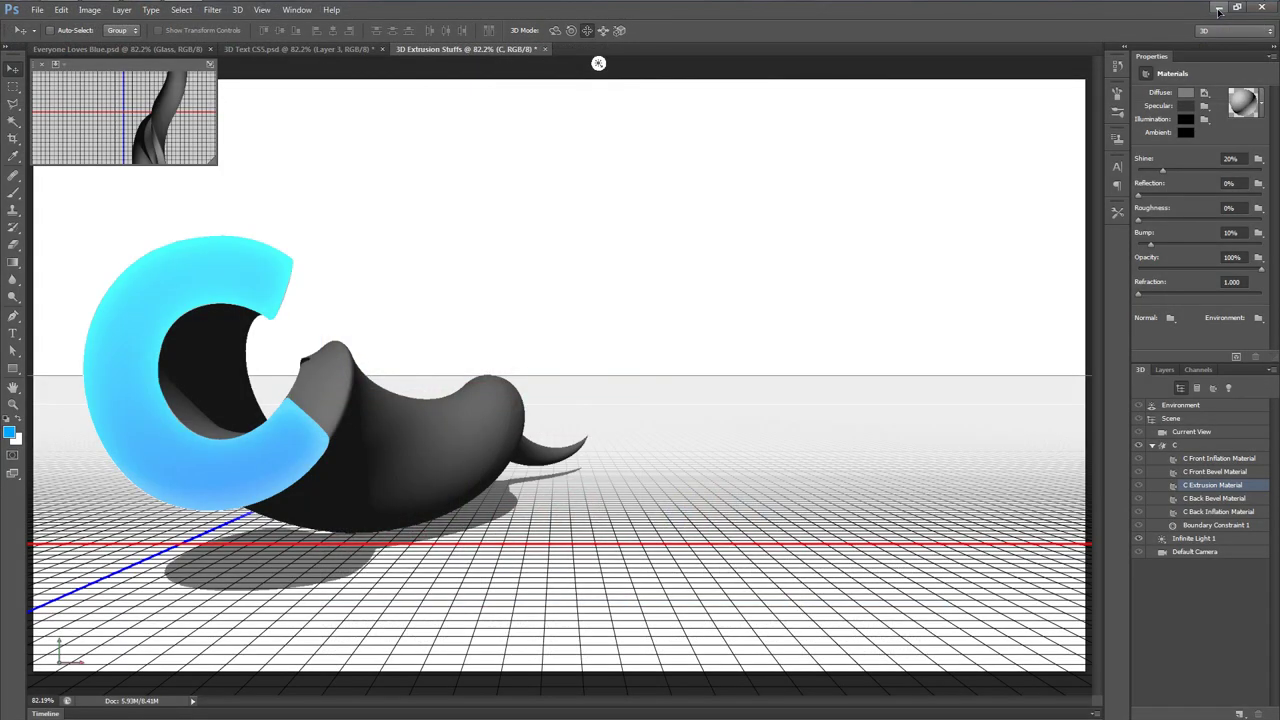
Step: Apply the black-and-white checkerboard preset to the C Extrusion Material and raise its Reflection to 100%
{"action": "left_click", "coordinate": [1263, 103]}
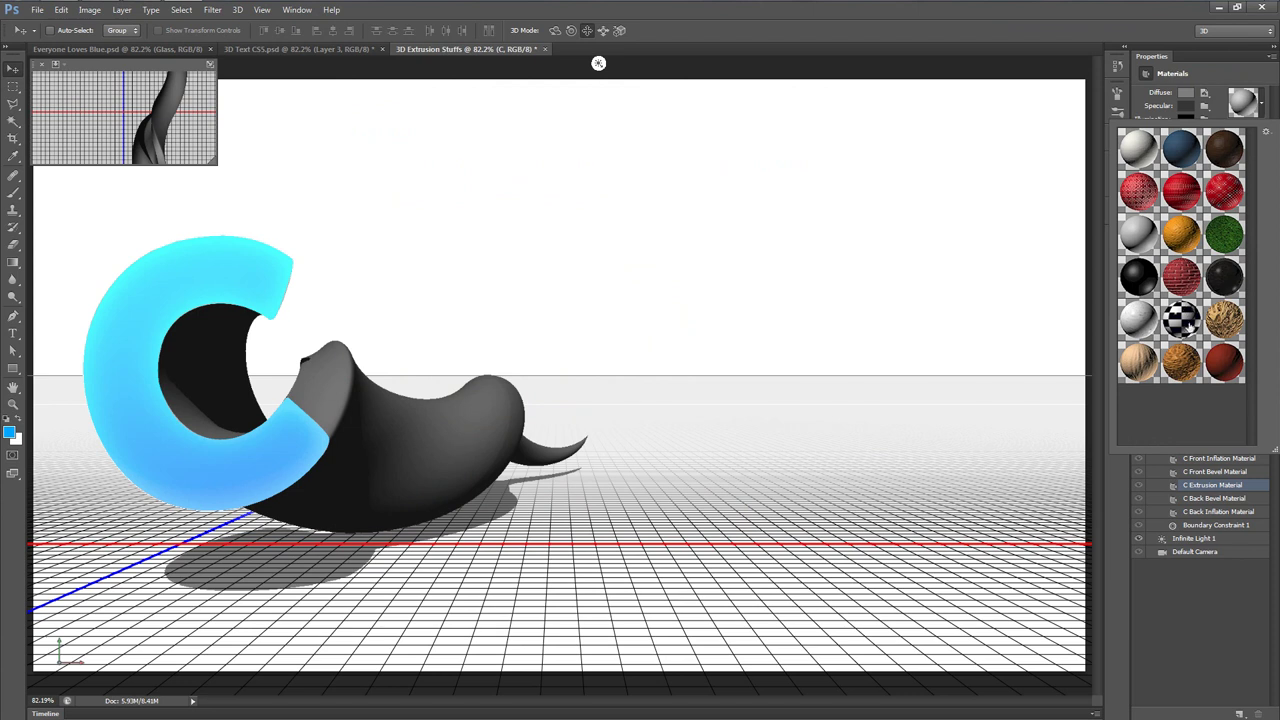
{"action": "left_click", "coordinate": [1183, 322]}
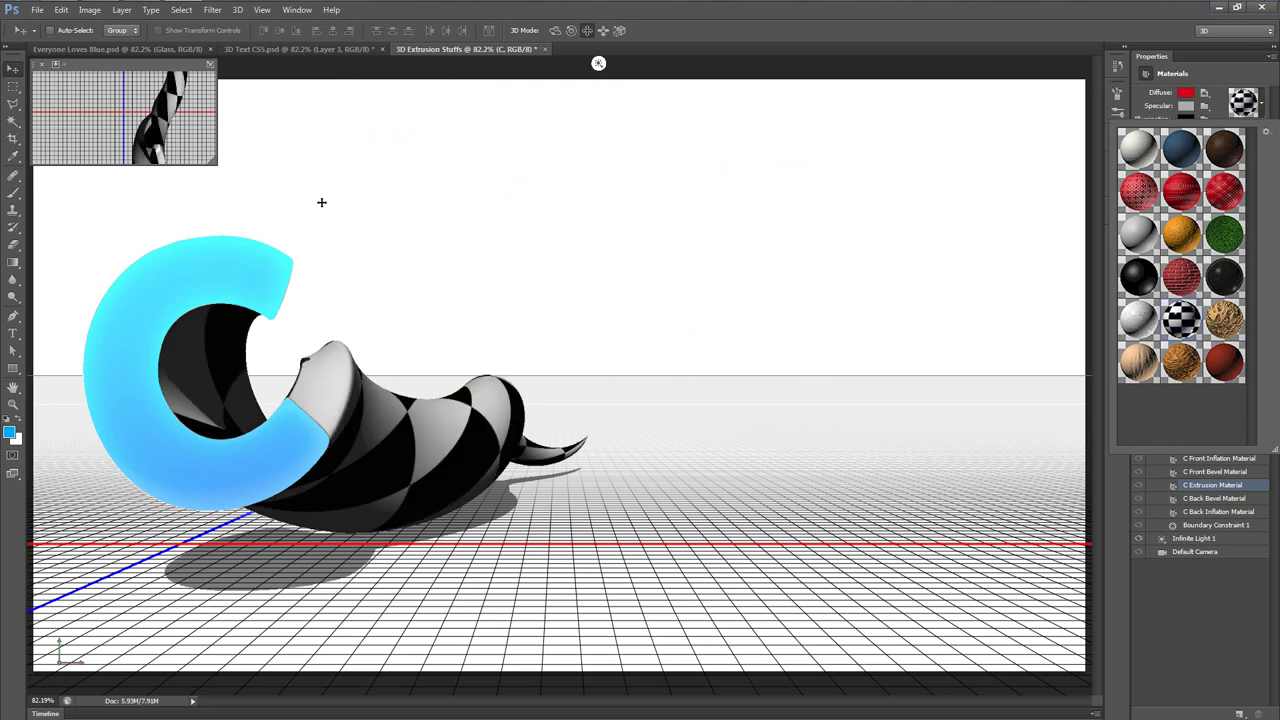
{"action": "left_click", "coordinate": [300, 48]}
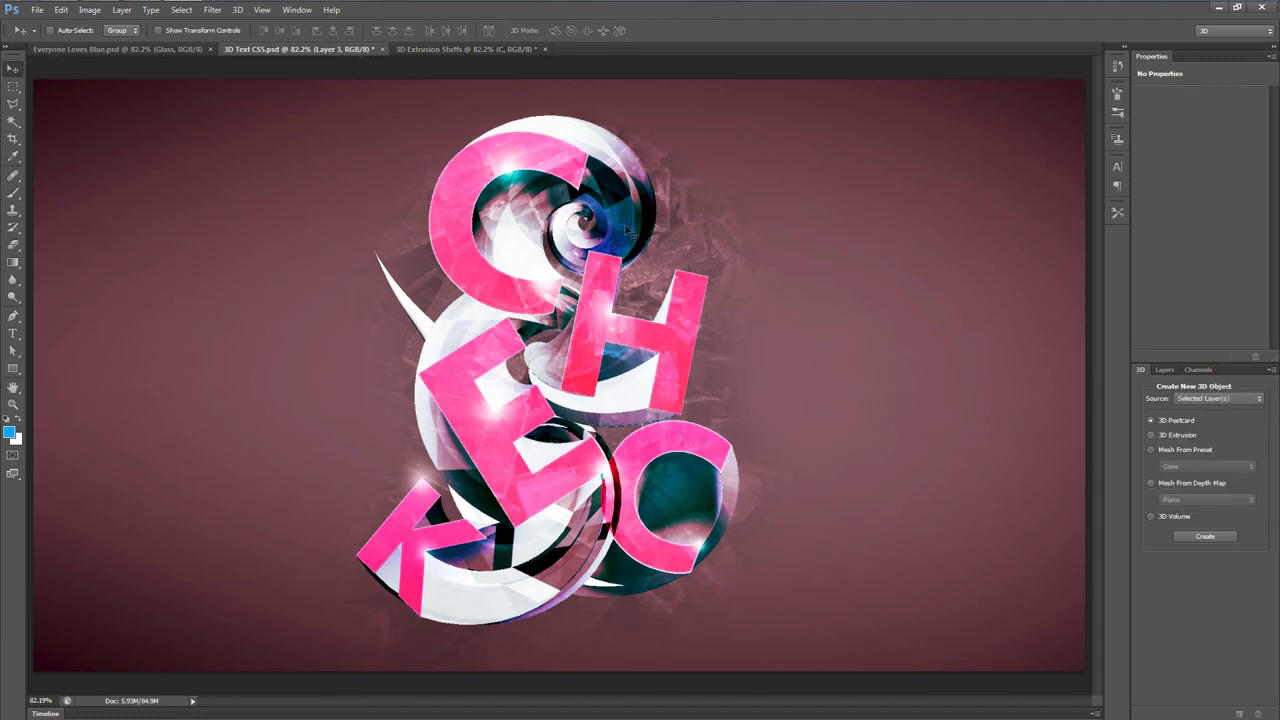
{"action": "left_click", "coordinate": [491, 49]}
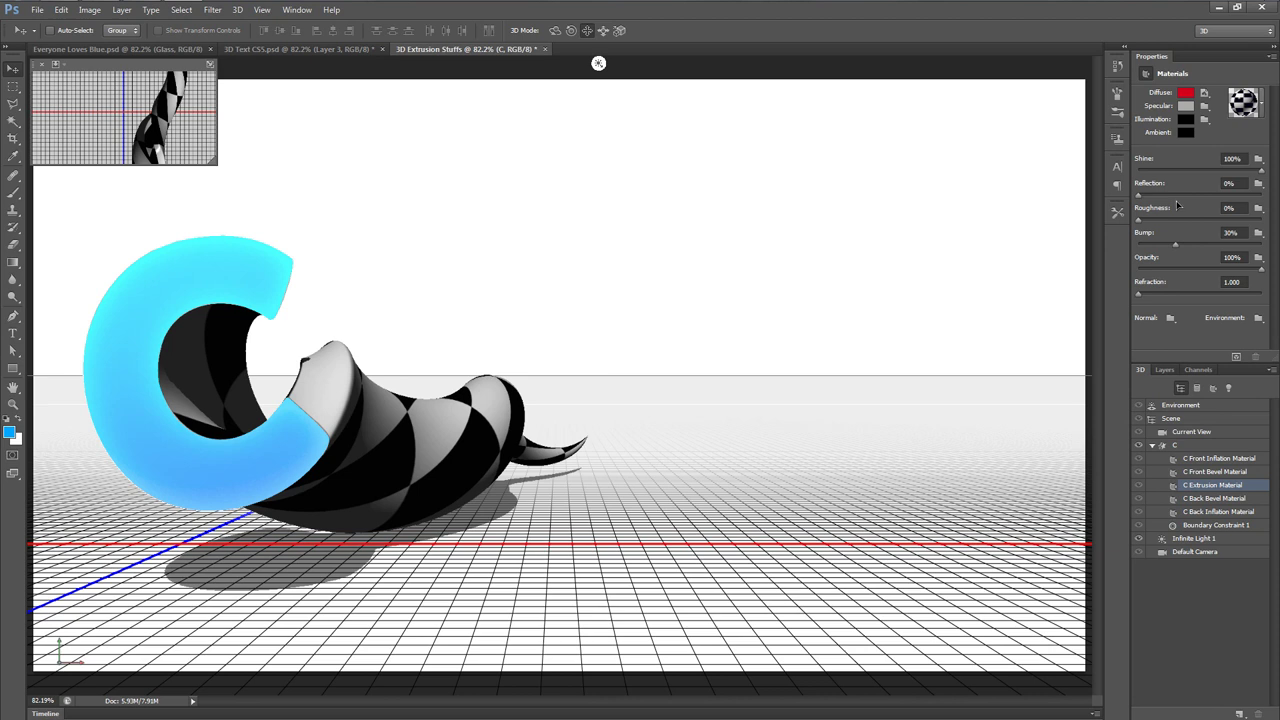
{"action": "left_click_drag", "start_coordinate": [1148, 200], "coordinate": [1276, 204]}
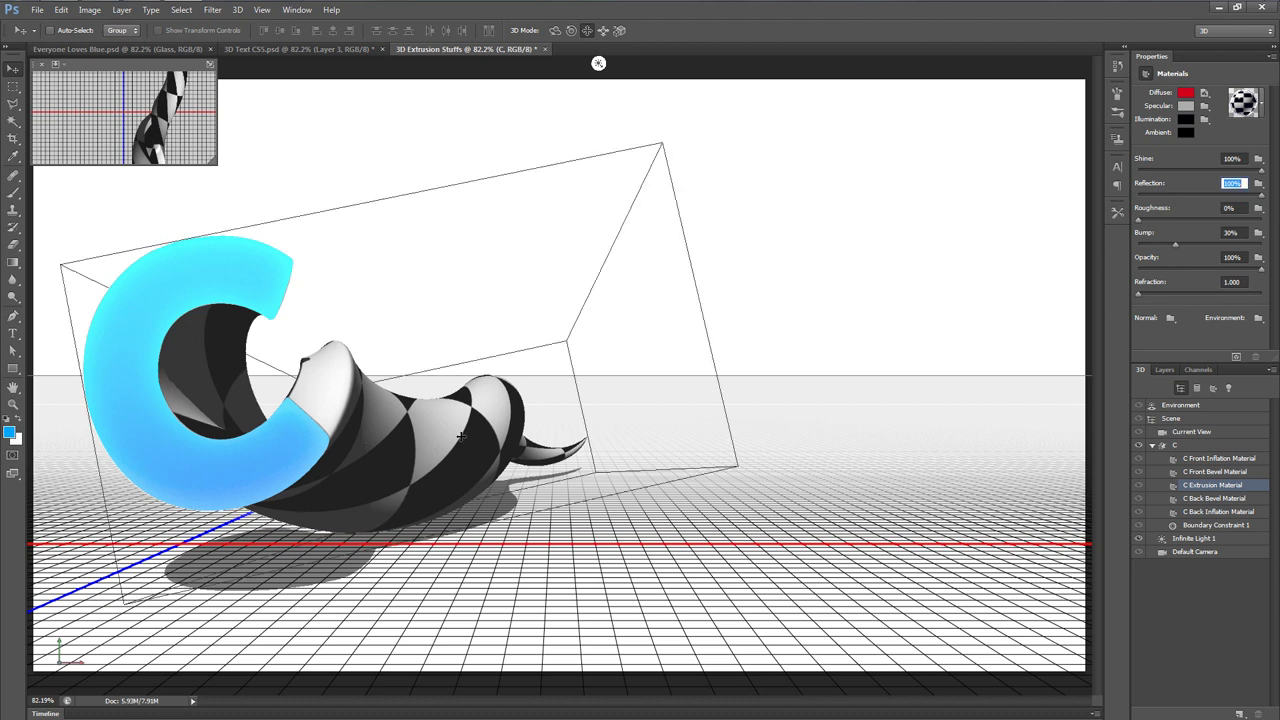
Step: Inflate the C mesh's front cap with a strength of 5%
{"action": "left_click", "coordinate": [1197, 446]}
{"action": "left_click", "coordinate": [1178, 74]}
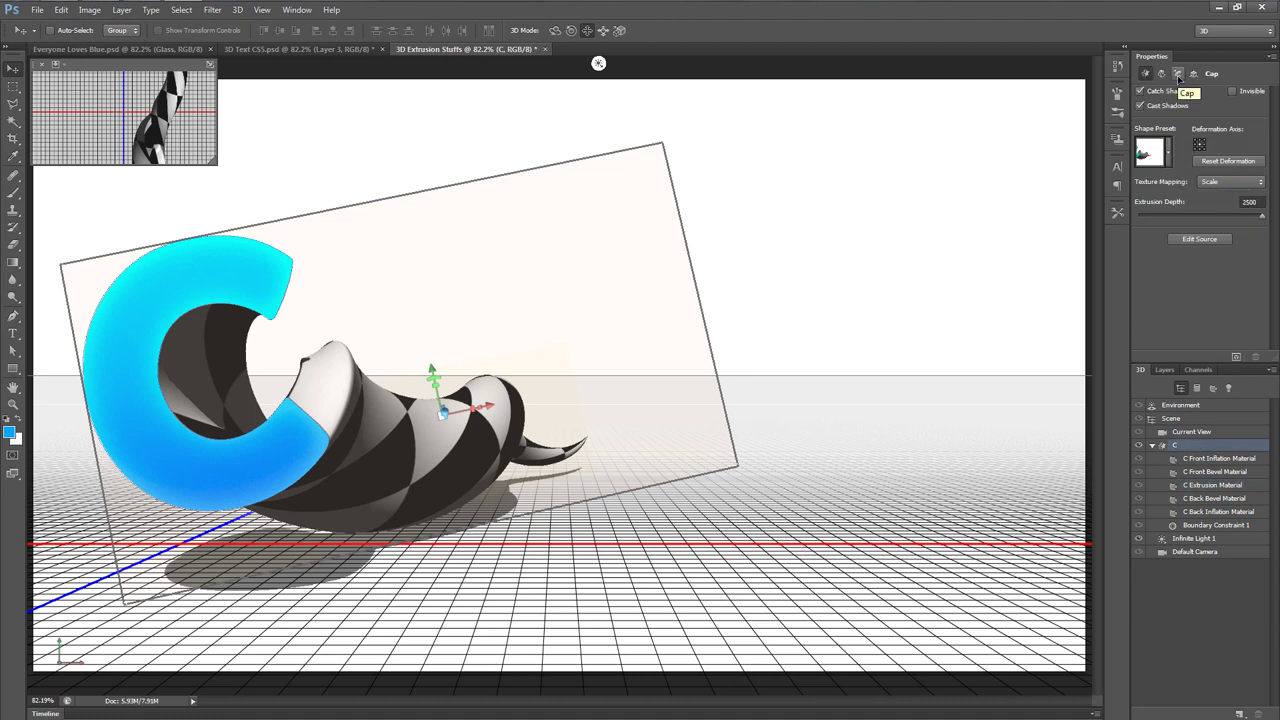
{"action": "left_click", "coordinate": [1178, 76]}
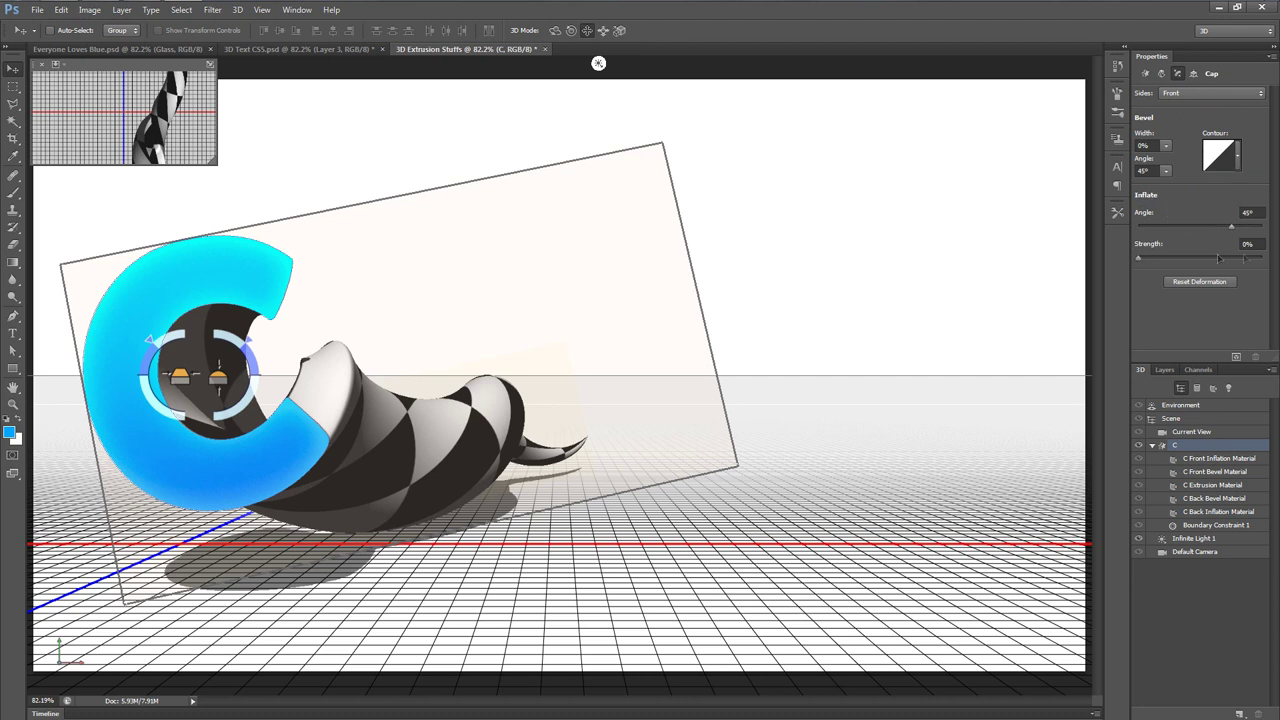
{"action": "left_click", "coordinate": [1245, 244]}
{"action": "type", "text": "5"}
{"action": "left_click", "coordinate": [1260, 213]}
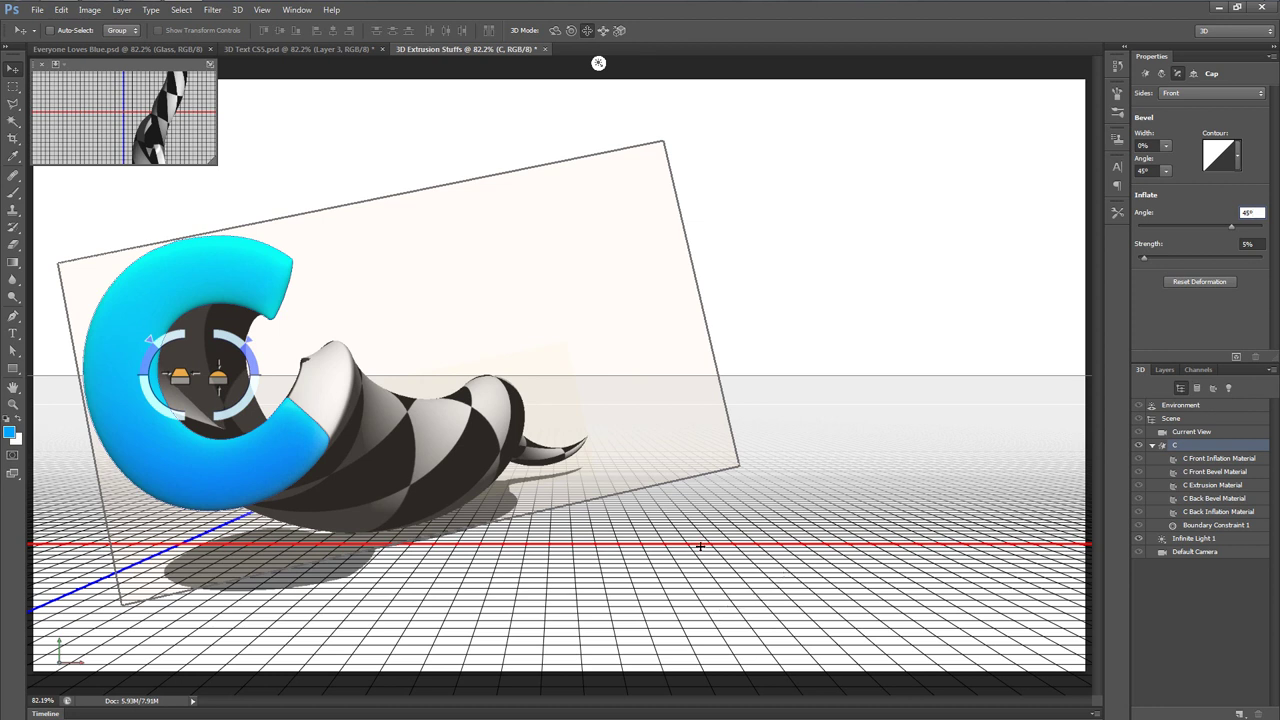
Step: Show the hidden H layer and turn it into a new 3D extrusion
{"action": "left_click", "coordinate": [1165, 369]}
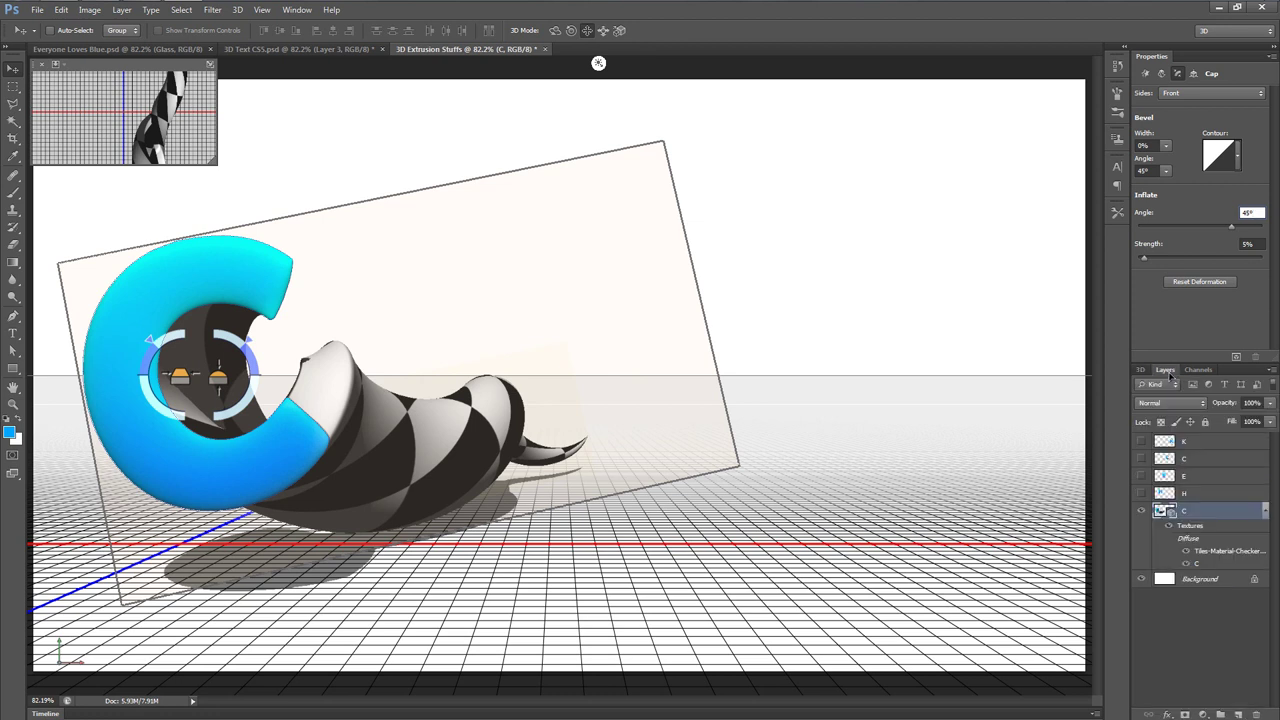
{"action": "left_click", "coordinate": [1230, 495]}
{"action": "left_click", "coordinate": [1142, 494]}
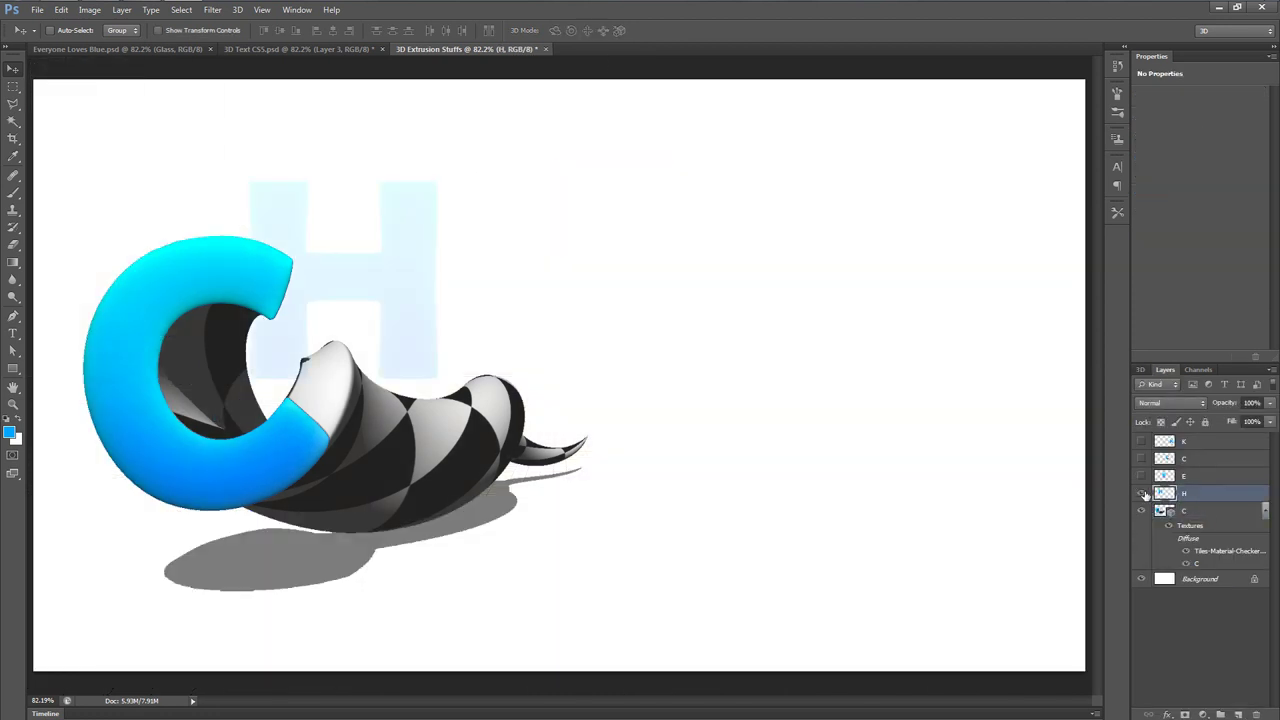
{"action": "left_click", "coordinate": [237, 9]}
{"action": "left_click", "coordinate": [361, 56]}
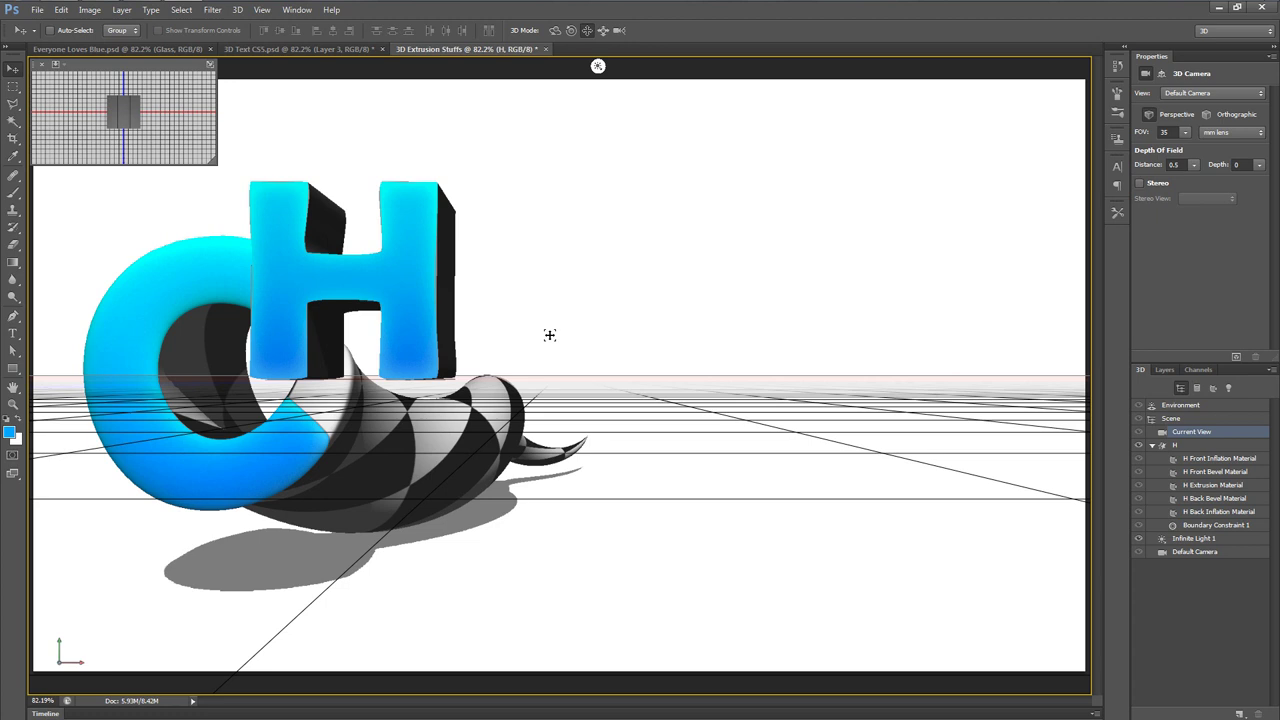
Step: Collapse the texture lists of the H and C layers and merge both letters into one 3D layer
{"action": "left_click", "coordinate": [1164, 370]}
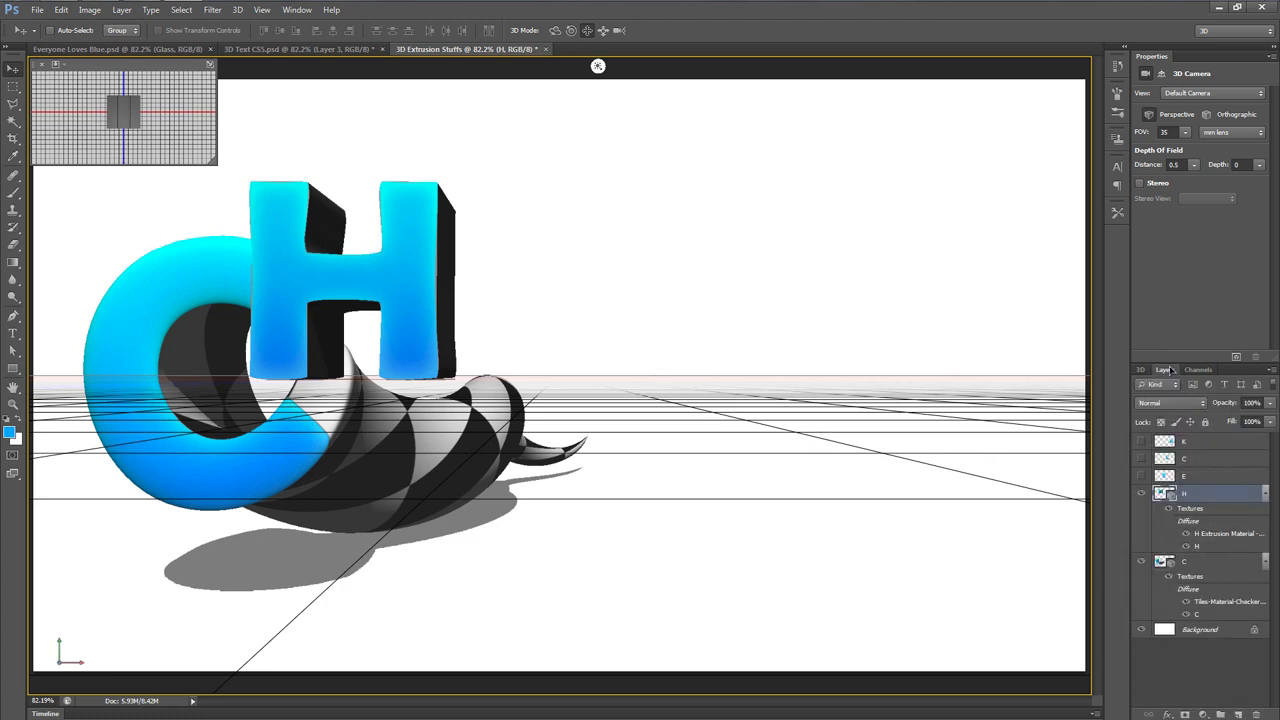
{"action": "left_click", "coordinate": [1265, 561]}
{"action": "left_click", "coordinate": [1265, 493]}
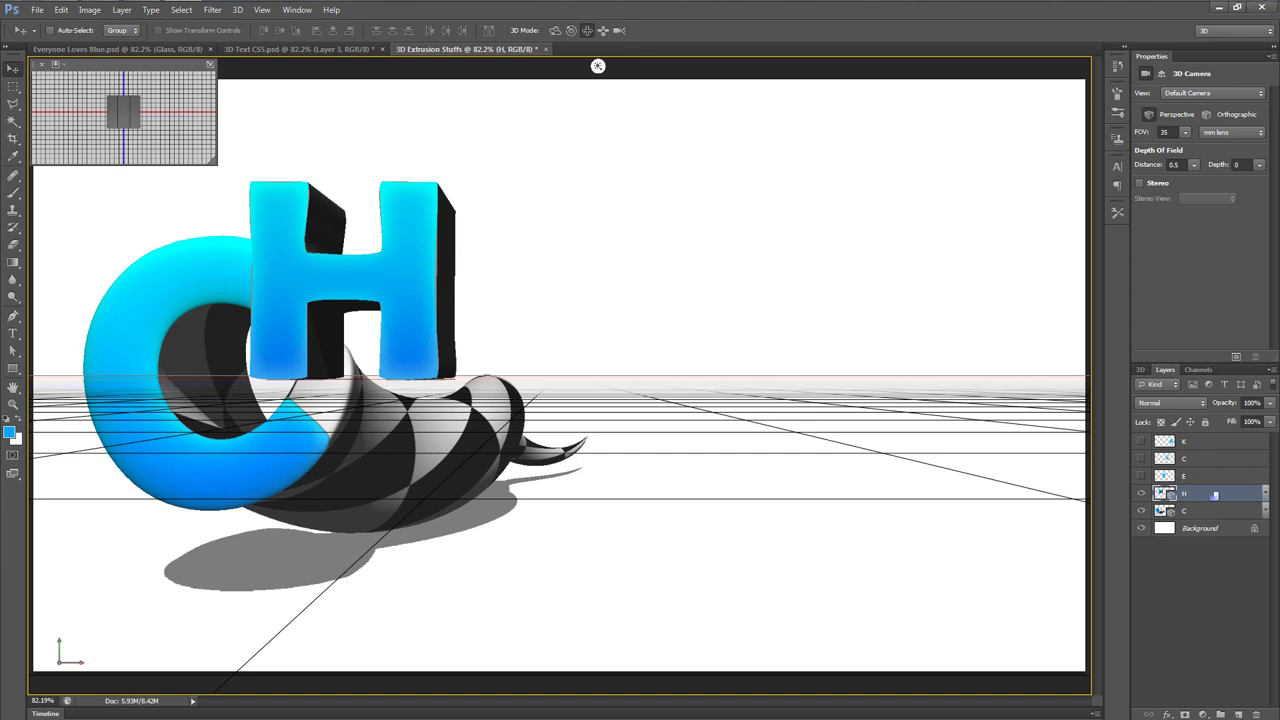
{"action": "key", "text": "ctrl+e"}
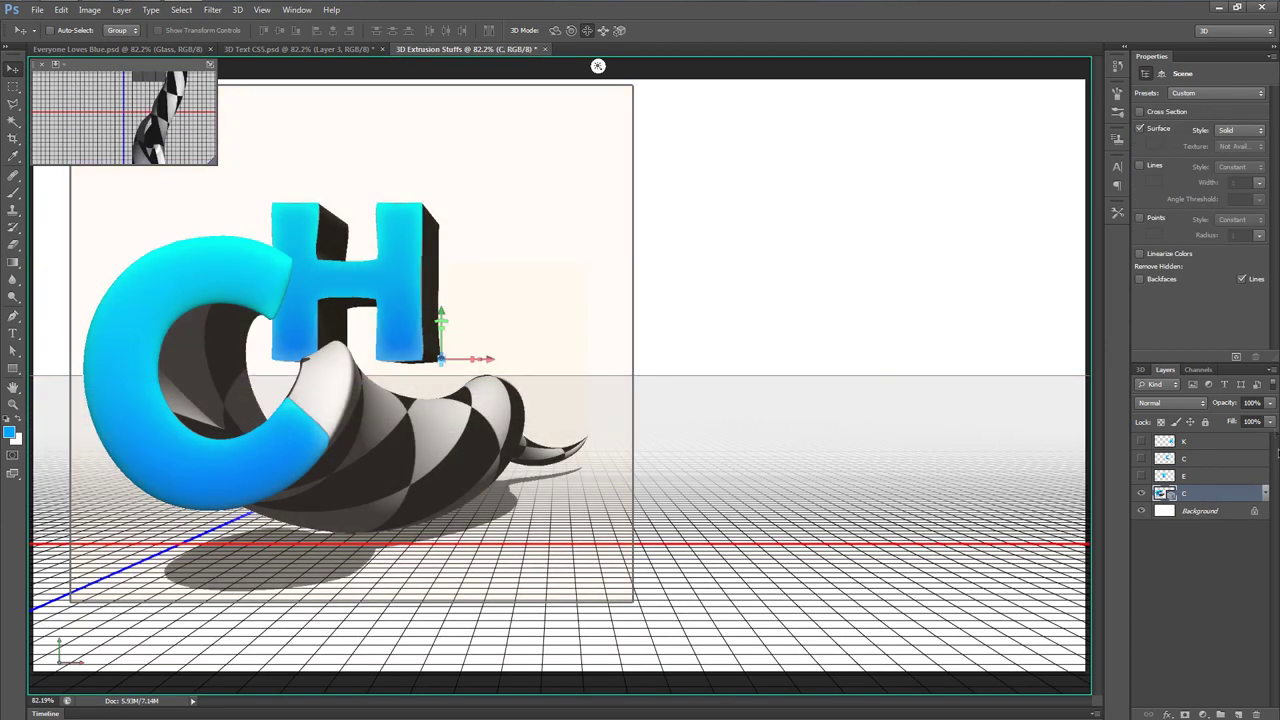
Step: Move the H mesh closer to the camera and right of the C, tilted clockwise with its underside showing
{"action": "left_click", "coordinate": [1141, 370]}
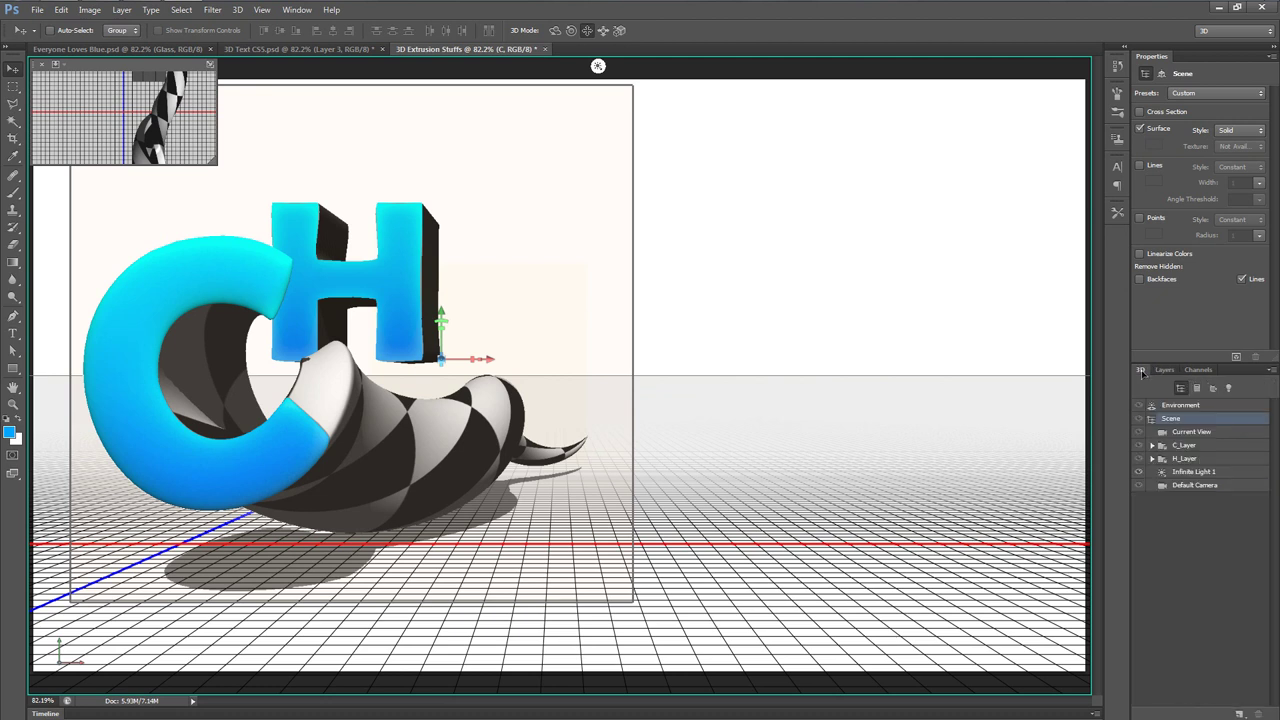
{"action": "left_click", "coordinate": [1188, 460]}
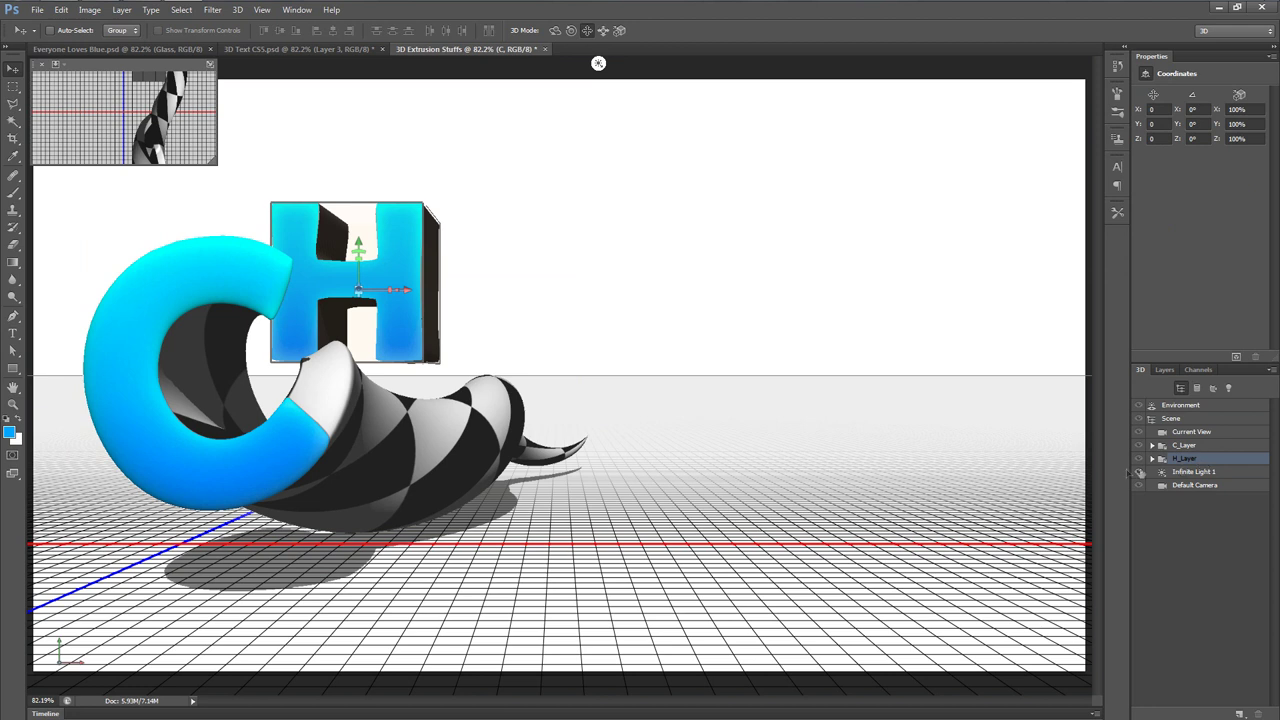
{"action": "left_click", "coordinate": [1153, 459]}
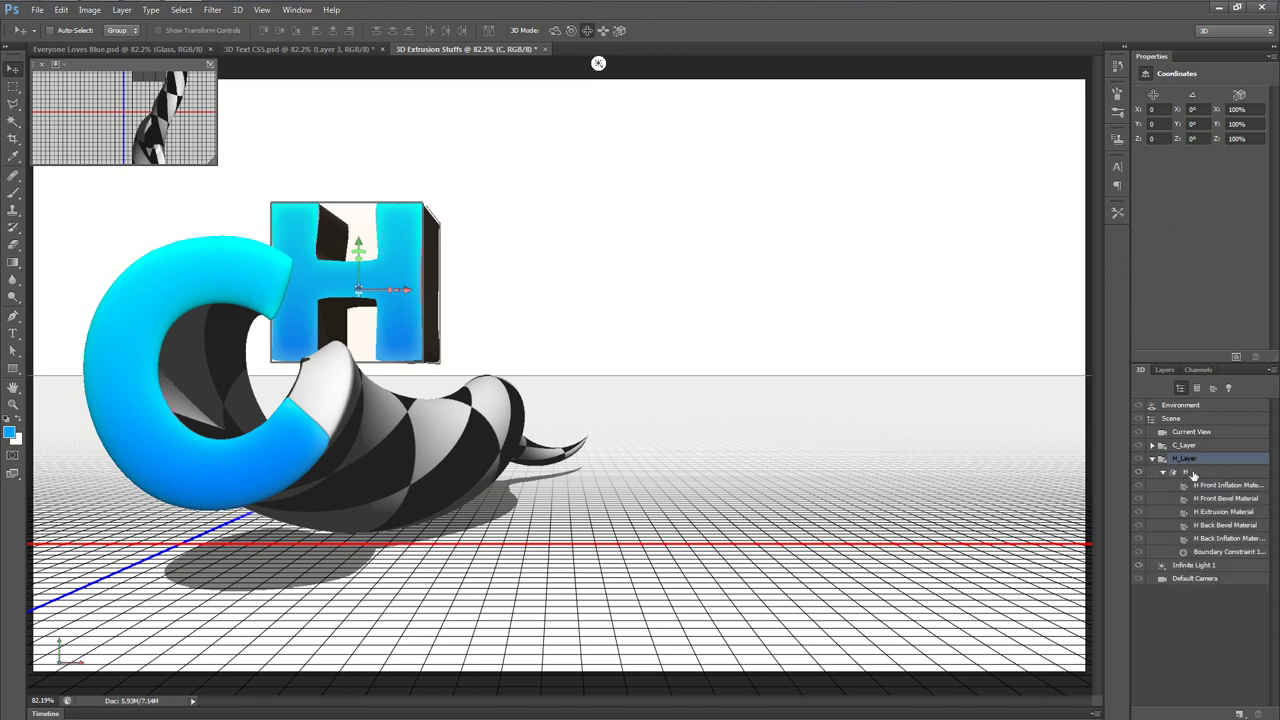
{"action": "left_click", "coordinate": [1192, 474]}
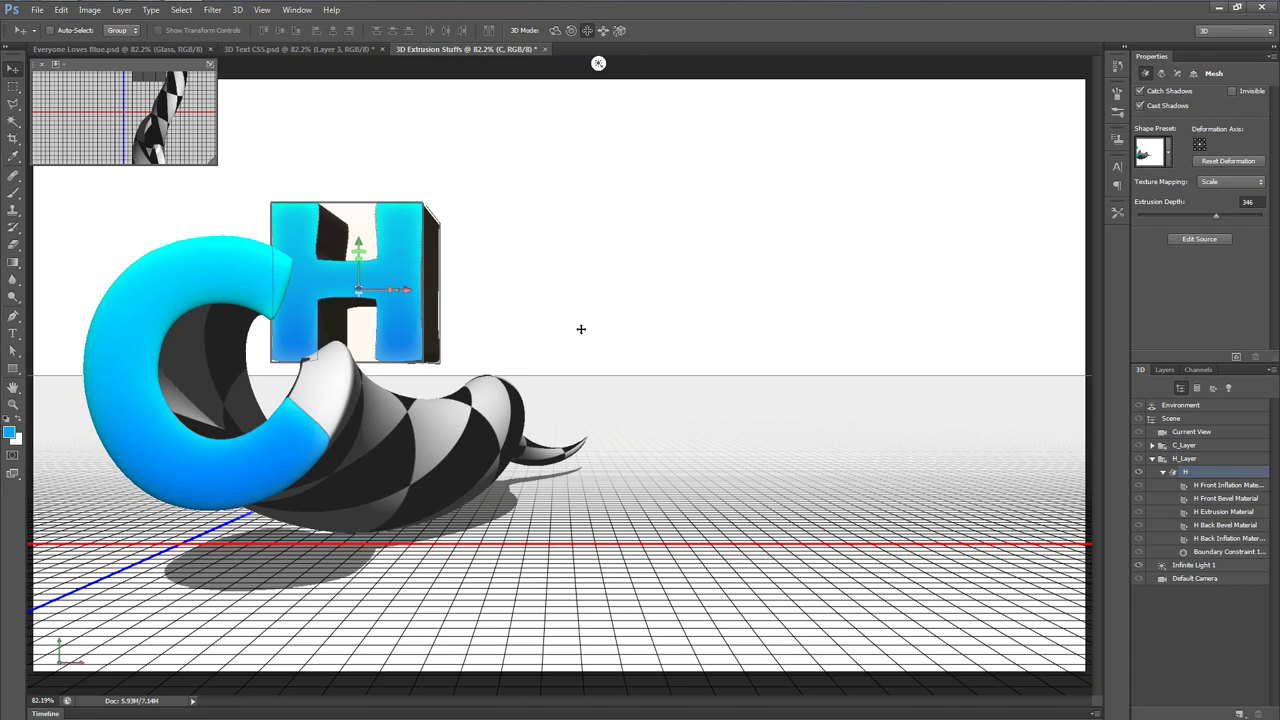
{"action": "left_click_drag", "start_coordinate": [500, 312], "coordinate": [671, 370]}
{"action": "left_click", "coordinate": [604, 30]}
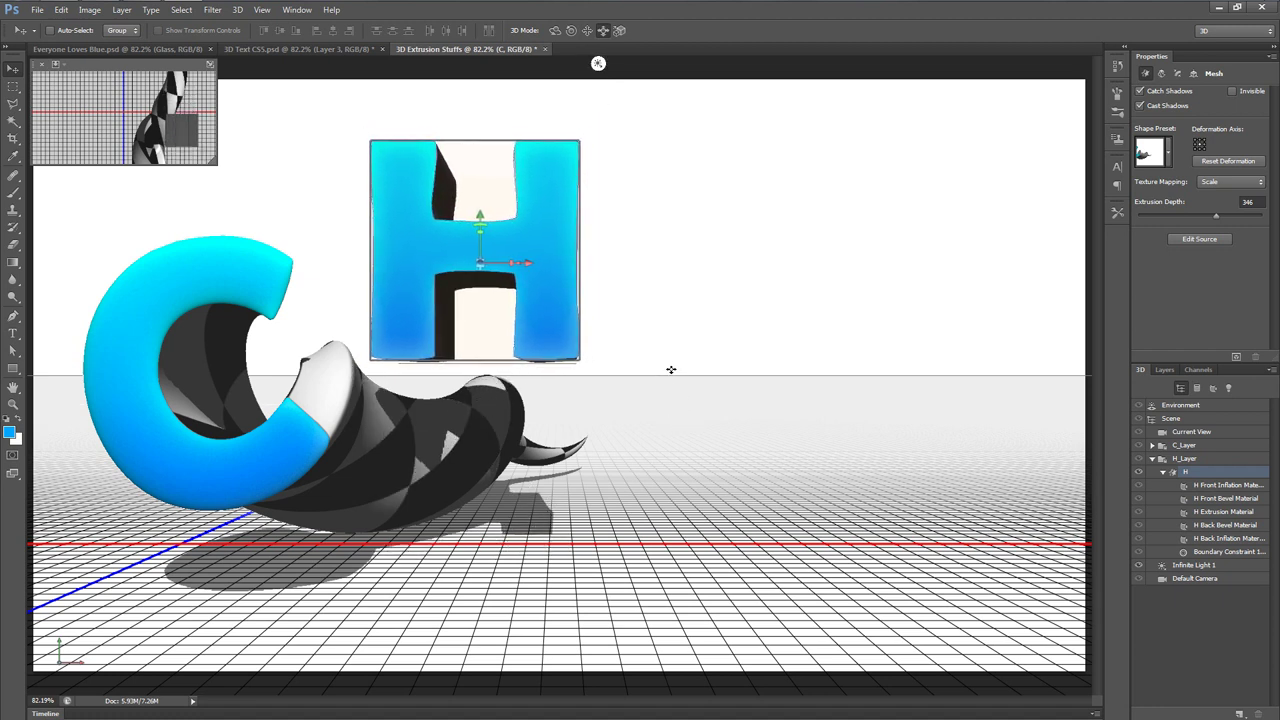
{"action": "left_click", "coordinate": [570, 31]}
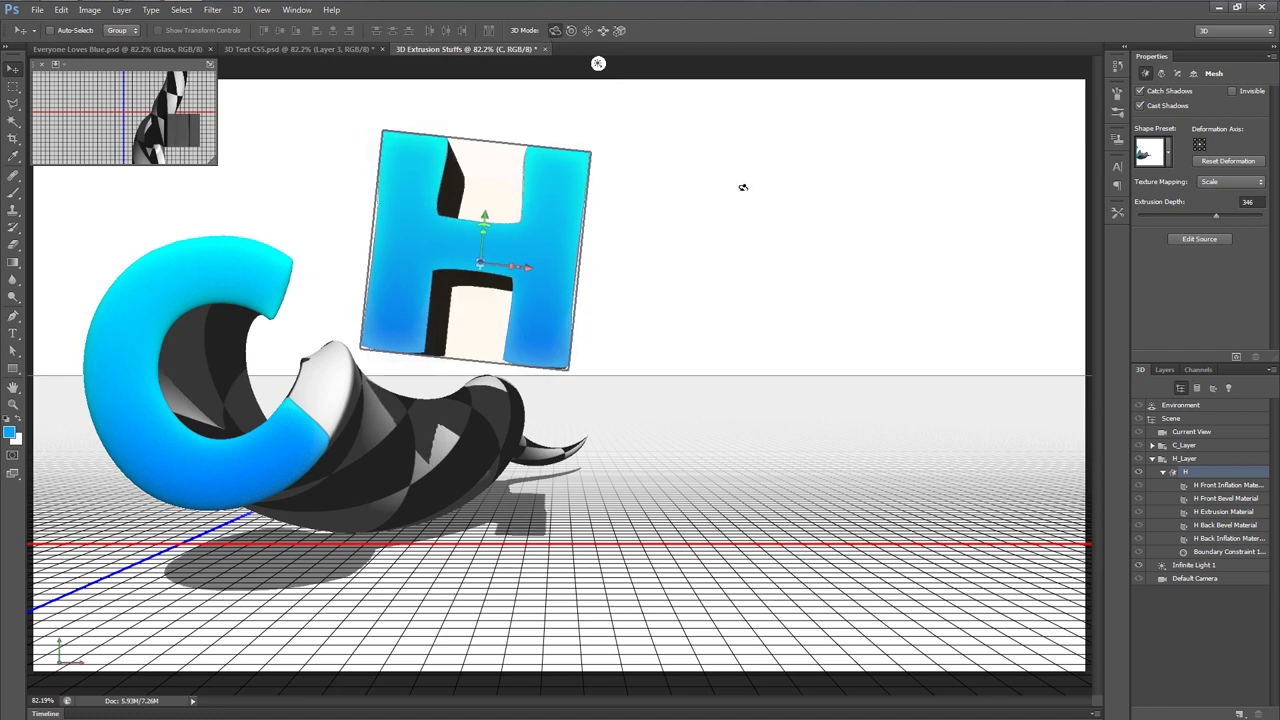
{"action": "left_click", "coordinate": [587, 30]}
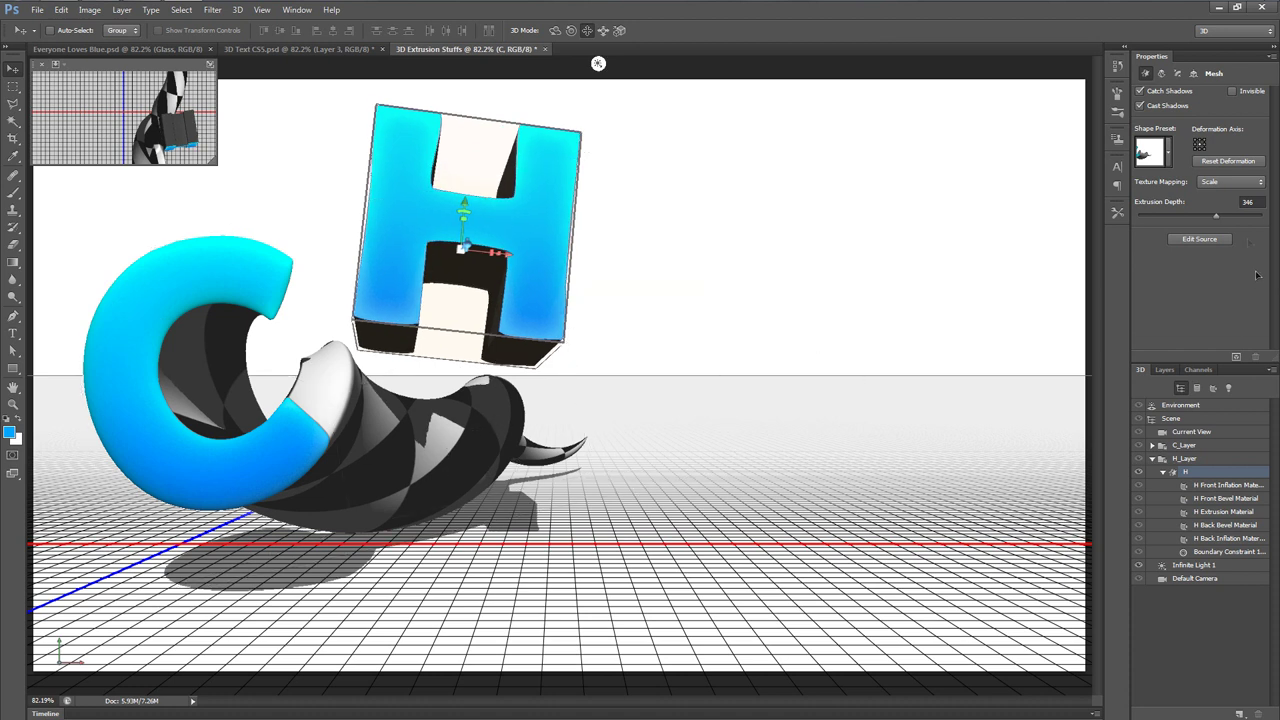
Step: Deform the H's extrusion with a depth of 2500, a taper of 0% and a positive twist
{"action": "left_click", "coordinate": [1162, 74]}
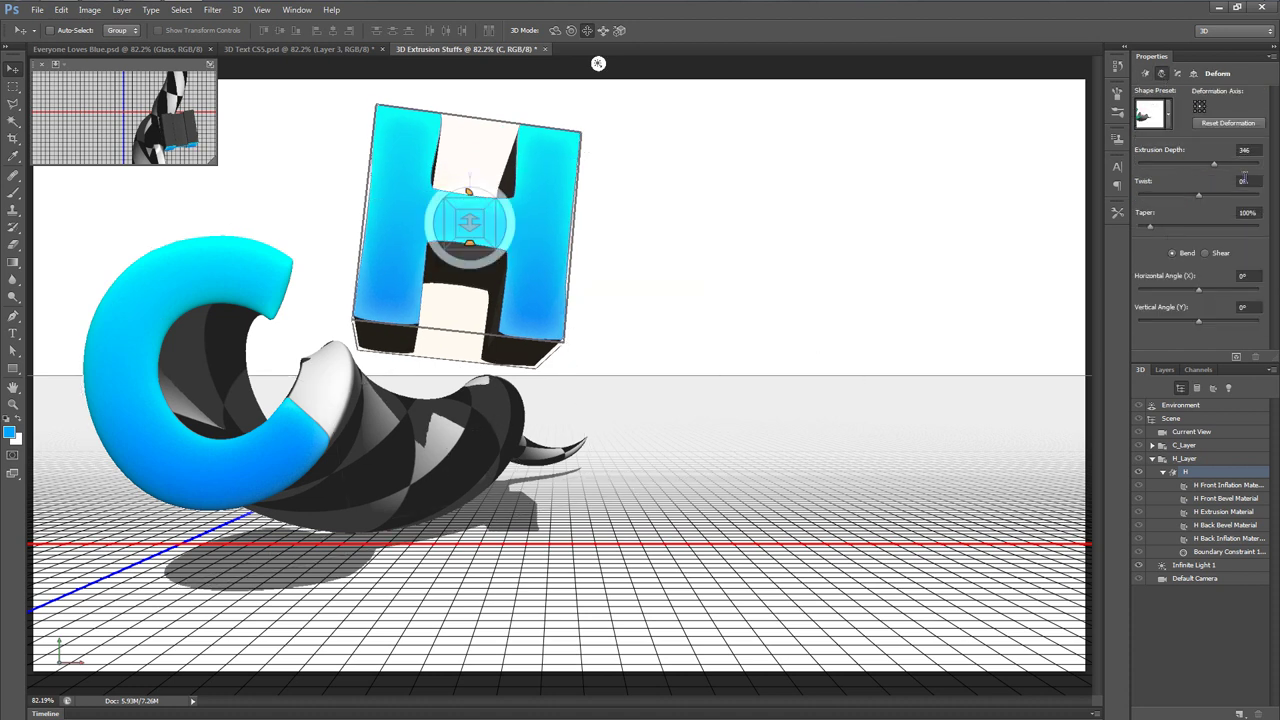
{"action": "left_click_drag", "start_coordinate": [1228, 167], "coordinate": [1276, 168]}
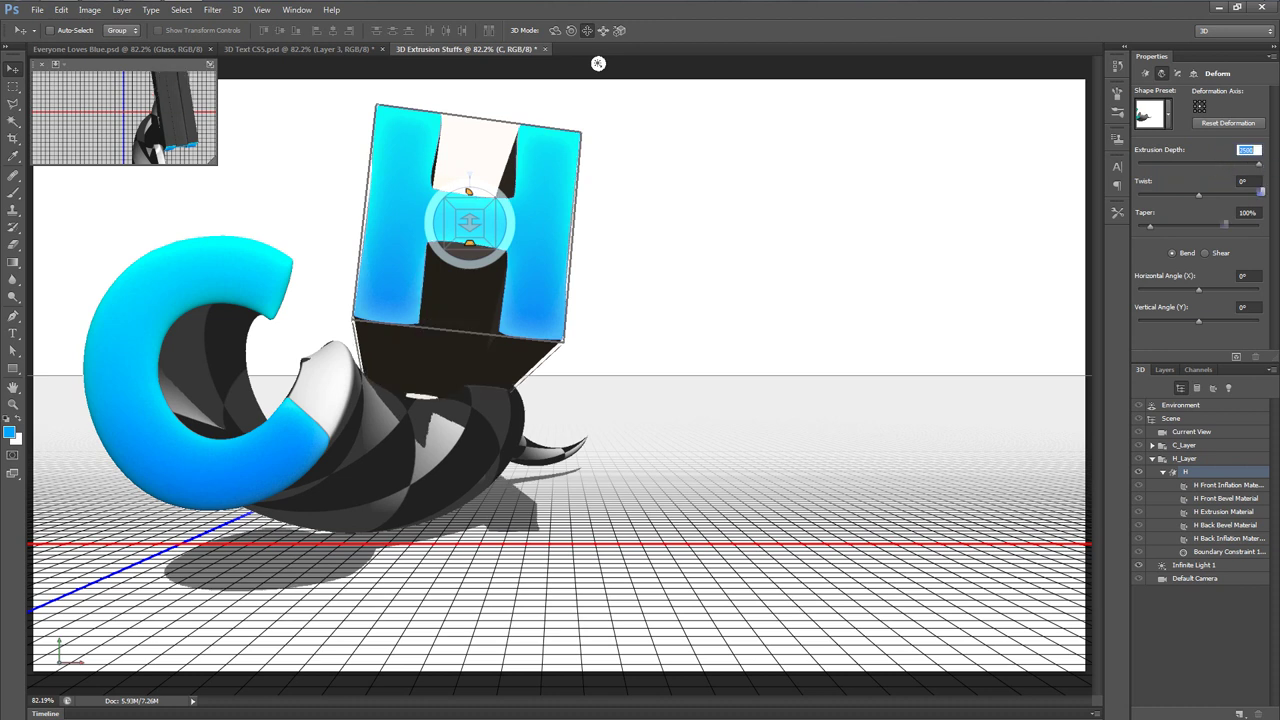
{"action": "left_click", "coordinate": [1150, 230]}
{"action": "left_click_drag", "start_coordinate": [1150, 230], "coordinate": [1137, 228]}
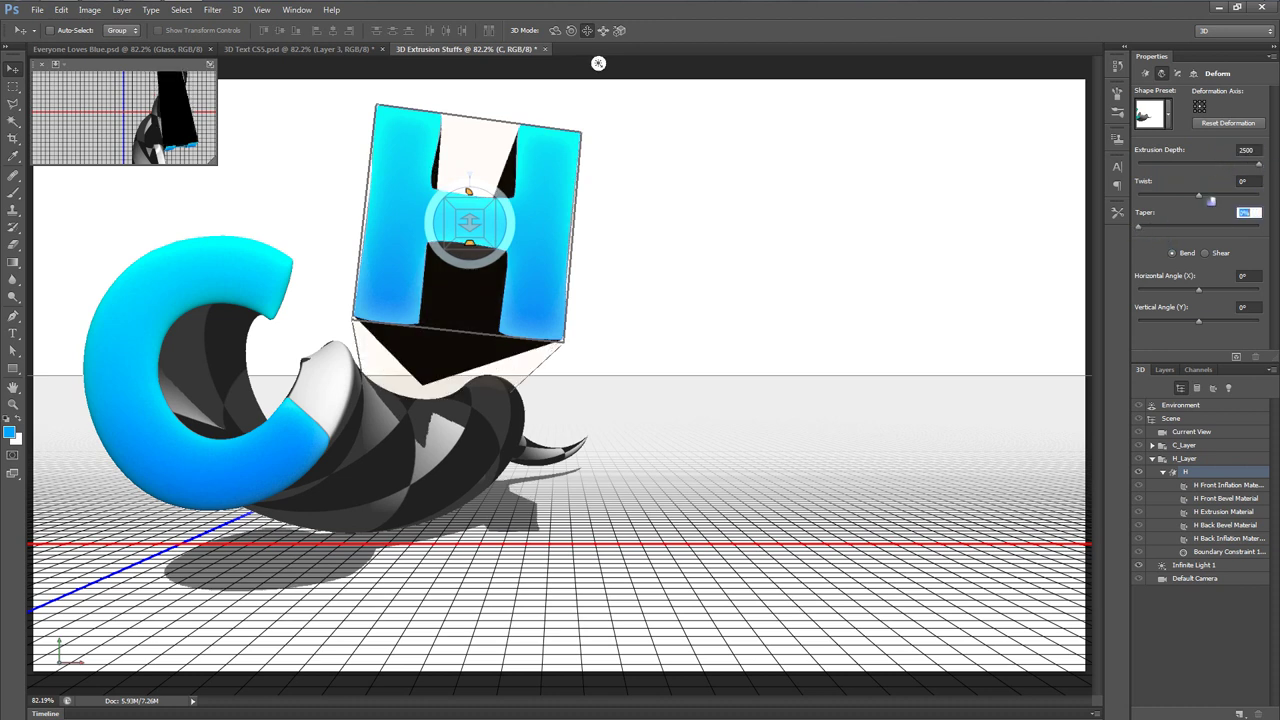
{"action": "left_click", "coordinate": [1201, 198]}
{"action": "left_click_drag", "start_coordinate": [1201, 198], "coordinate": [1209, 200]}
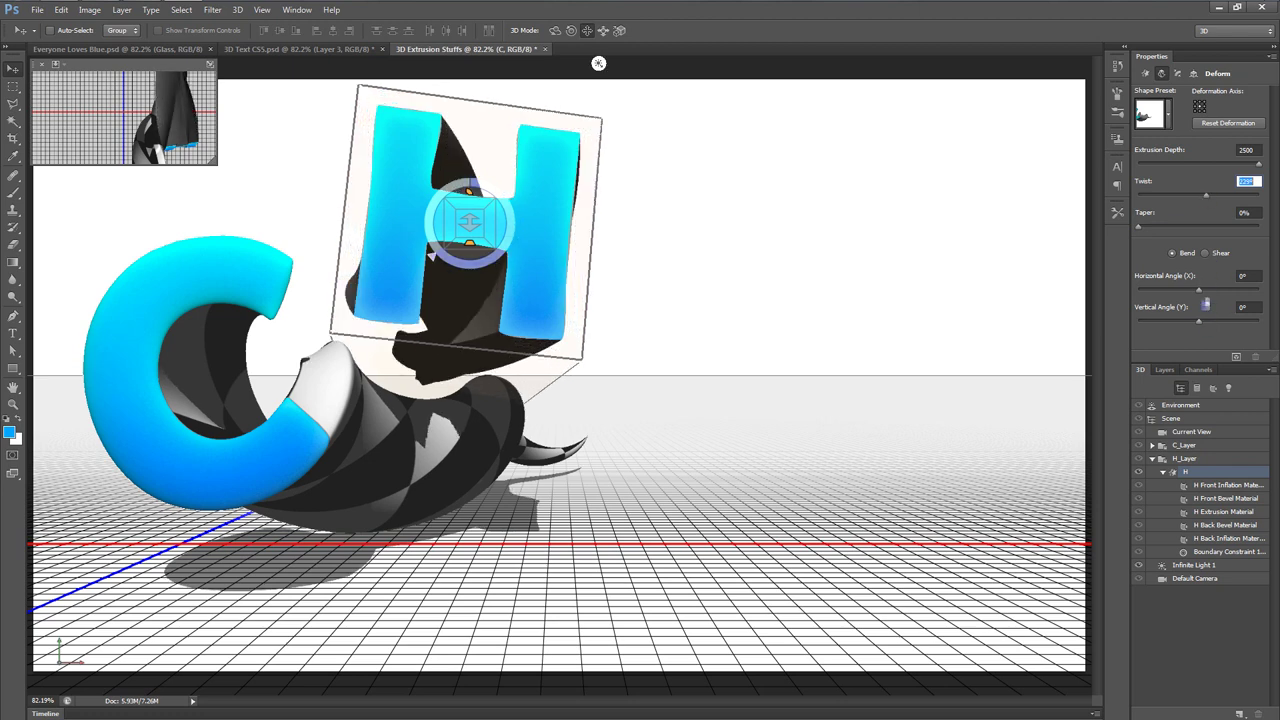
Step: Deform the H's extrusion with a twist of -308°, a horizontal bend angle of -86° and a small positive vertical angle
{"action": "left_click_drag", "start_coordinate": [1200, 291], "coordinate": [1213, 291]}
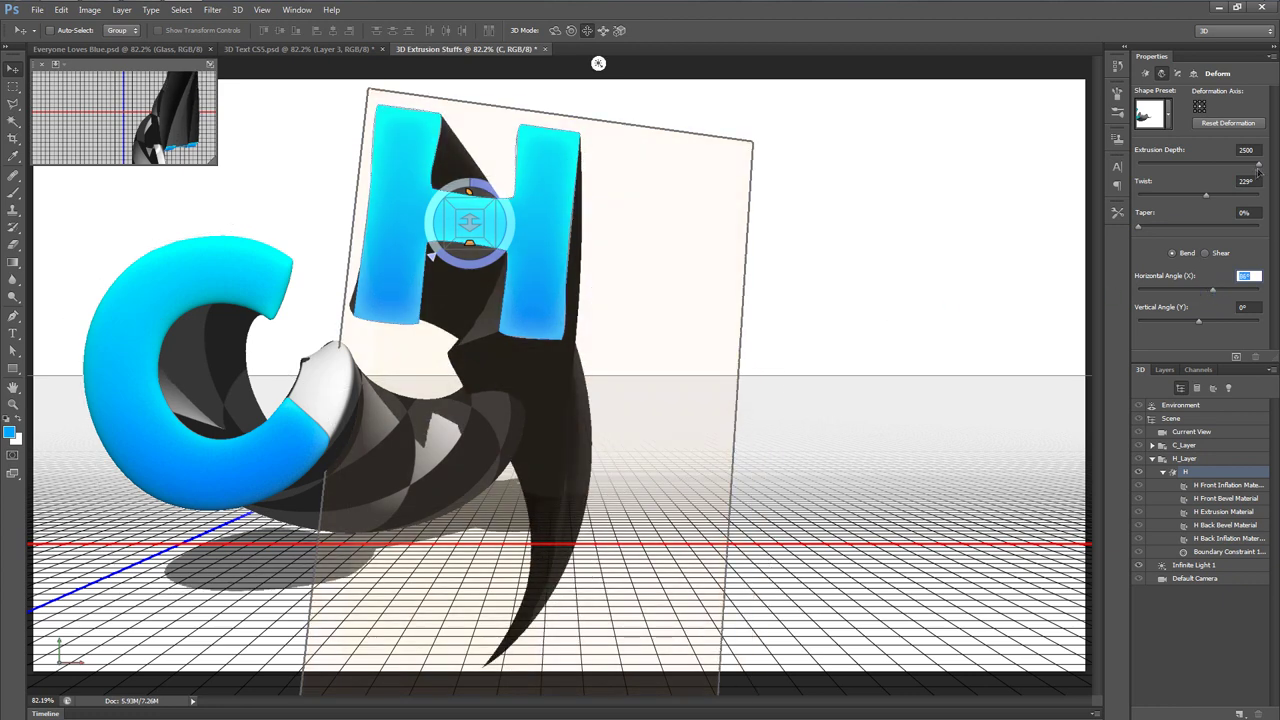
{"action": "left_click_drag", "start_coordinate": [1209, 199], "coordinate": [1187, 201]}
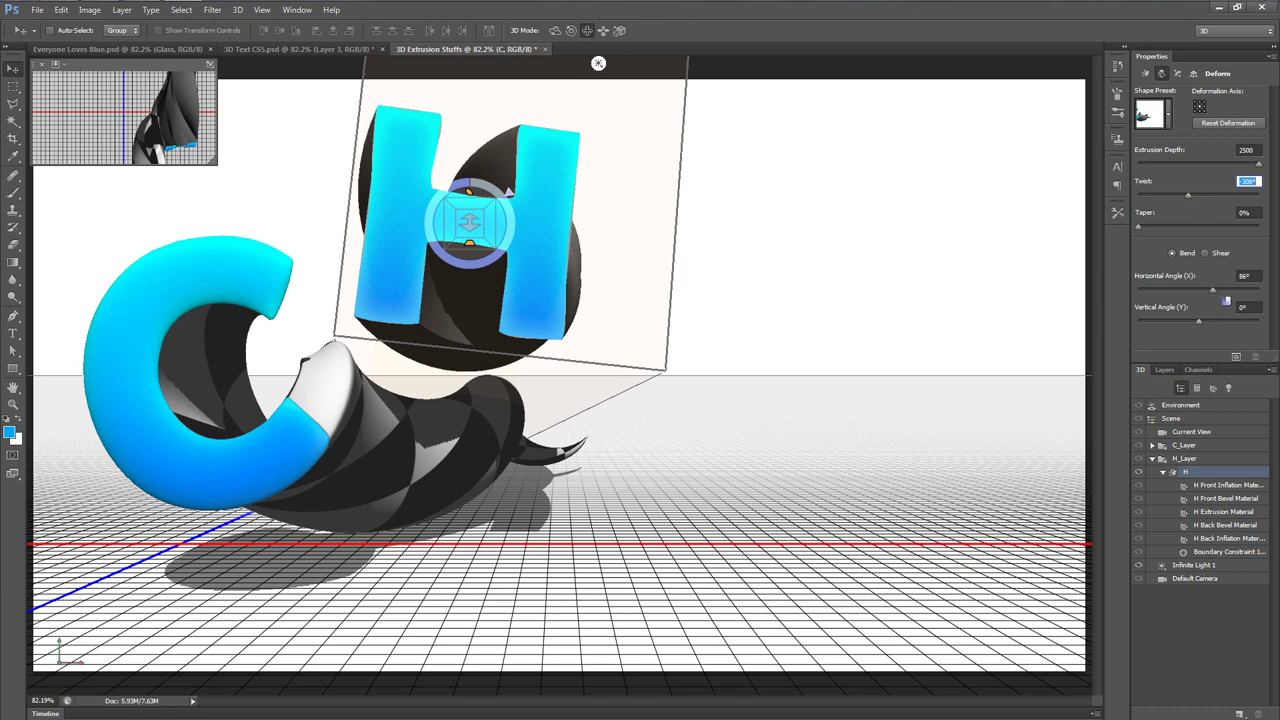
{"action": "left_click_drag", "start_coordinate": [1211, 292], "coordinate": [1203, 325]}
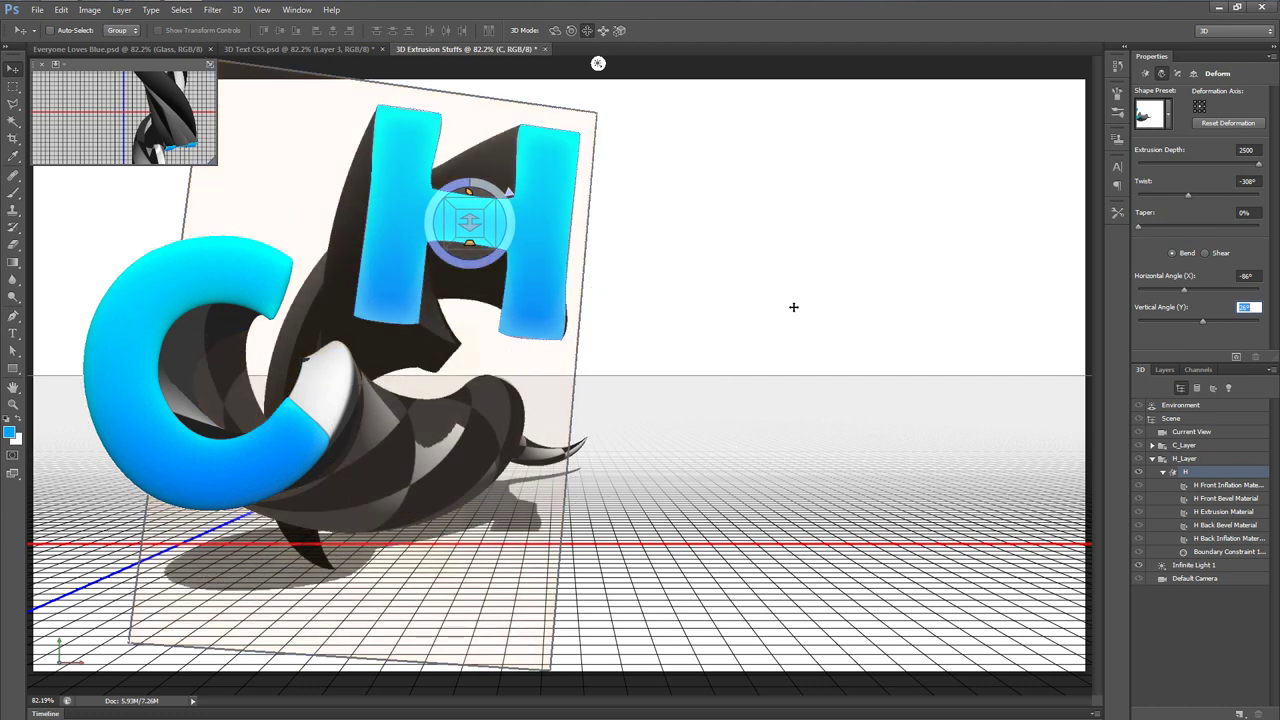
Step: Set the H extrusion material's reflection to 100% and inflate the letter's front cap with a strength of 5%
{"action": "left_click", "coordinate": [1222, 512]}
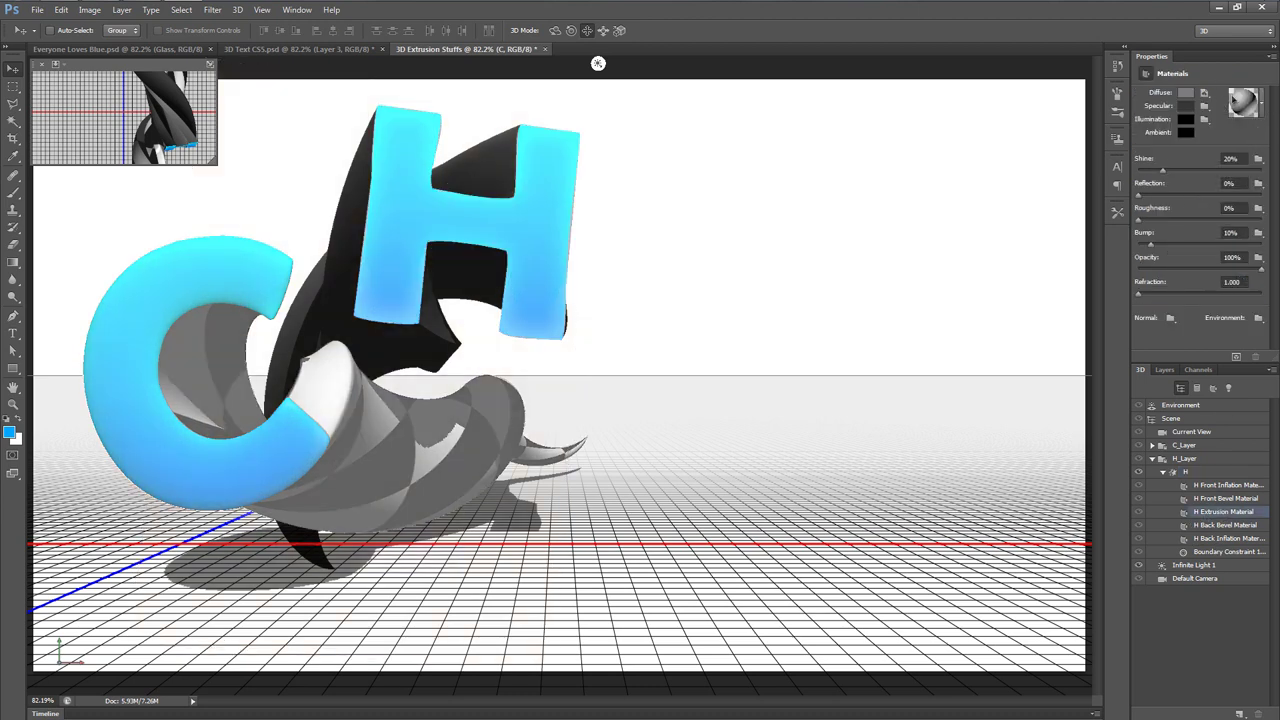
{"action": "left_click_drag", "start_coordinate": [1138, 194], "coordinate": [1277, 200]}
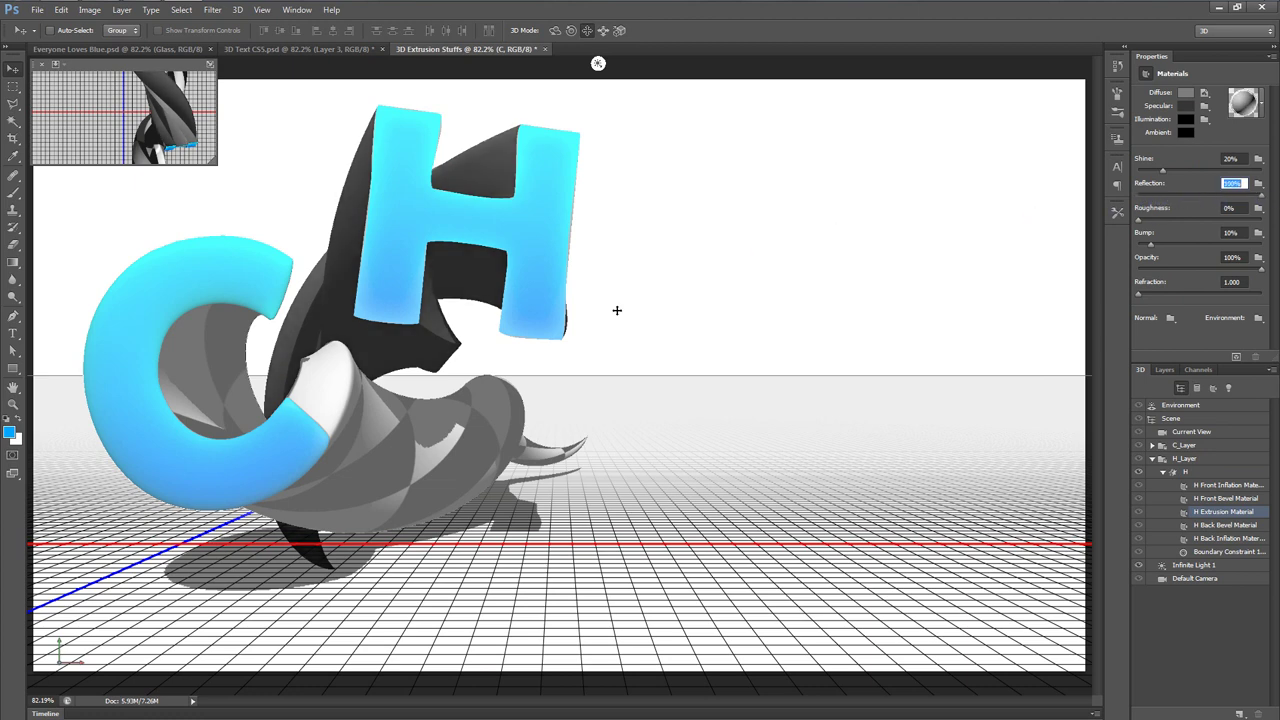
{"action": "left_click", "coordinate": [1211, 474]}
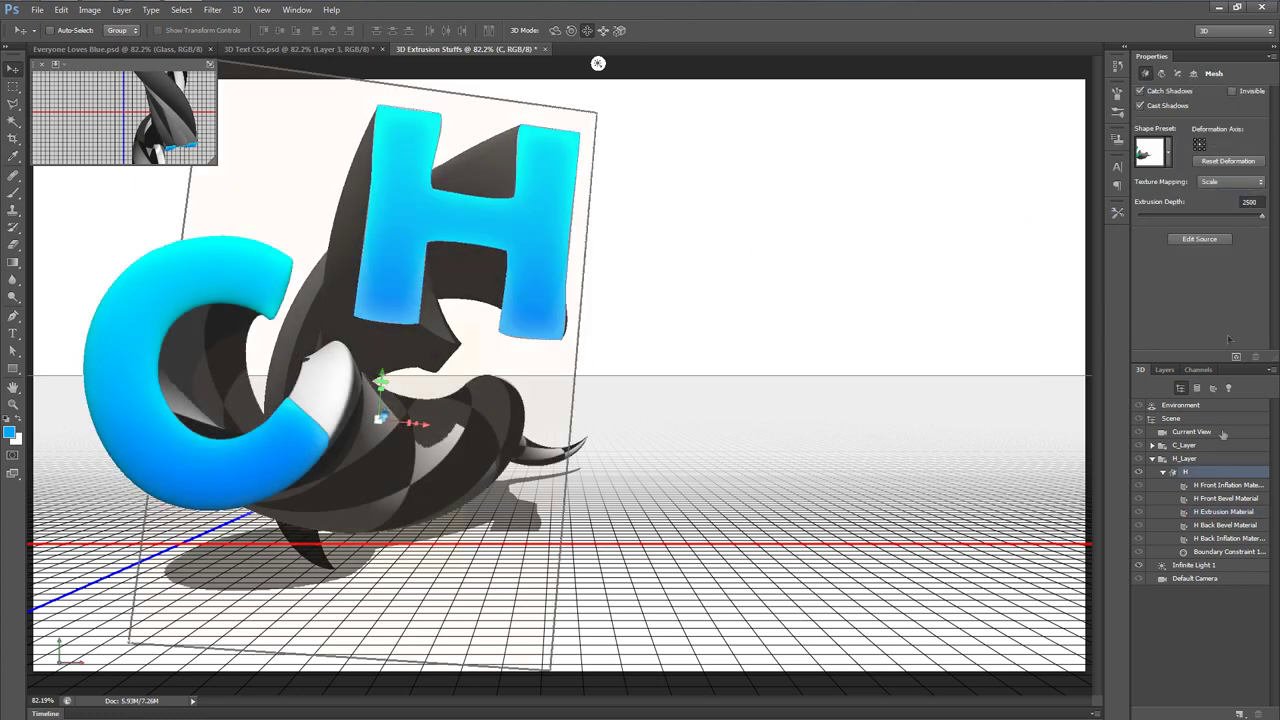
{"action": "left_click", "coordinate": [1177, 73]}
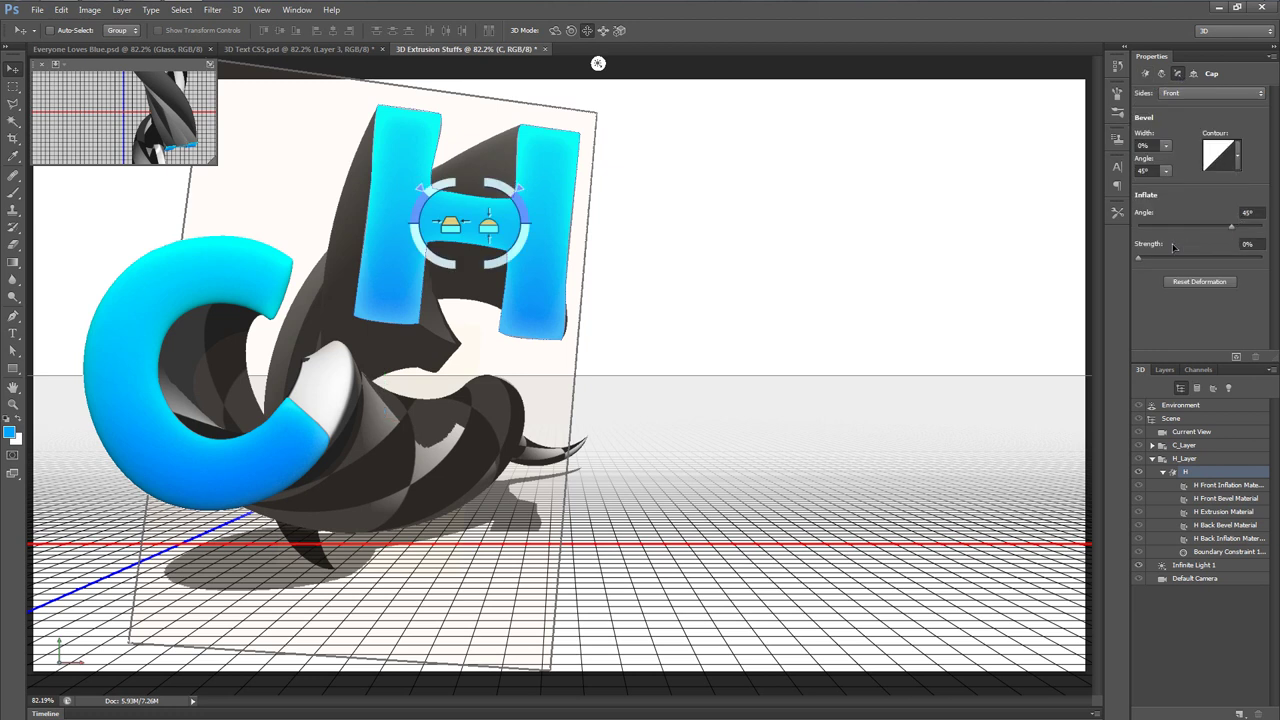
{"action": "left_click", "coordinate": [1244, 244]}
{"action": "type", "text": "5"}
{"action": "key", "text": "shift+Tab"}
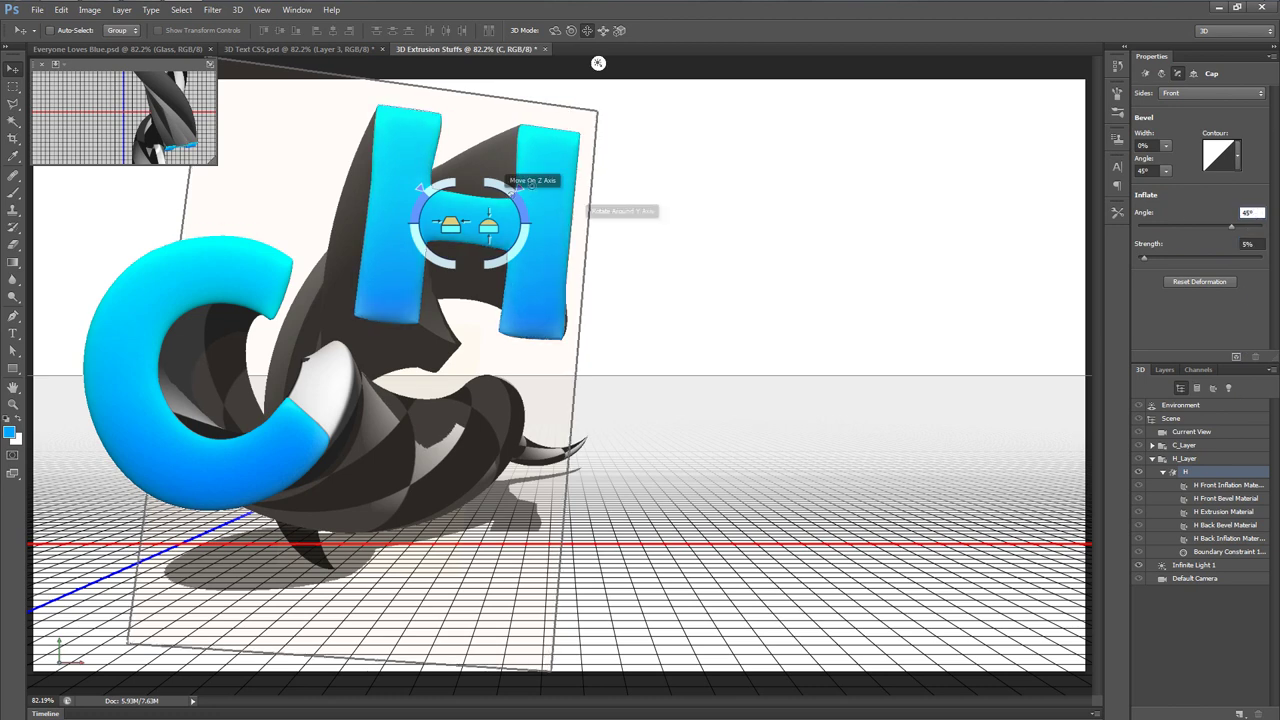
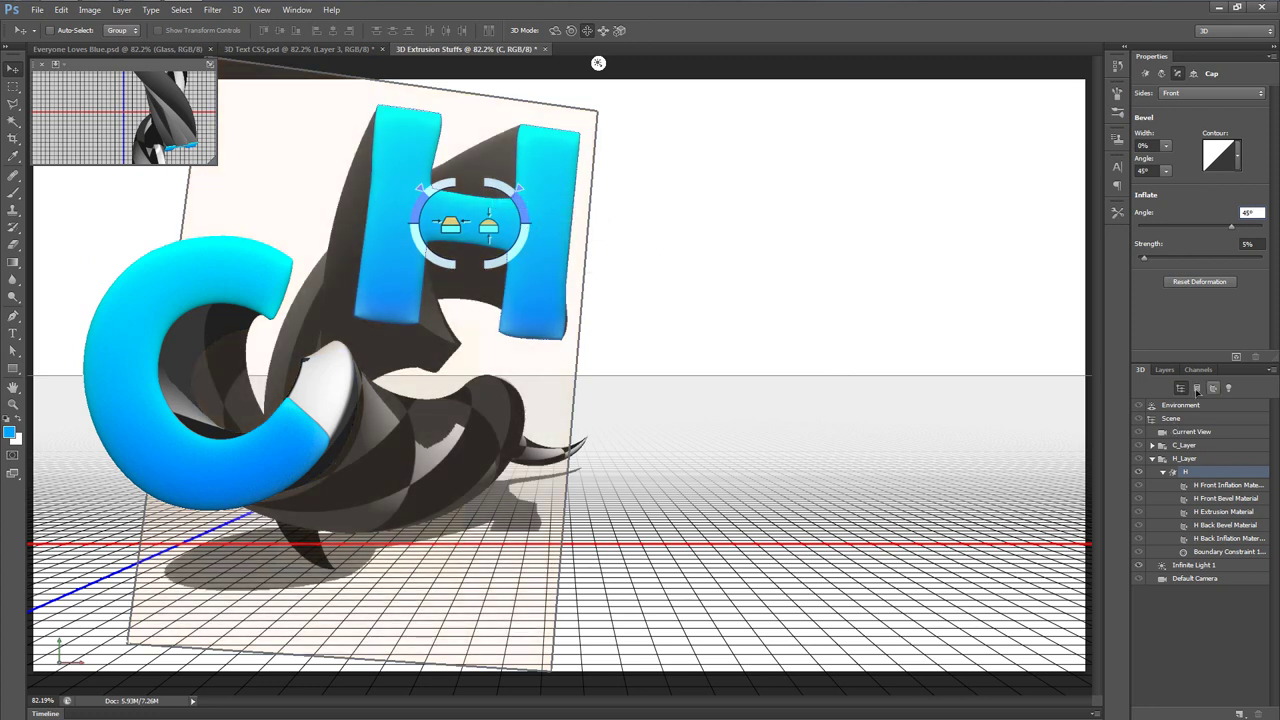
Step: Show the hidden E layer and turn it into a new 3D extrusion
{"action": "left_click", "coordinate": [1165, 370]}
{"action": "left_click", "coordinate": [1192, 478]}
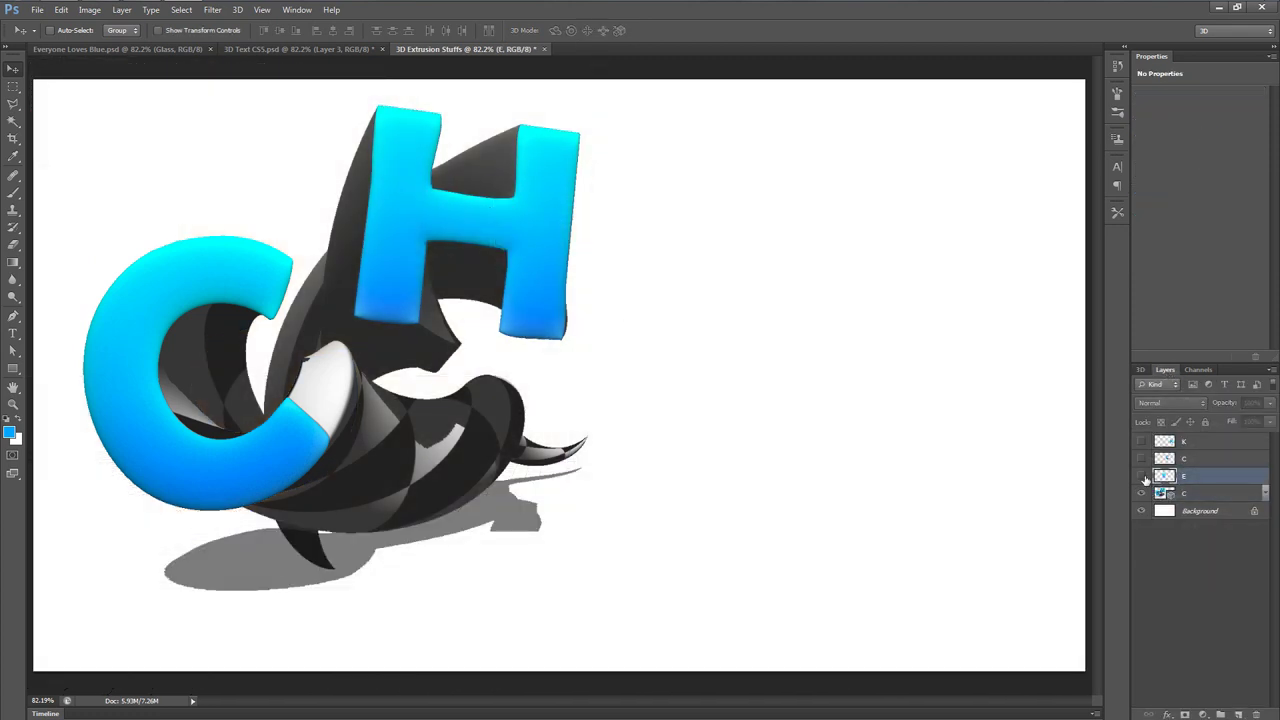
{"action": "left_click", "coordinate": [1142, 477]}
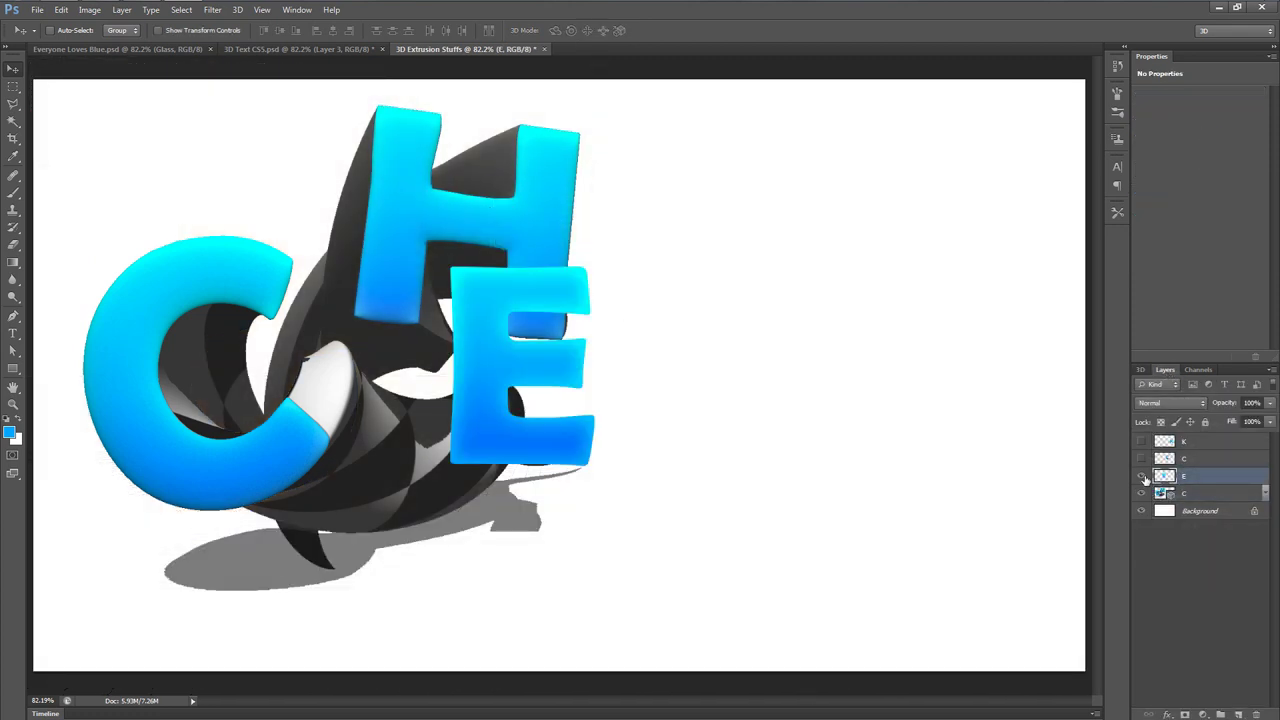
{"action": "left_click", "coordinate": [238, 10]}
{"action": "left_click", "coordinate": [326, 58]}
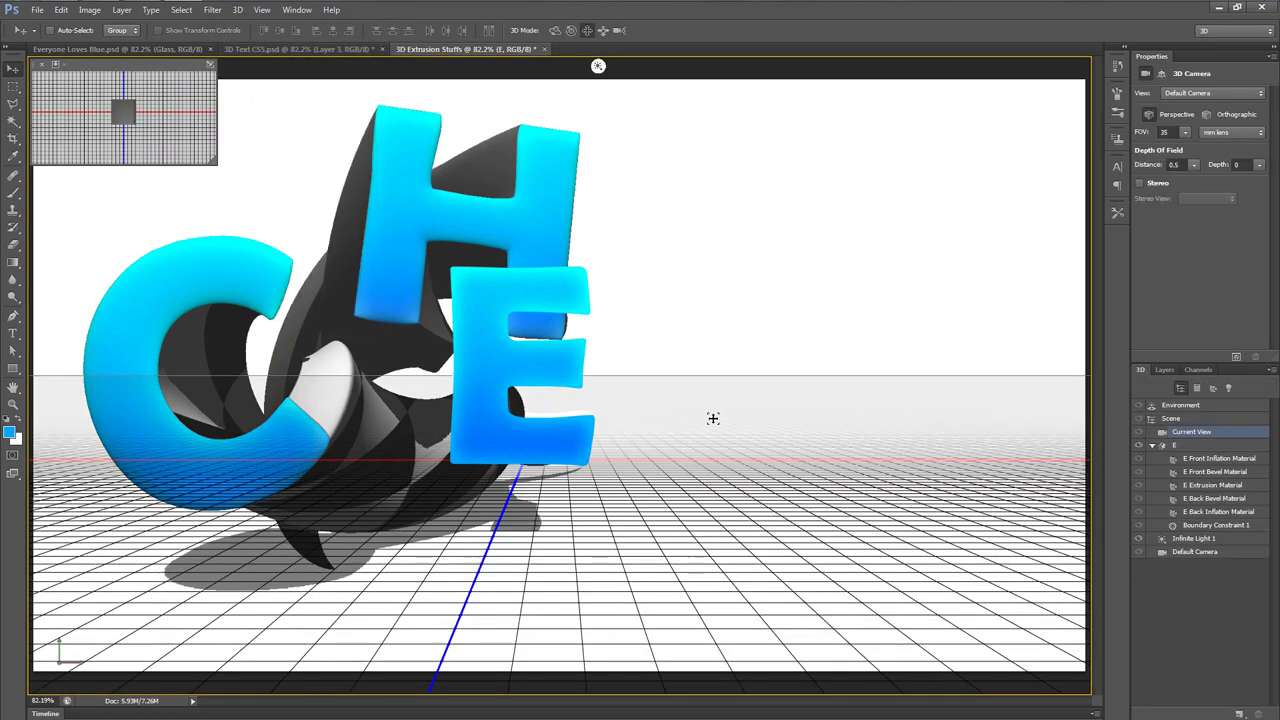
Step: Collapse the E layer's texture list and merge the E with the 3D layer holding the C and H
{"action": "left_click", "coordinate": [1165, 370]}
{"action": "left_click", "coordinate": [1266, 483]}
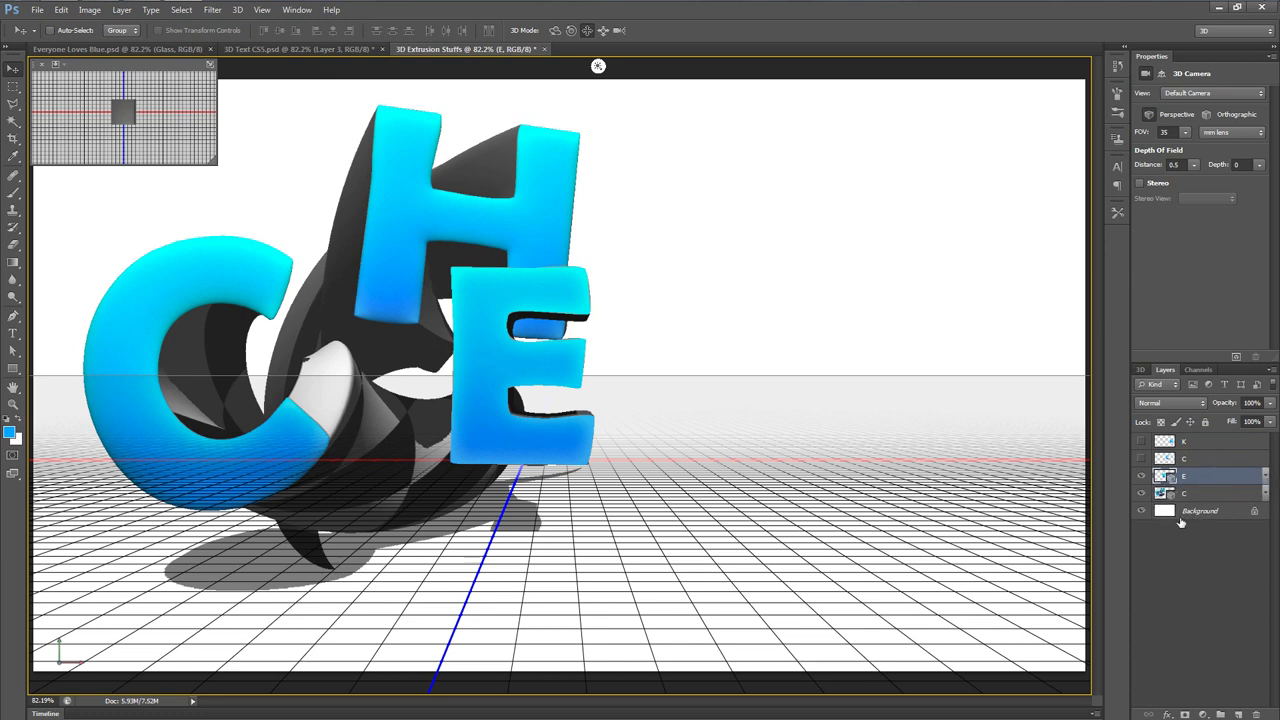
{"action": "left_click", "coordinate": [1200, 493], "text": "shift"}
{"action": "key", "text": "ctrl+e"}
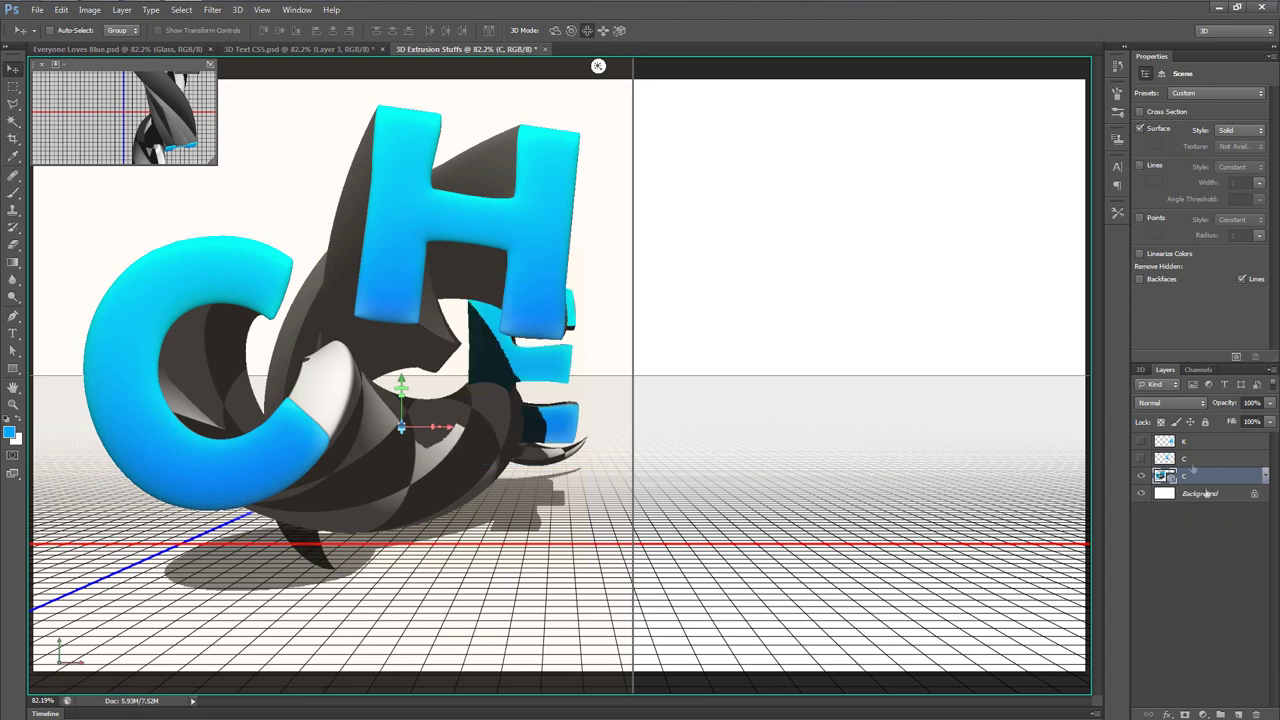
Step: Select the E mesh, bring it closer to the camera and place it below and to the right of the H
{"action": "left_click", "coordinate": [1142, 370]}
{"action": "left_click", "coordinate": [1186, 471]}
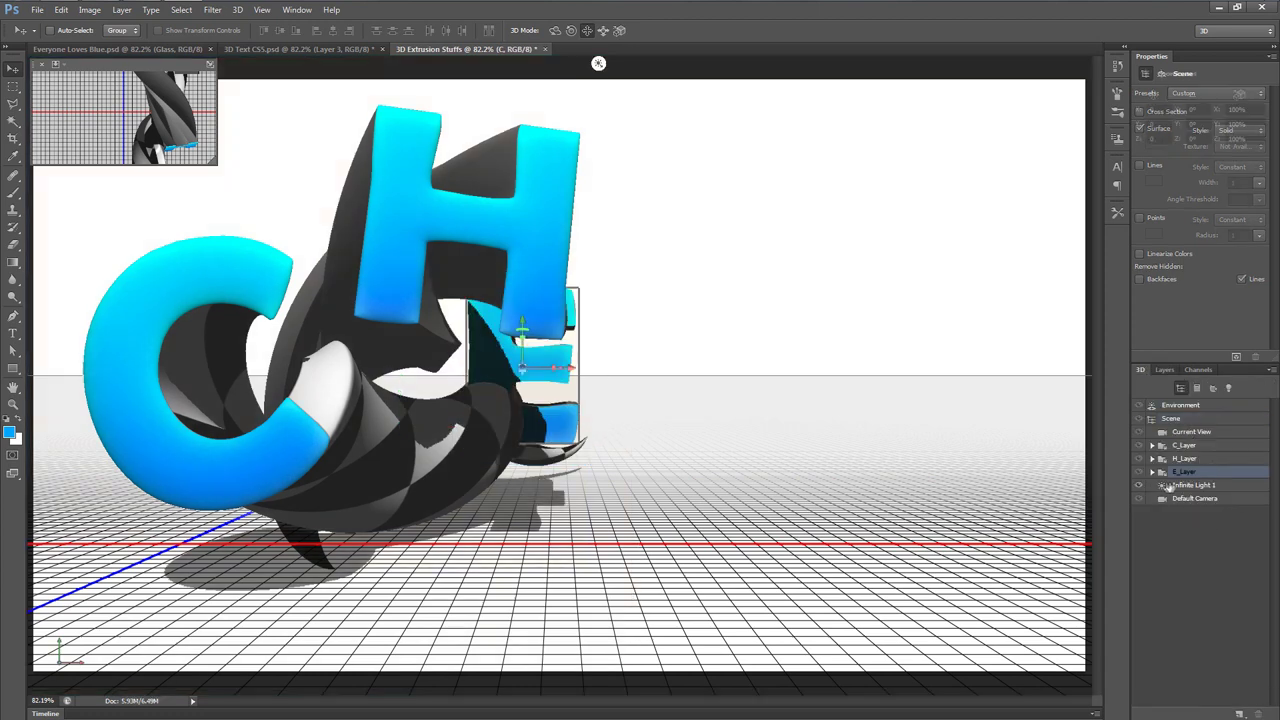
{"action": "left_click", "coordinate": [1152, 471]}
{"action": "left_click", "coordinate": [1208, 488]}
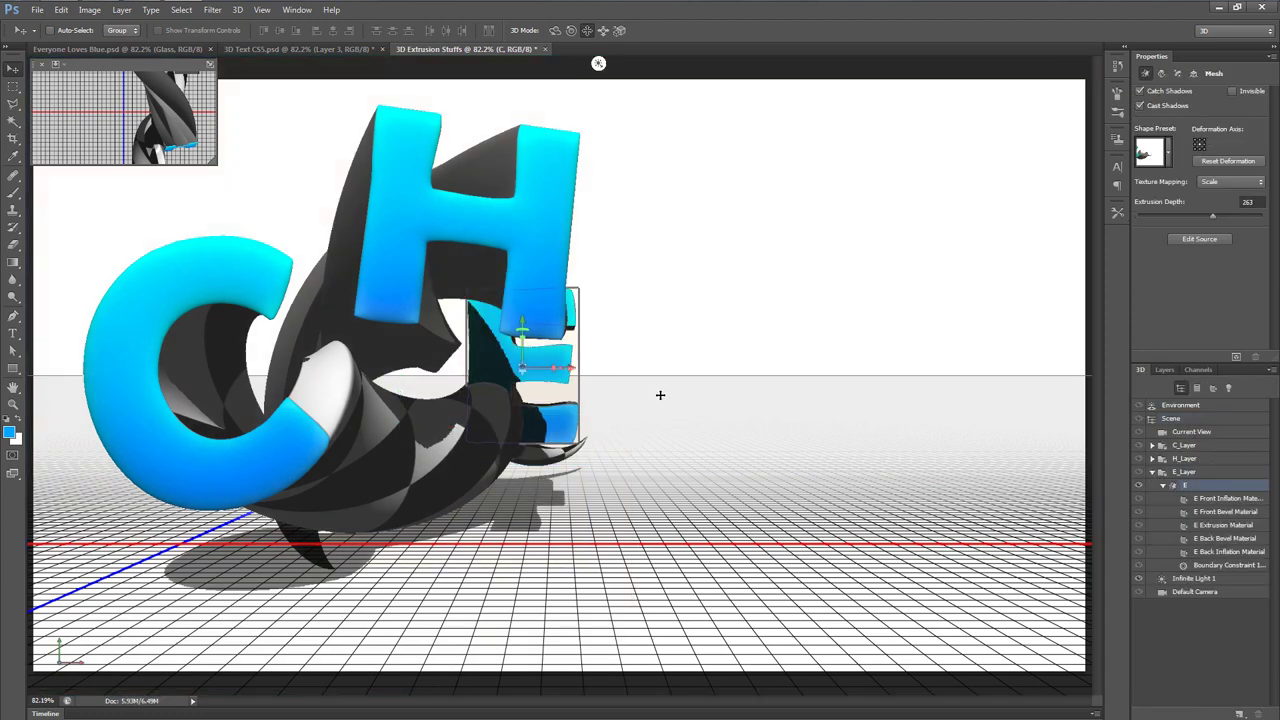
{"action": "left_click", "coordinate": [603, 30]}
{"action": "left_click_drag", "start_coordinate": [720, 329], "coordinate": [734, 429]}
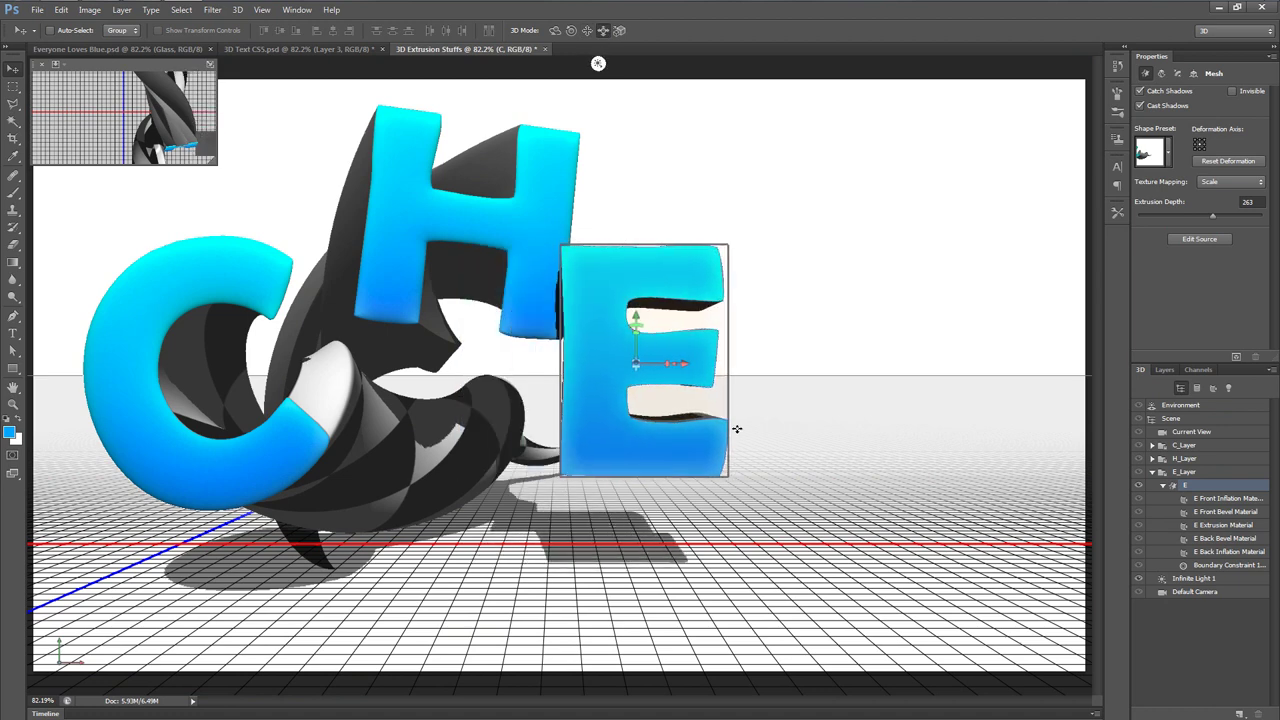
{"action": "left_click_drag", "start_coordinate": [766, 223], "coordinate": [771, 263]}
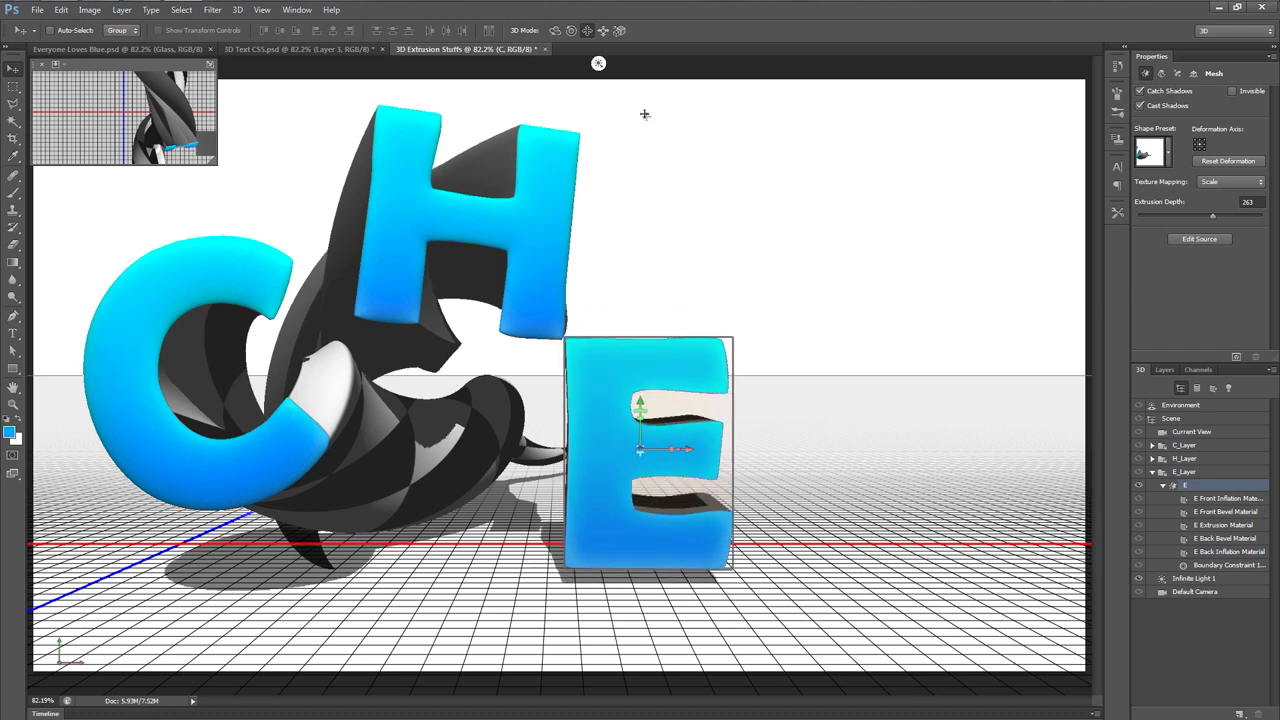
Step: Rotate the E so its left side shows, shift it left under the H and push it slightly back
{"action": "left_click_drag", "start_coordinate": [788, 343], "coordinate": [834, 346]}
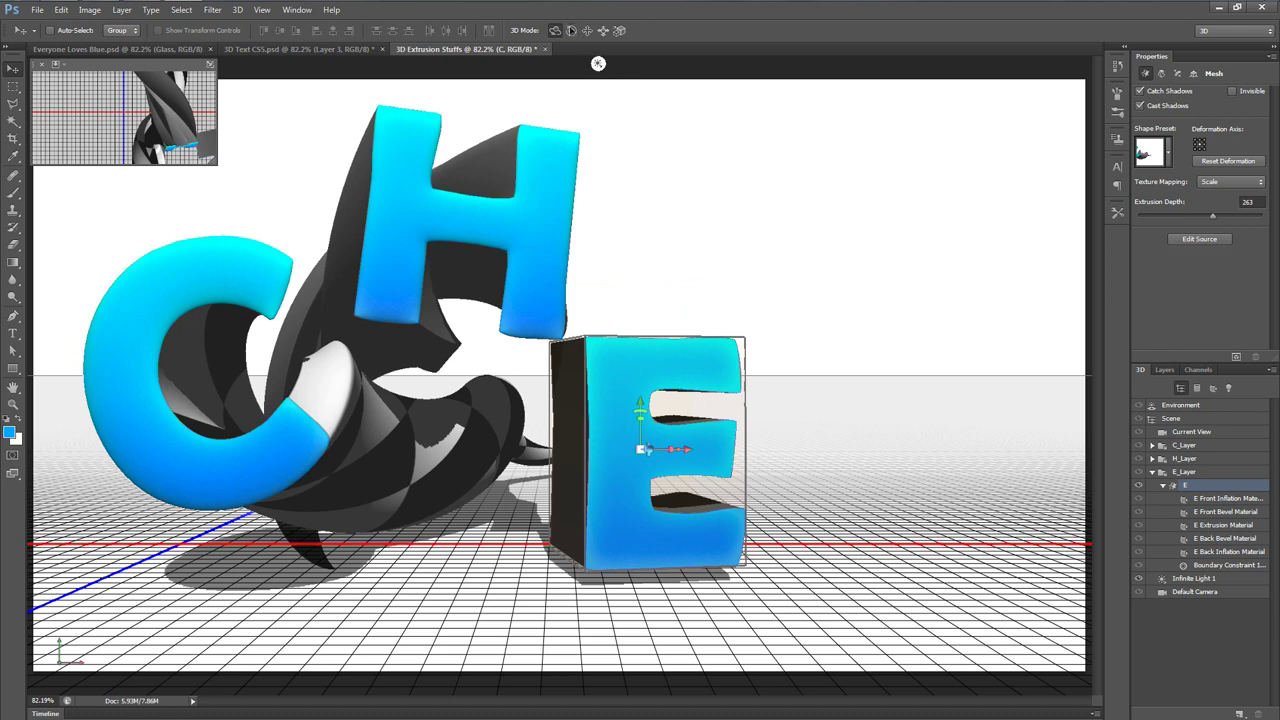
{"action": "left_click", "coordinate": [587, 30]}
{"action": "left_click_drag", "start_coordinate": [757, 223], "coordinate": [702, 229]}
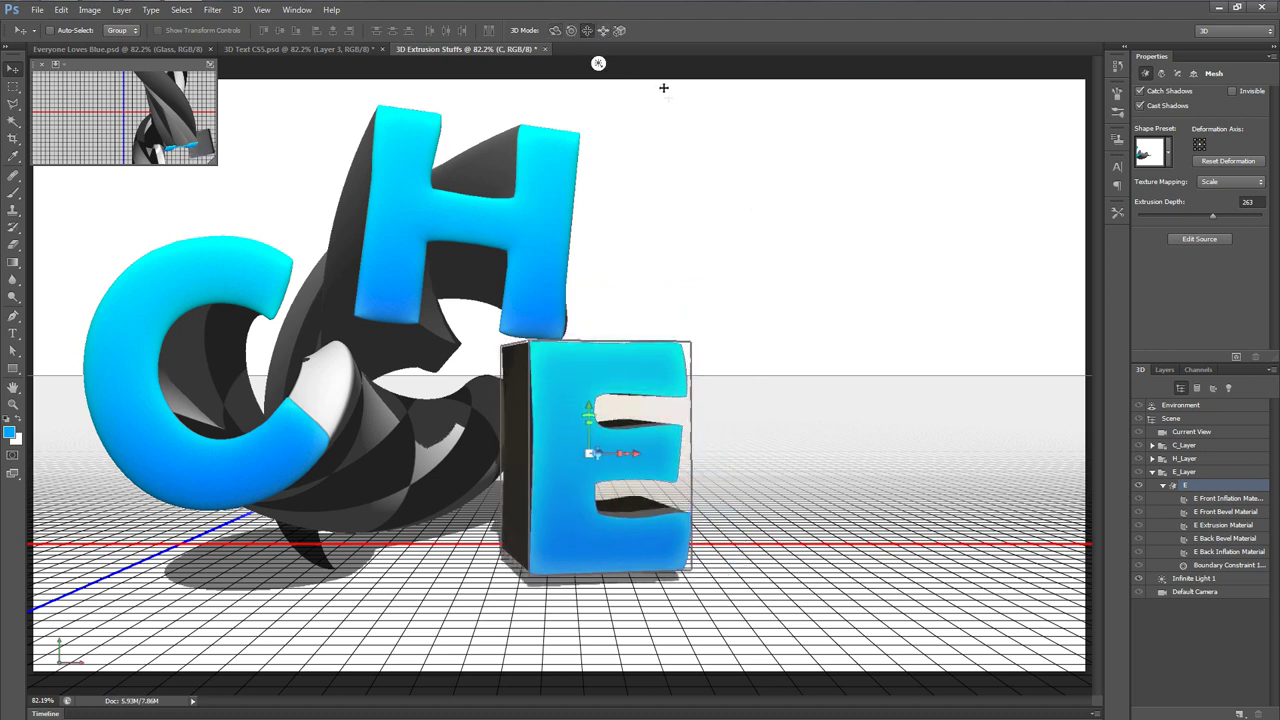
{"action": "left_click", "coordinate": [603, 30]}
{"action": "left_click_drag", "start_coordinate": [766, 200], "coordinate": [769, 199]}
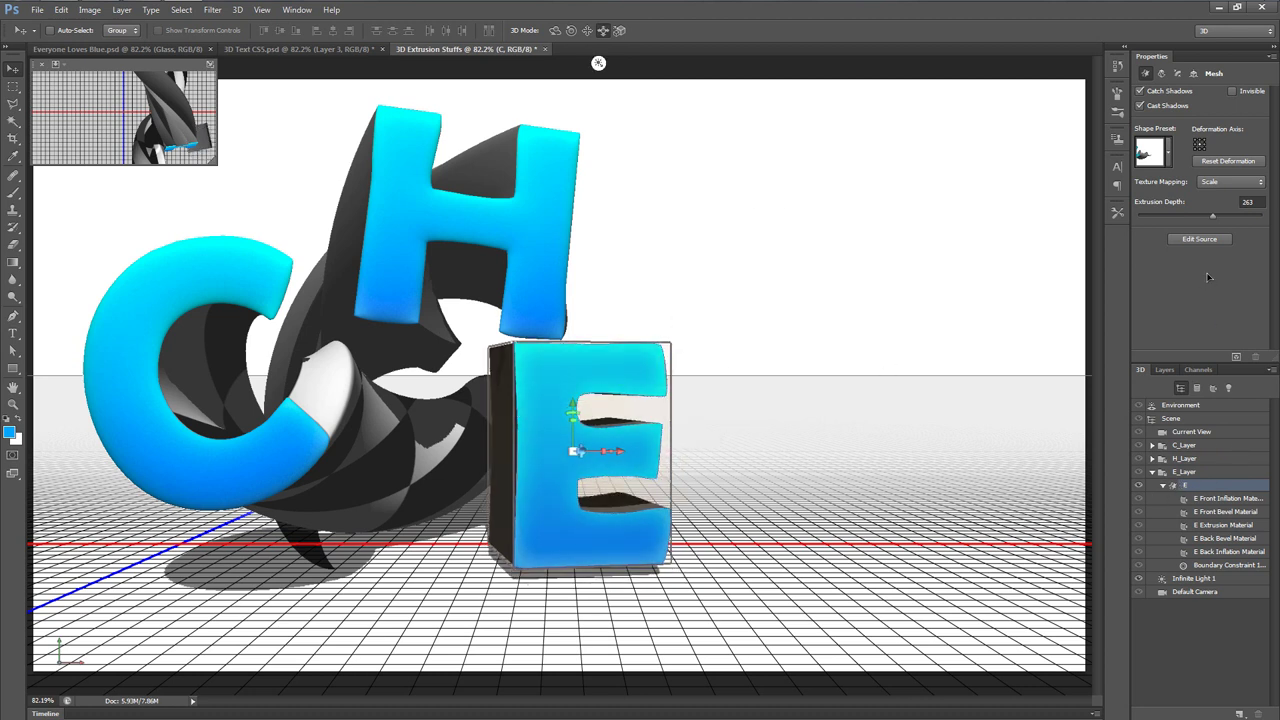
Step: Deform the E's extrusion with a depth of 383, a twist of 129°, a taper of 0% and a horizontal bend angle of -133°
{"action": "left_click_drag", "start_coordinate": [1213, 216], "coordinate": [1220, 217]}
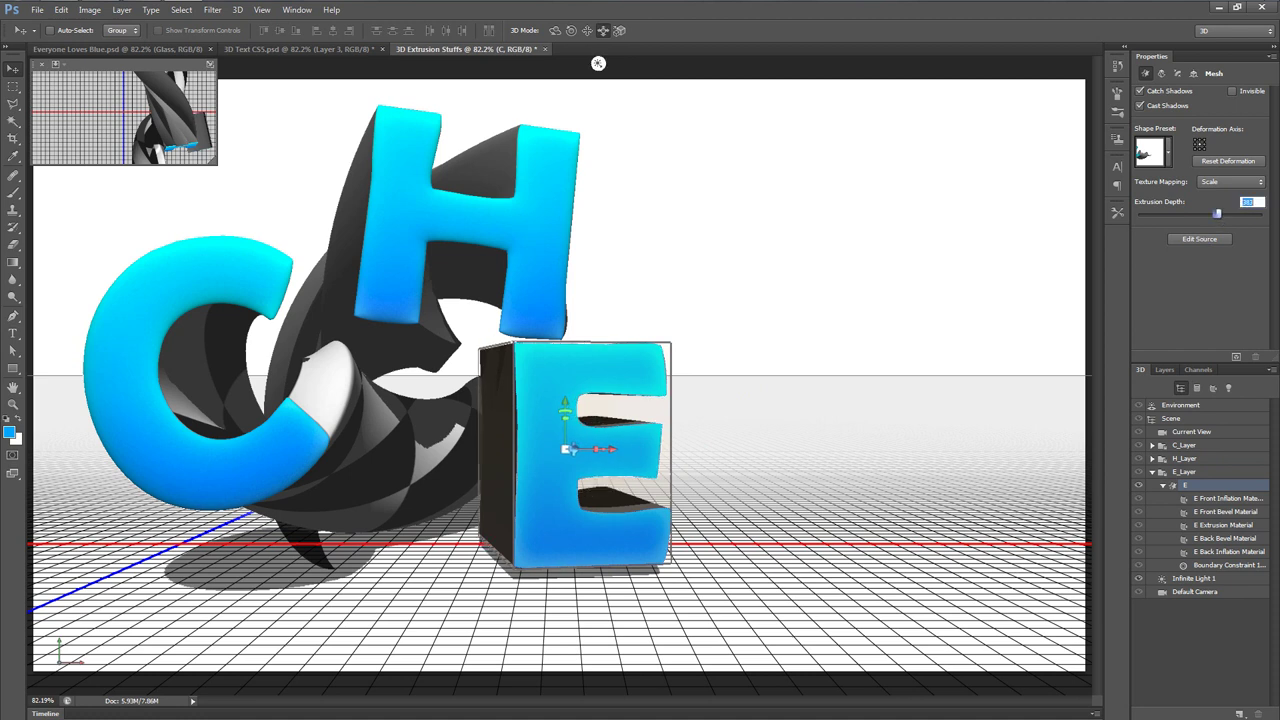
{"action": "left_click", "coordinate": [1162, 74]}
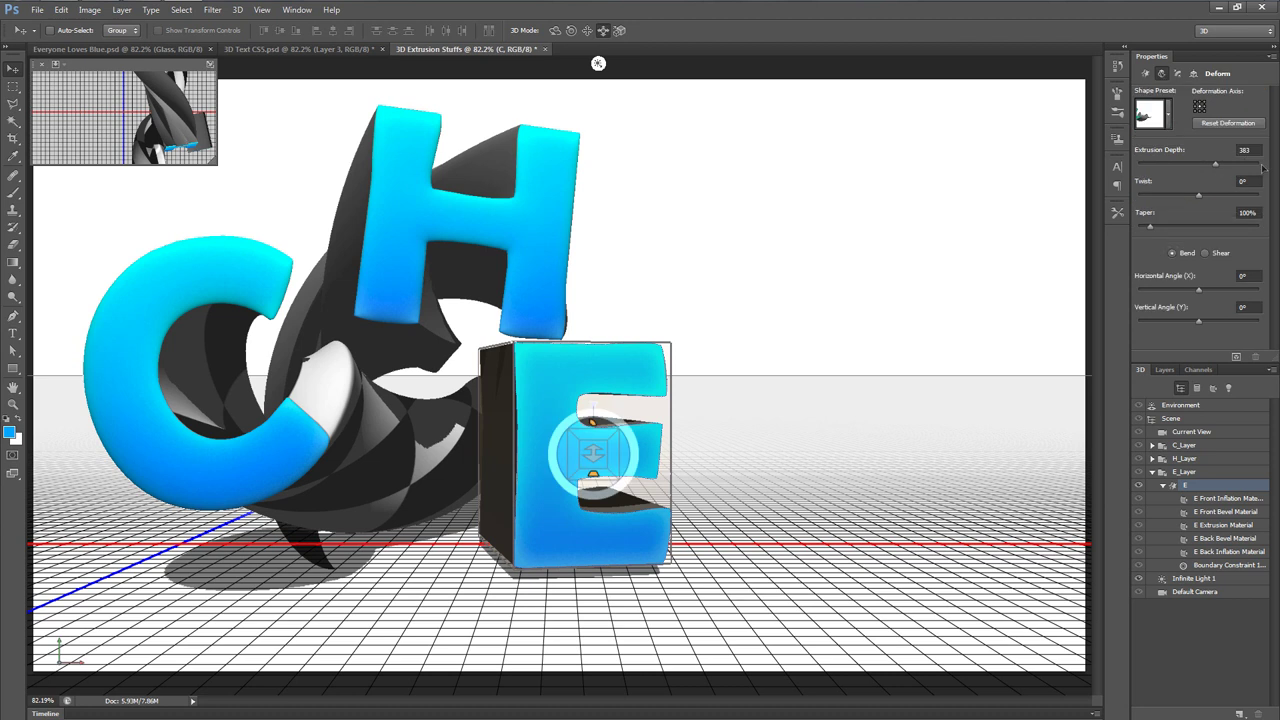
{"action": "left_click_drag", "start_coordinate": [1201, 199], "coordinate": [1136, 230]}
{"action": "mouse_move", "coordinate": [1200, 293]}
{"action": "left_mouse_down"}
{"action": "mouse_move", "coordinate": [1212, 295]}
{"action": "mouse_move", "coordinate": [1176, 293]}
{"action": "left_mouse_up"}
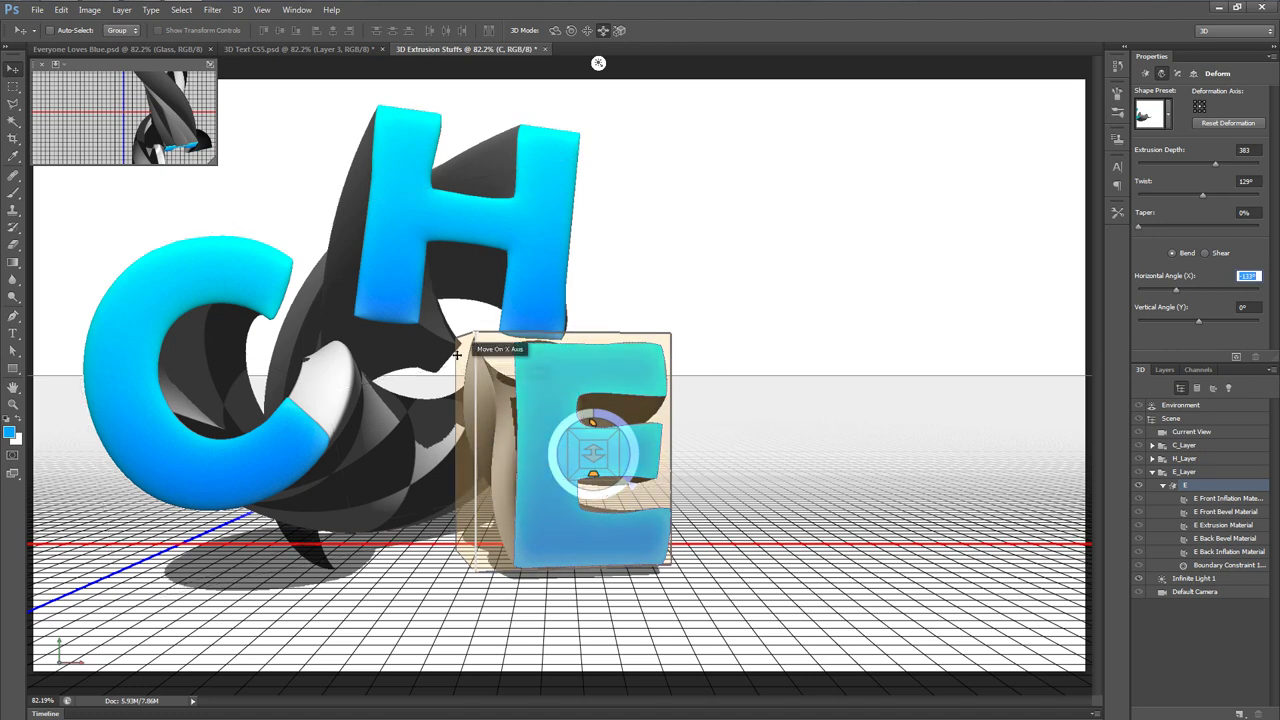
Step: Tighten the letter arrangement by moving the H group to X -78.4, Y -13.9 and the E left and slightly up beneath it
{"action": "left_click", "coordinate": [587, 30]}
{"action": "mouse_move", "coordinate": [828, 408]}
{"action": "left_mouse_down"}
{"action": "mouse_move", "coordinate": [808, 406]}
{"action": "mouse_move", "coordinate": [826, 407]}
{"action": "left_mouse_up"}
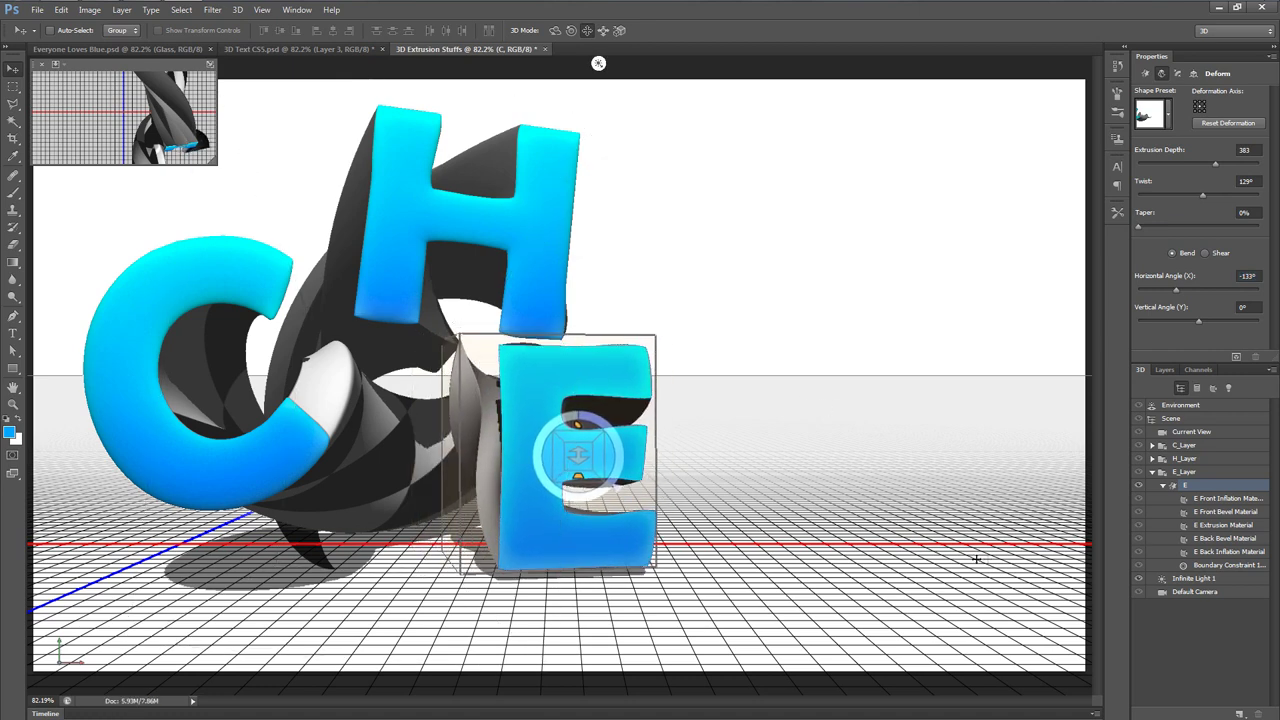
{"action": "left_click", "coordinate": [1195, 460]}
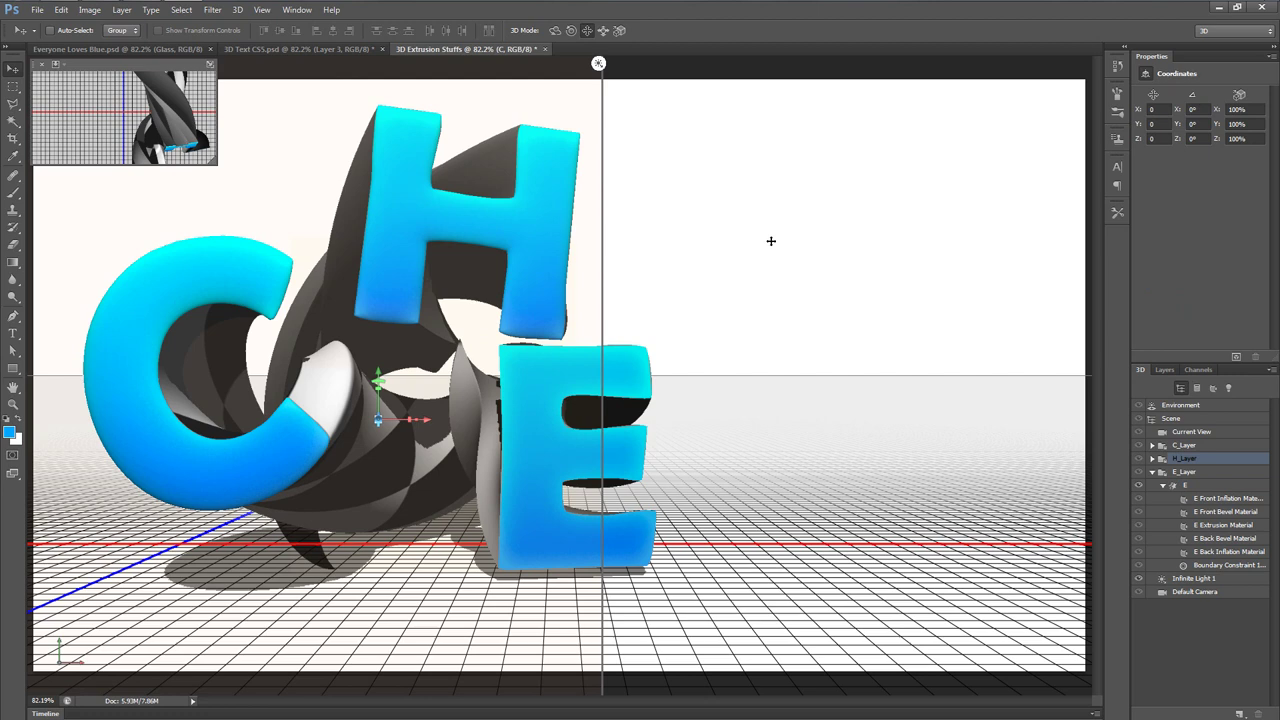
{"action": "key", "text": "Left"}
{"action": "mouse_move", "coordinate": [770, 241]}
{"action": "left_mouse_down"}
{"action": "mouse_move", "coordinate": [749, 243]}
{"action": "mouse_move", "coordinate": [763, 249]}
{"action": "left_mouse_up"}
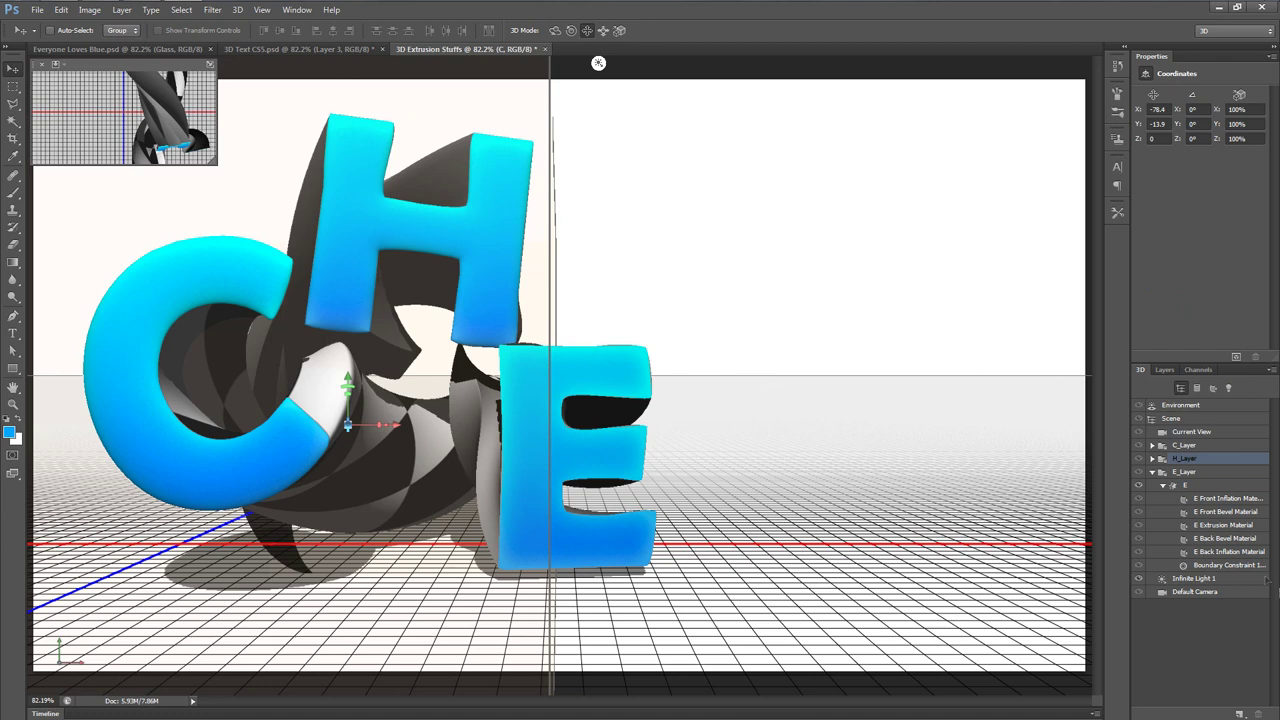
{"action": "left_click", "coordinate": [1206, 485]}
{"action": "left_click_drag", "start_coordinate": [914, 477], "coordinate": [902, 478]}
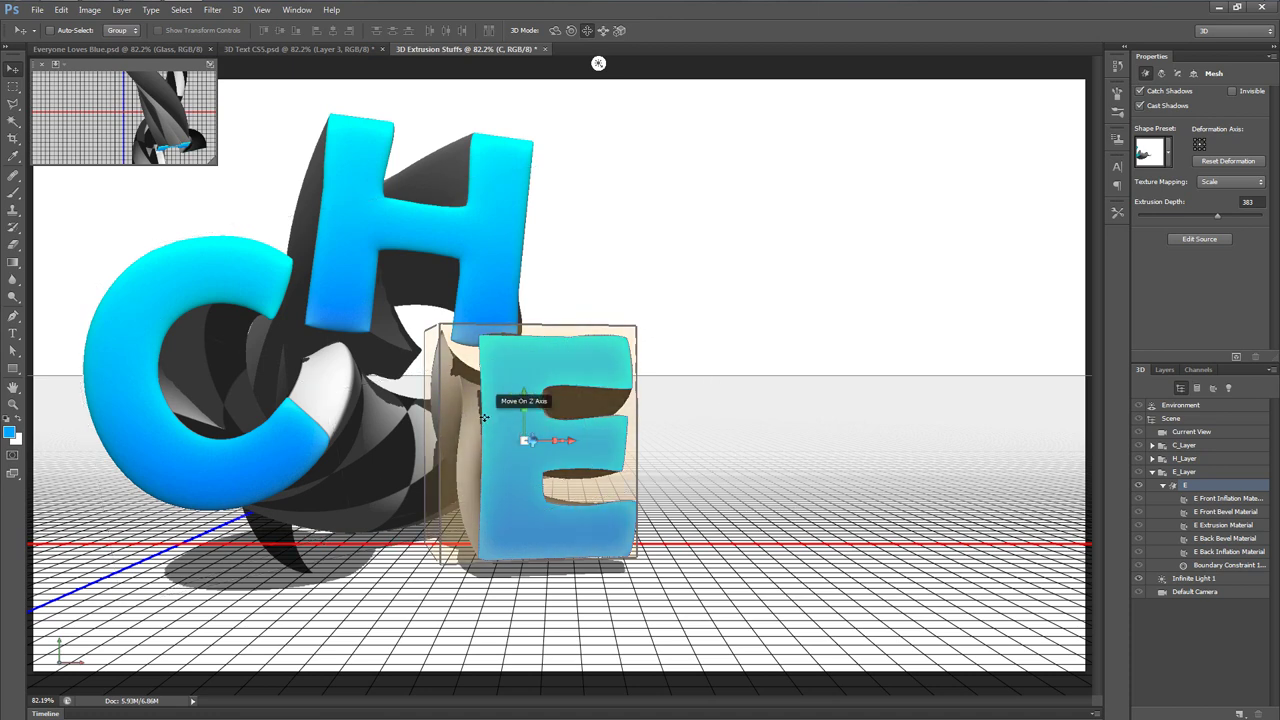
Step: Apply the Fun Textured2 material preset to the E's extrusion
{"action": "left_click", "coordinate": [1226, 526]}
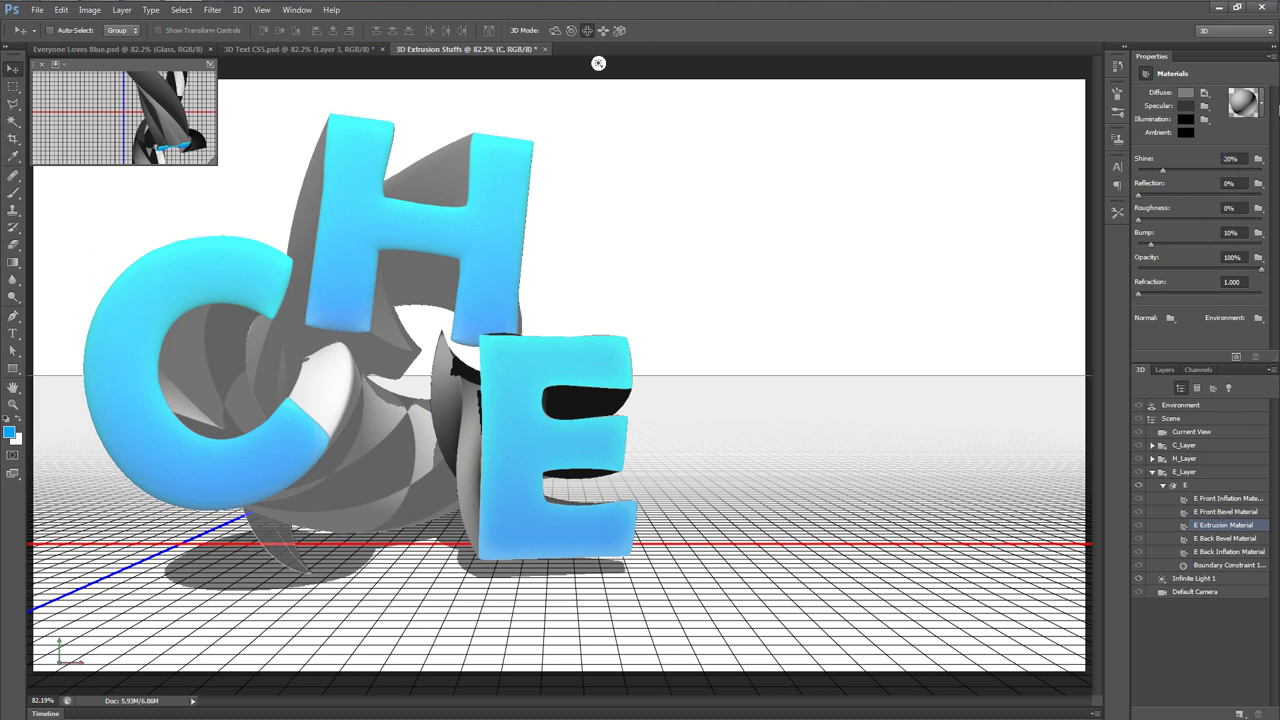
{"action": "left_click", "coordinate": [1262, 101]}
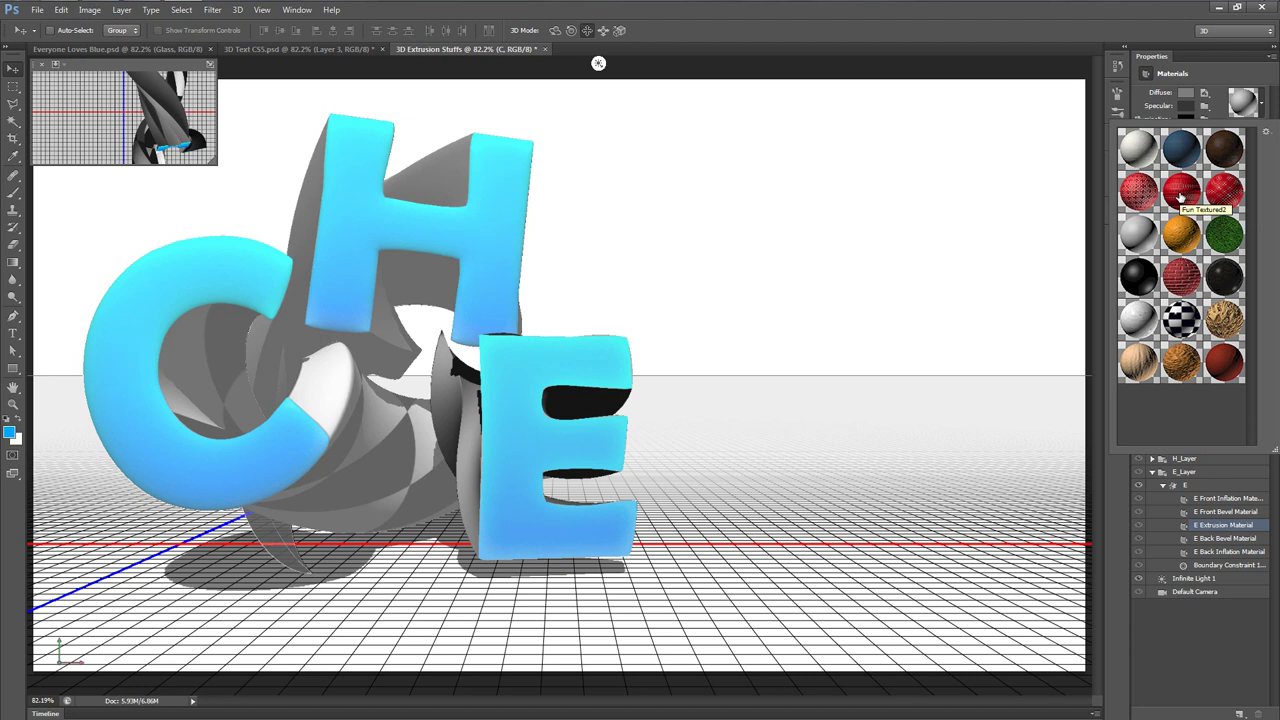
{"action": "left_click", "coordinate": [1181, 197]}
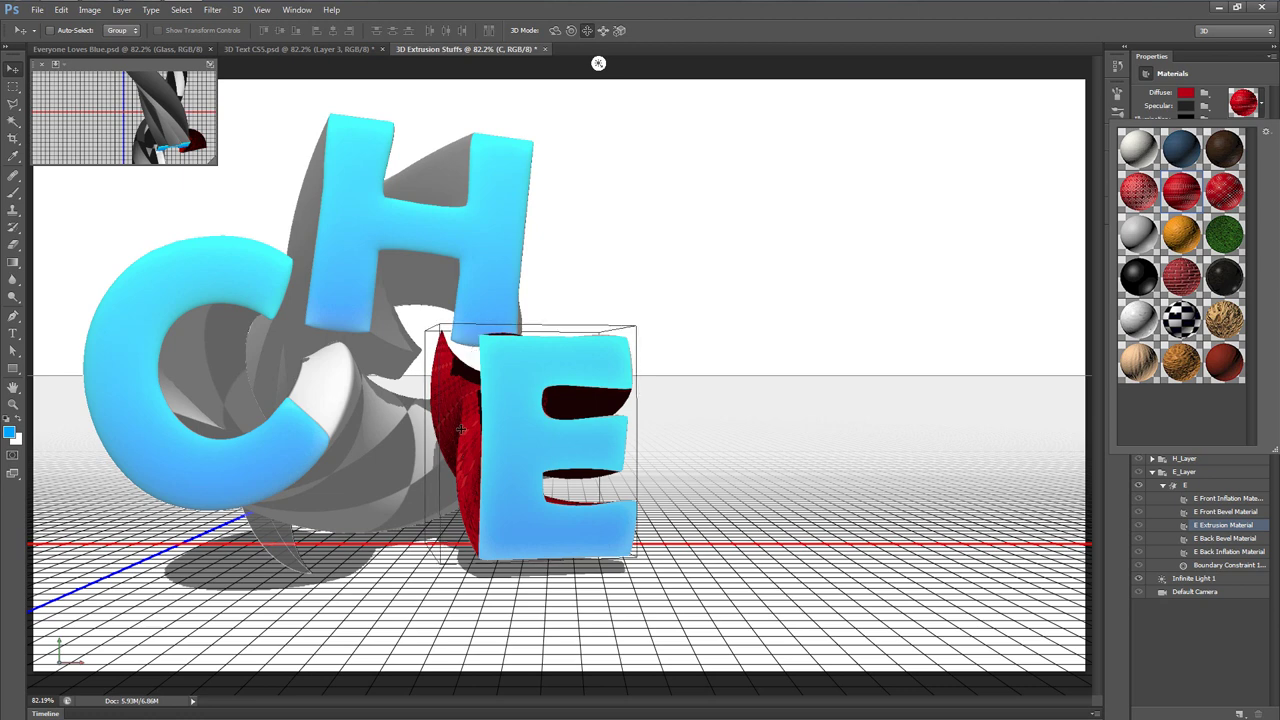
{"action": "left_click", "coordinate": [1264, 106]}
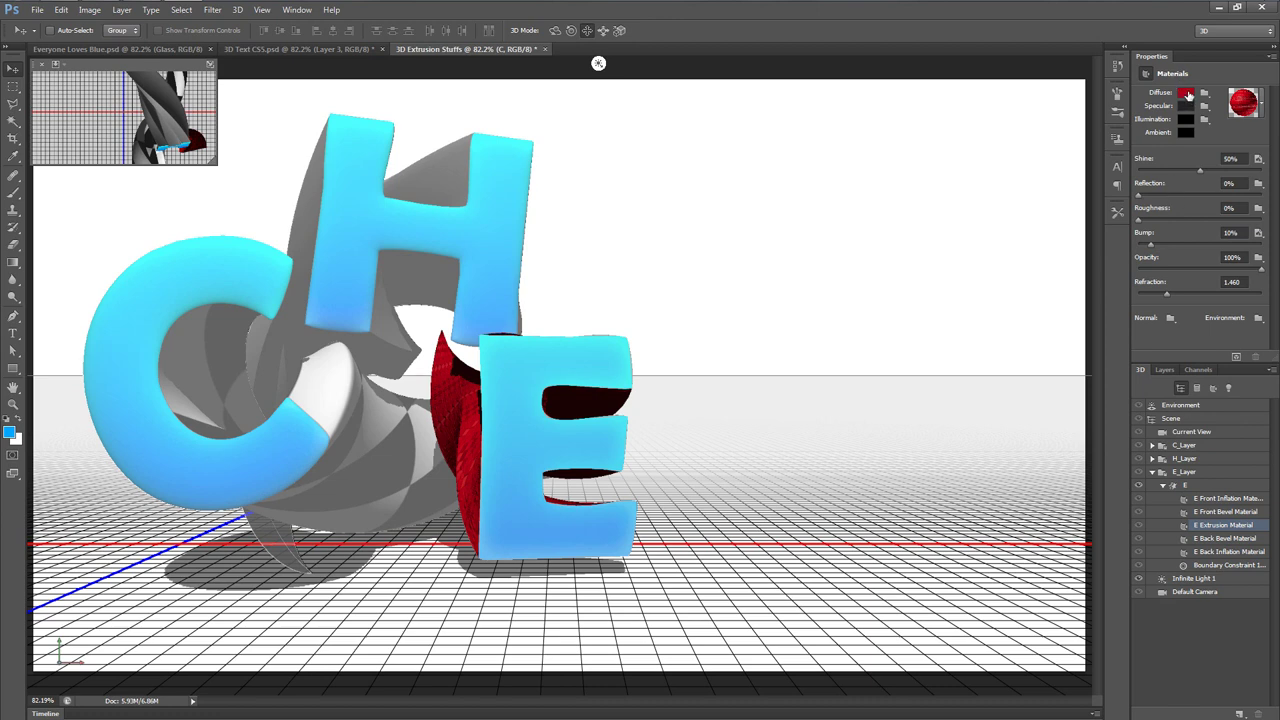
Step: Change the E extrusion material's diffuse color to a mid grey, about 909090
{"action": "left_click", "coordinate": [1187, 94]}
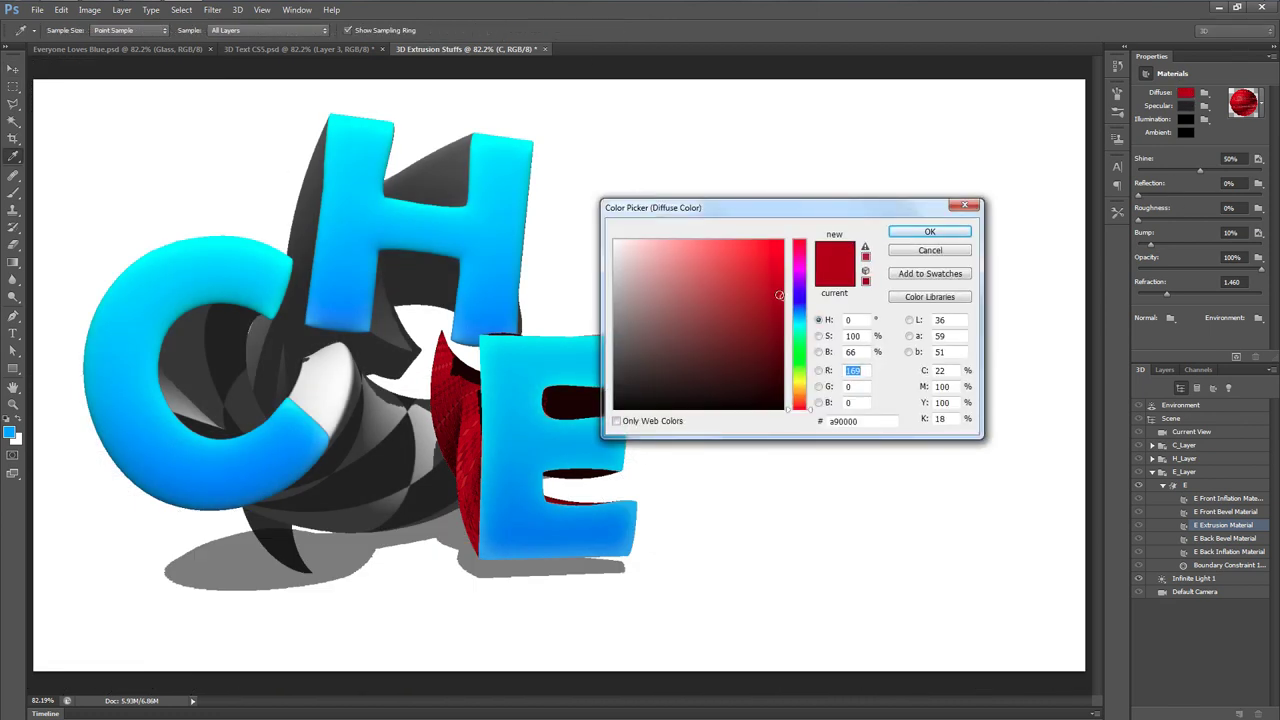
{"action": "mouse_move", "coordinate": [780, 297]}
{"action": "left_mouse_down"}
{"action": "mouse_move", "coordinate": [612, 305]}
{"action": "mouse_move", "coordinate": [600, 322]}
{"action": "left_mouse_up"}
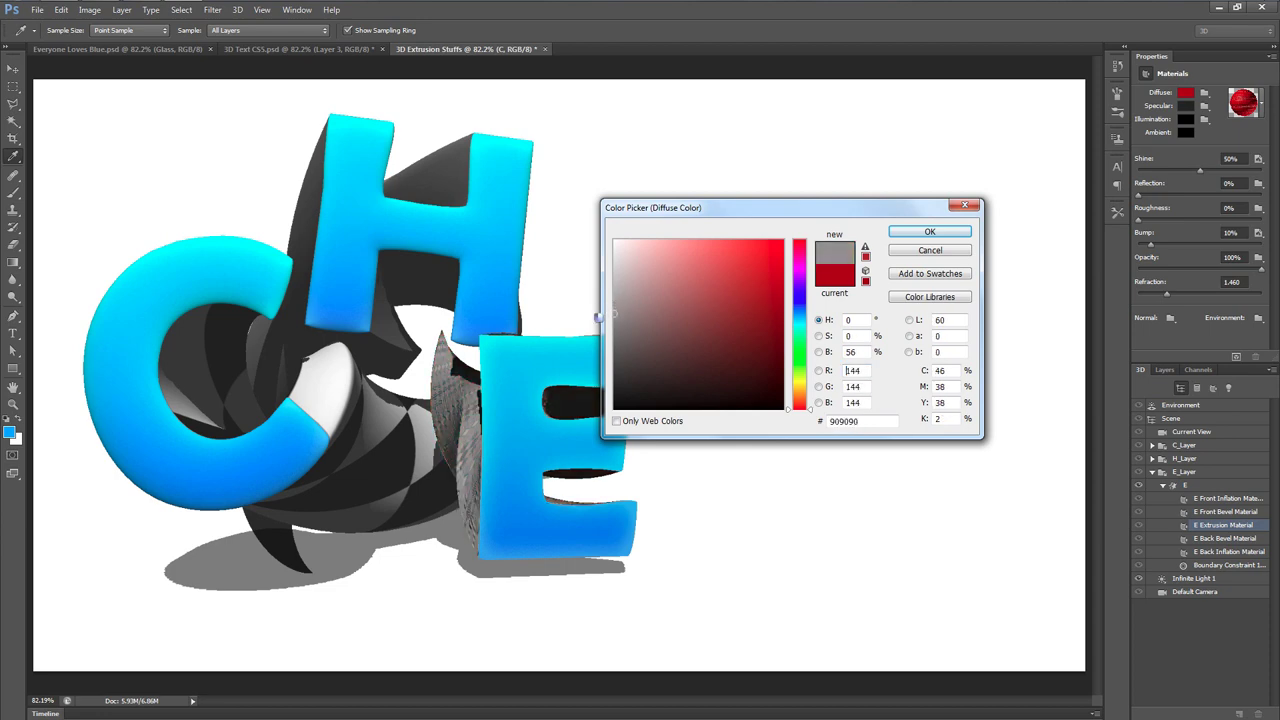
{"action": "left_click", "coordinate": [918, 234]}
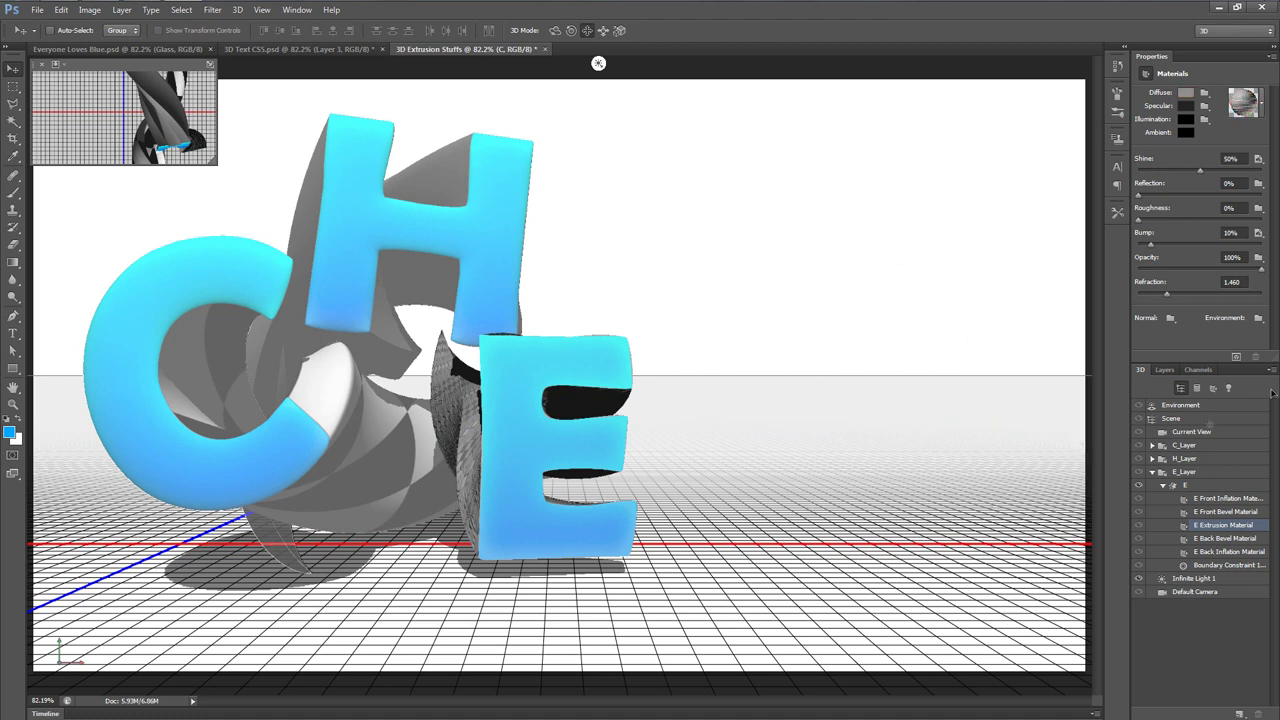
Step: Set the E extrusion material's reflection to 100% and inflate the E's front cap with a strength of 5%
{"action": "left_click_drag", "start_coordinate": [1138, 197], "coordinate": [1272, 199]}
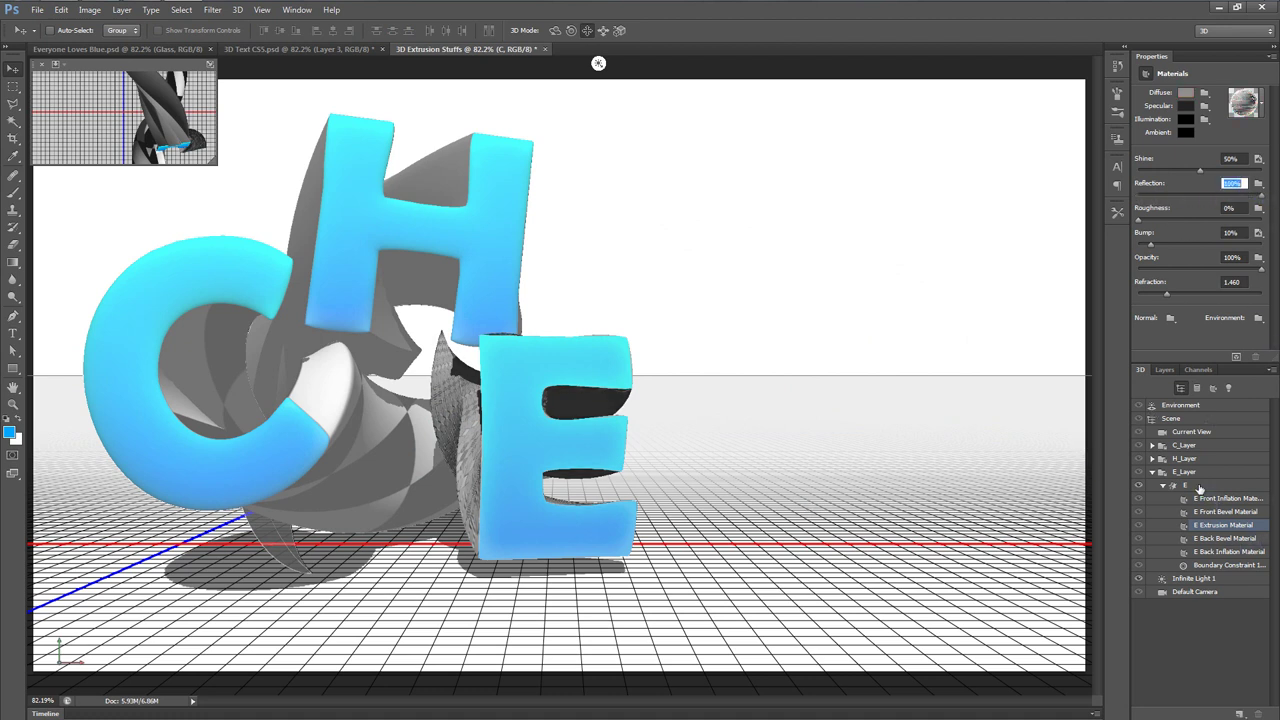
{"action": "left_click", "coordinate": [1200, 488]}
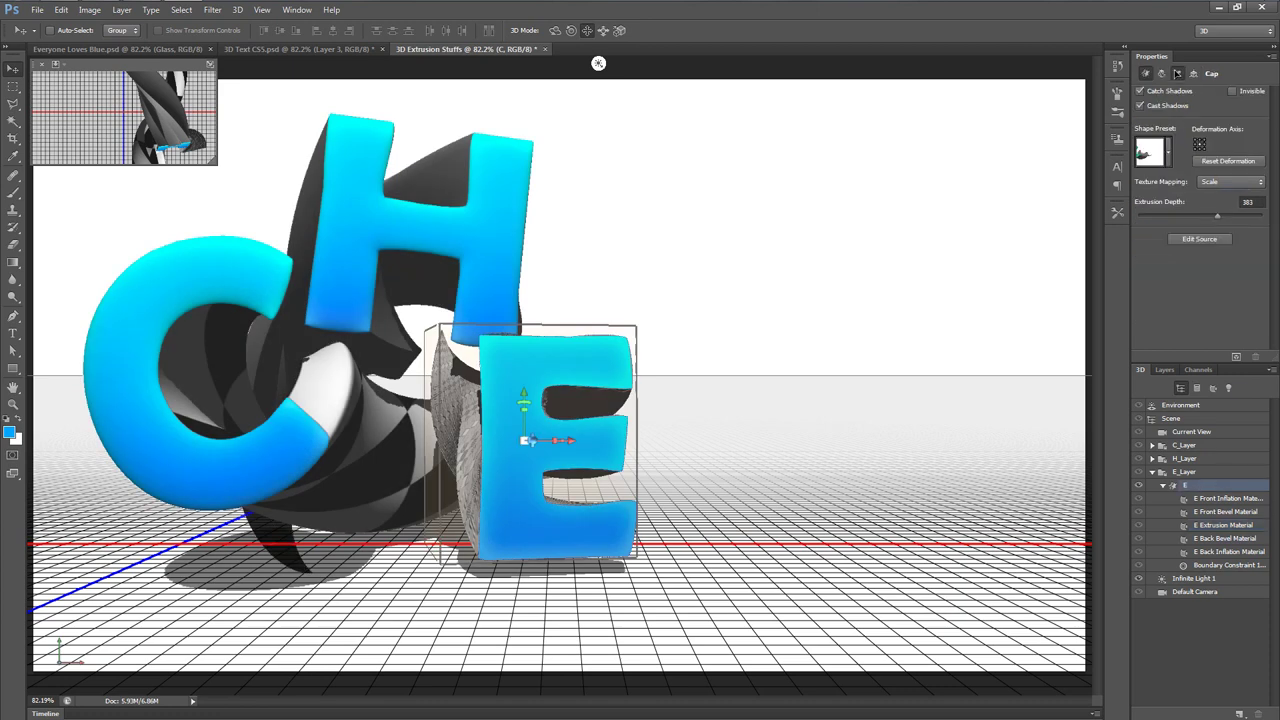
{"action": "left_click", "coordinate": [1177, 73]}
{"action": "left_click", "coordinate": [1246, 245]}
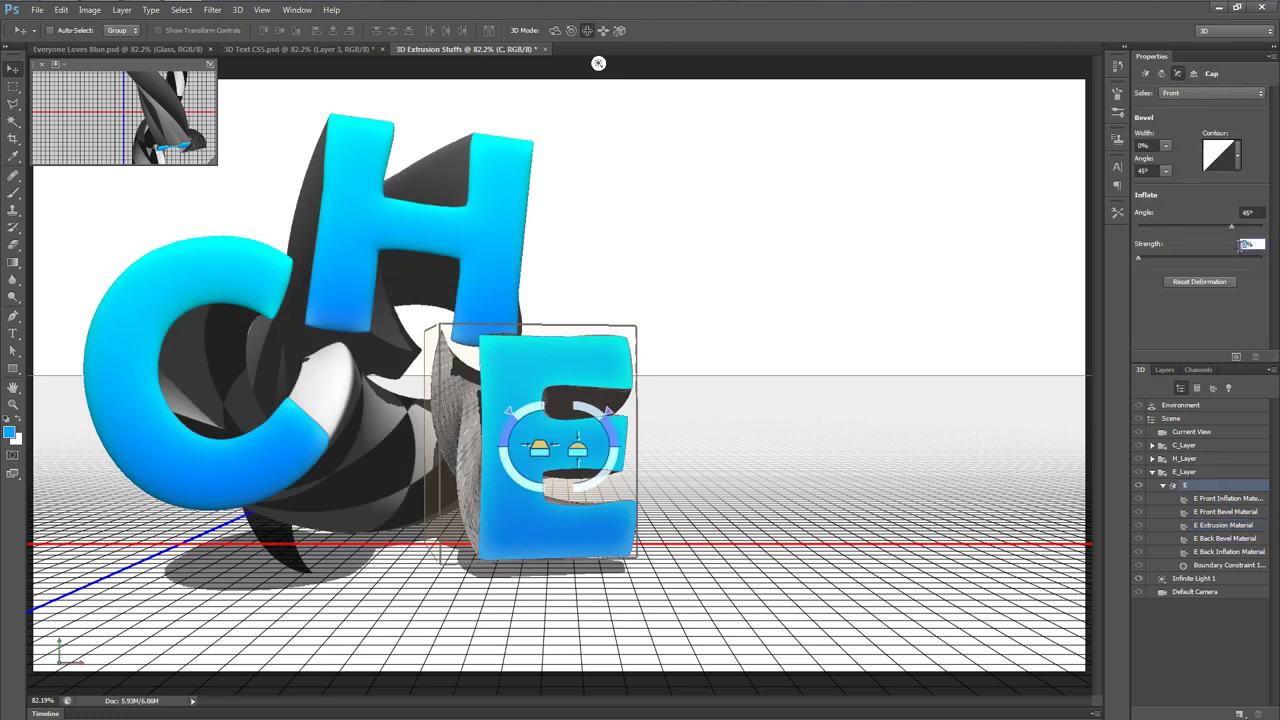
{"action": "type", "text": "5"}
{"action": "key", "text": "Tab"}
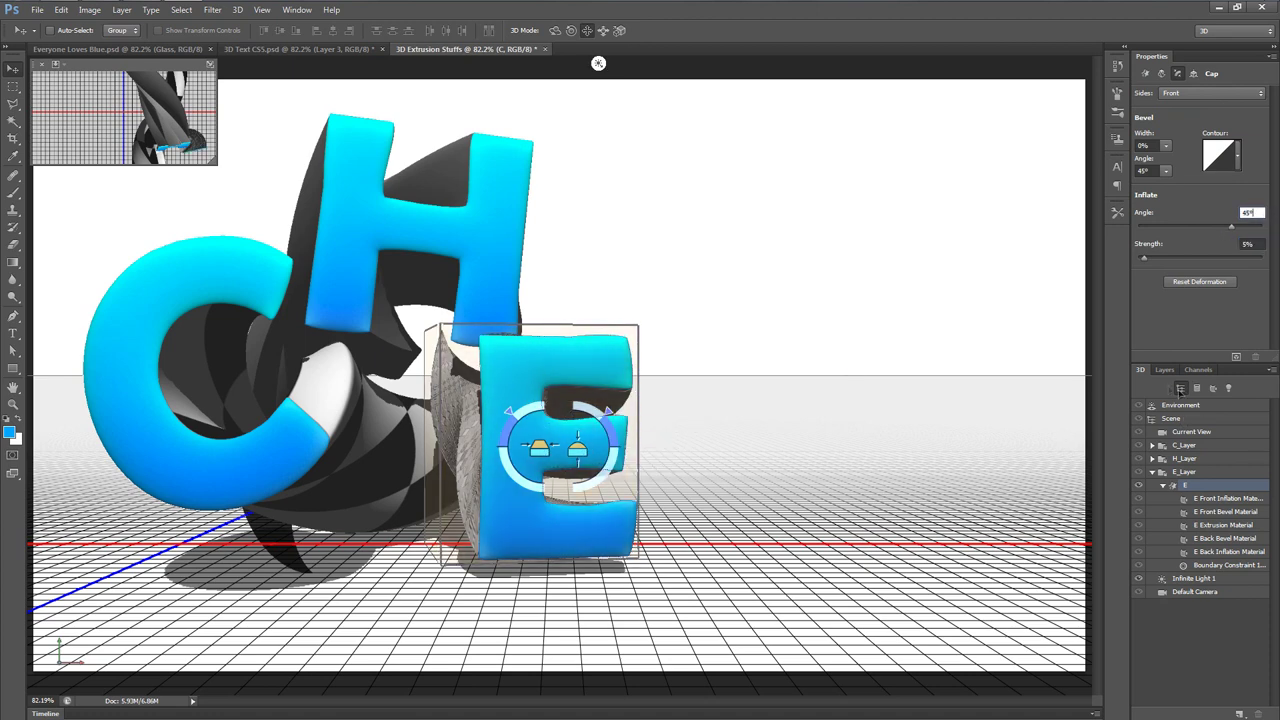
Step: Show the second C layer, turn it into a 3D extrusion and merge it into the existing 3D lettering layer
{"action": "left_click", "coordinate": [1165, 370]}
{"action": "left_click", "coordinate": [1212, 459]}
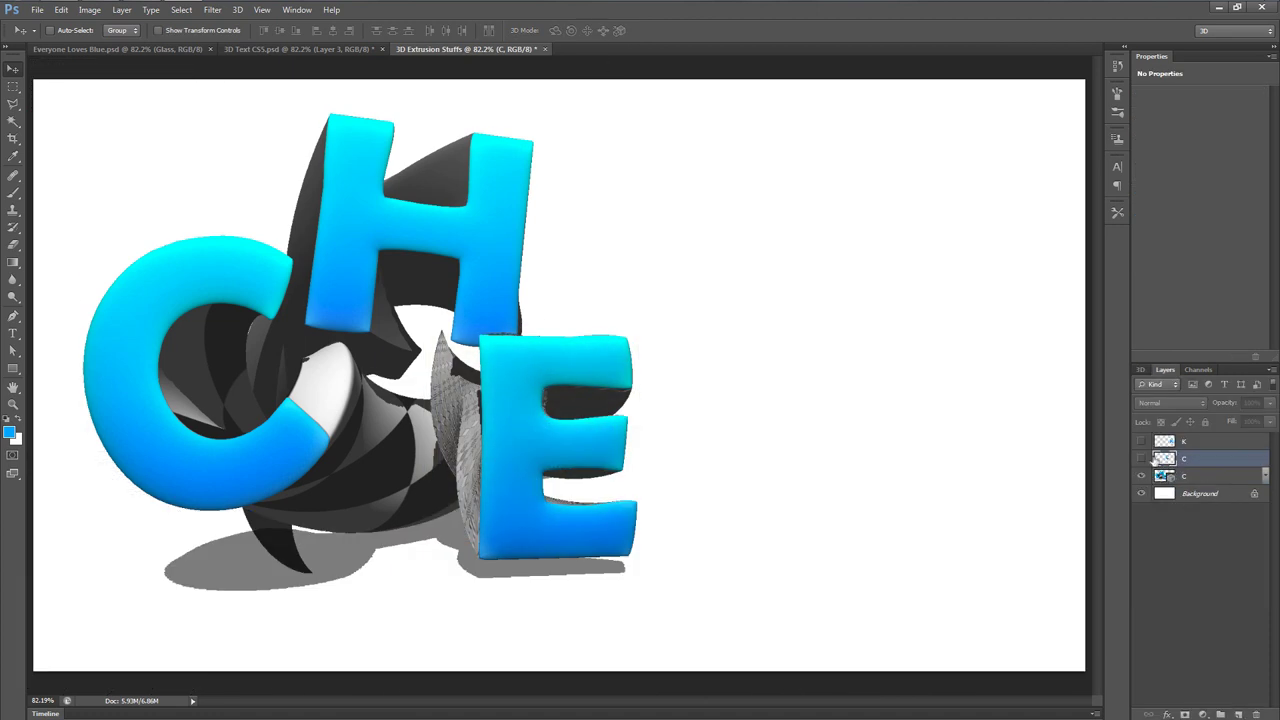
{"action": "left_click", "coordinate": [1142, 461]}
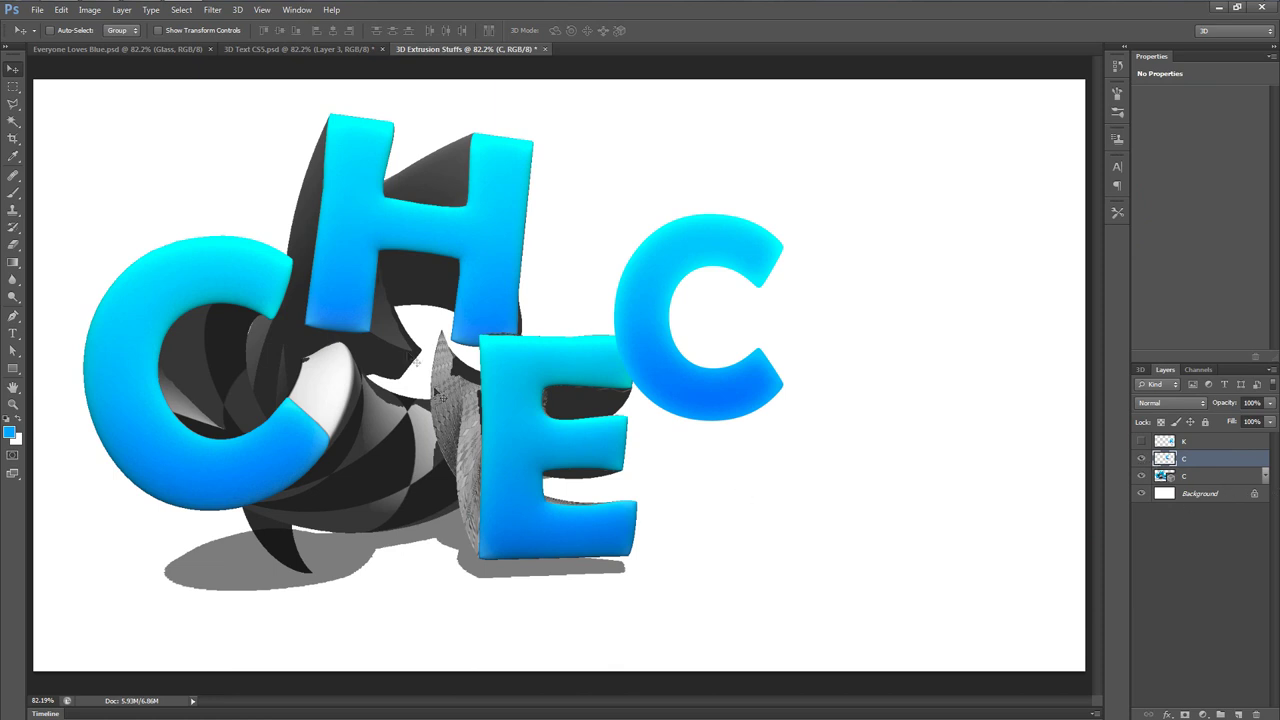
{"action": "left_click", "coordinate": [238, 9]}
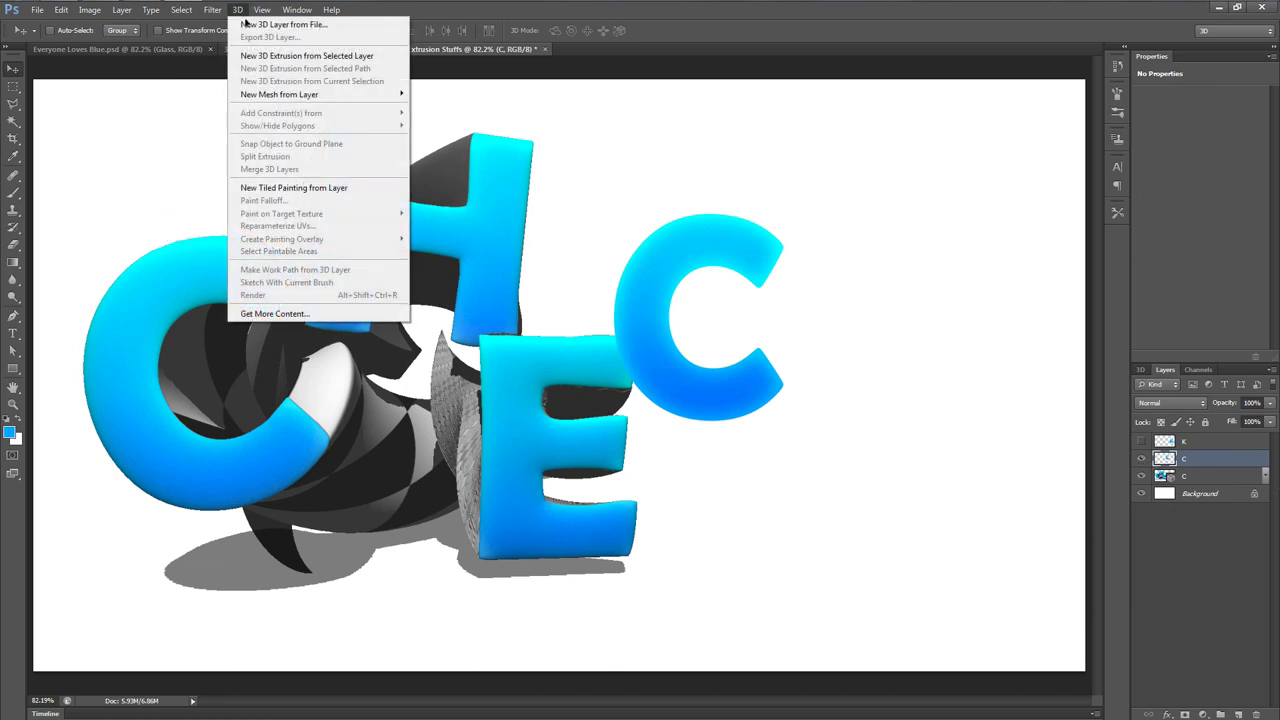
{"action": "left_click", "coordinate": [306, 56]}
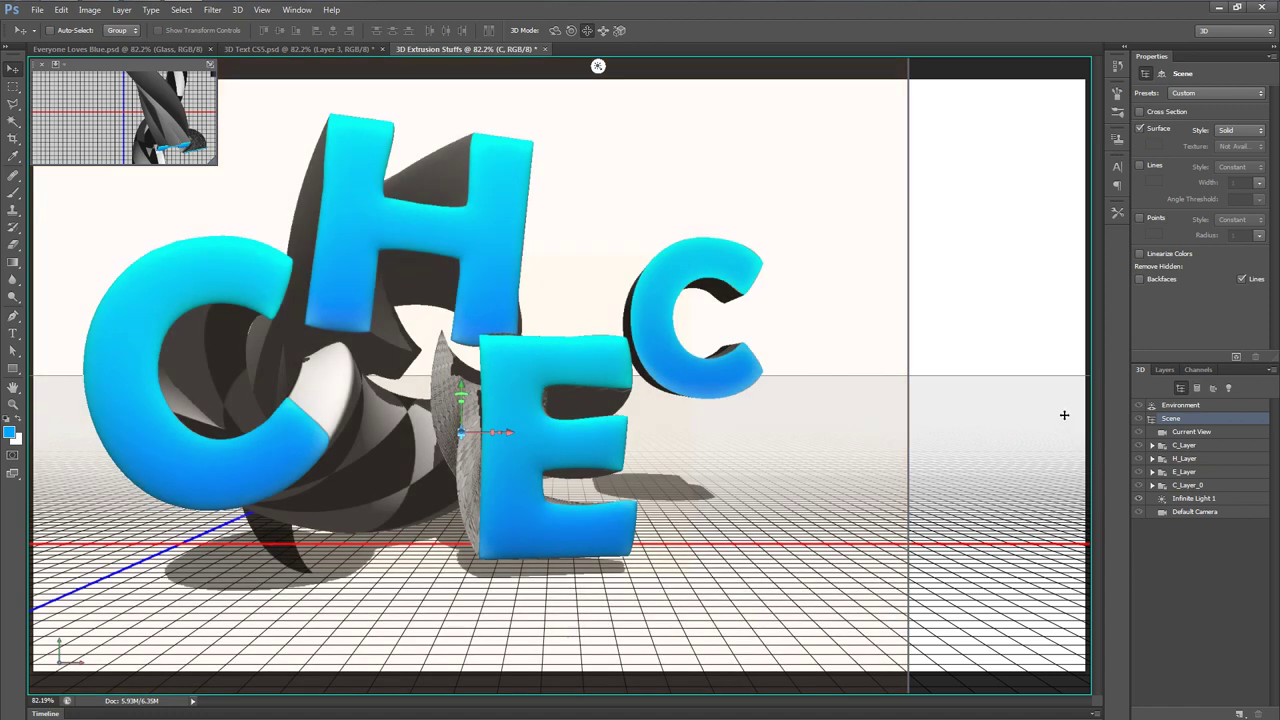
{"action": "left_click", "coordinate": [1165, 370]}
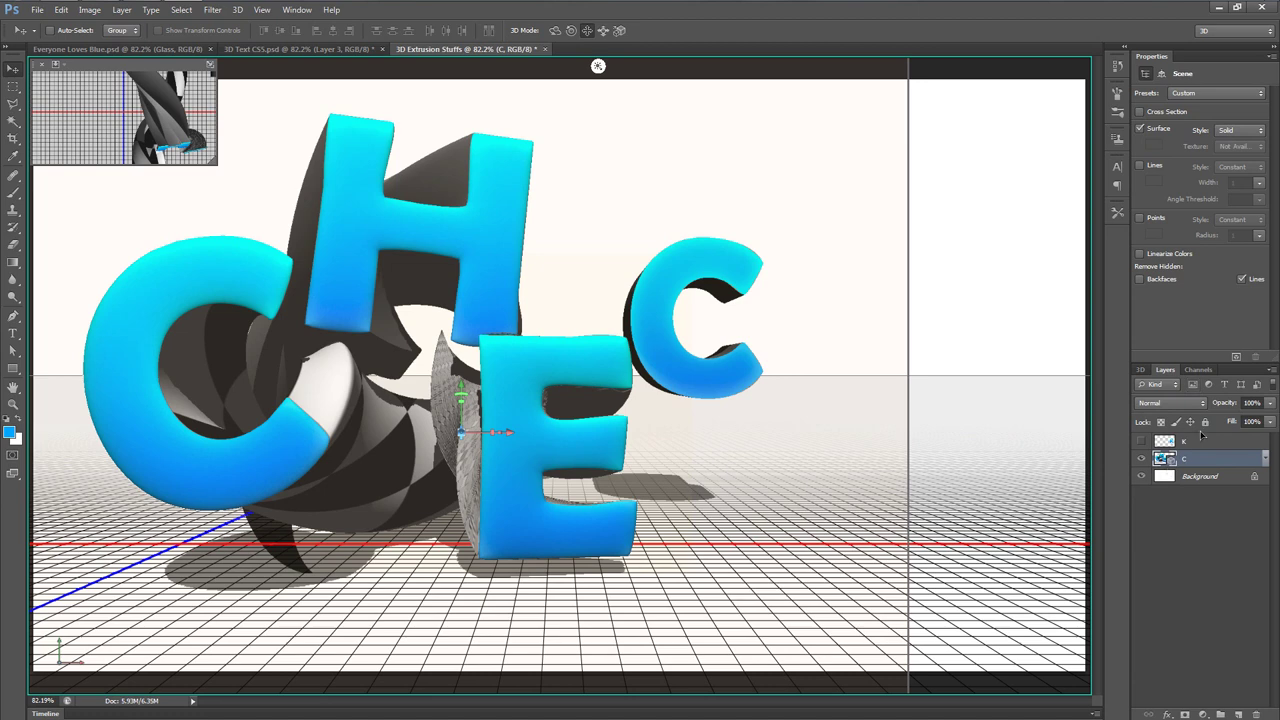
{"action": "left_click", "coordinate": [1140, 370]}
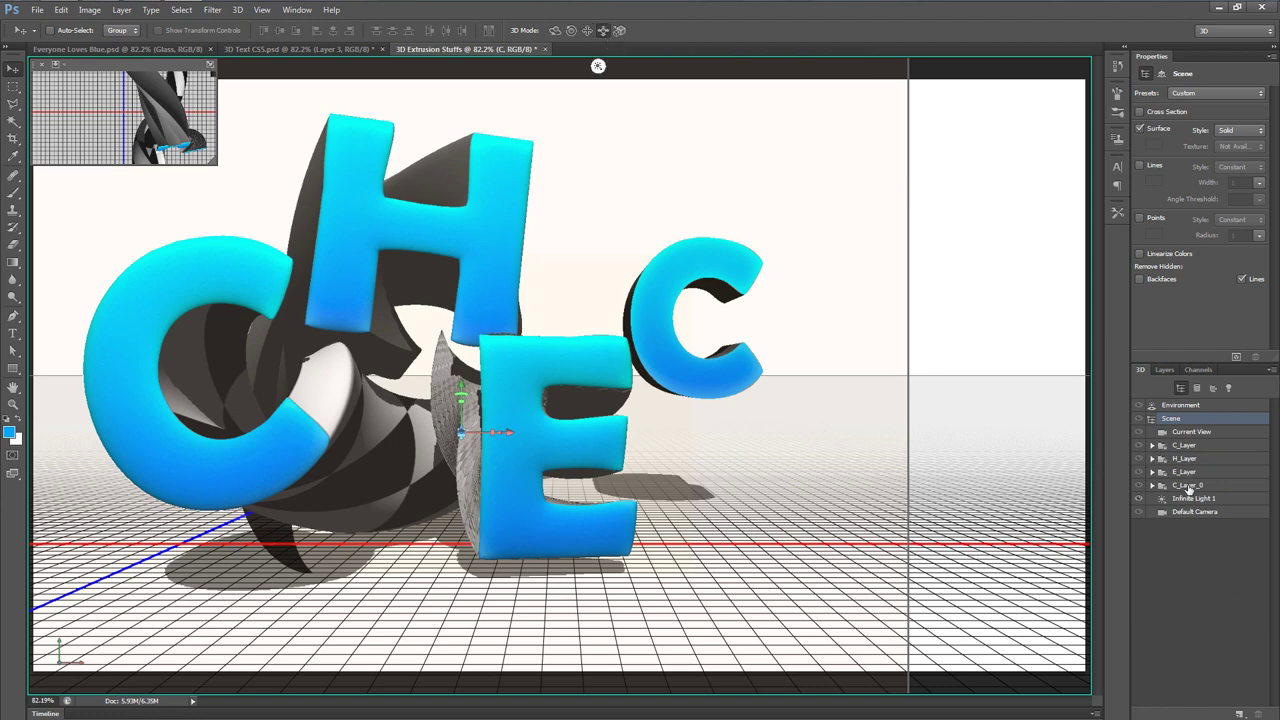
Step: Position the second C mesh above the E: slide it closer, roll it clockwise, turn it slightly left, then move it up and right
{"action": "left_click", "coordinate": [1190, 486]}
{"action": "left_click", "coordinate": [1200, 498]}
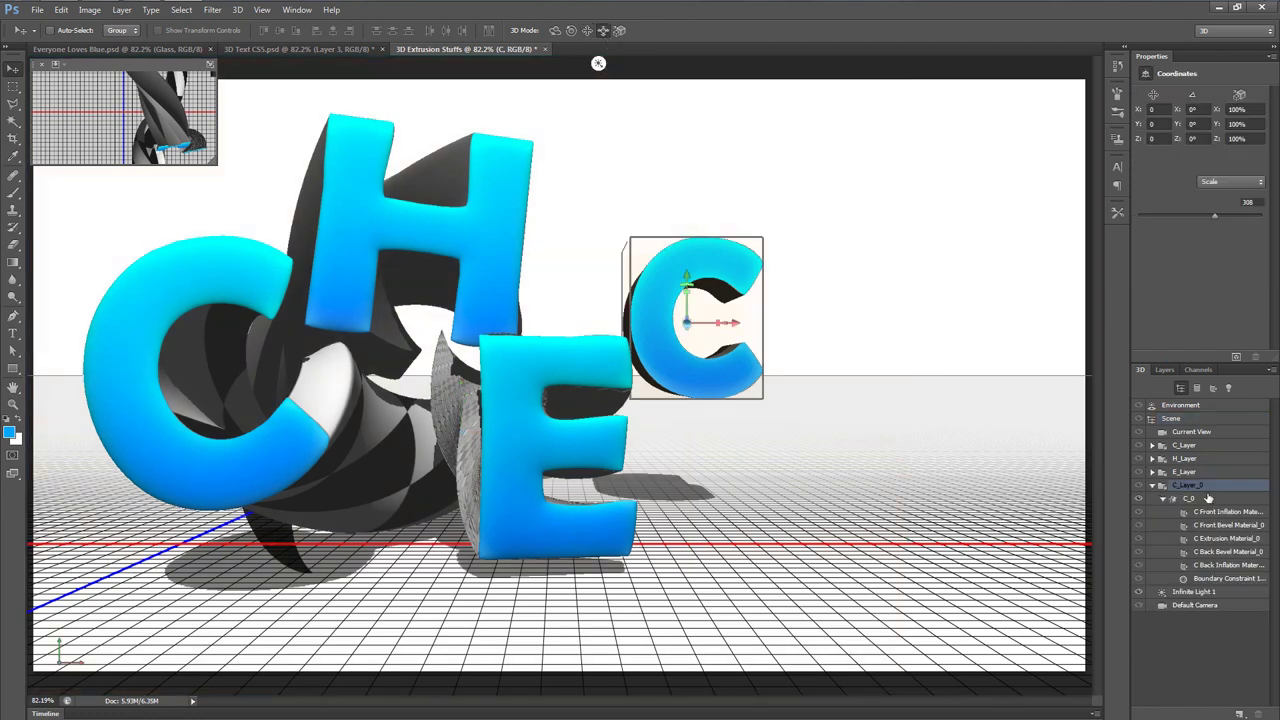
{"action": "left_click_drag", "start_coordinate": [844, 424], "coordinate": [797, 451]}
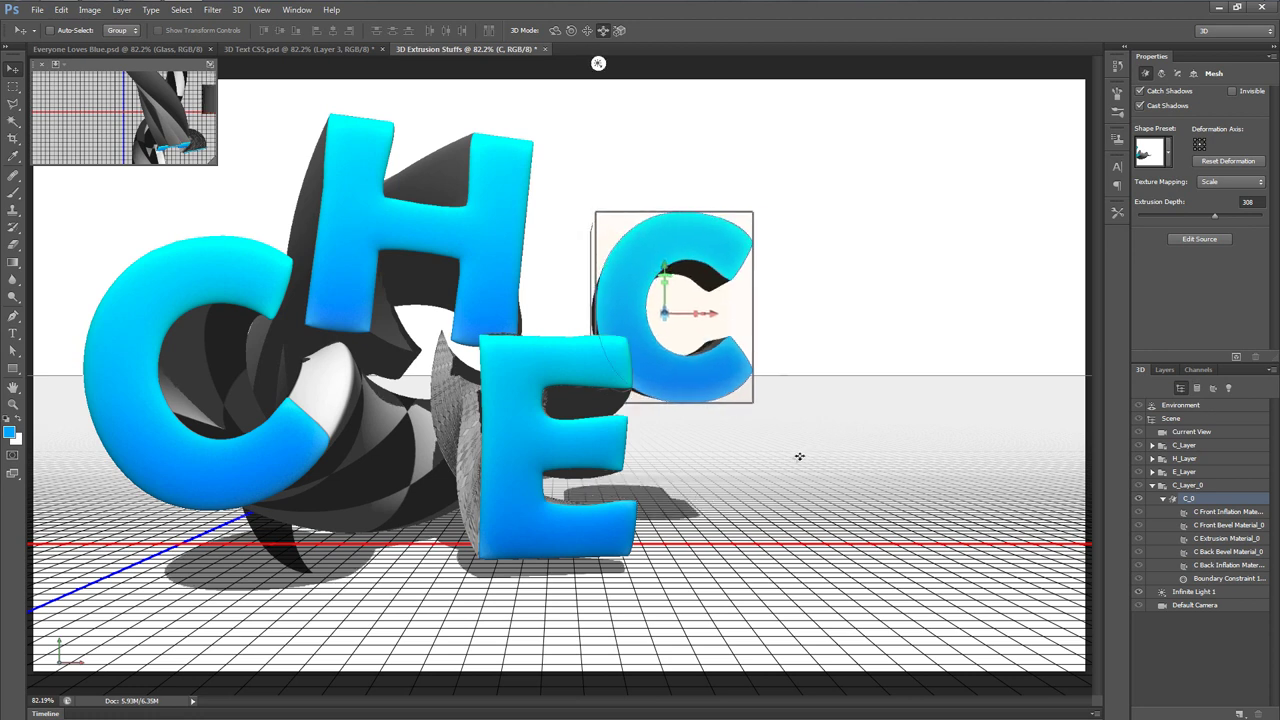
{"action": "left_click", "coordinate": [571, 30]}
{"action": "left_click_drag", "start_coordinate": [774, 227], "coordinate": [909, 234]}
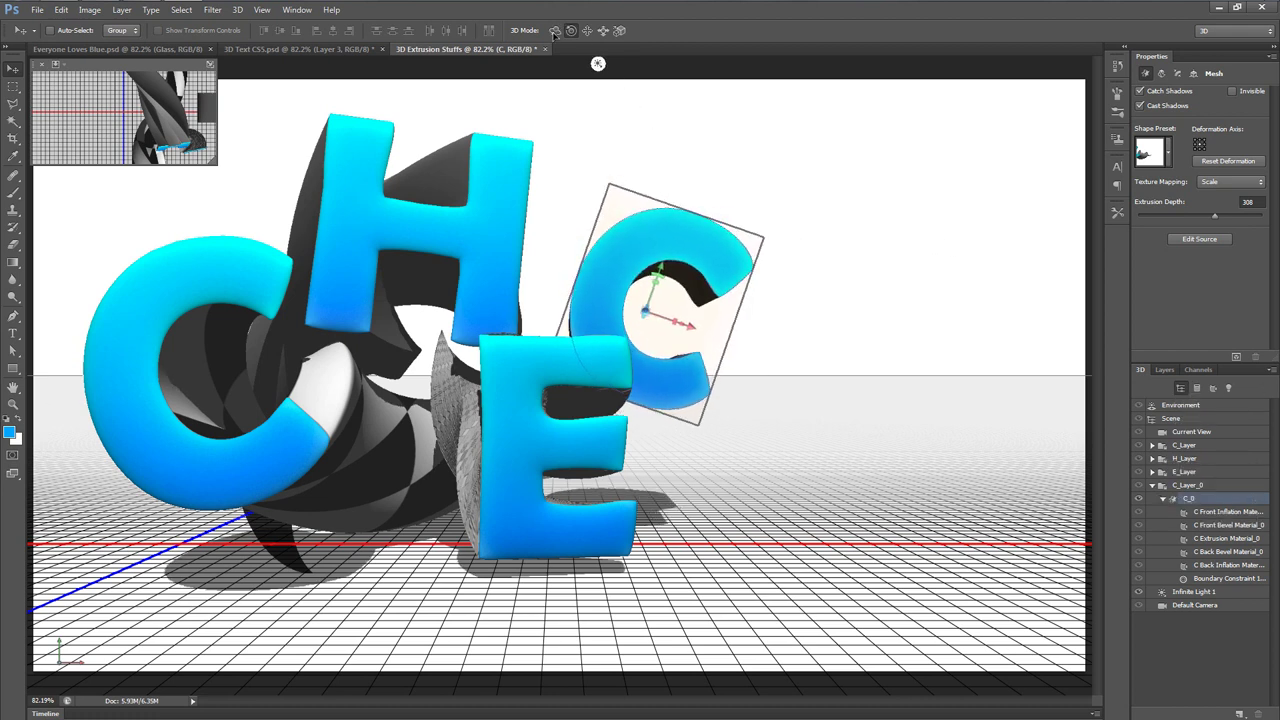
{"action": "left_click_drag", "start_coordinate": [916, 282], "coordinate": [786, 280]}
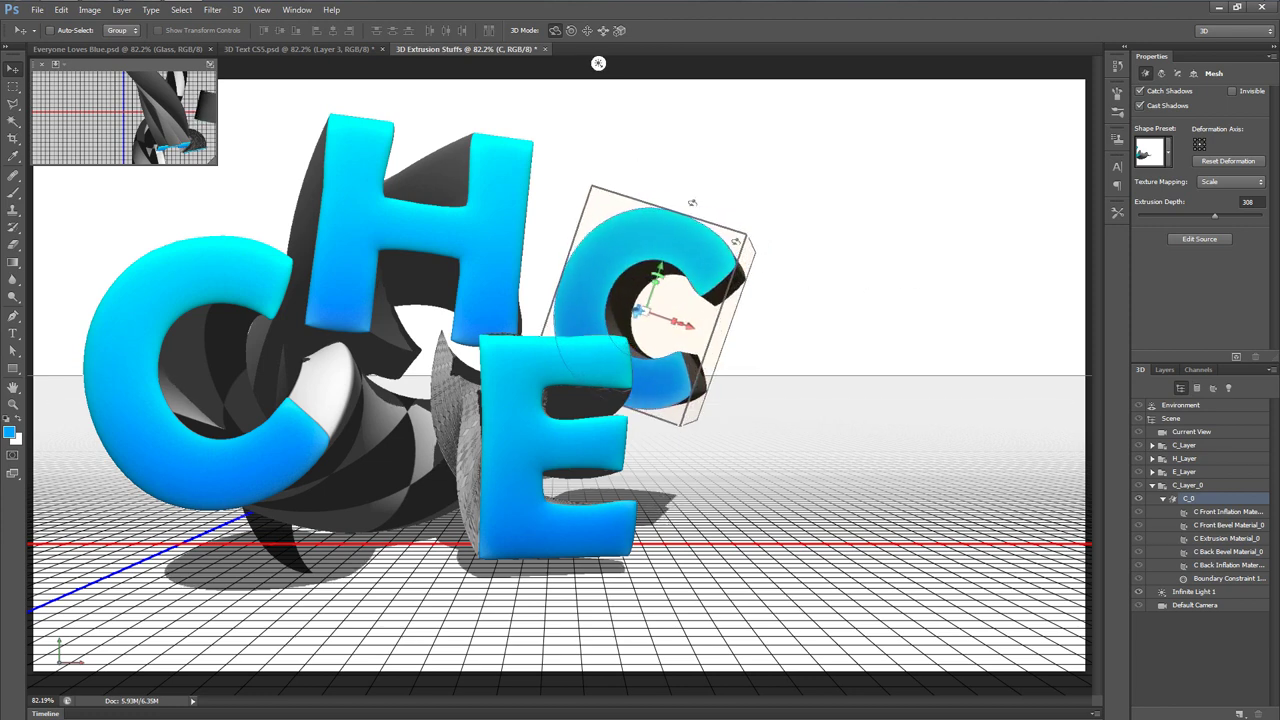
{"action": "left_click", "coordinate": [587, 30]}
{"action": "left_click_drag", "start_coordinate": [817, 366], "coordinate": [829, 380]}
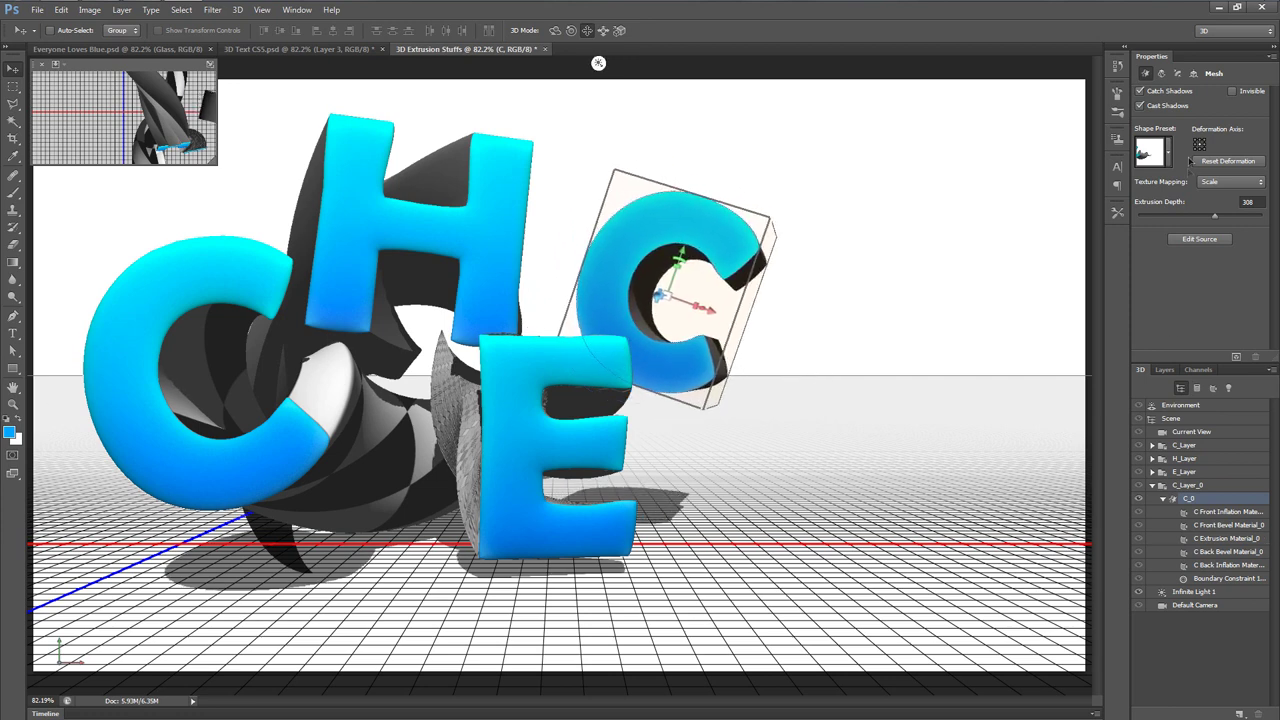
Step: Deform the second C's extrusion with a twist of -109°, a taper of 66% and a small negative horizontal bend angle
{"action": "left_click", "coordinate": [1161, 73]}
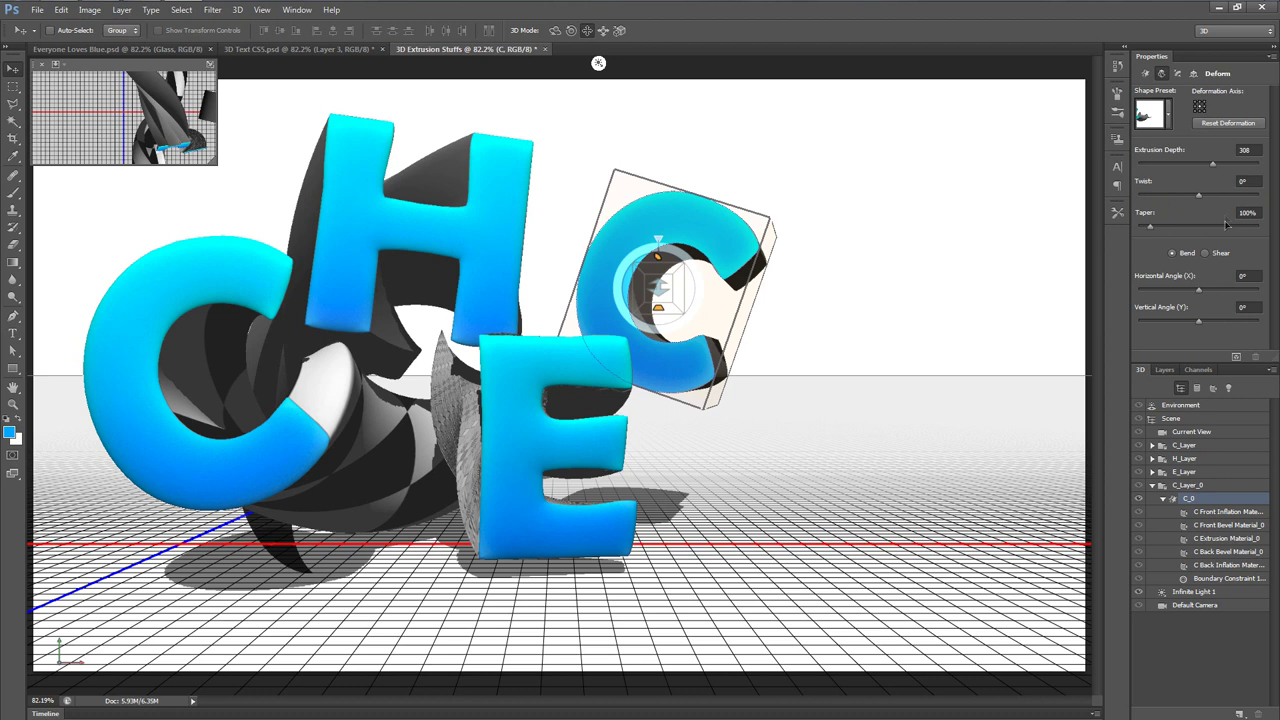
{"action": "left_click_drag", "start_coordinate": [1200, 196], "coordinate": [1199, 198]}
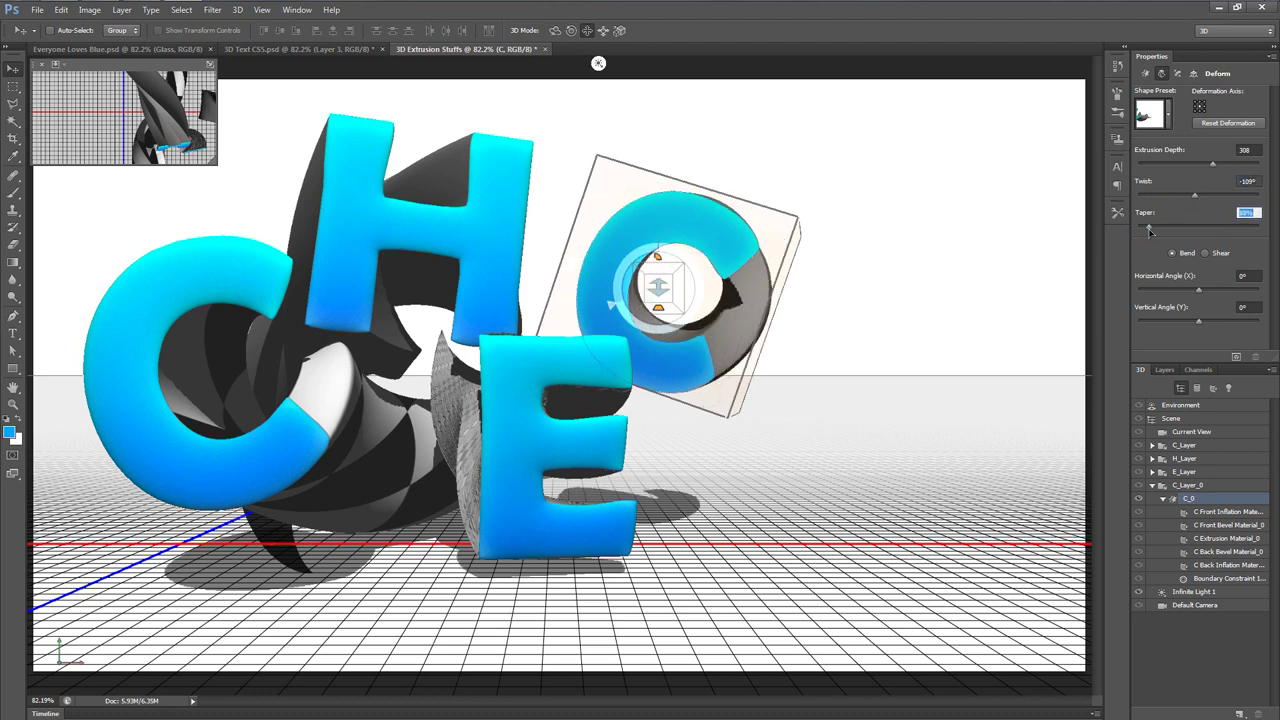
{"action": "left_click_drag", "start_coordinate": [1148, 228], "coordinate": [1149, 231]}
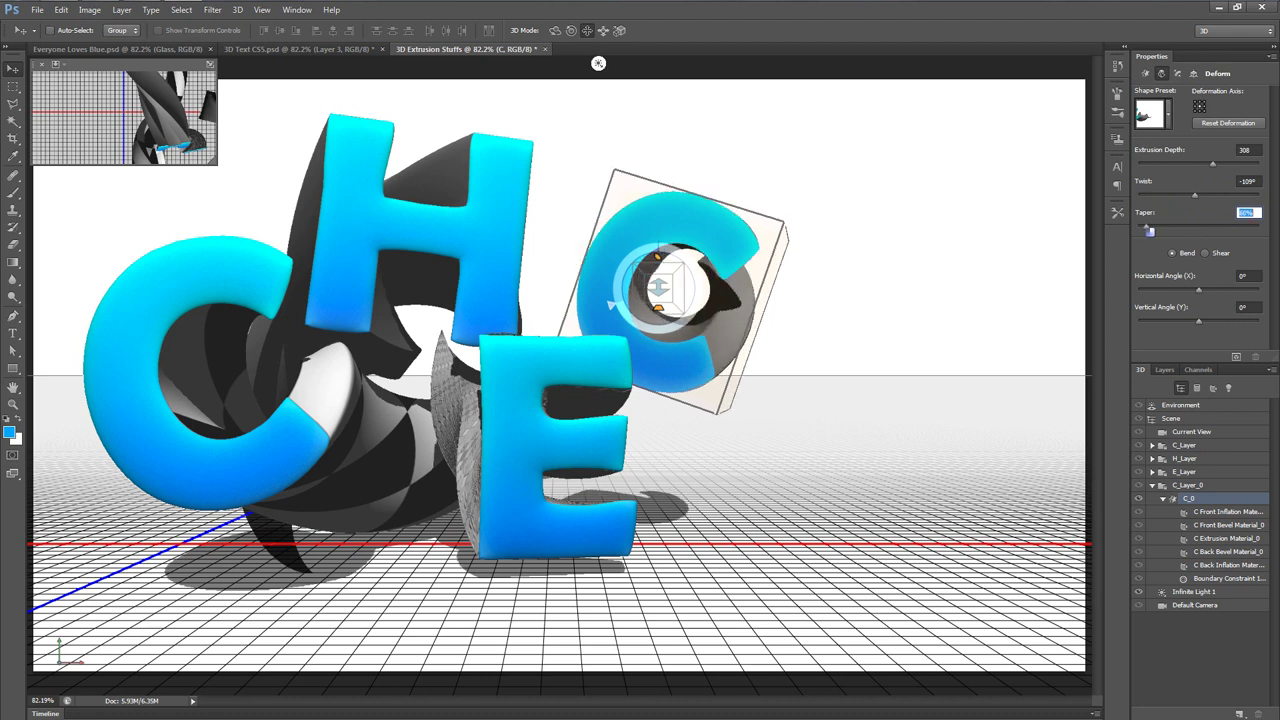
{"action": "left_click_drag", "start_coordinate": [1199, 292], "coordinate": [1195, 297]}
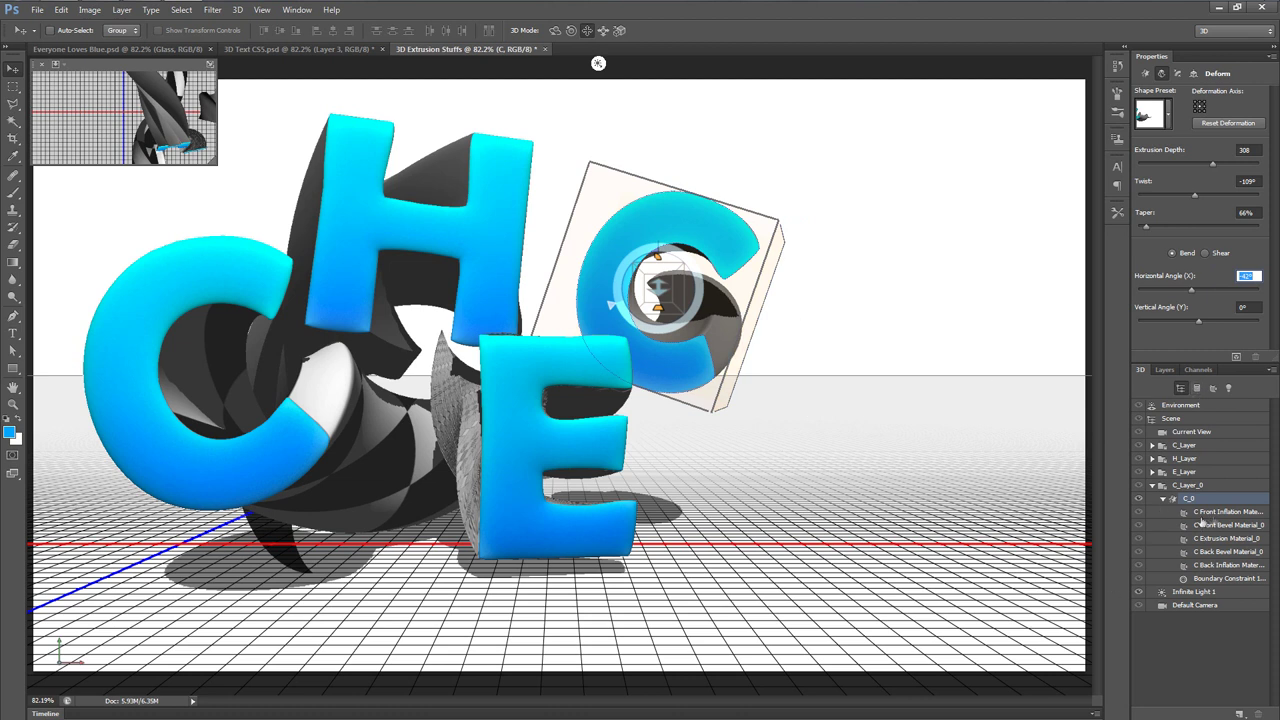
Step: Inflate the second C's front cap with a strength of 5%
{"action": "left_click", "coordinate": [1177, 73]}
{"action": "left_click", "coordinate": [1250, 243]}
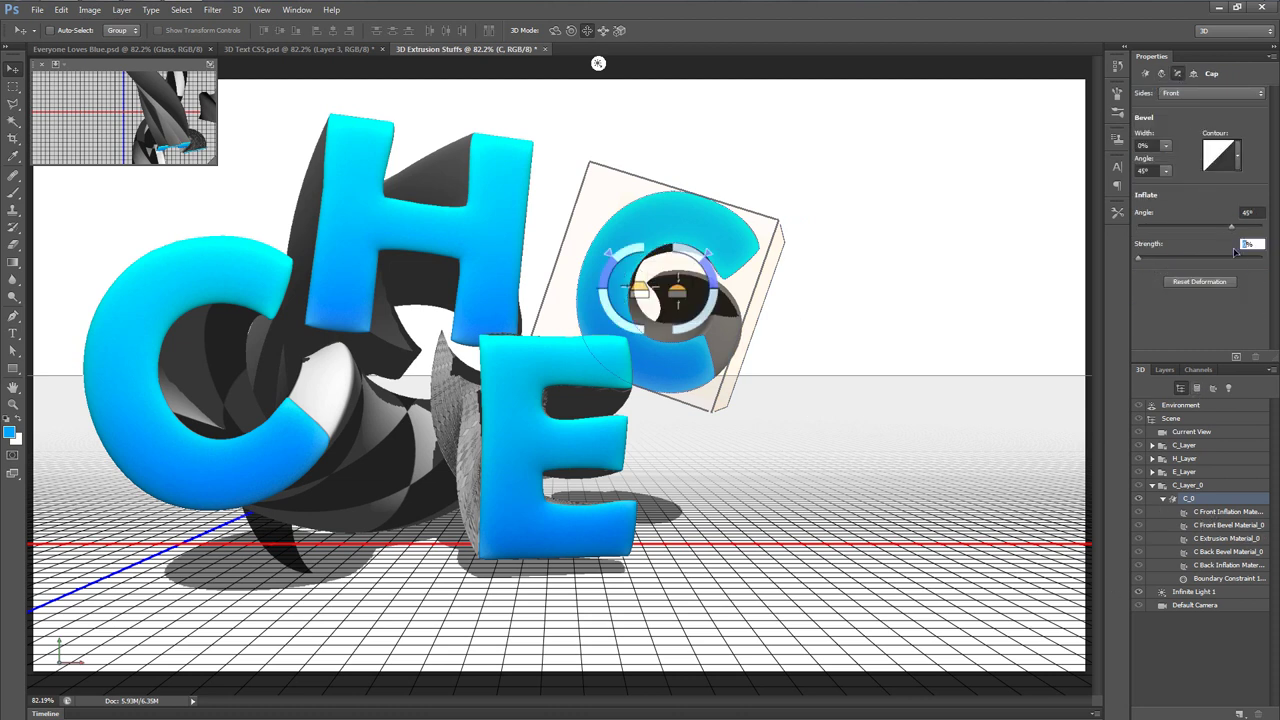
{"action": "type", "text": "5"}
{"action": "key", "text": "Return"}
Step: Apply the plain-striped red textured material preset, the middle of the three red ones, to the second C's extrusion
{"action": "left_click", "coordinate": [1228, 541]}
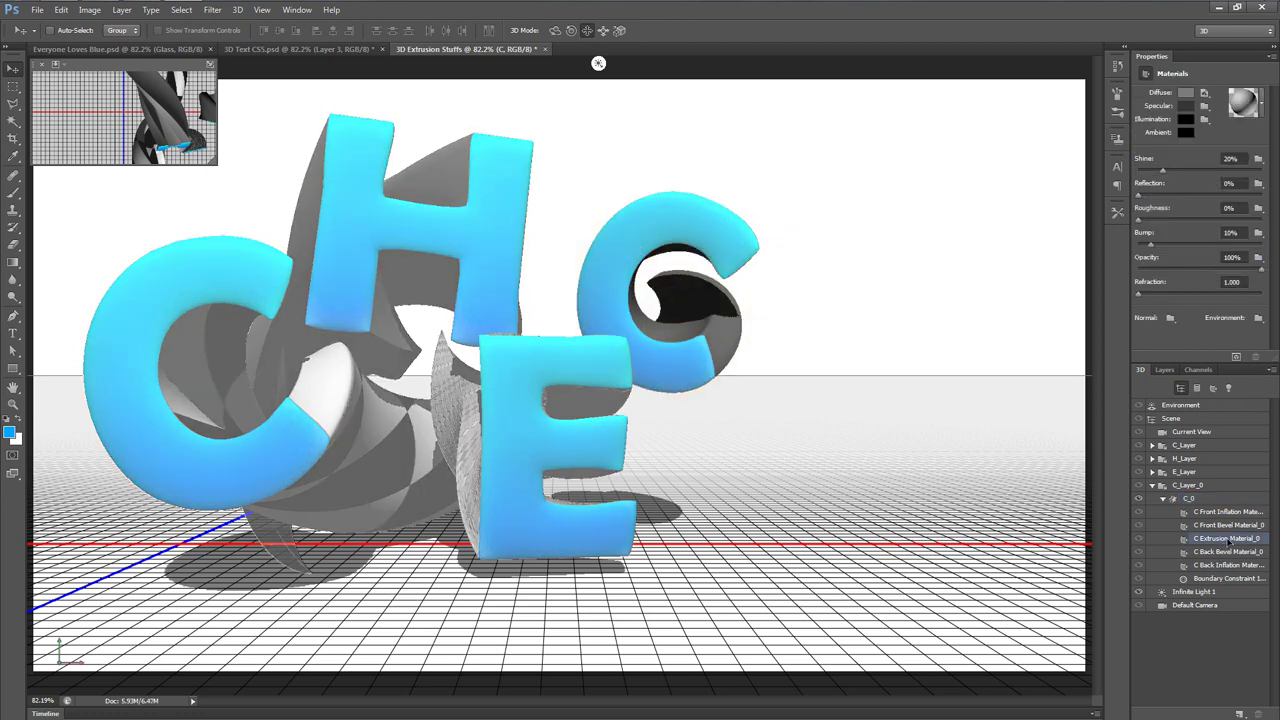
{"action": "left_click", "coordinate": [1263, 110]}
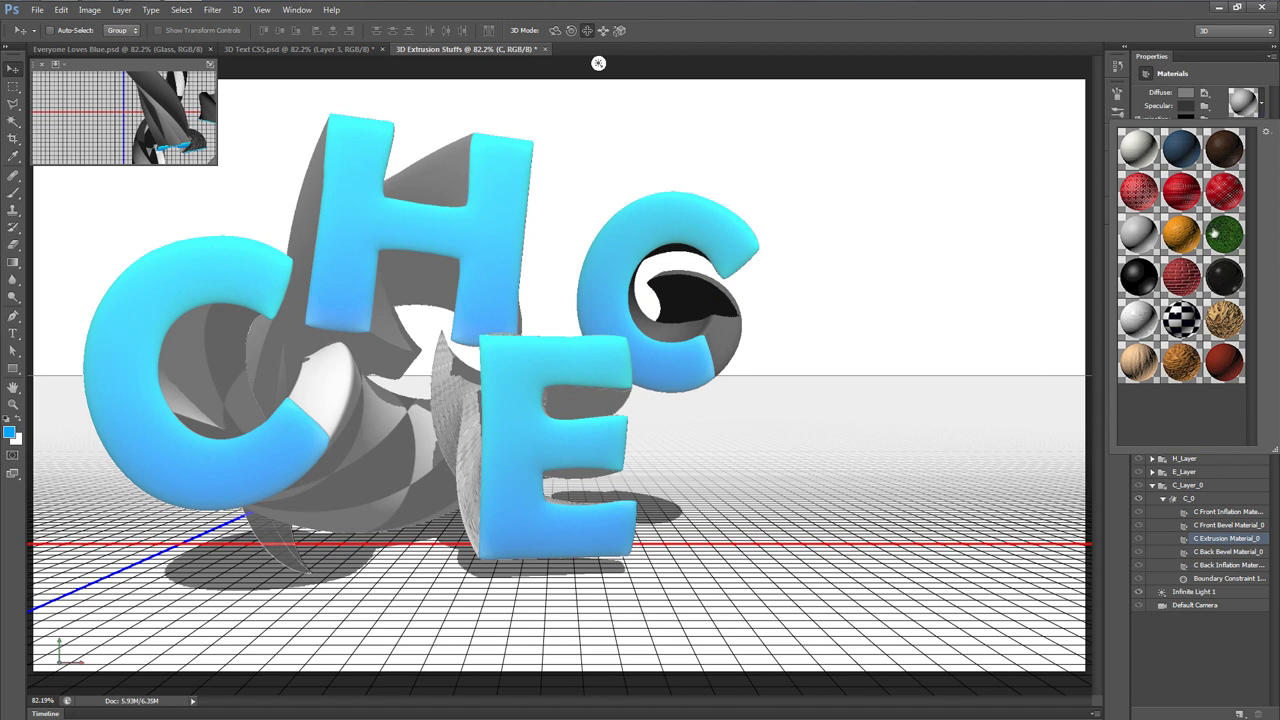
{"action": "left_click", "coordinate": [1183, 195]}
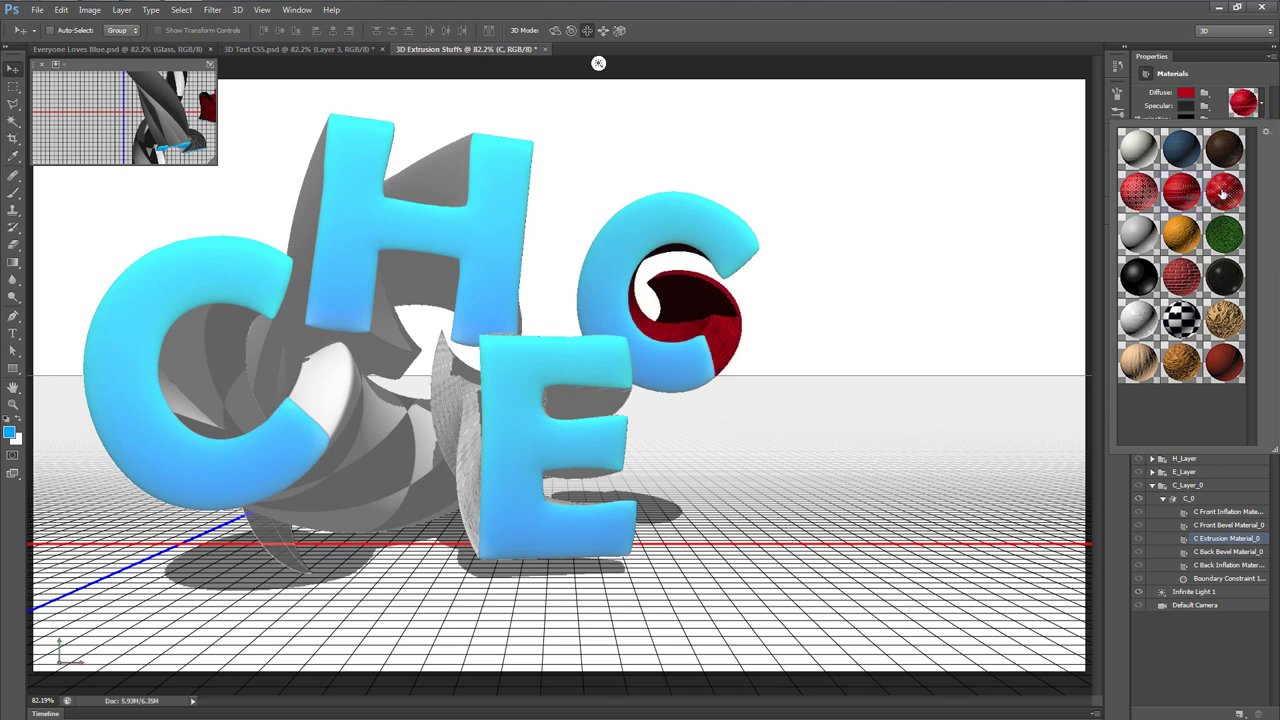
{"action": "left_click", "coordinate": [1265, 113]}
Step: Change the second C extrusion material's diffuse color to grey 878787 and set its reflection to 100%
{"action": "left_click", "coordinate": [1185, 93]}
{"action": "left_click_drag", "start_coordinate": [680, 334], "coordinate": [594, 322]}
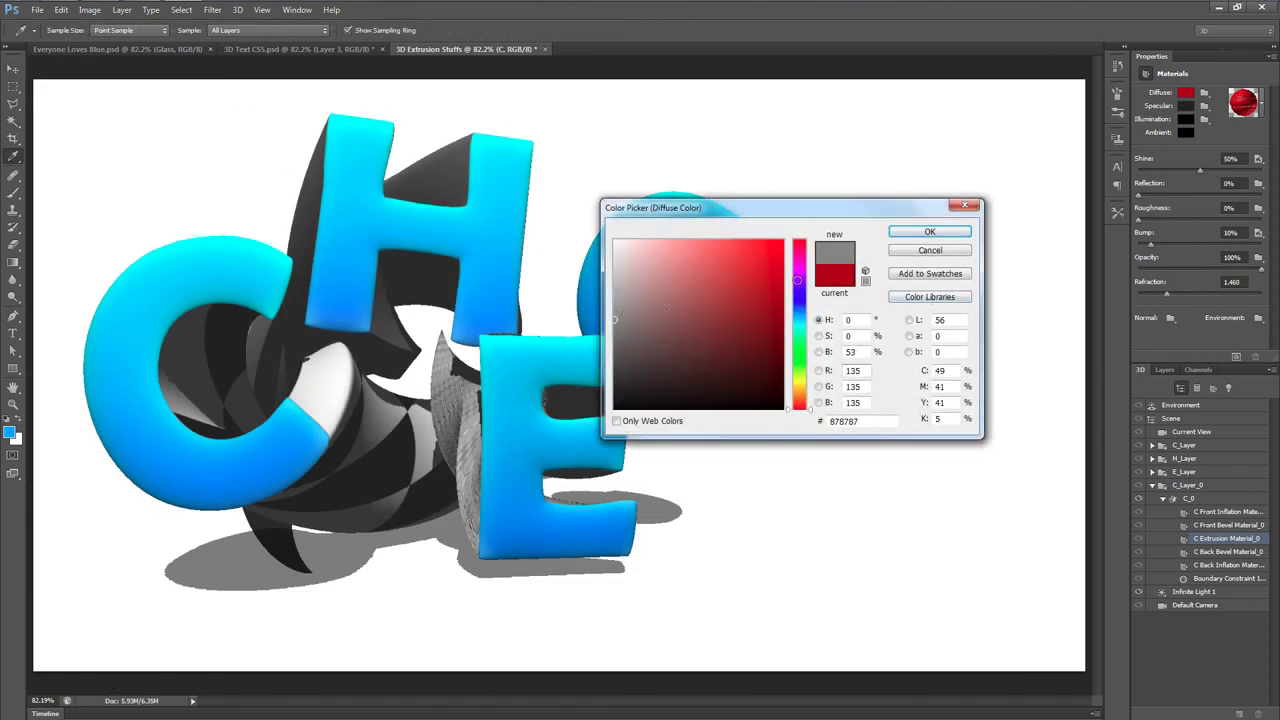
{"action": "left_click", "coordinate": [963, 233]}
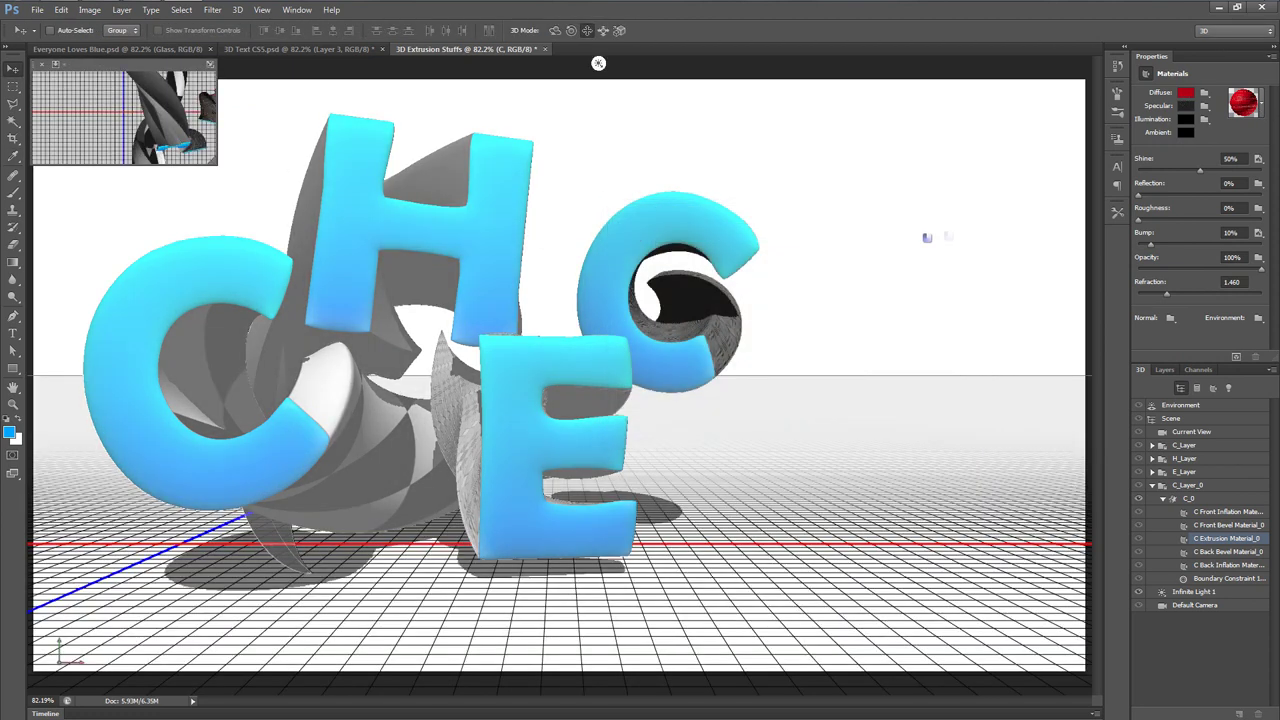
{"action": "left_click_drag", "start_coordinate": [1140, 197], "coordinate": [1270, 198]}
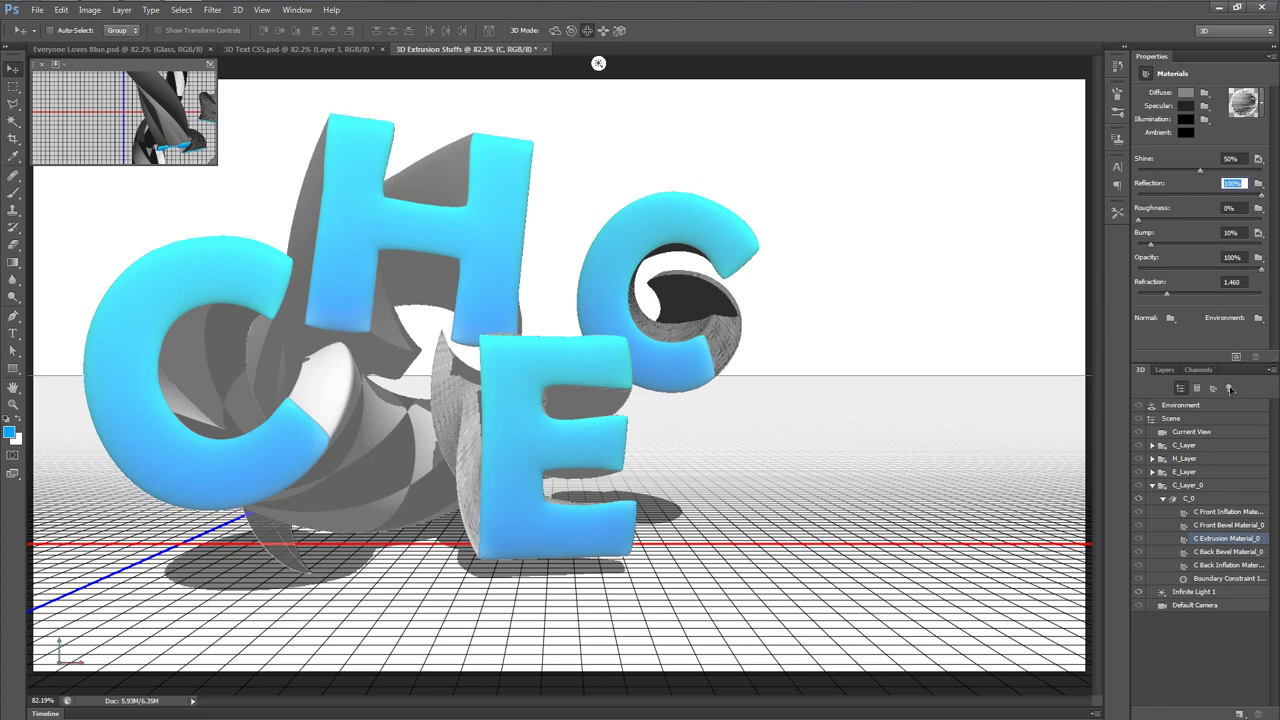
Step: Turn the K layer into a 3D extrusion and merge it into the 3D lettering scene
{"action": "left_click", "coordinate": [1165, 369]}
{"action": "left_click", "coordinate": [1186, 443]}
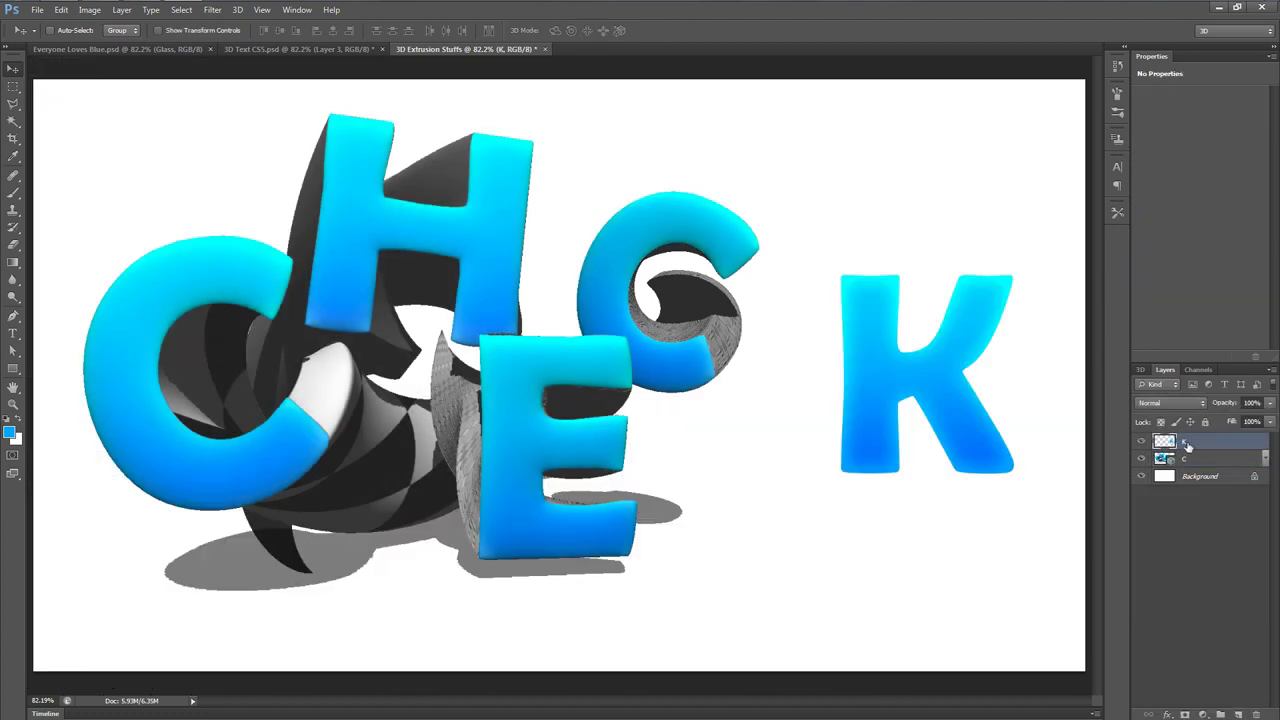
{"action": "left_click", "coordinate": [237, 9]}
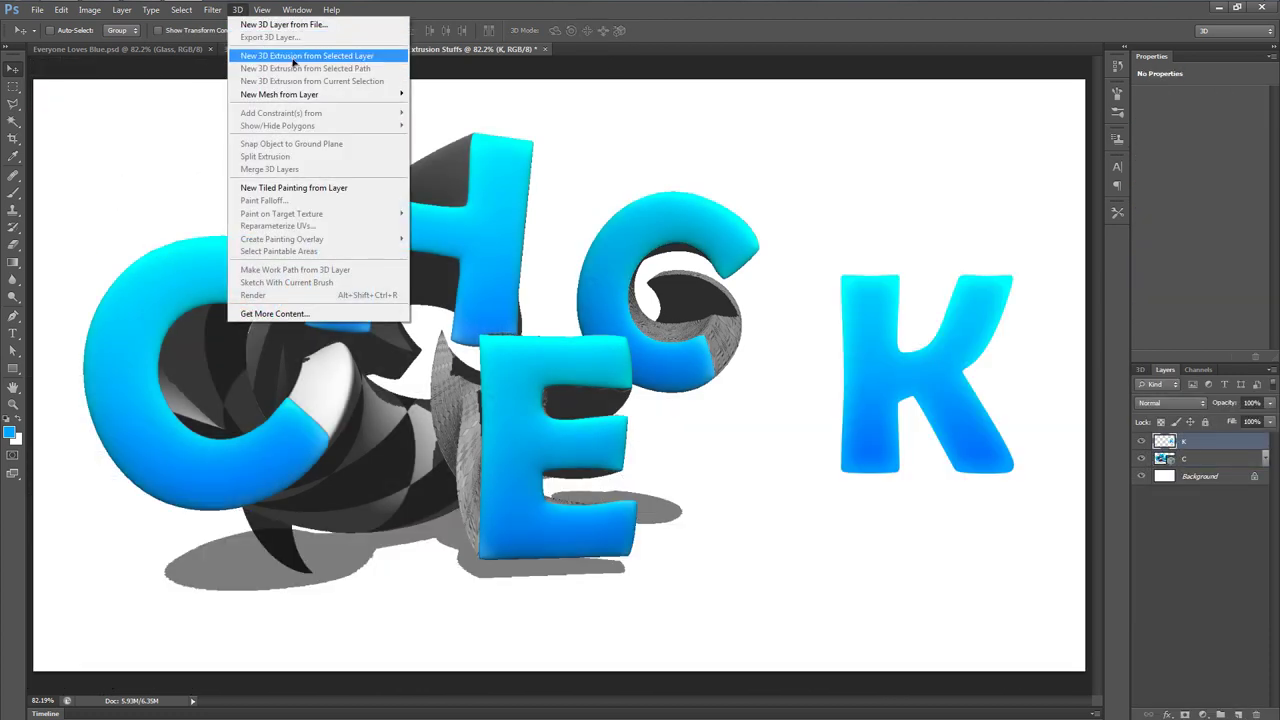
{"action": "left_click", "coordinate": [293, 56]}
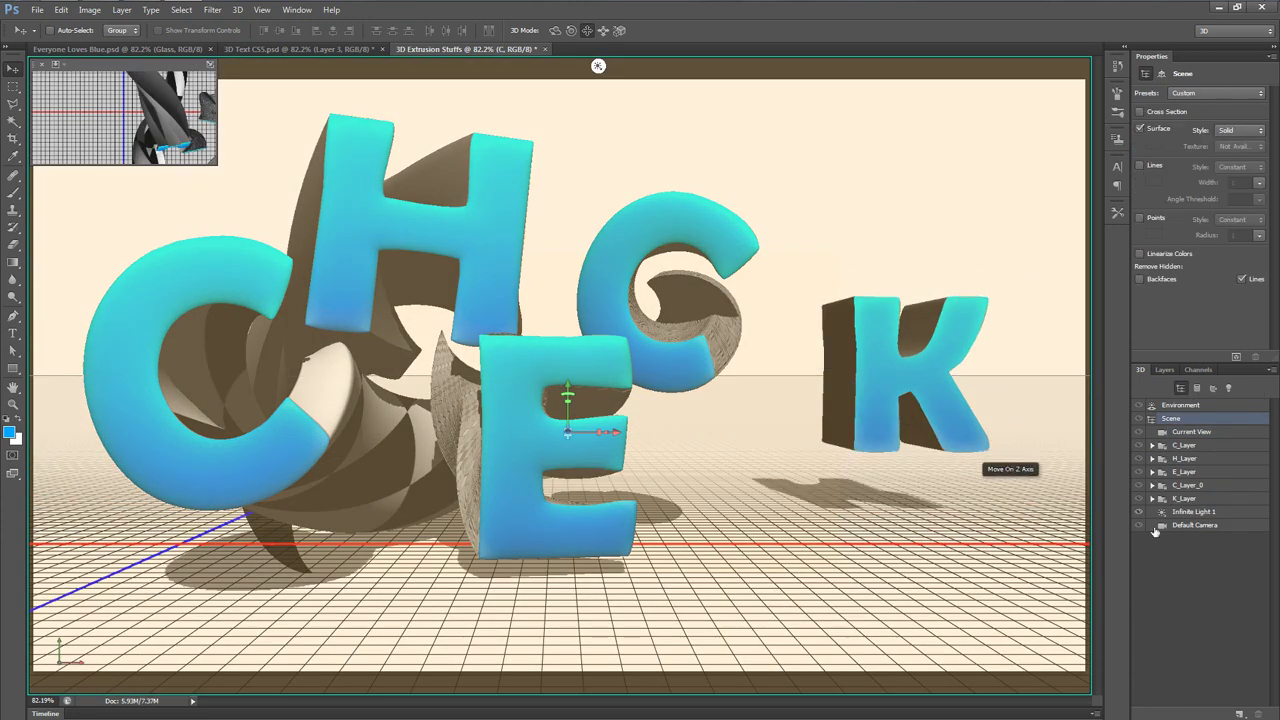
Step: Bring the K mesh closer, turn it to reveal its left side, and move it down level with the E
{"action": "left_click", "coordinate": [1185, 498]}
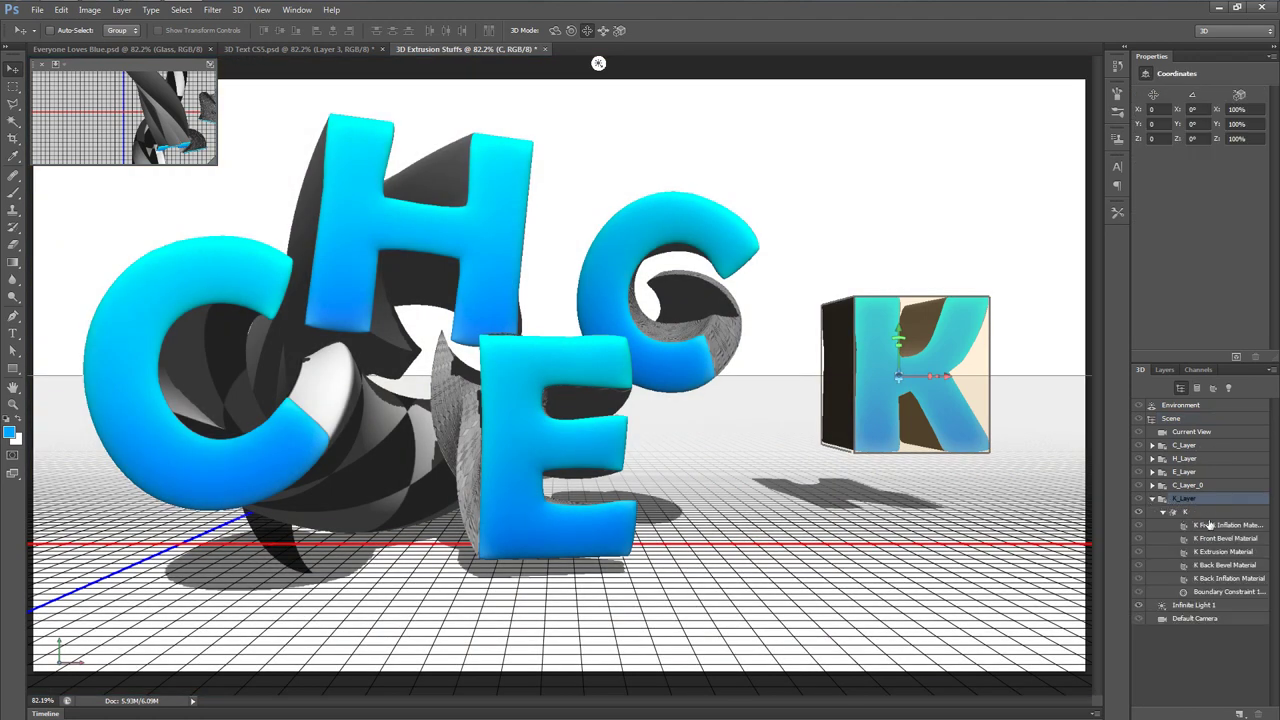
{"action": "left_click", "coordinate": [1203, 513]}
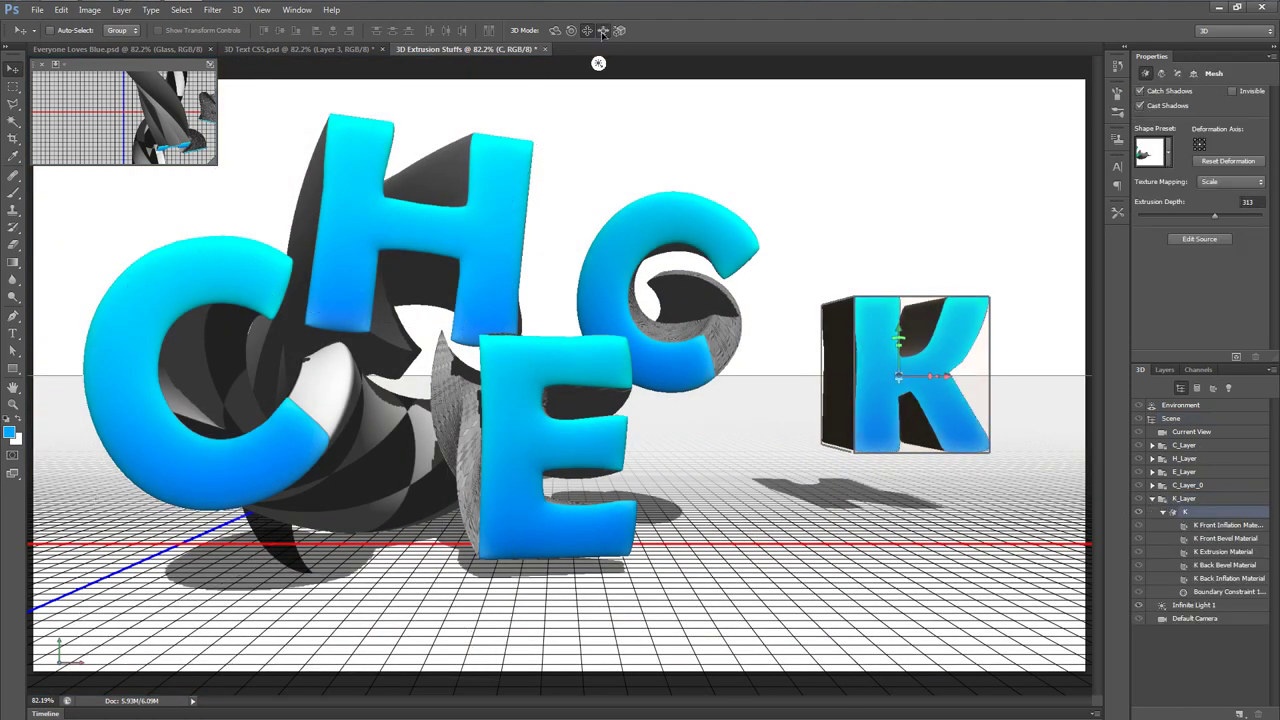
{"action": "left_click_drag", "start_coordinate": [808, 511], "coordinate": [670, 580]}
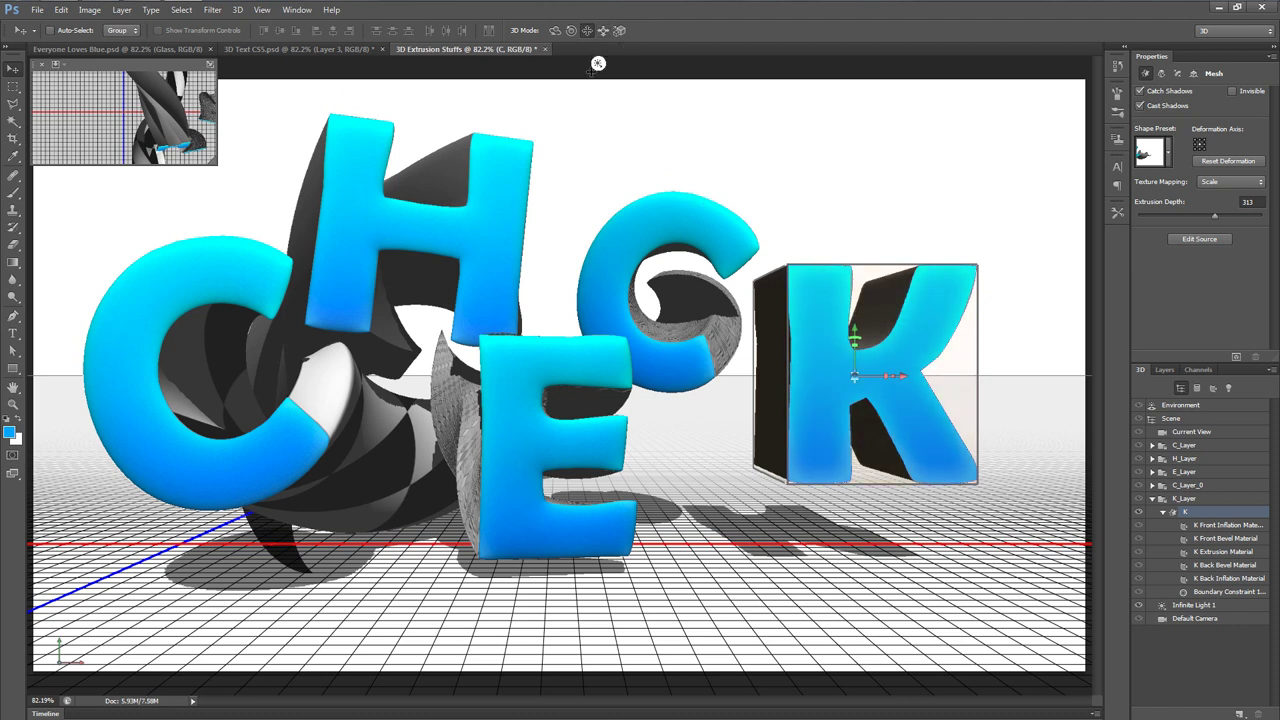
{"action": "left_click_drag", "start_coordinate": [886, 180], "coordinate": [977, 189]}
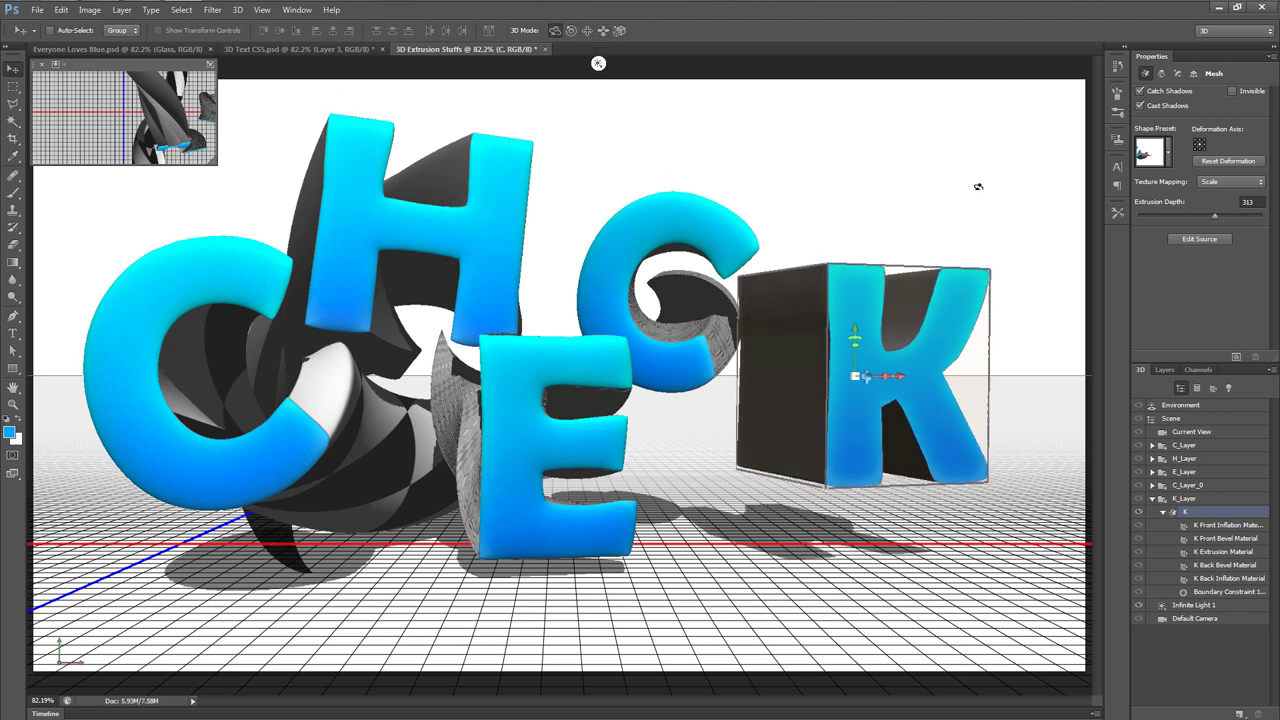
{"action": "left_click", "coordinate": [587, 30]}
{"action": "left_click_drag", "start_coordinate": [912, 172], "coordinate": [905, 198]}
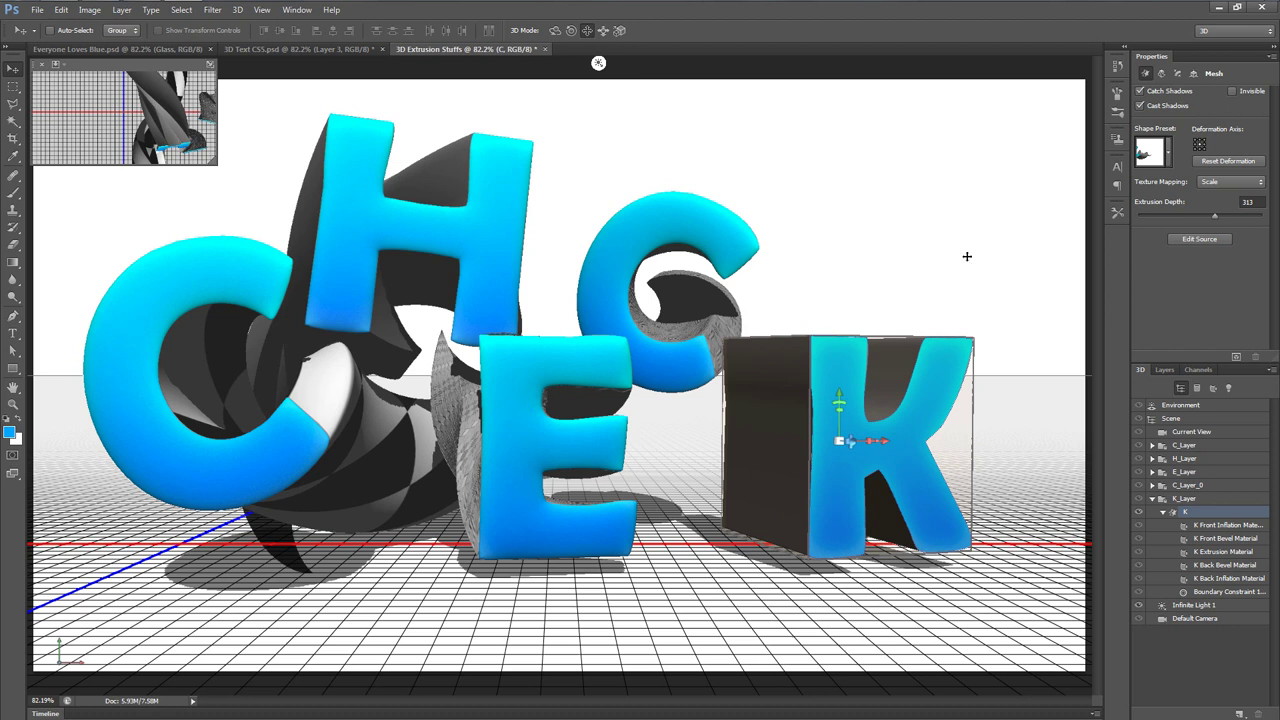
Step: Deform the K mesh to an extrusion depth of 2500 with a taper of 0%
{"action": "left_click", "coordinate": [1161, 73]}
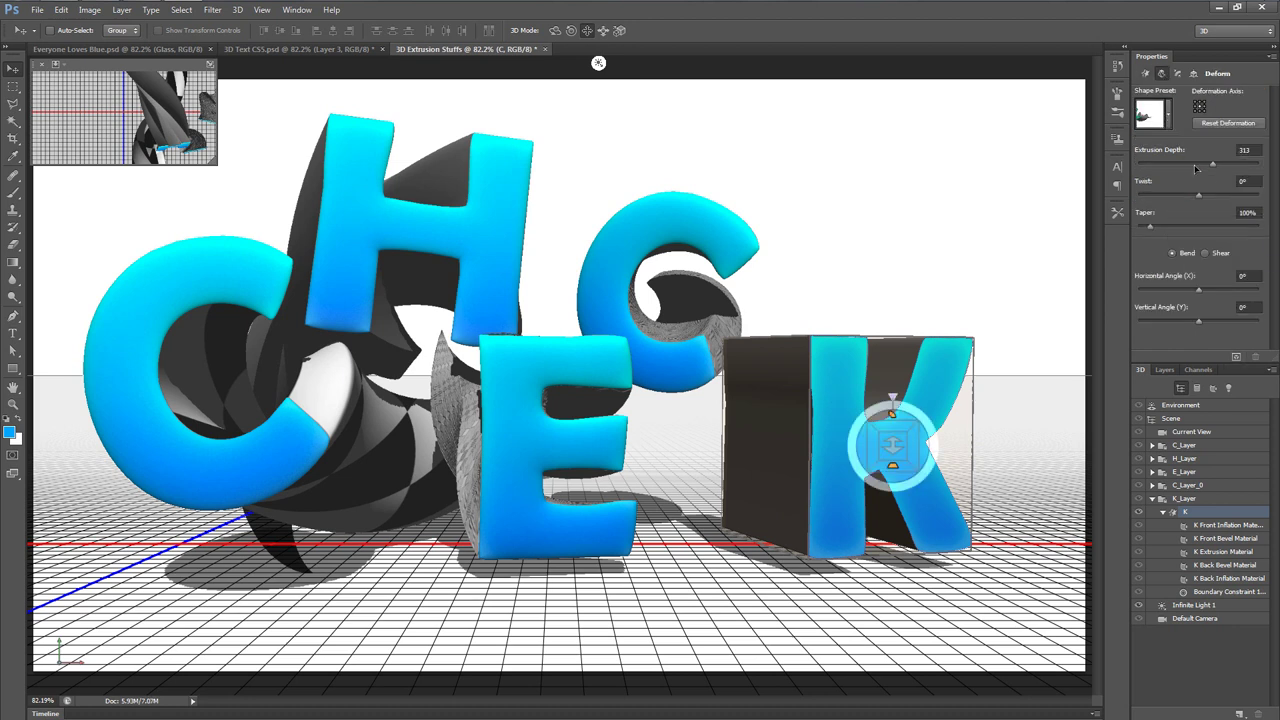
{"action": "left_click_drag", "start_coordinate": [1218, 170], "coordinate": [1252, 168]}
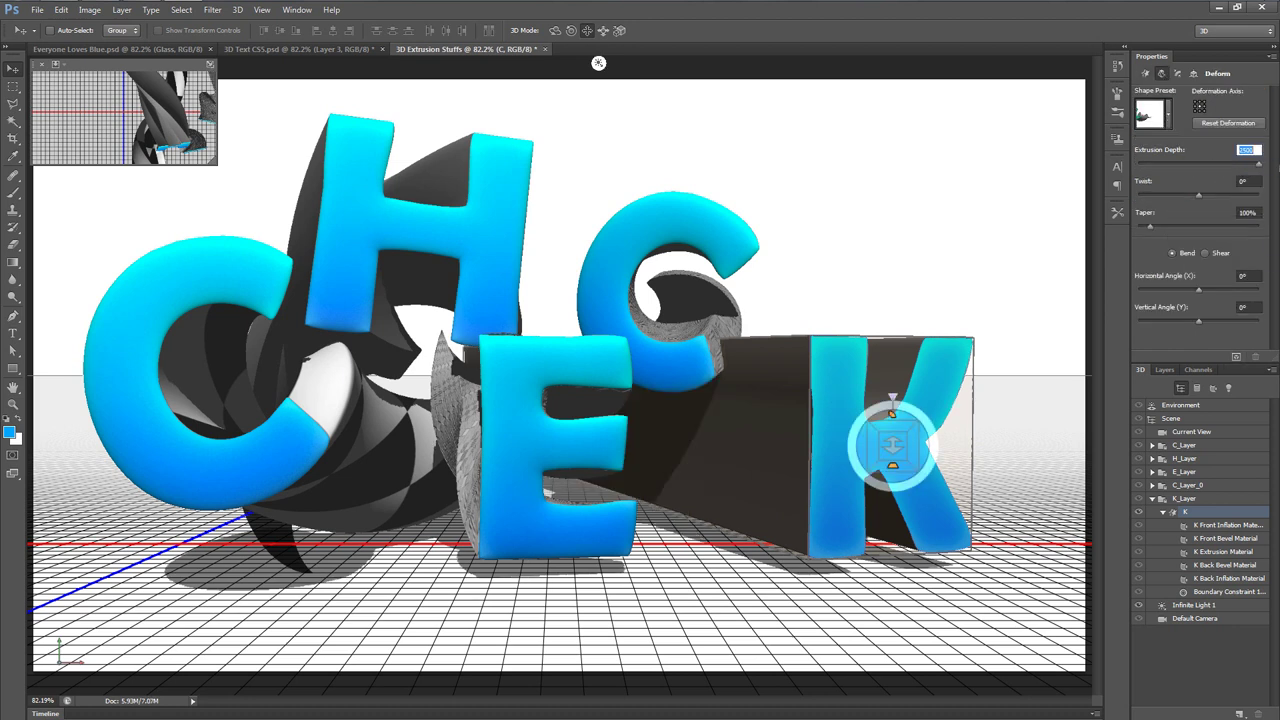
{"action": "left_click_drag", "start_coordinate": [1149, 228], "coordinate": [1131, 230]}
Step: Twist the K's extrusion and bend it along its horizontal angle so it curls up behind the letters
{"action": "left_click", "coordinate": [1212, 202]}
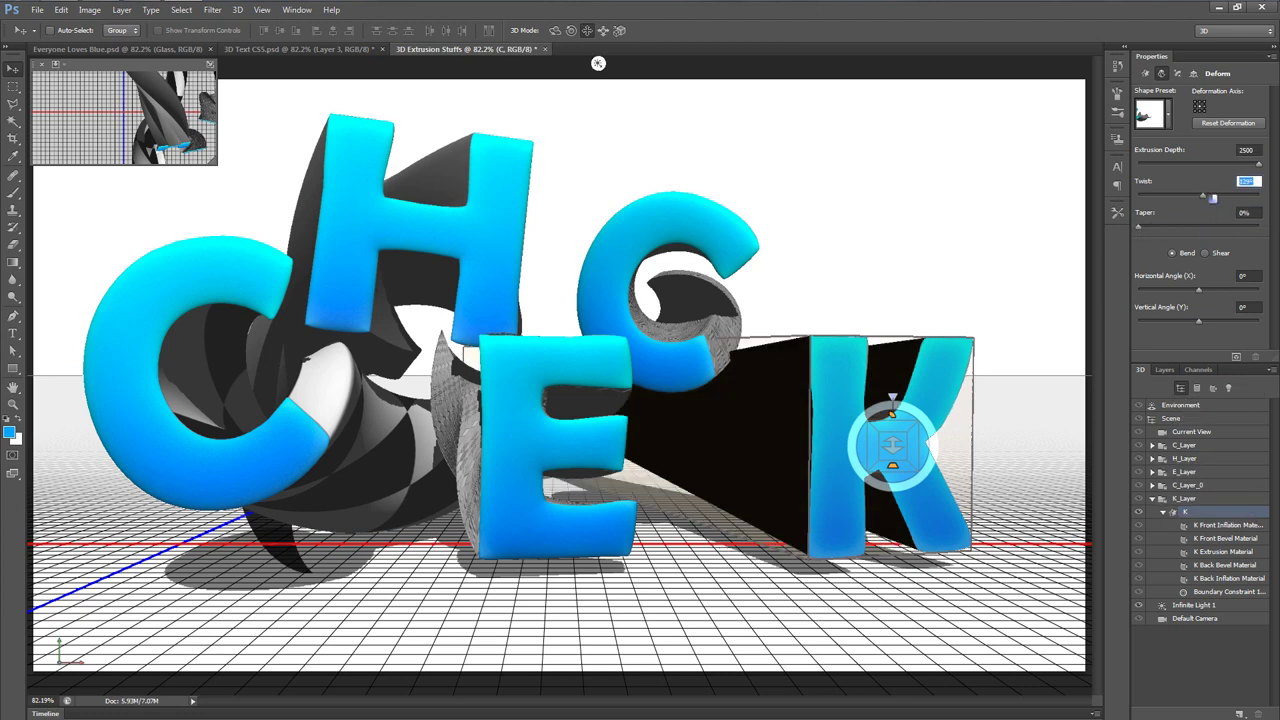
{"action": "left_click_drag", "start_coordinate": [1212, 198], "coordinate": [1219, 200]}
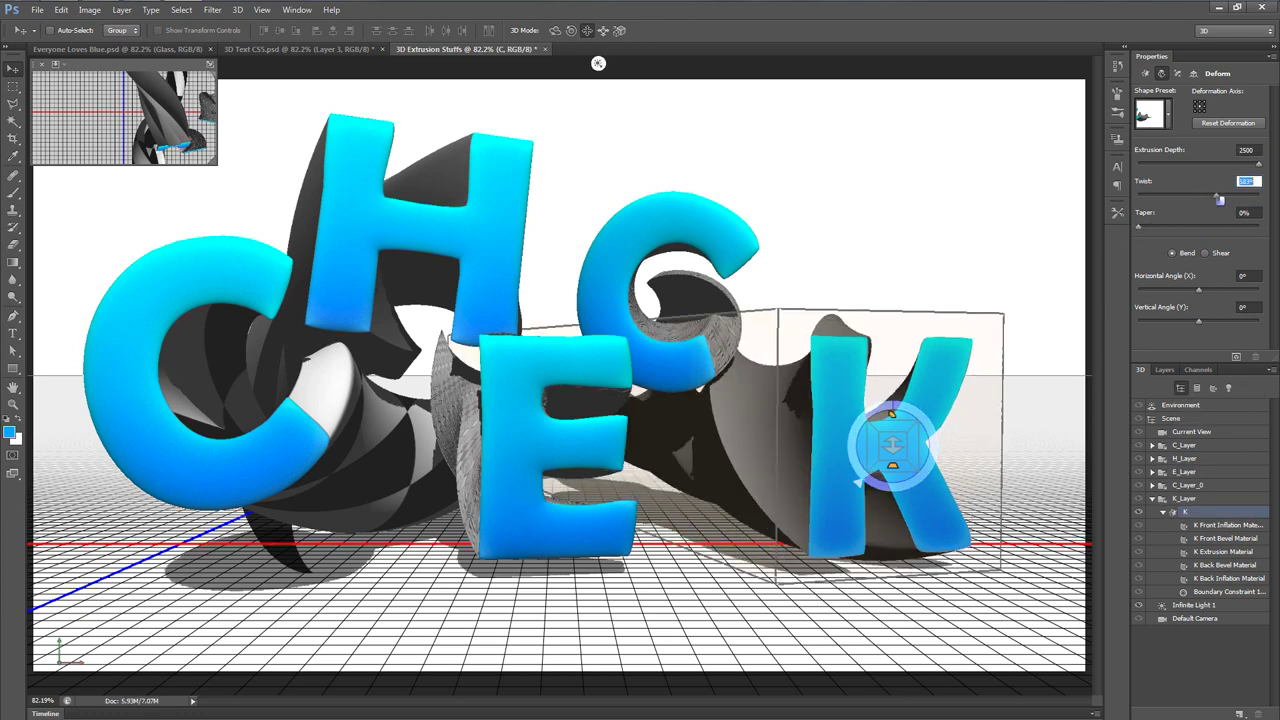
{"action": "left_click", "coordinate": [1202, 291]}
{"action": "left_click_drag", "start_coordinate": [1208, 292], "coordinate": [1178, 293]}
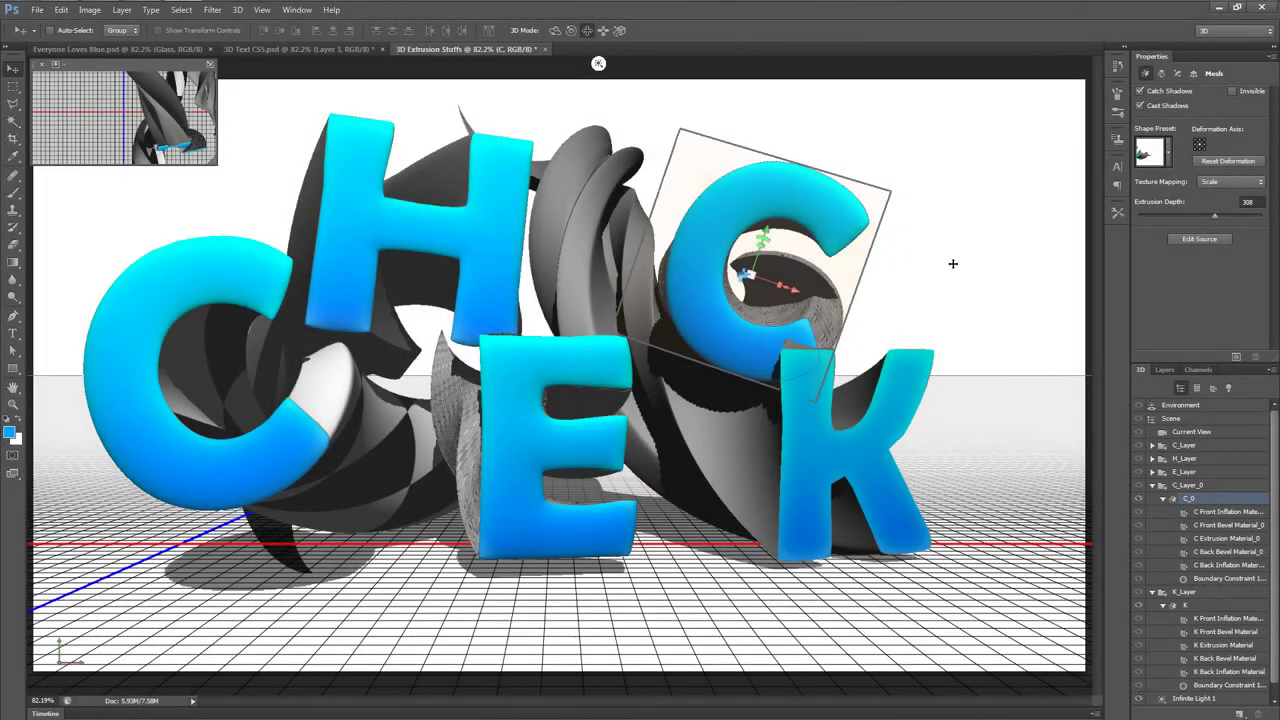
Step: Move the second C mesh up and slightly left so it sits clear above the K
{"action": "left_click_drag", "start_coordinate": [948, 254], "coordinate": [947, 262]}
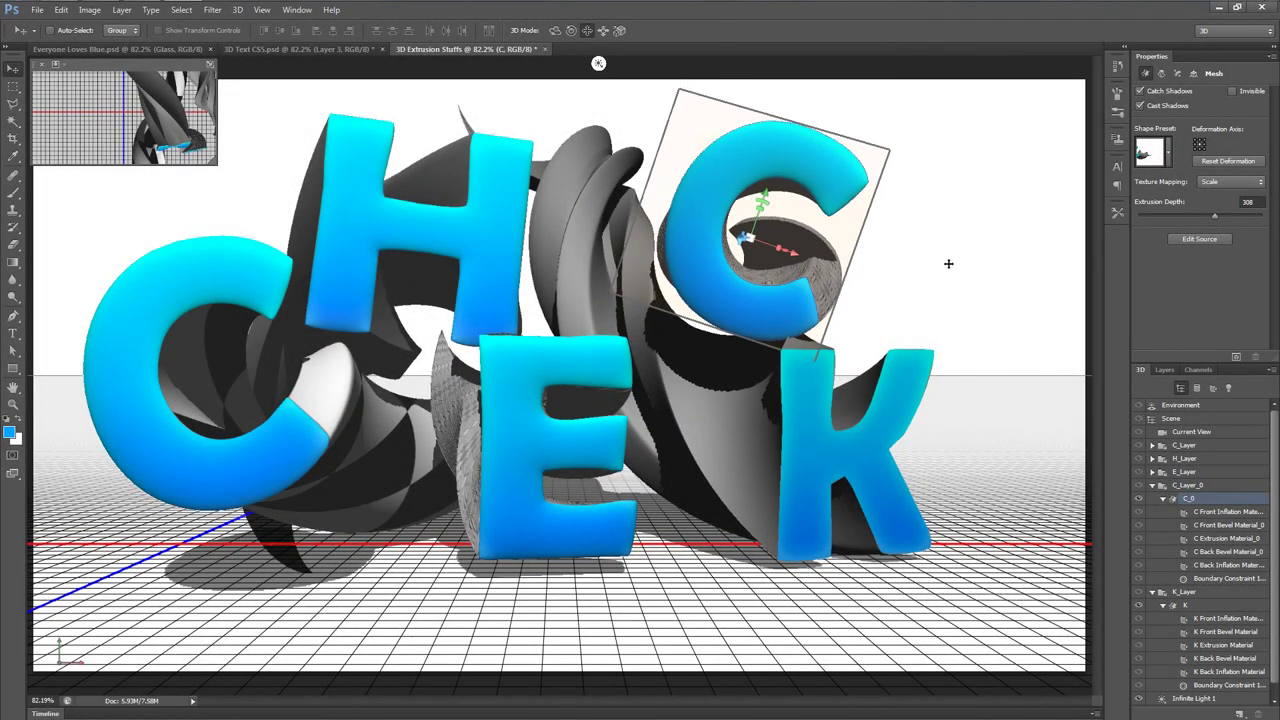
{"action": "left_click_drag", "start_coordinate": [946, 259], "coordinate": [937, 253]}
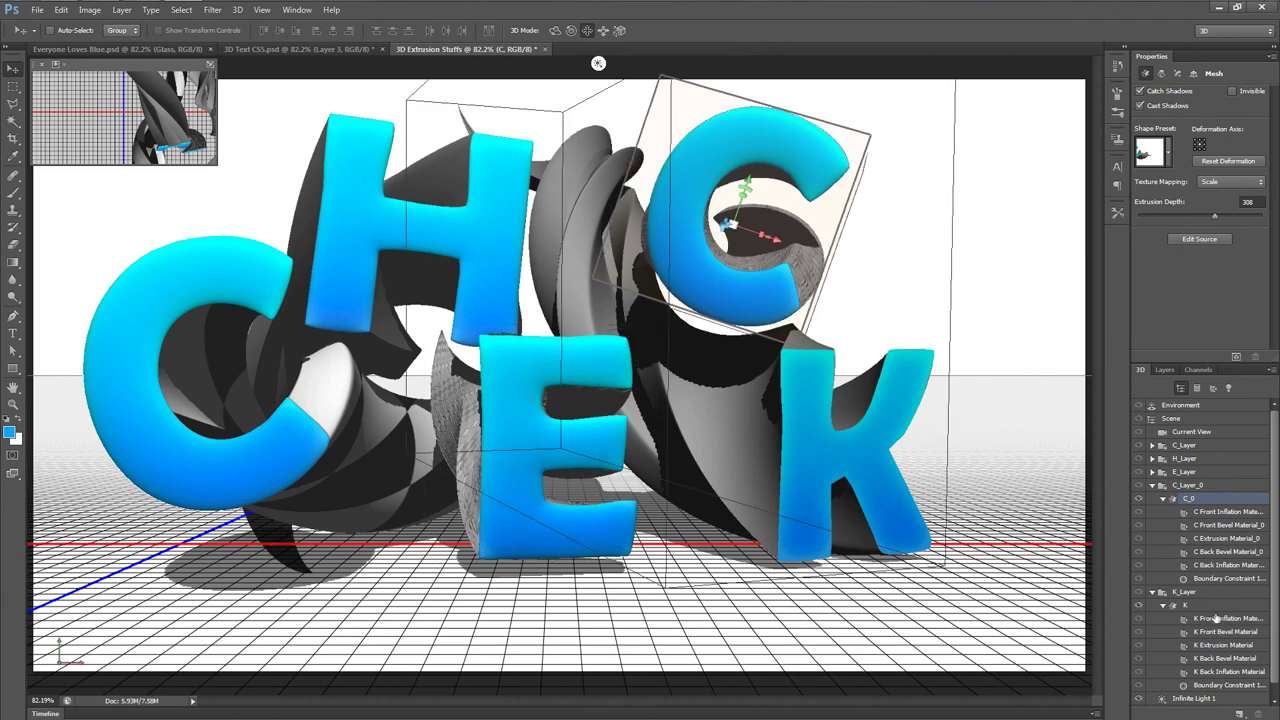
Step: Apply the white marble material preset, the first in the fifth row, to the K's extrusion material
{"action": "left_click", "coordinate": [1228, 646]}
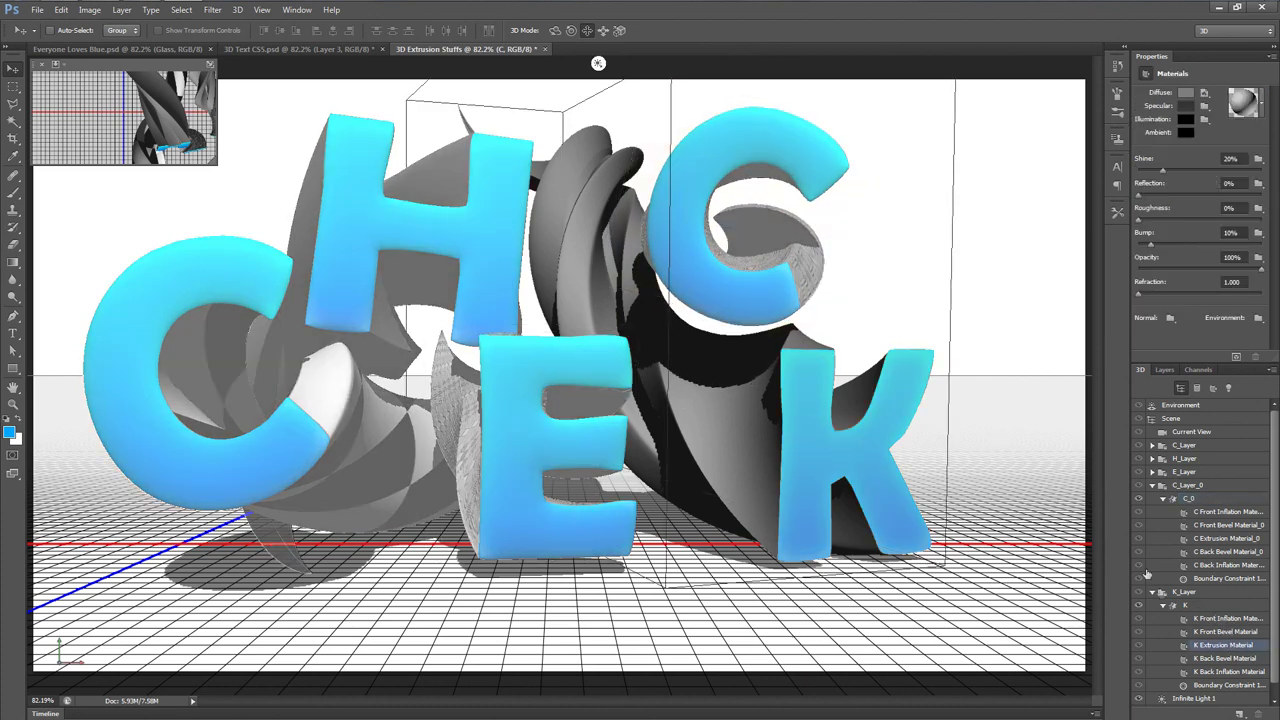
{"action": "left_click", "coordinate": [1143, 197]}
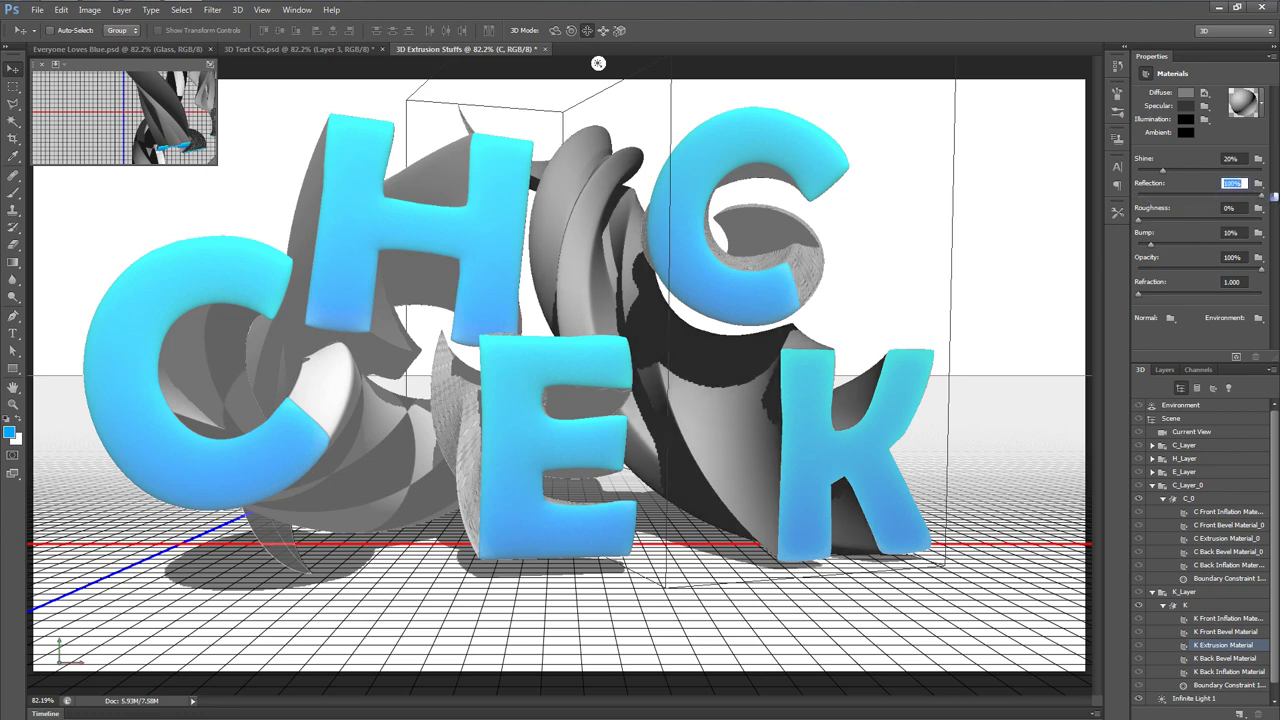
{"action": "left_click", "coordinate": [1262, 106]}
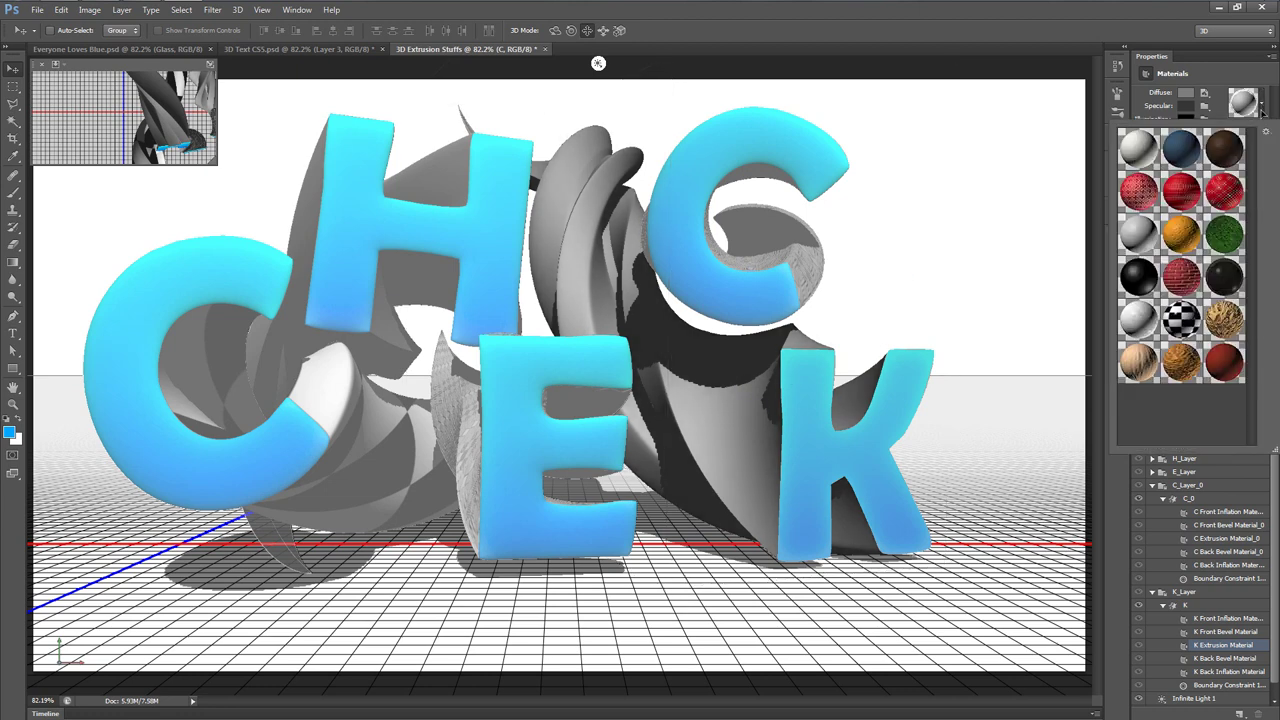
{"action": "left_click", "coordinate": [1140, 327]}
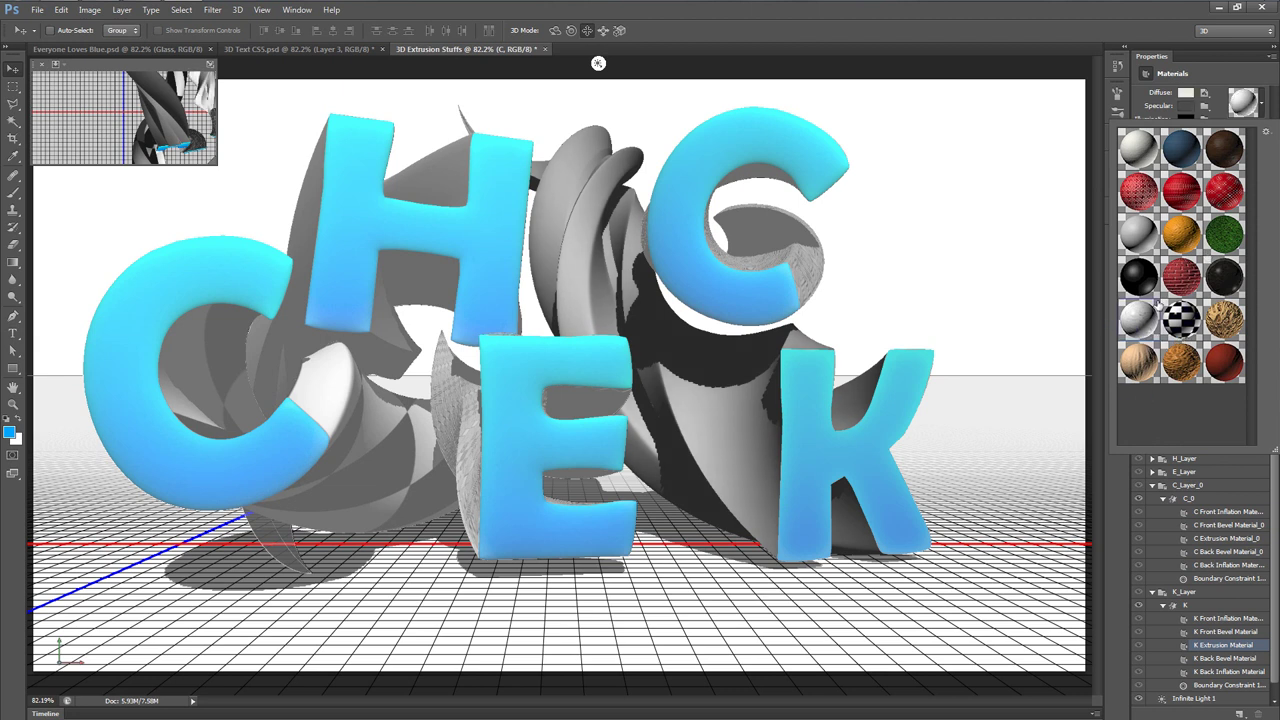
{"action": "left_click", "coordinate": [1258, 103]}
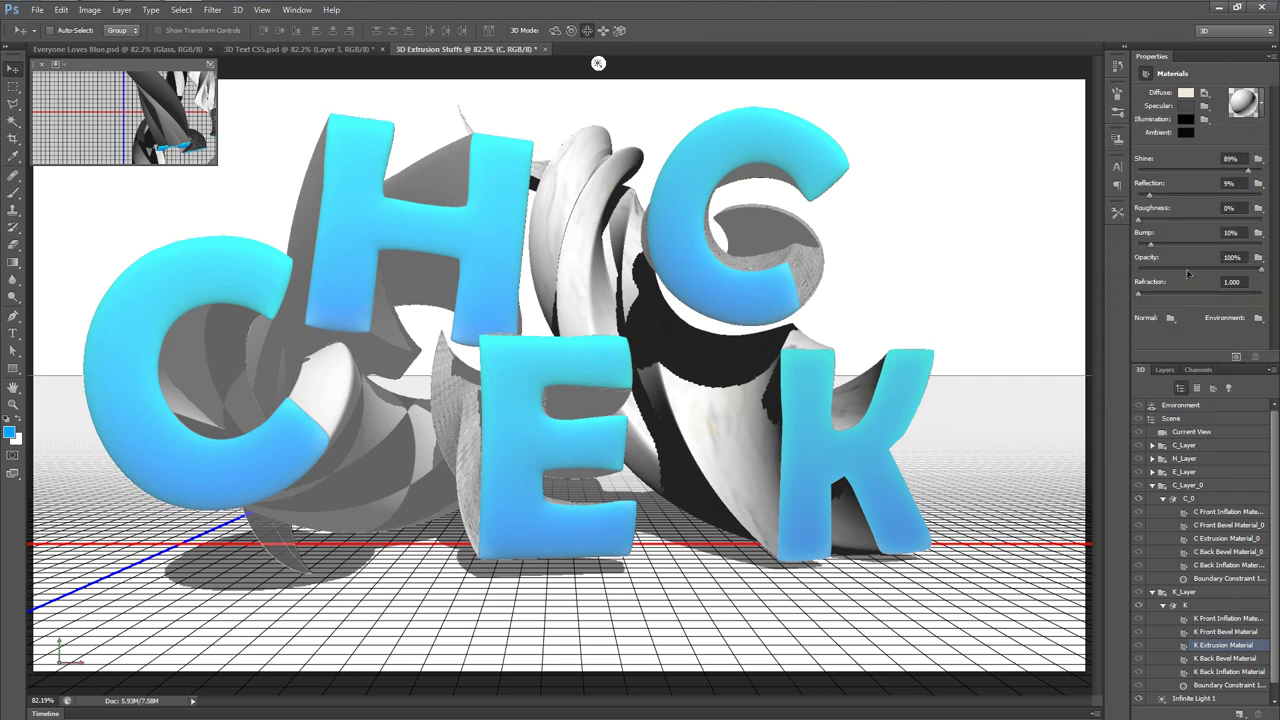
Step: Set the K extrusion material's reflection to 100% and its diffuse color to dark grey 4e4e4e
{"action": "left_click_drag", "start_coordinate": [1150, 200], "coordinate": [1266, 198]}
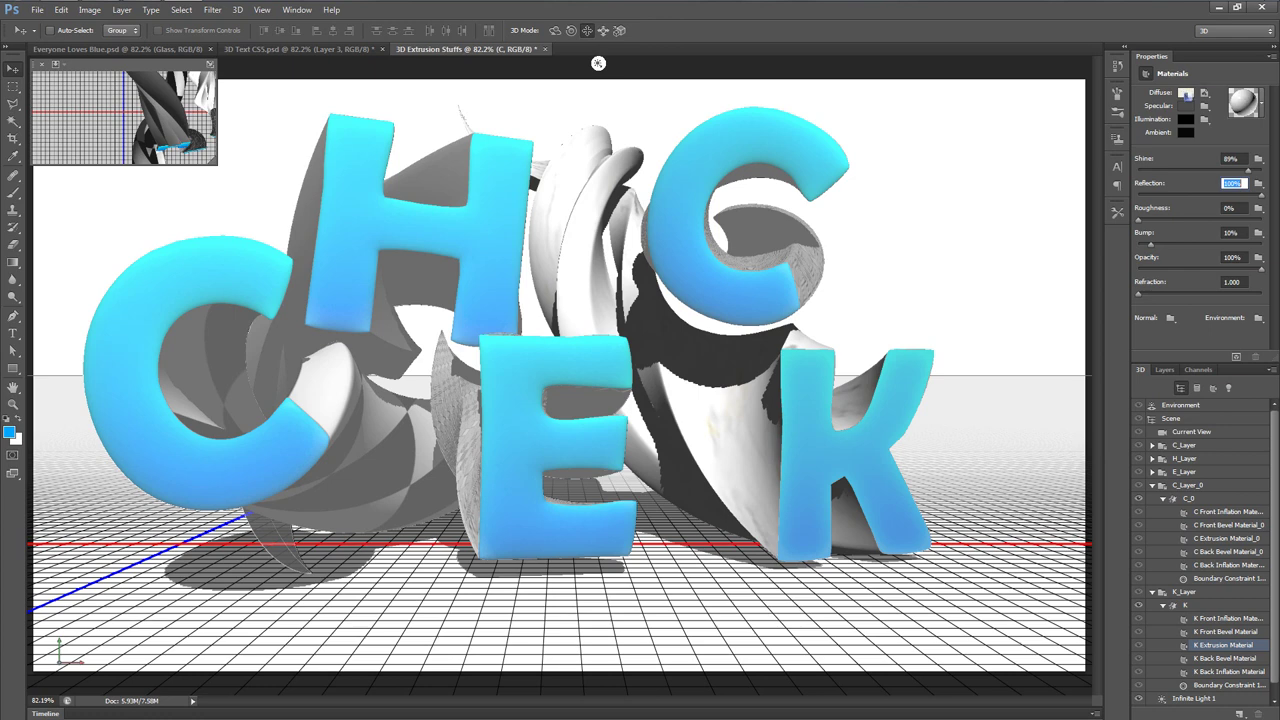
{"action": "left_click", "coordinate": [1186, 92]}
{"action": "left_click", "coordinate": [640, 323]}
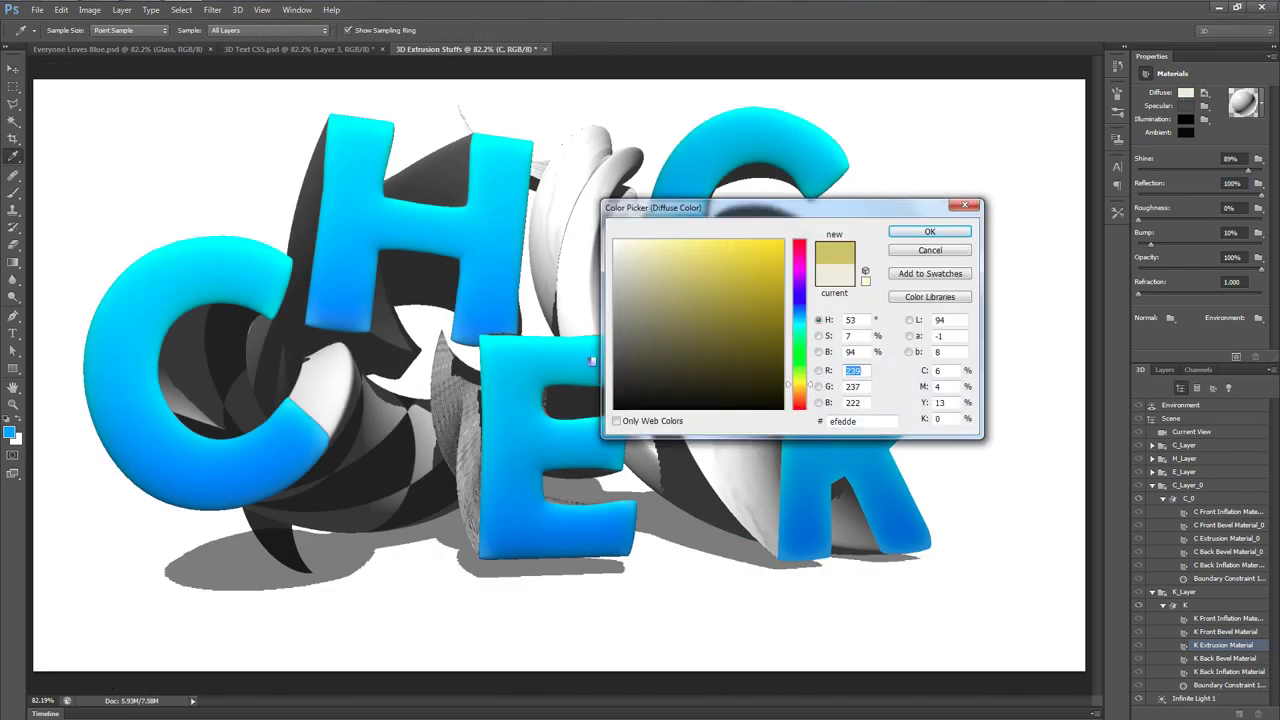
{"action": "left_click", "coordinate": [590, 358]}
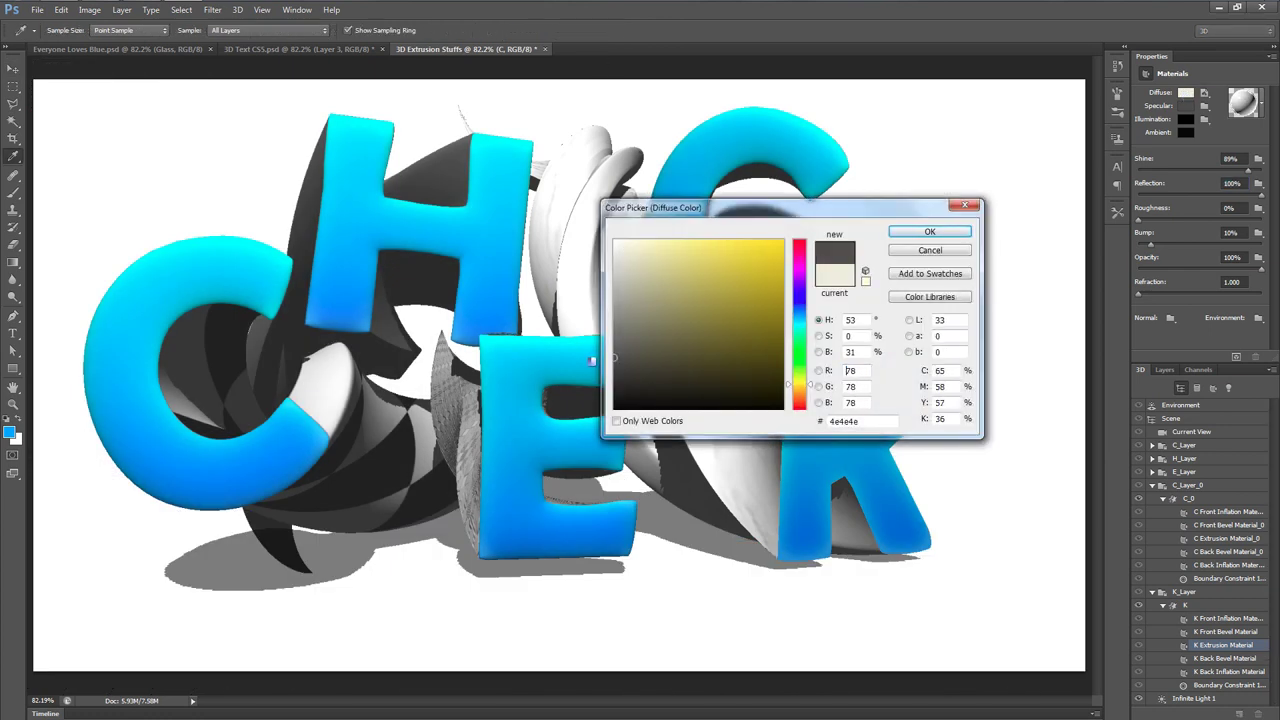
{"action": "left_click", "coordinate": [950, 230]}
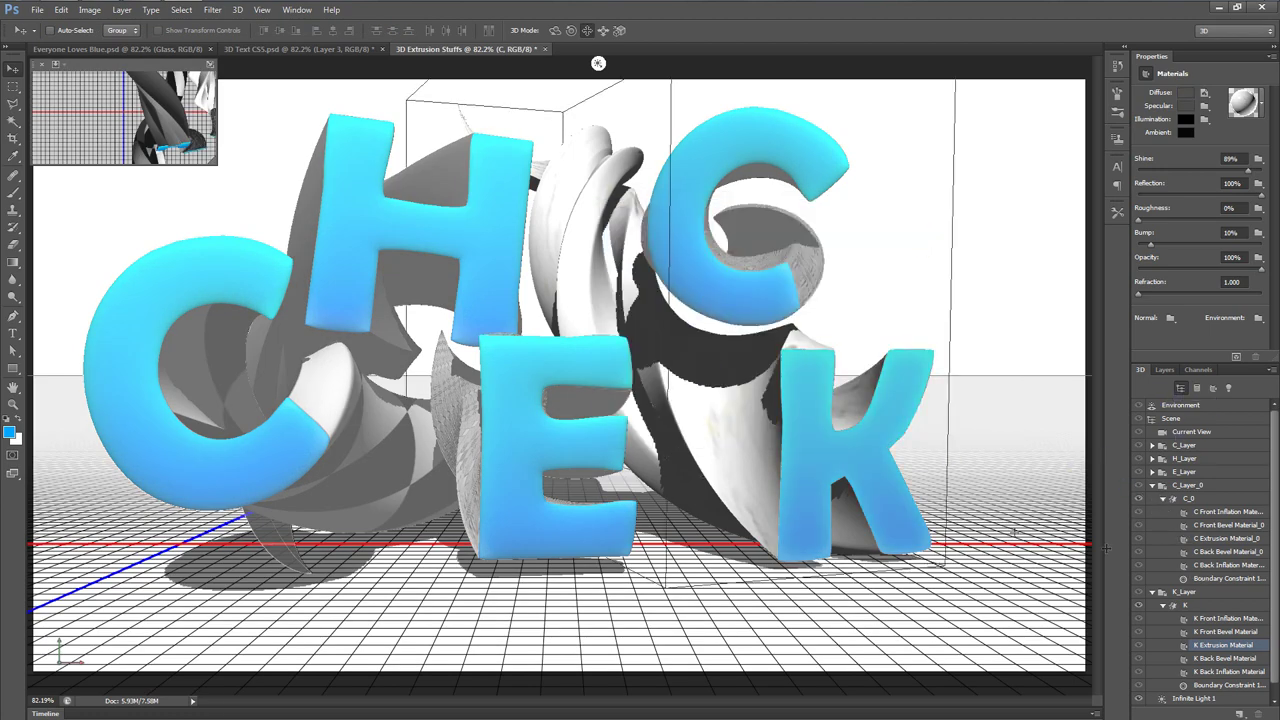
Step: Collapse the letter groups in the scene list and set the infinite light's shadow softness to 100%
{"action": "left_click", "coordinate": [1152, 485]}
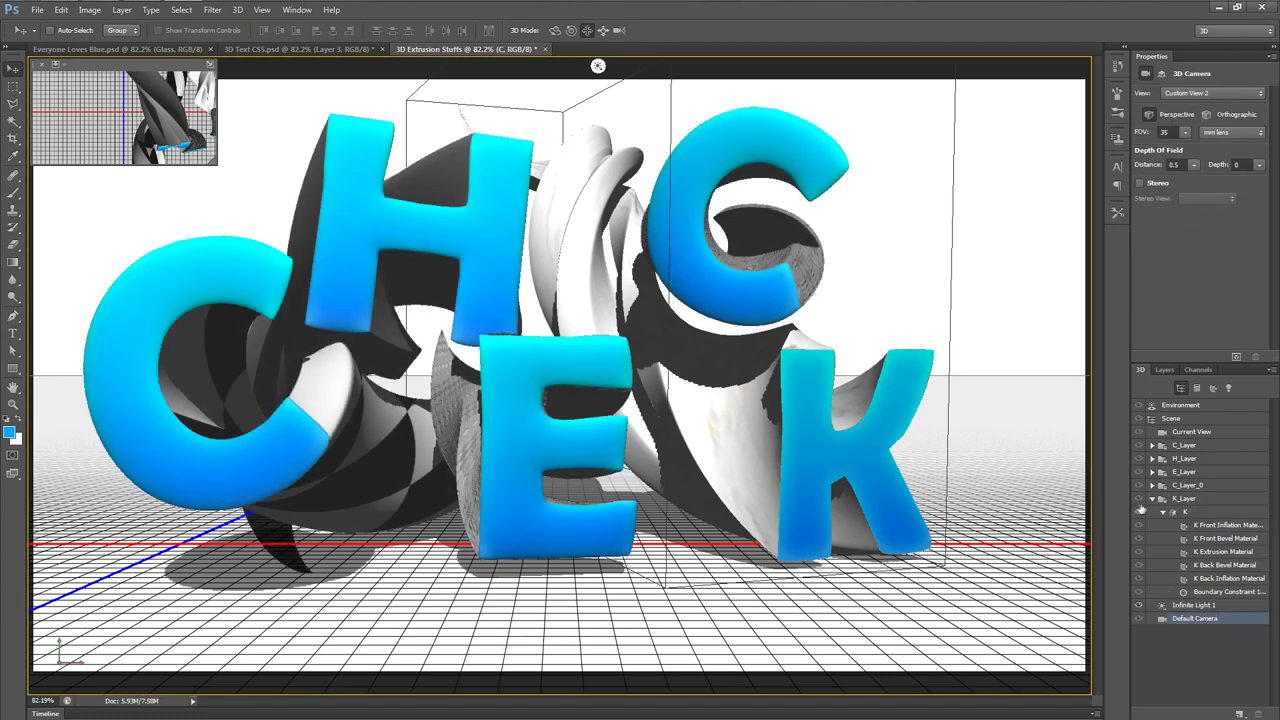
{"action": "left_click", "coordinate": [1151, 499]}
{"action": "left_click", "coordinate": [1205, 449]}
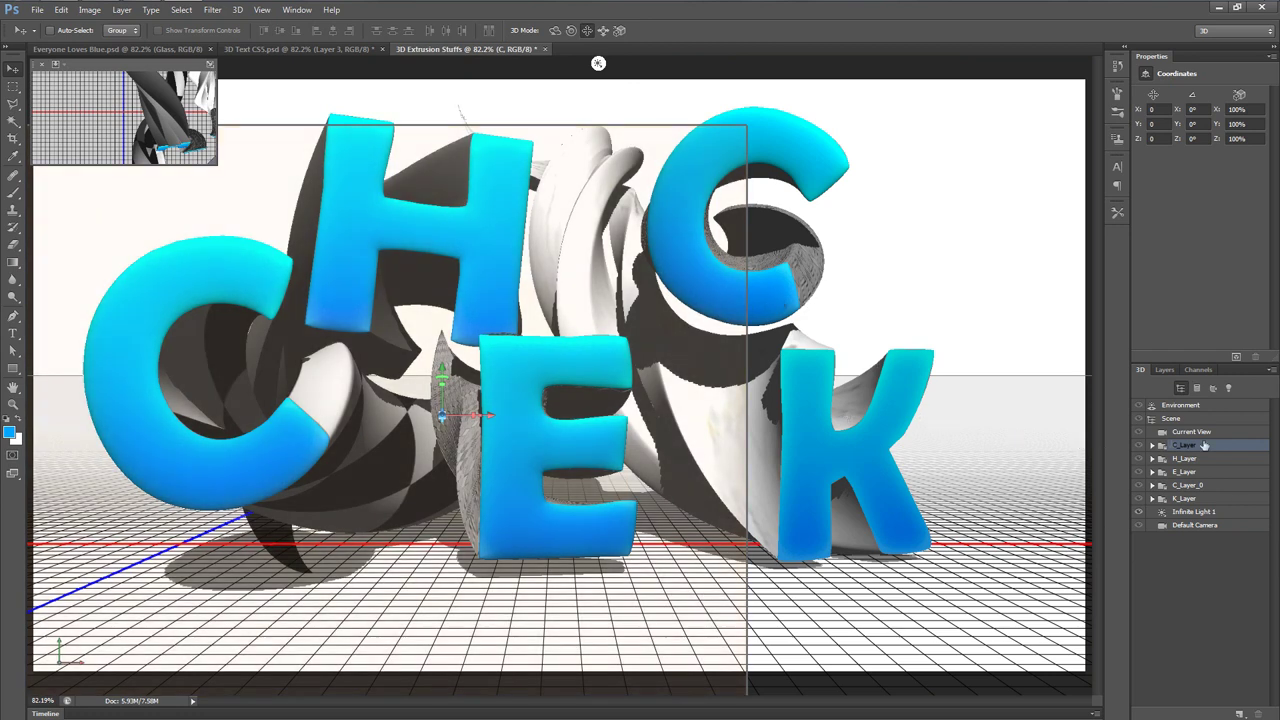
{"action": "left_click", "coordinate": [1200, 512]}
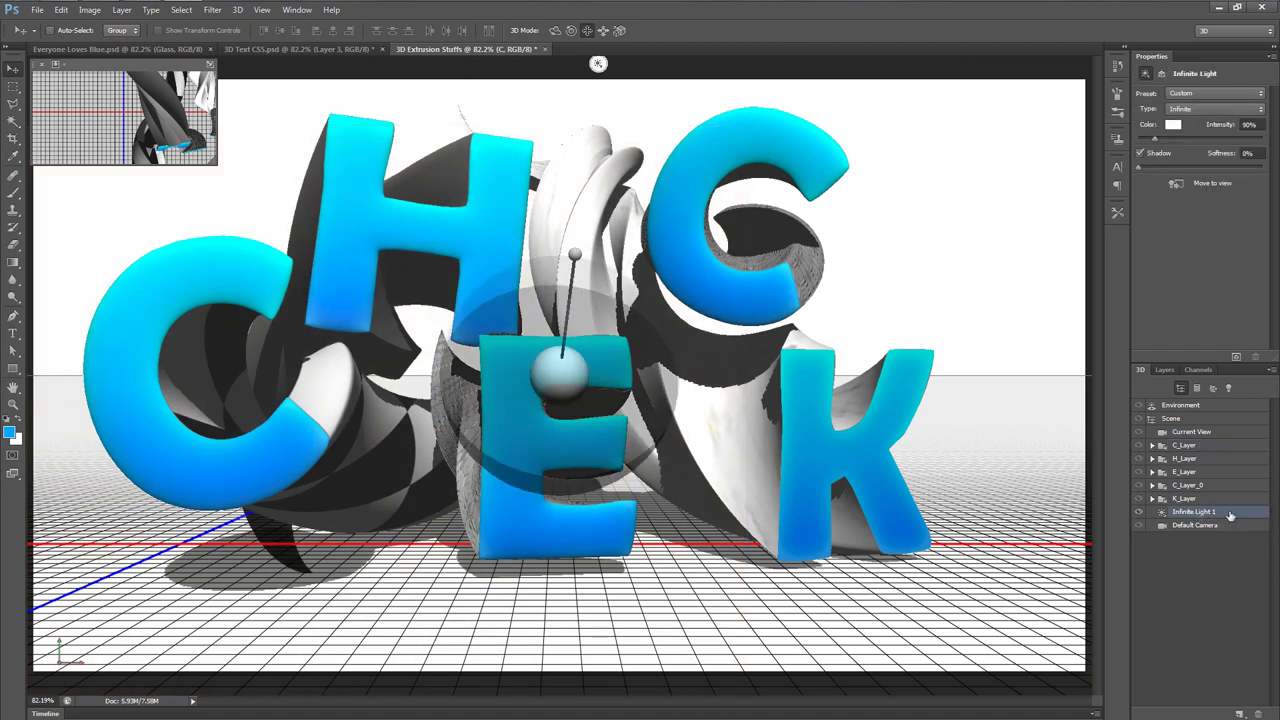
{"action": "left_click", "coordinate": [1258, 153]}
{"action": "left_click_drag", "start_coordinate": [1163, 169], "coordinate": [1271, 172]}
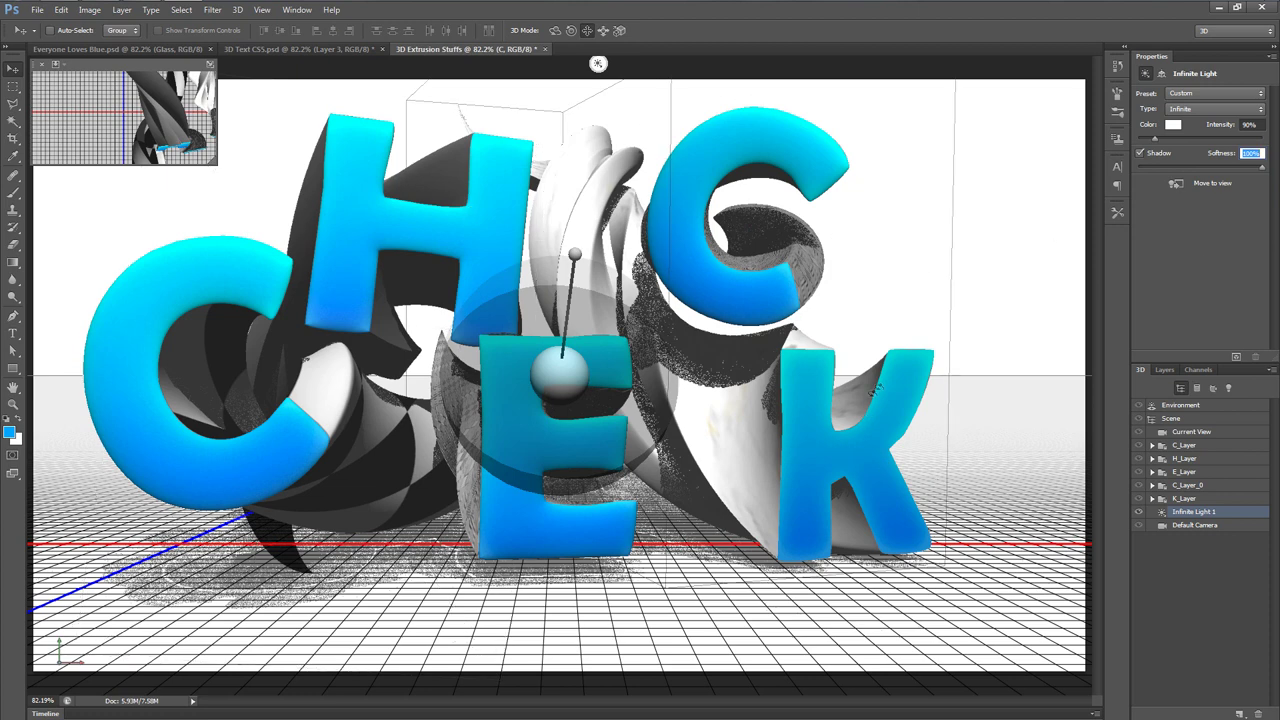
Step: Inflate the K mesh's front cap with a strength of 5%
{"action": "left_click", "coordinate": [1182, 499]}
{"action": "left_click", "coordinate": [1152, 498]}
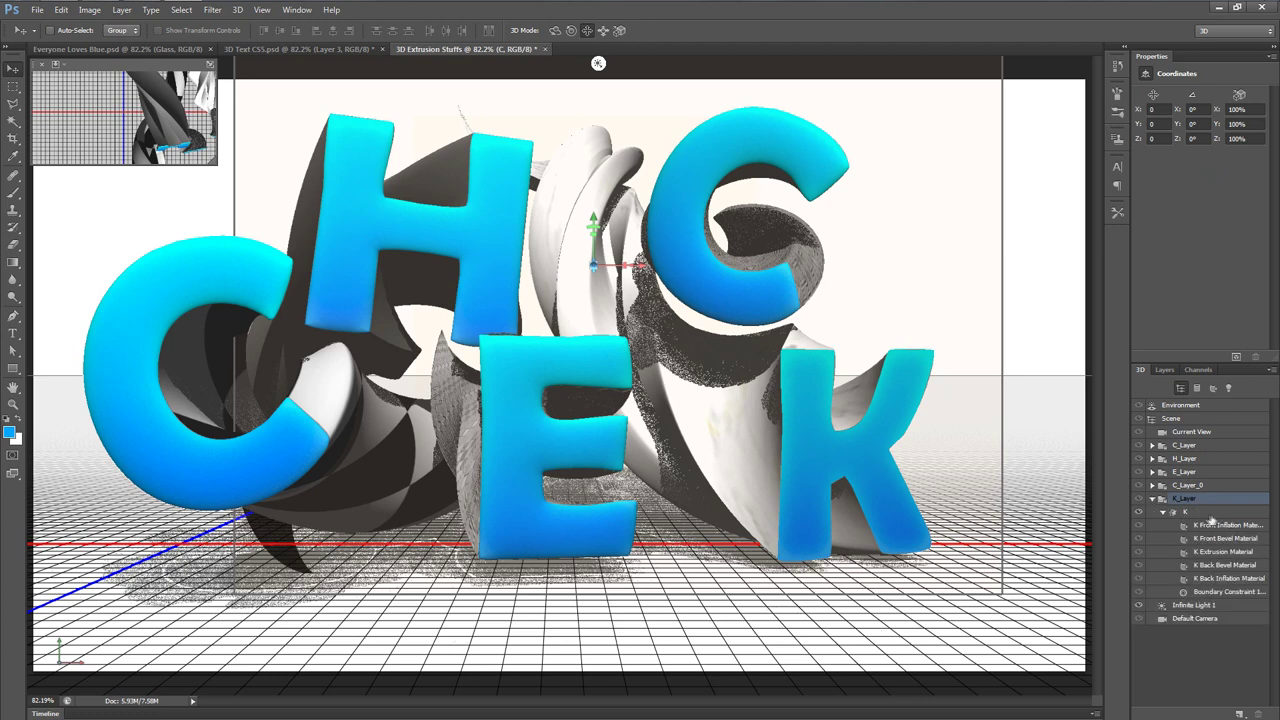
{"action": "left_click", "coordinate": [1210, 512]}
{"action": "left_click", "coordinate": [1177, 73]}
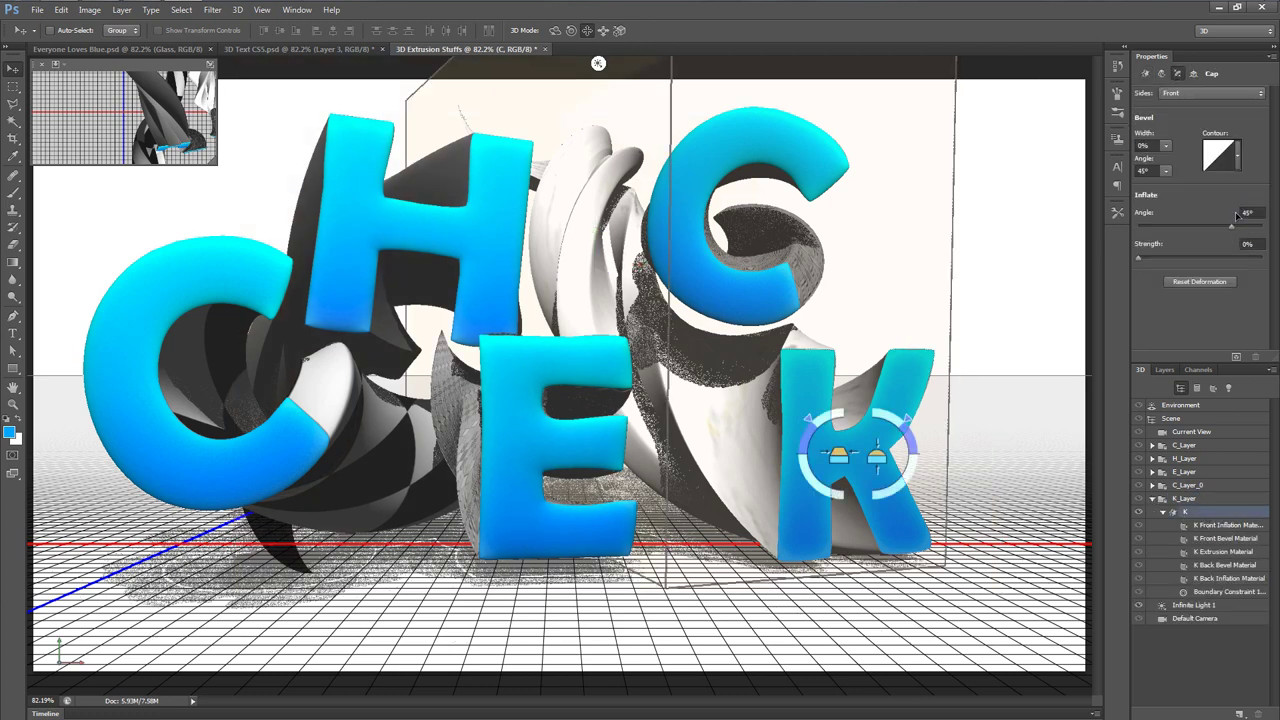
{"action": "left_click", "coordinate": [1246, 245]}
{"action": "type", "text": "5"}
{"action": "key", "text": "Return"}
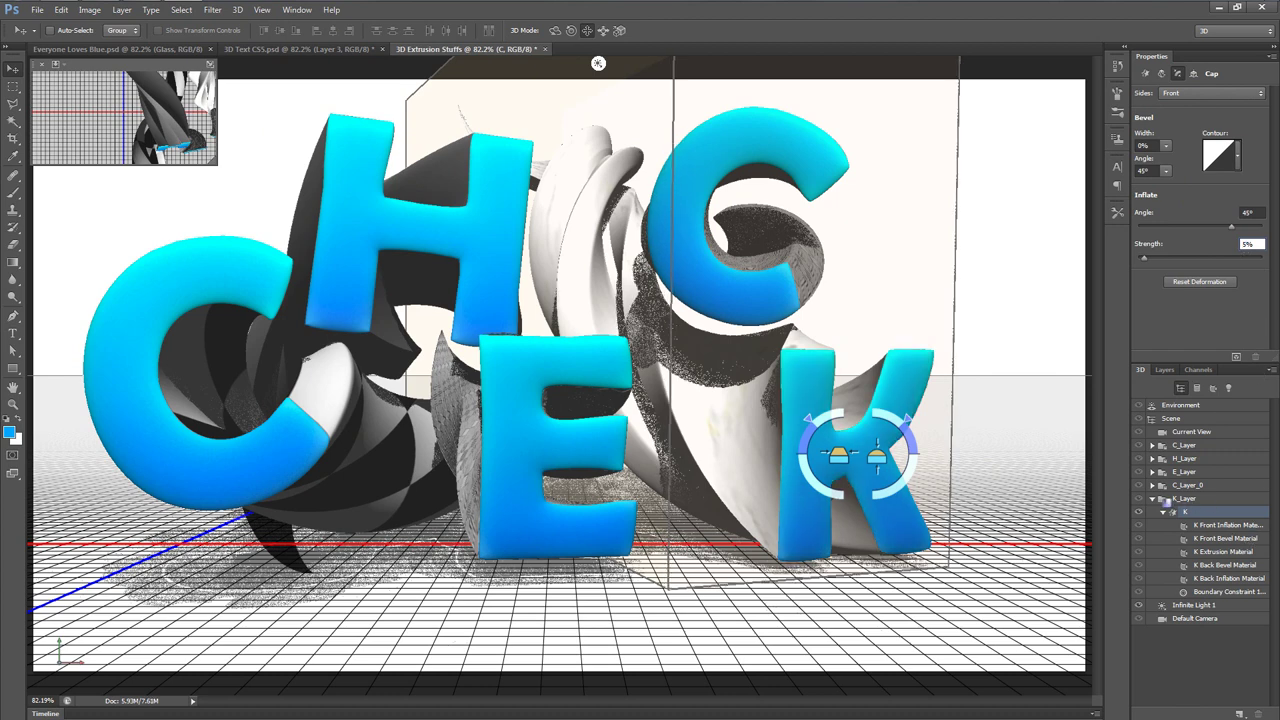
{"action": "left_click", "coordinate": [1156, 499]}
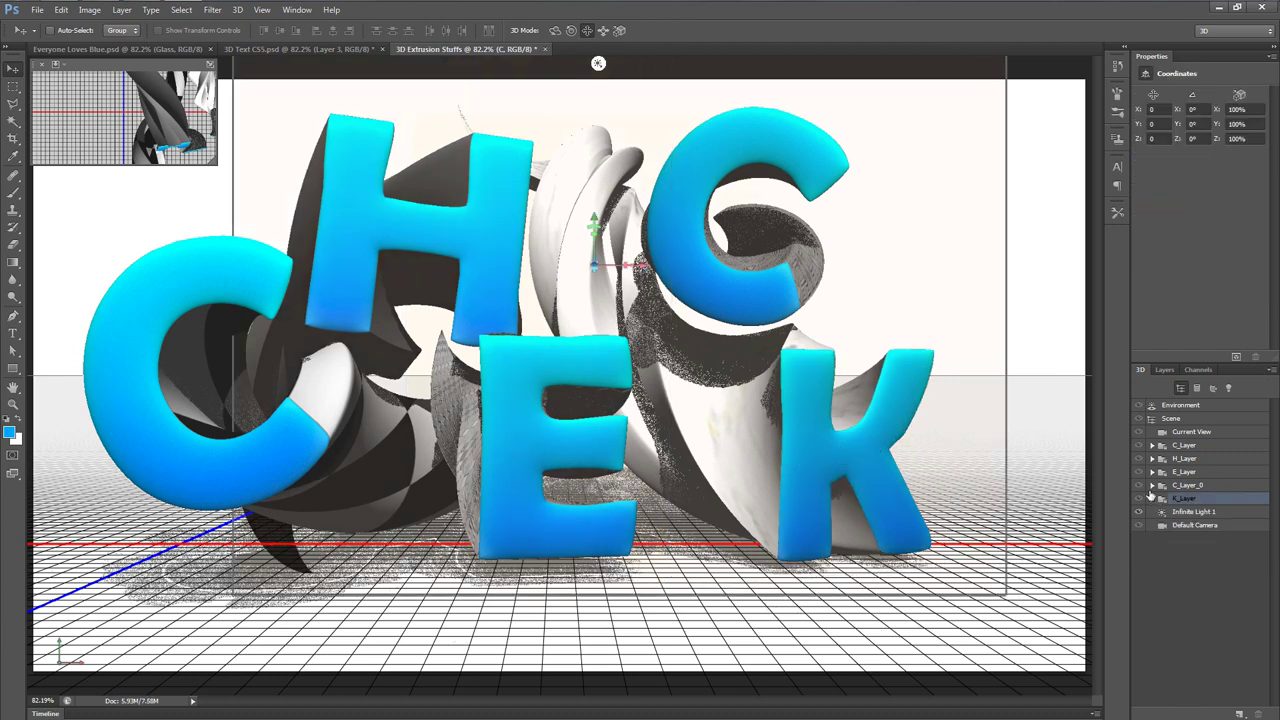
Step: Render the 3D lettering scene and stop the render once the reflections and shadows look clean enough
{"action": "left_click", "coordinate": [1236, 358]}
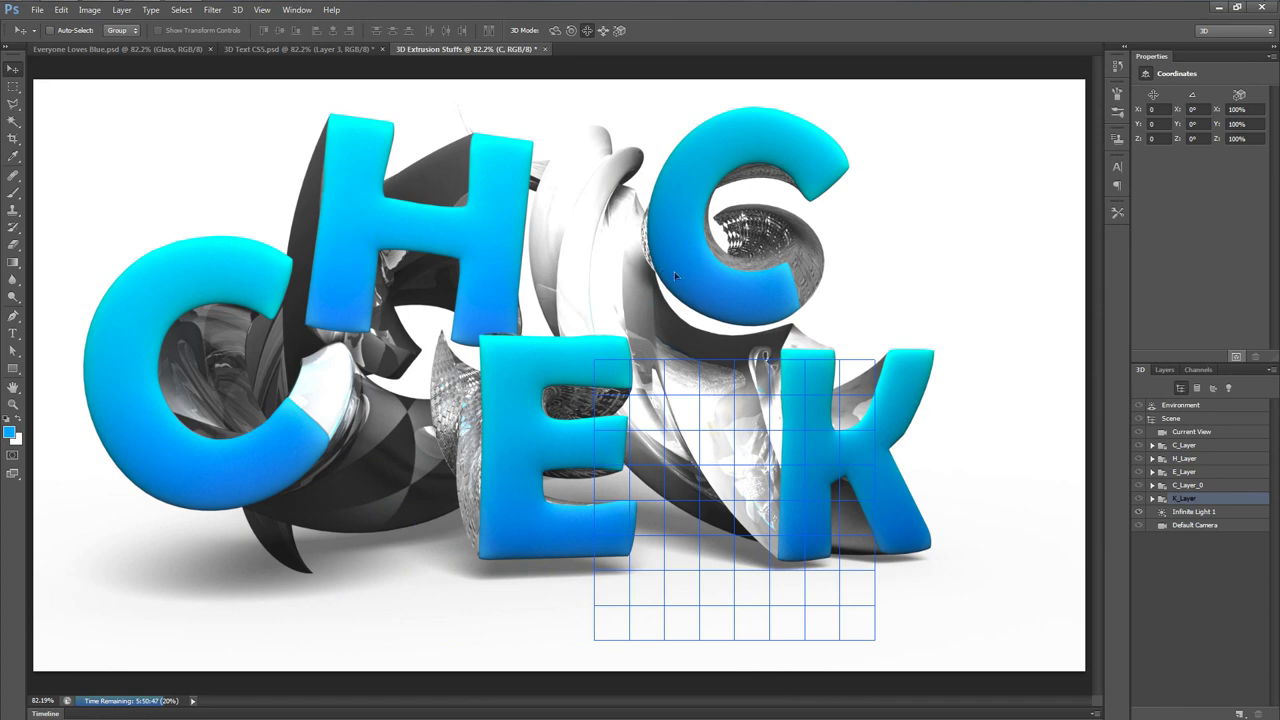
{"action": "key", "text": "Escape"}
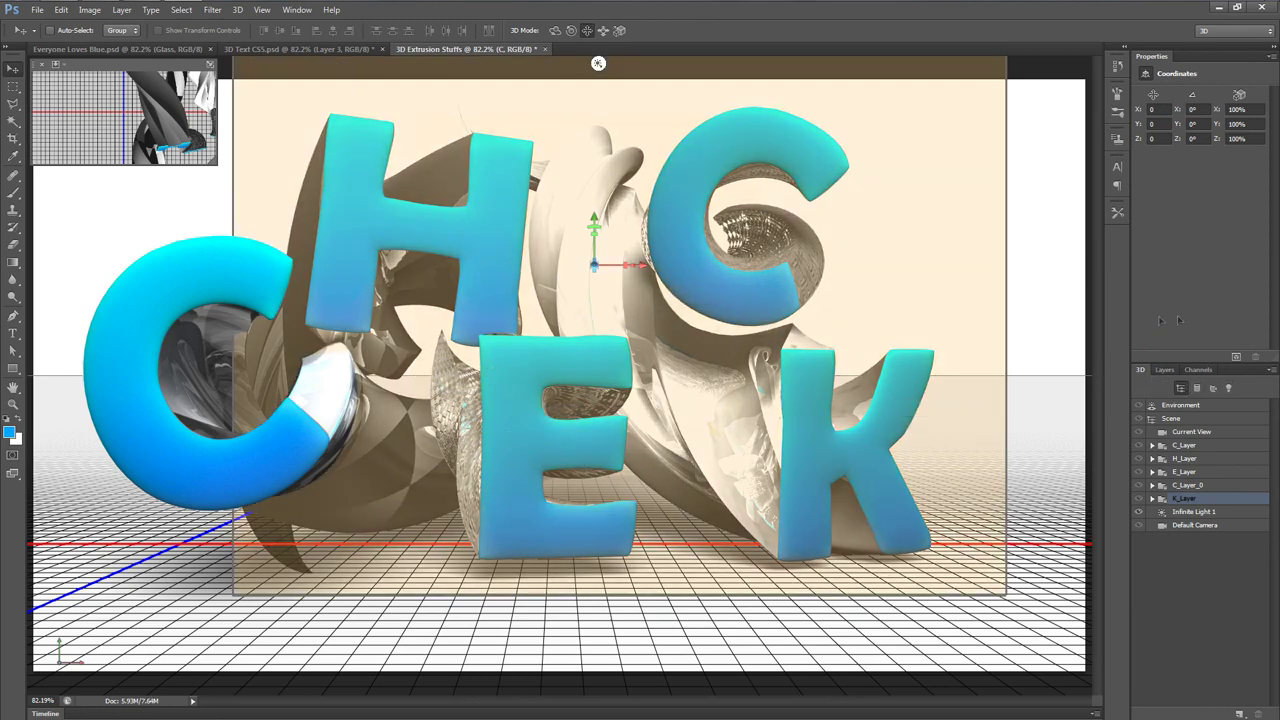
Step: Show the document's layers and switch to the Ch-Ch-Check It workspace
{"action": "left_click", "coordinate": [1183, 369]}
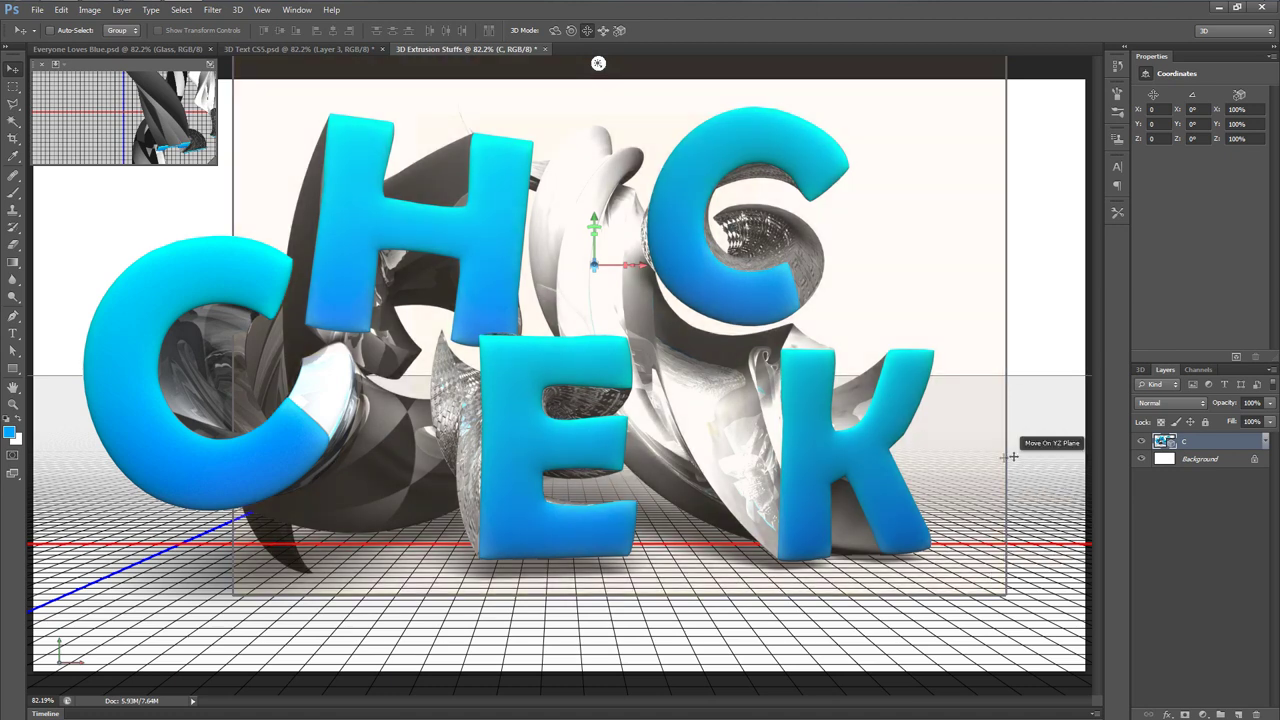
{"action": "left_click", "coordinate": [1240, 31]}
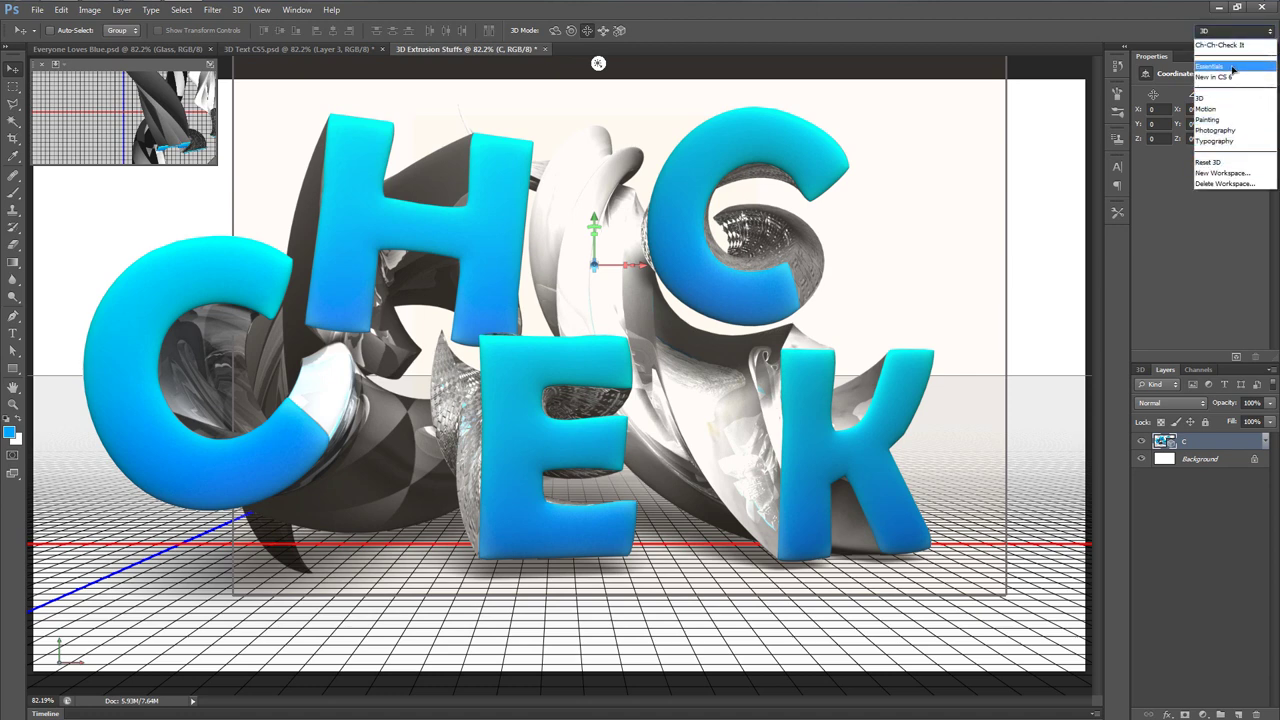
{"action": "left_click", "coordinate": [1222, 45]}
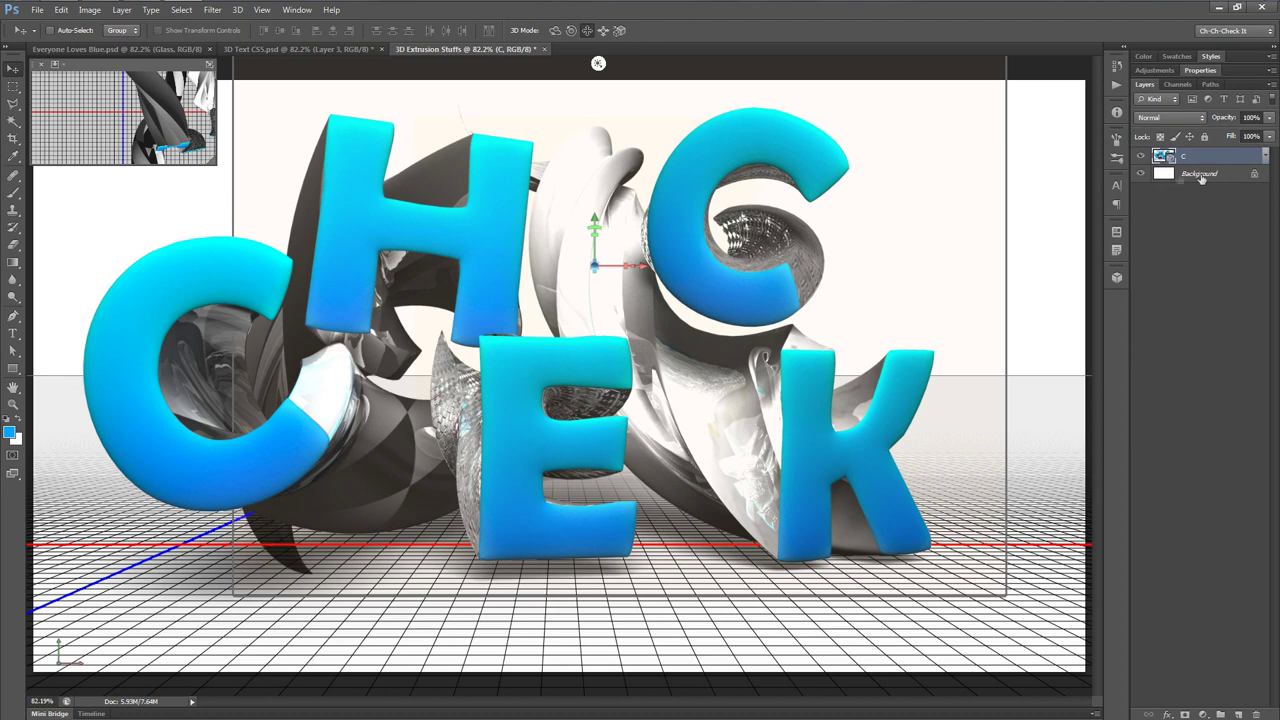
Step: Convert the locked Background into a regular layer named BG
{"action": "double_click", "coordinate": [1200, 174]}
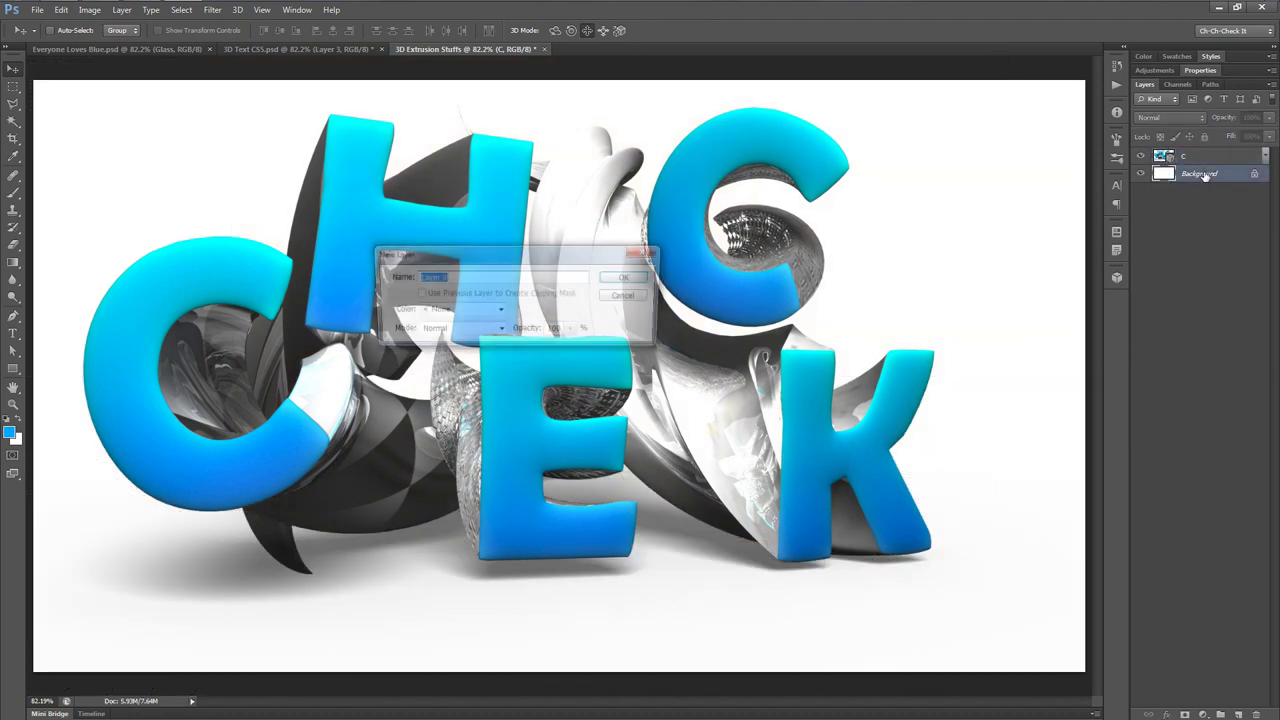
{"action": "type", "text": "BG"}
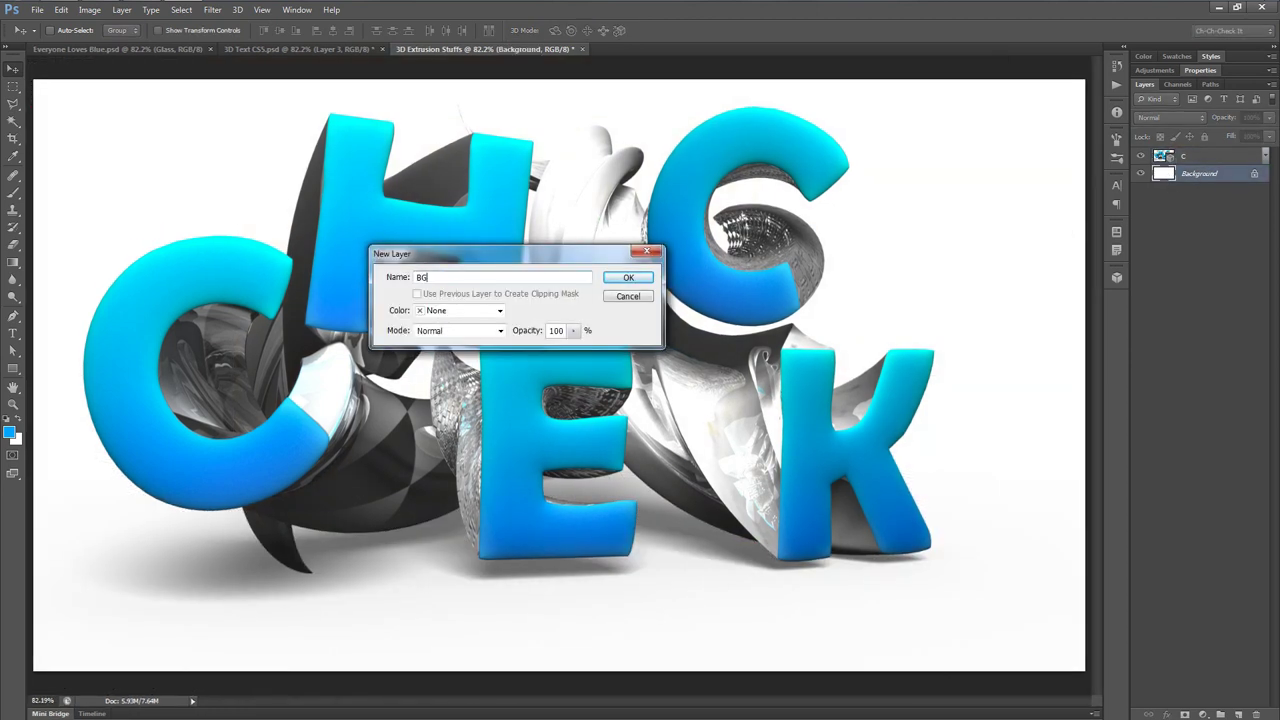
{"action": "key", "text": "Return"}
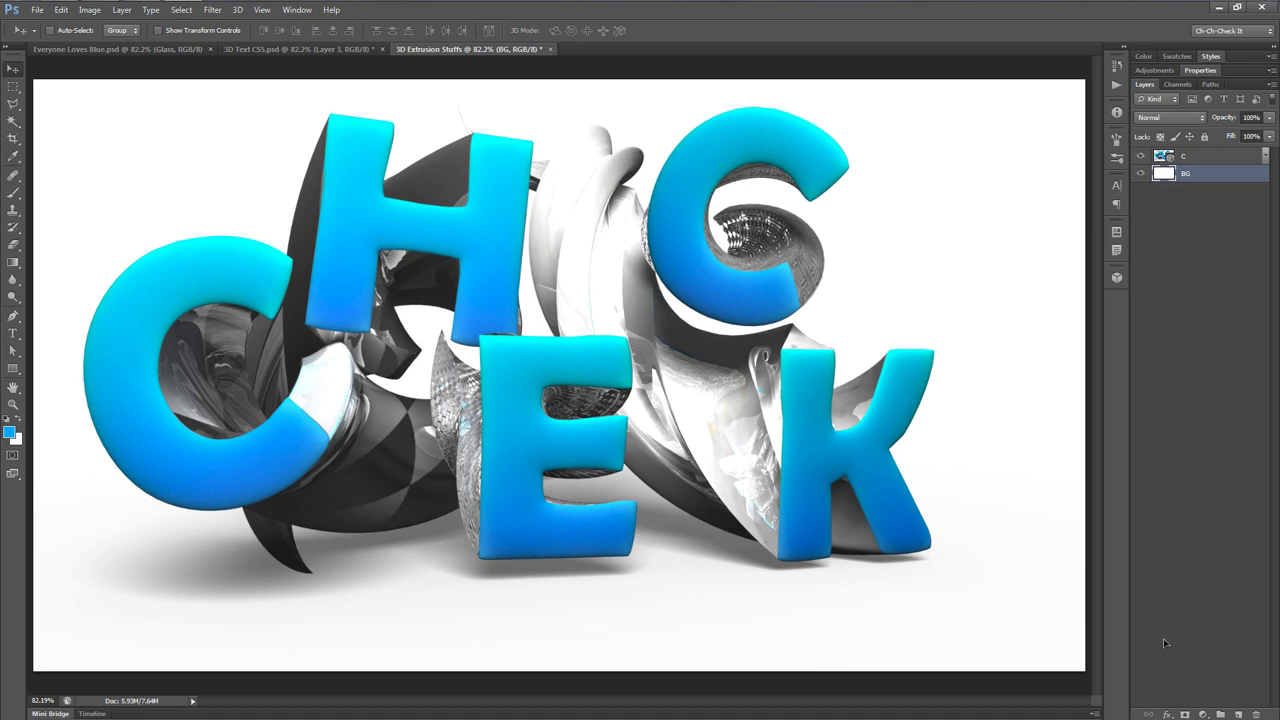
Step: Add a Gradient Overlay to the BG layer with Radial style and an angle of 0°
{"action": "left_click", "coordinate": [1166, 715]}
{"action": "left_click", "coordinate": [1208, 656]}
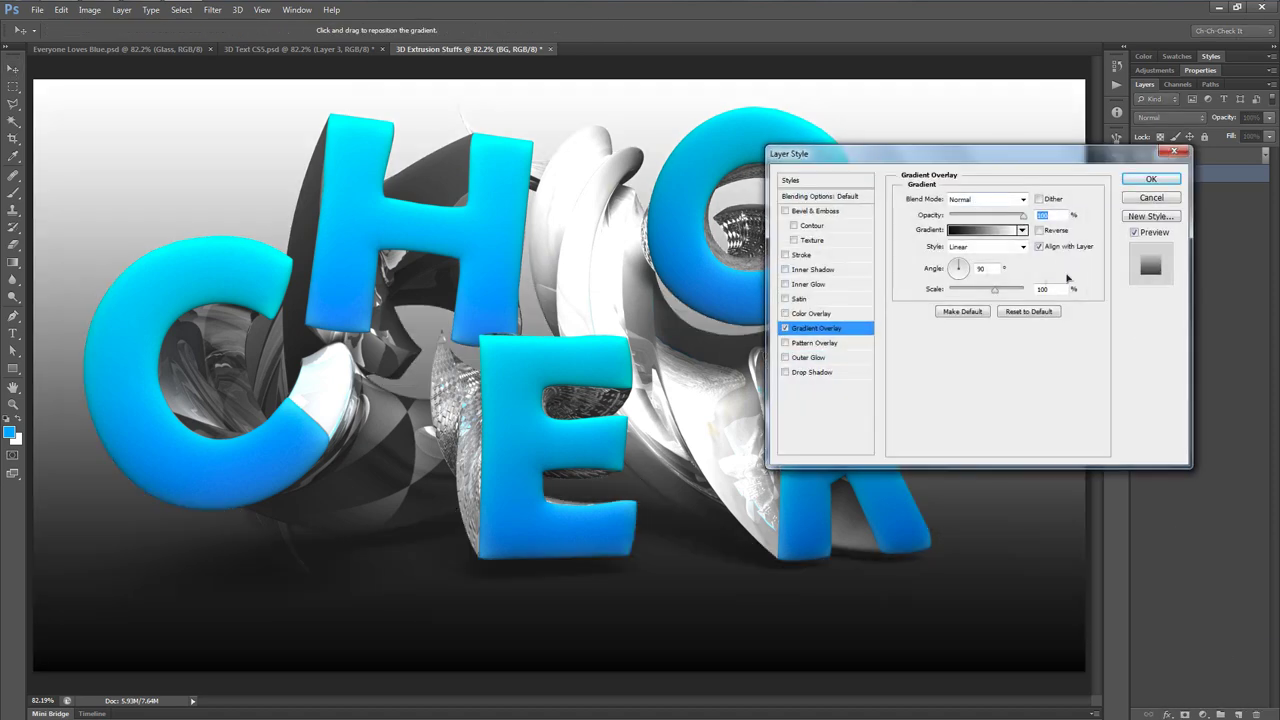
{"action": "left_click", "coordinate": [978, 247]}
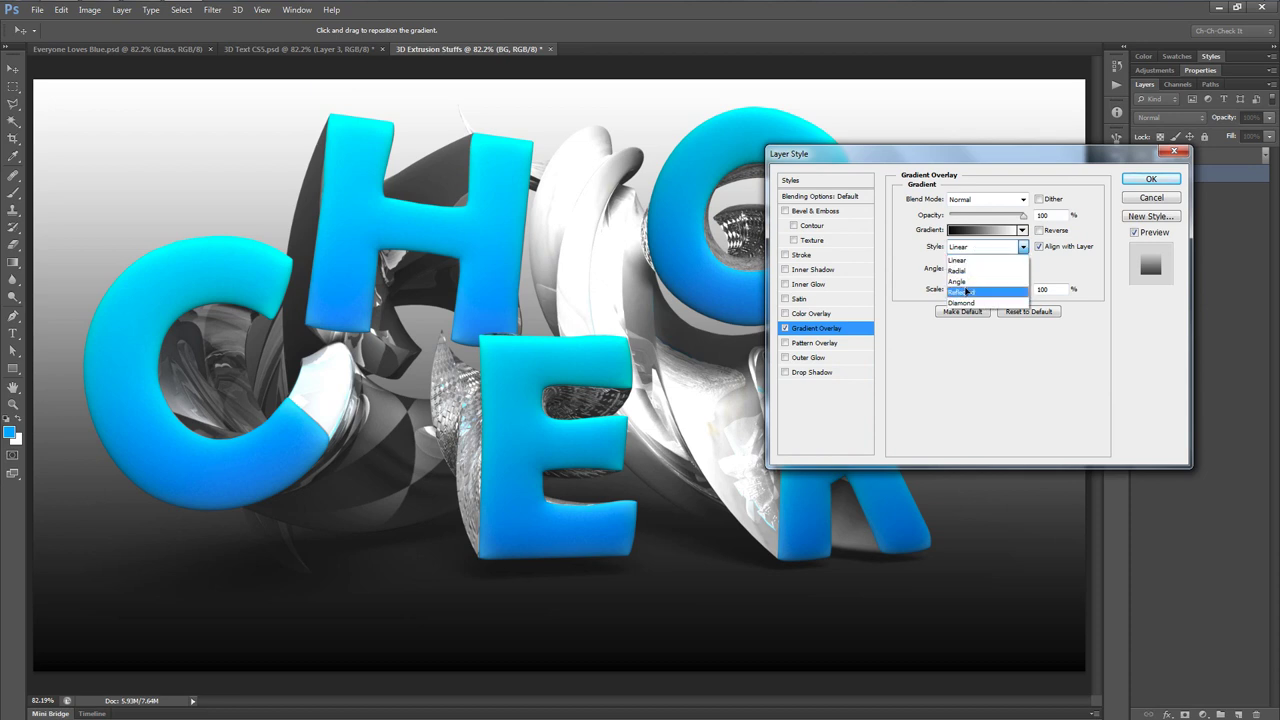
{"action": "left_click", "coordinate": [975, 270]}
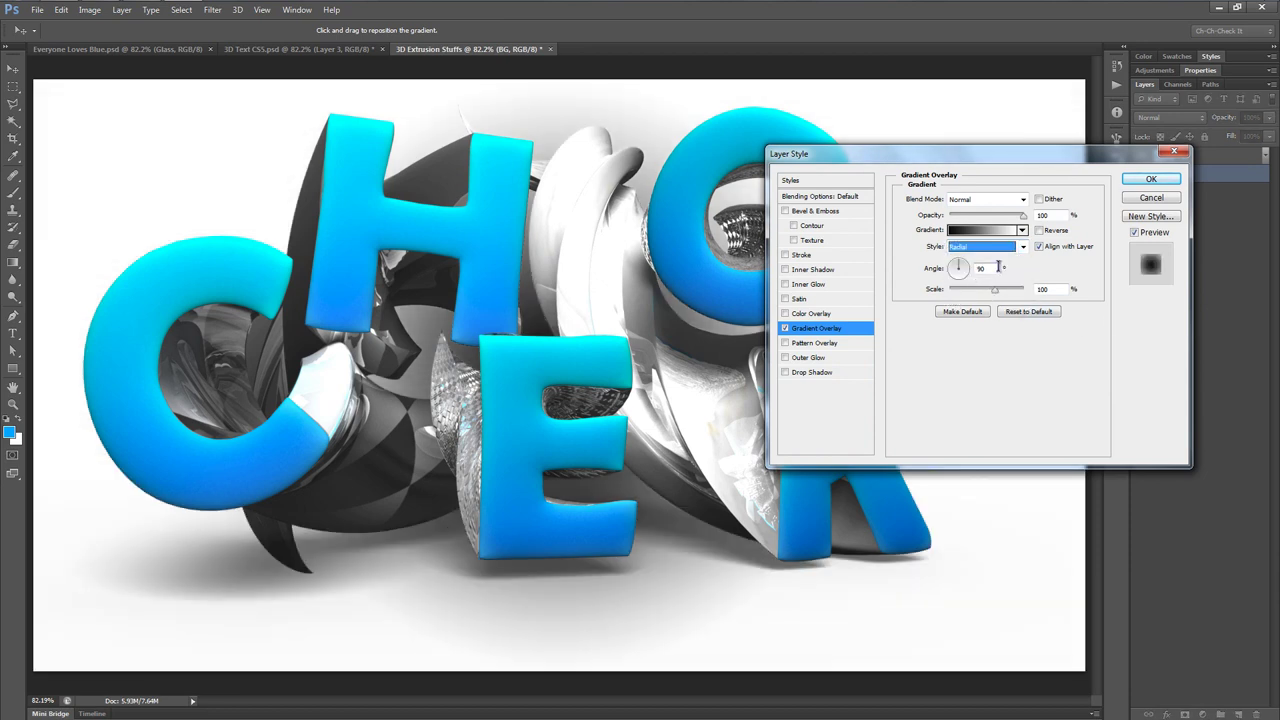
{"action": "left_click", "coordinate": [928, 268]}
{"action": "type", "text": "0"}
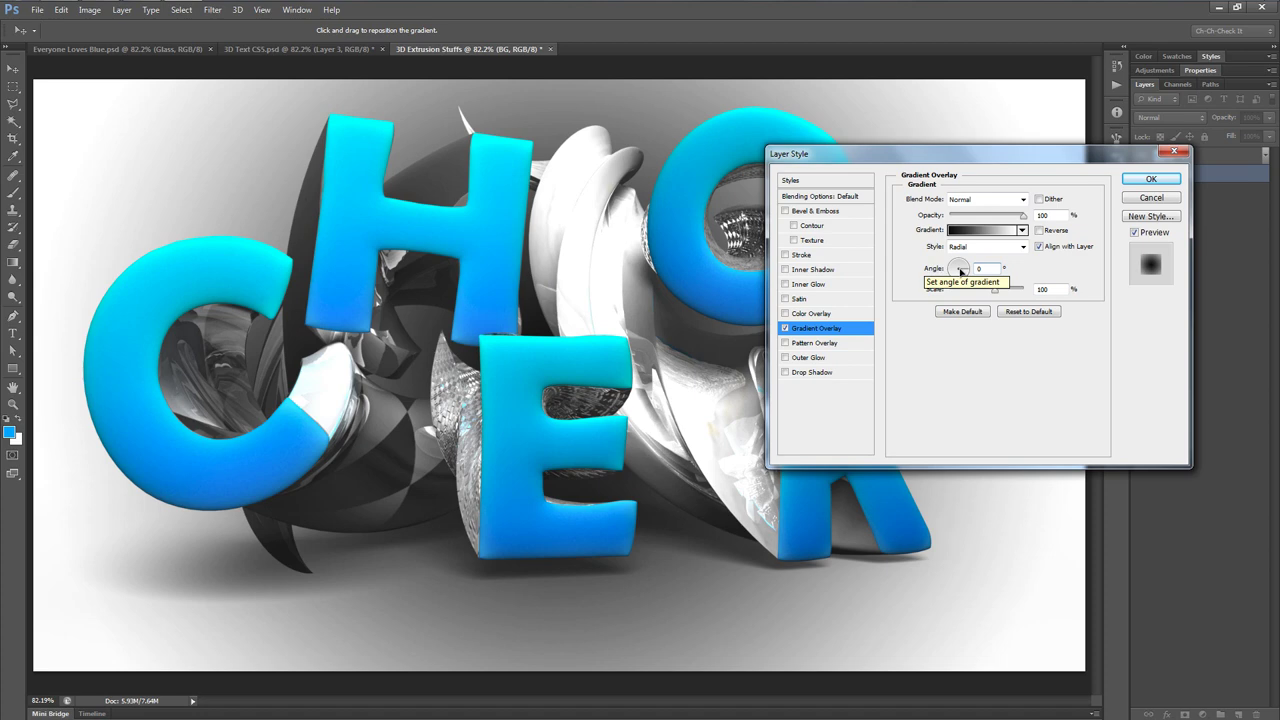
Step: Set the overlay gradient's starting colour stop to light blue 64c7eb
{"action": "left_click", "coordinate": [972, 231]}
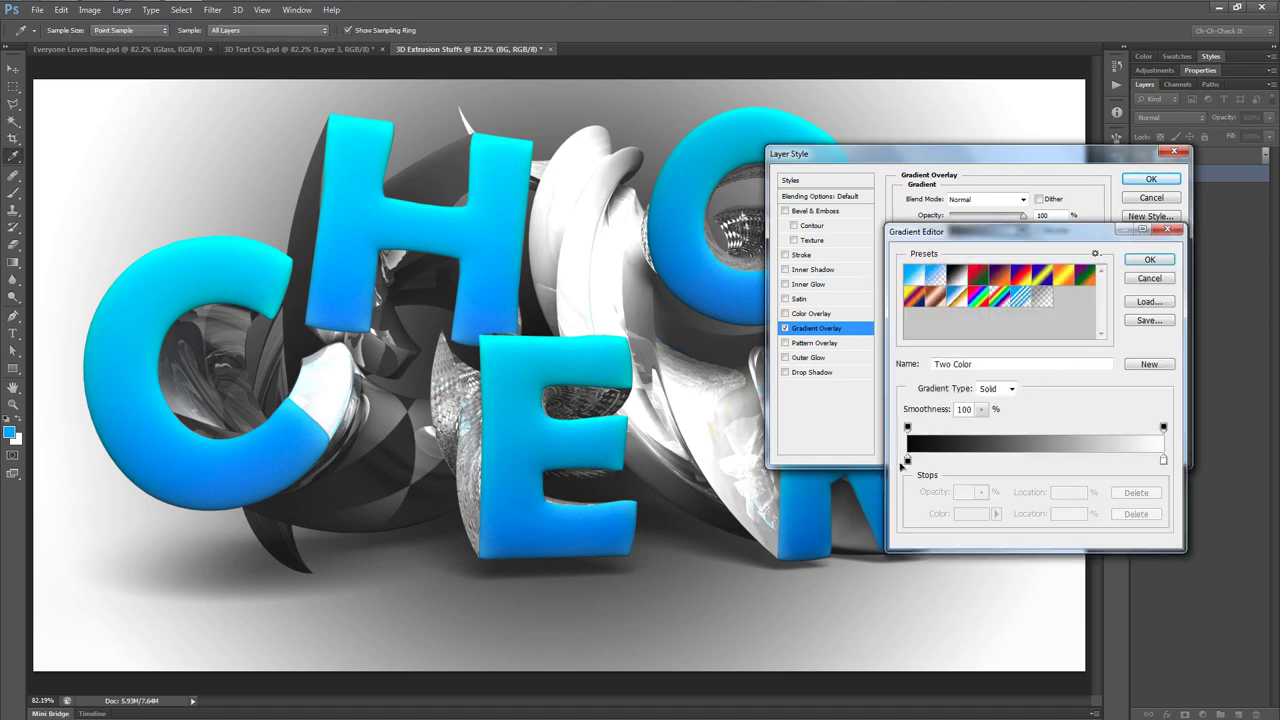
{"action": "left_click", "coordinate": [907, 459]}
{"action": "left_click", "coordinate": [971, 513]}
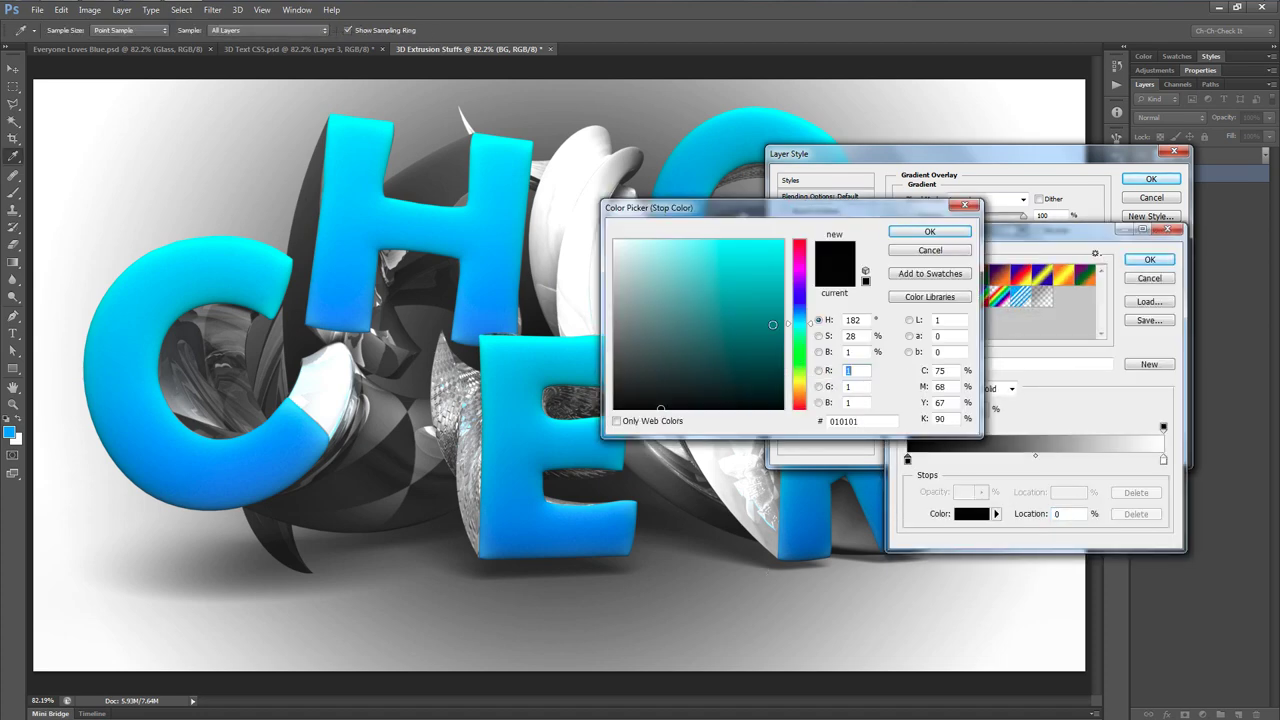
{"action": "left_click_drag", "start_coordinate": [803, 328], "coordinate": [802, 320]}
{"action": "mouse_move", "coordinate": [716, 262]}
{"action": "left_mouse_down"}
{"action": "mouse_move", "coordinate": [722, 238]}
{"action": "mouse_move", "coordinate": [711, 253]}
{"action": "left_mouse_up"}
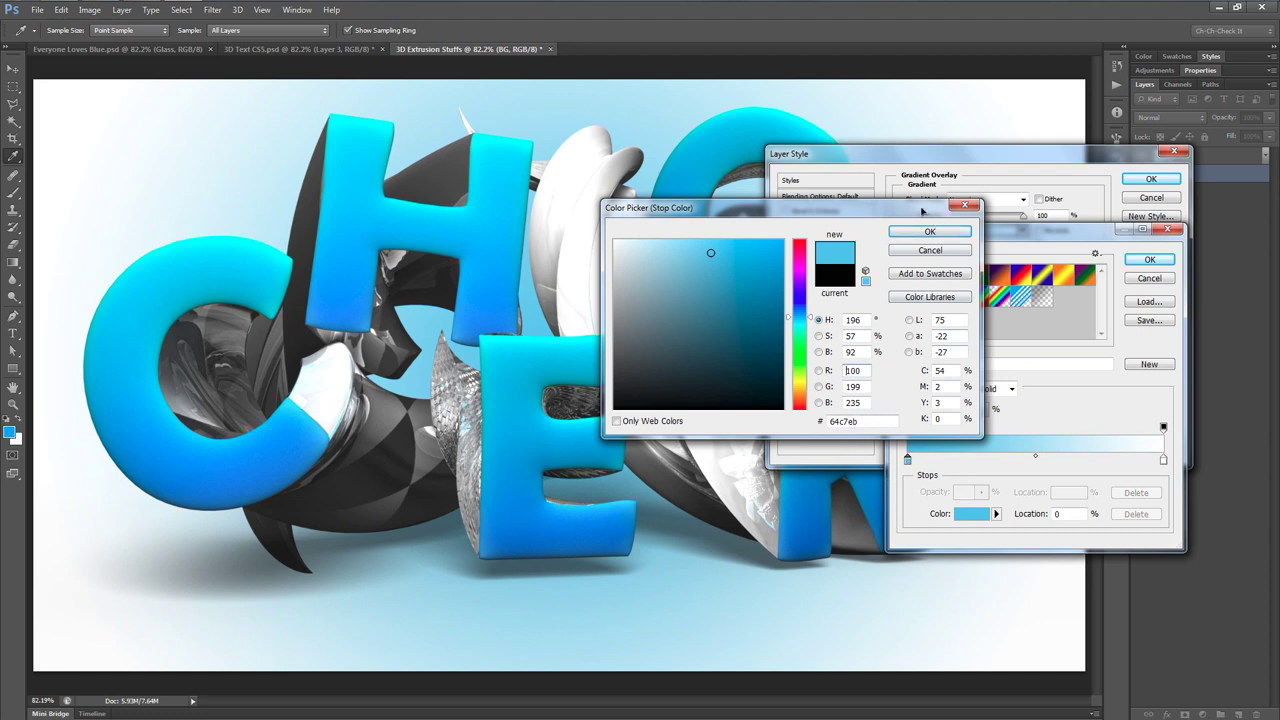
{"action": "left_click", "coordinate": [929, 230]}
Step: Set the gradient's end colour stop to muted blue 74a5c4, apply the overlay and collapse the BG layer's effects list
{"action": "double_click", "coordinate": [1163, 460]}
{"action": "left_click_drag", "start_coordinate": [797, 354], "coordinate": [797, 312]}
{"action": "left_click", "coordinate": [689, 280]}
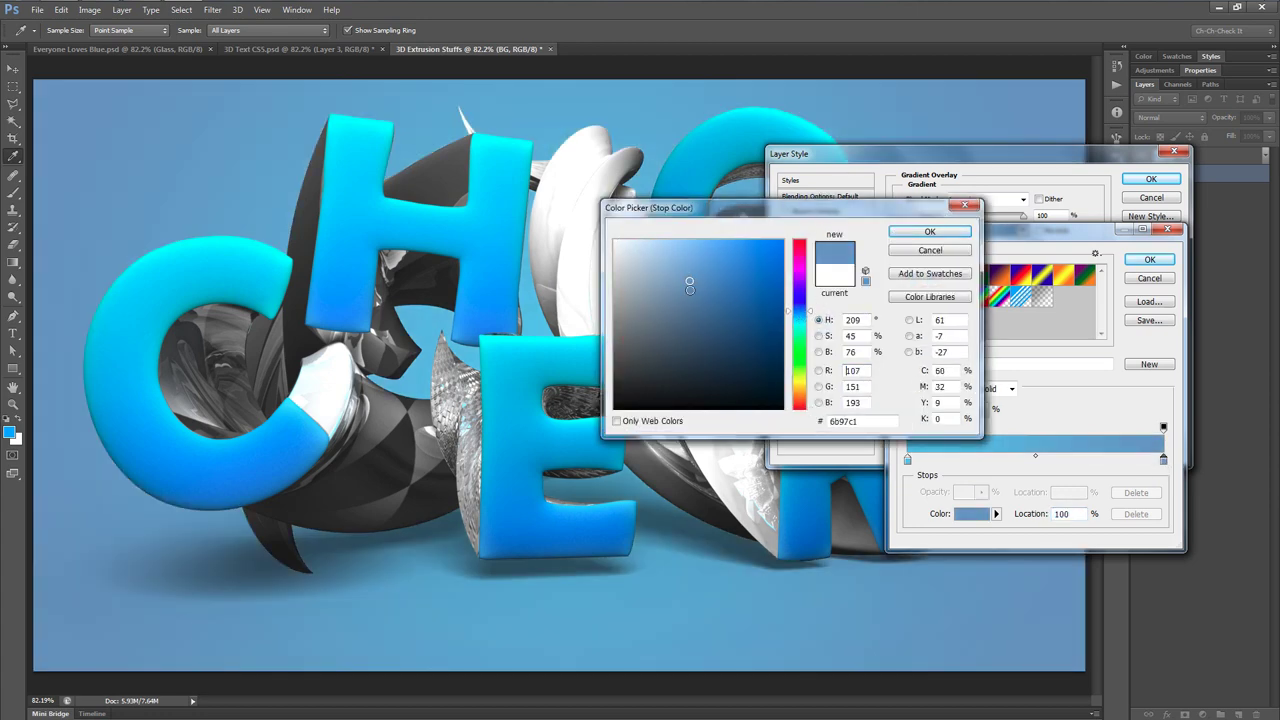
{"action": "left_click", "coordinate": [679, 278]}
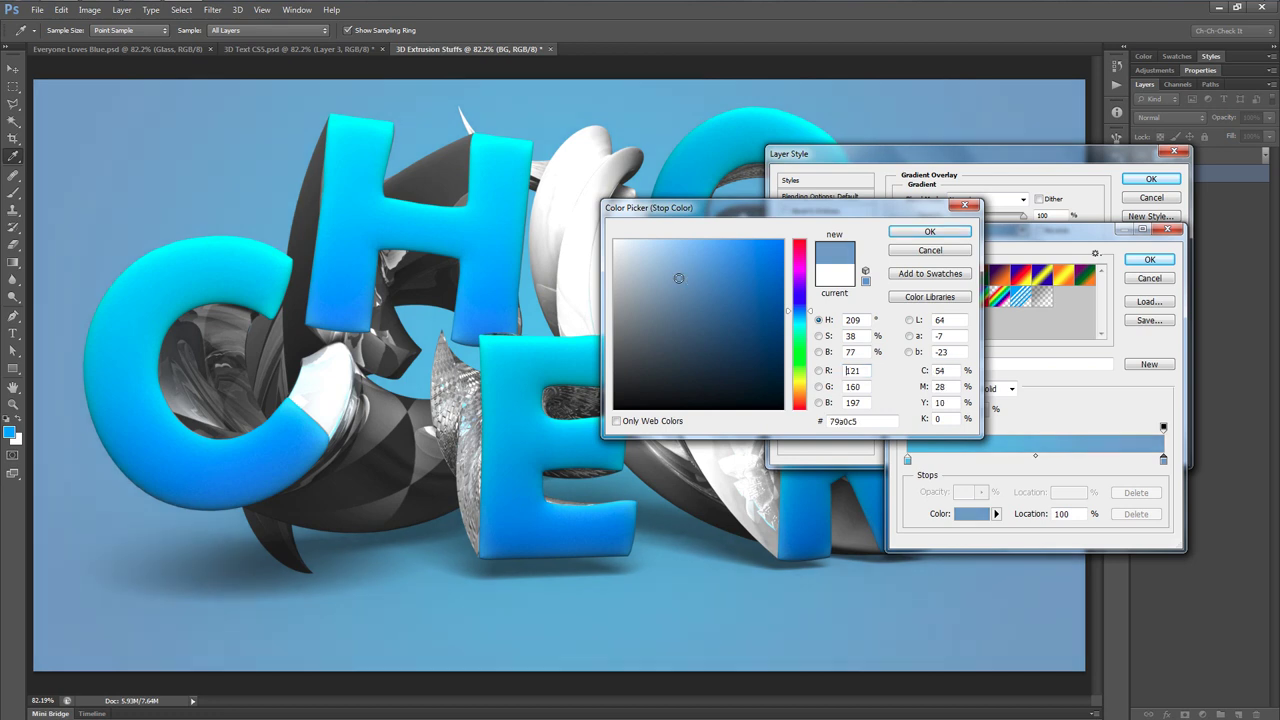
{"action": "left_click", "coordinate": [683, 279]}
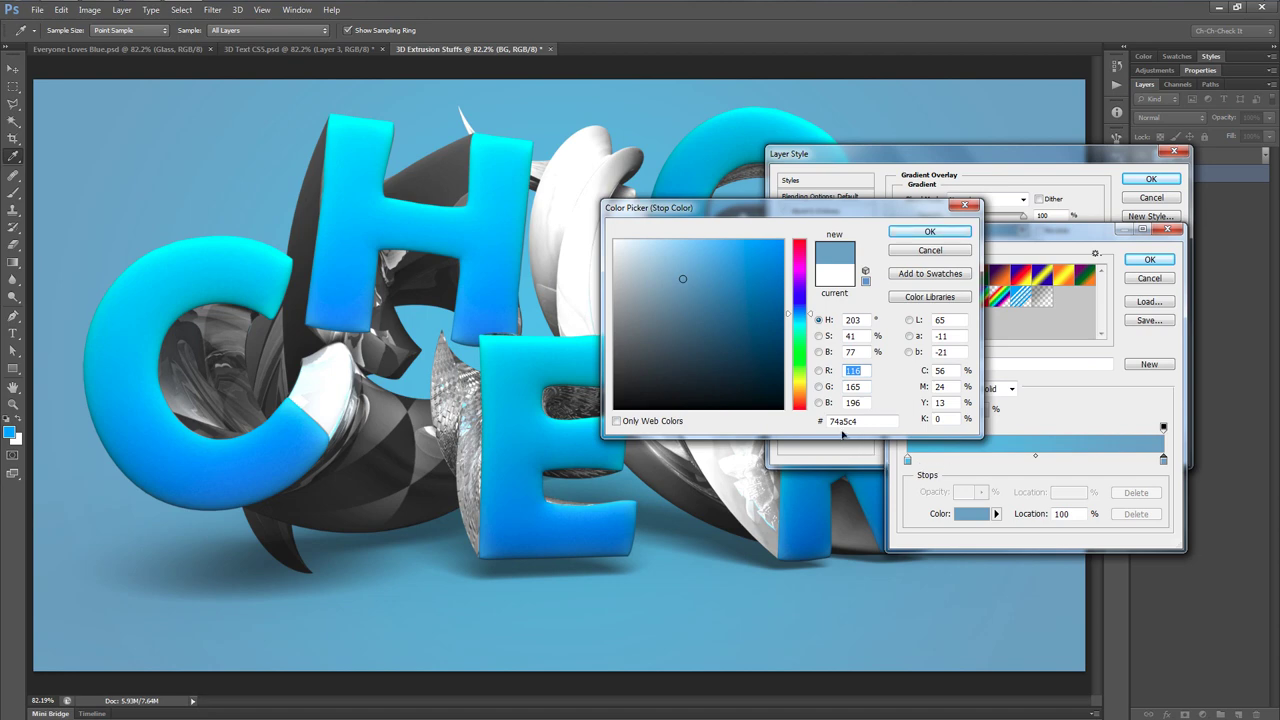
{"action": "left_click", "coordinate": [951, 232]}
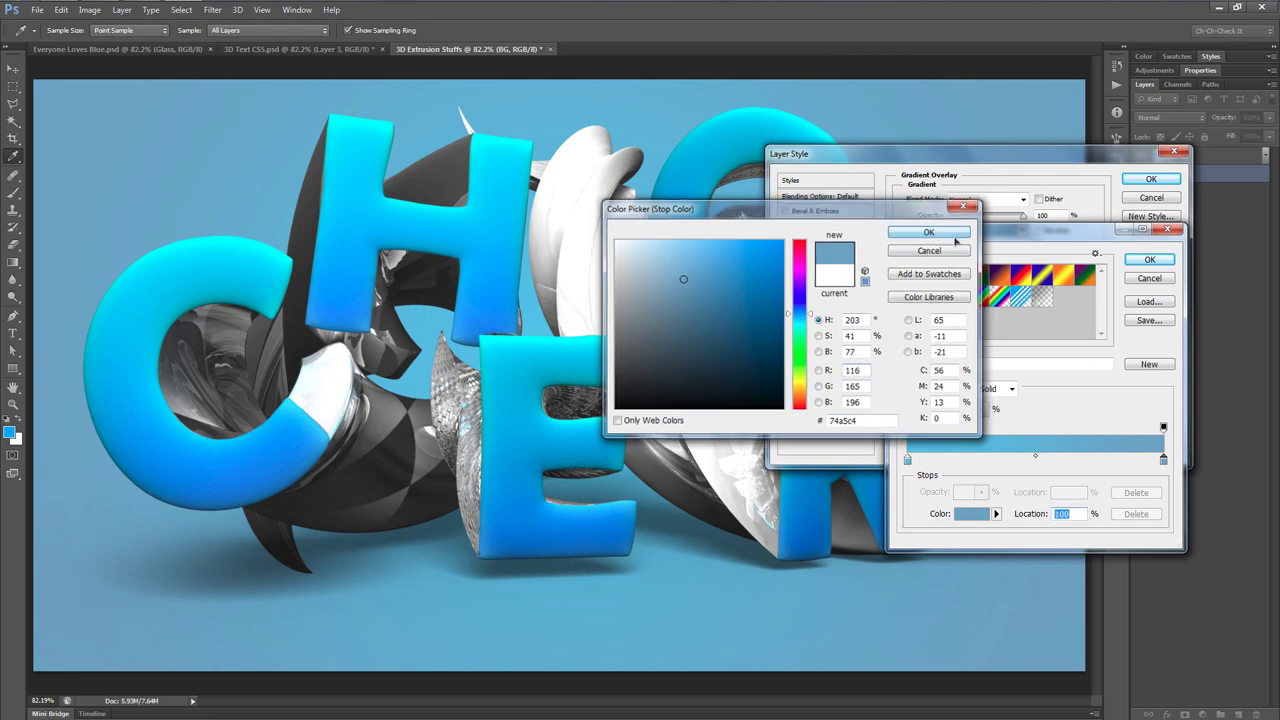
{"action": "left_click", "coordinate": [1152, 261]}
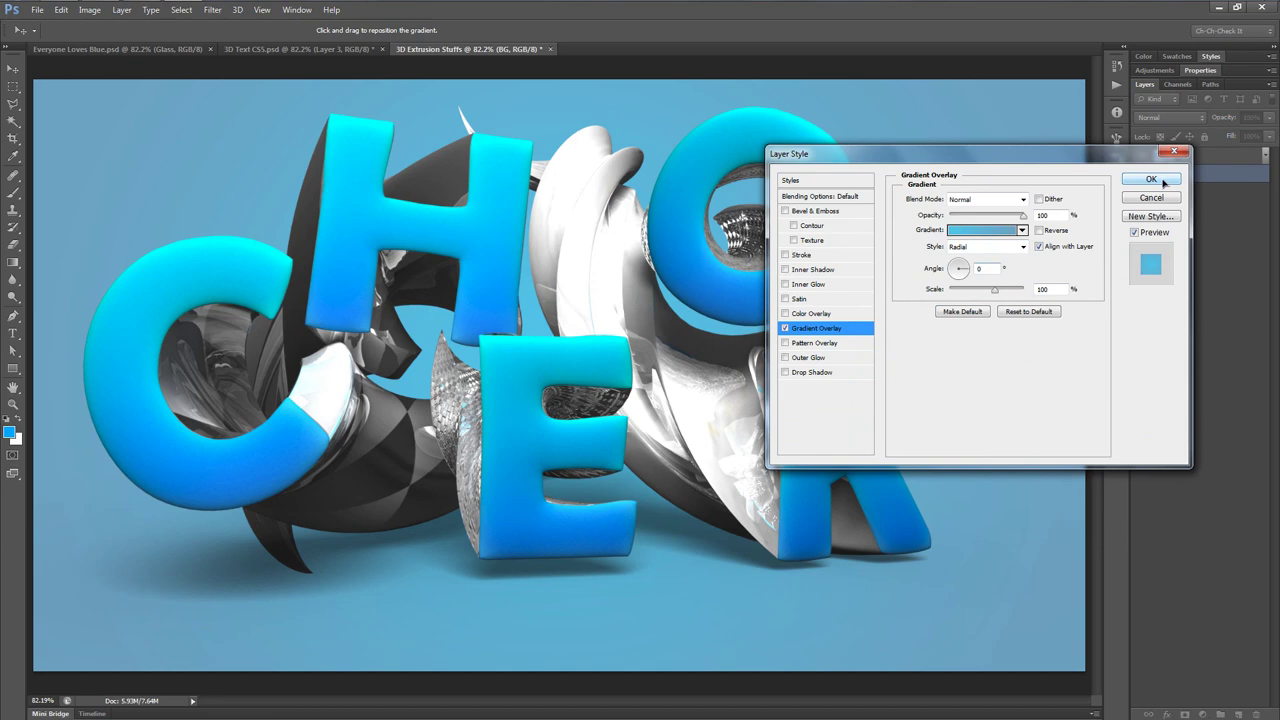
{"action": "left_click", "coordinate": [1154, 180]}
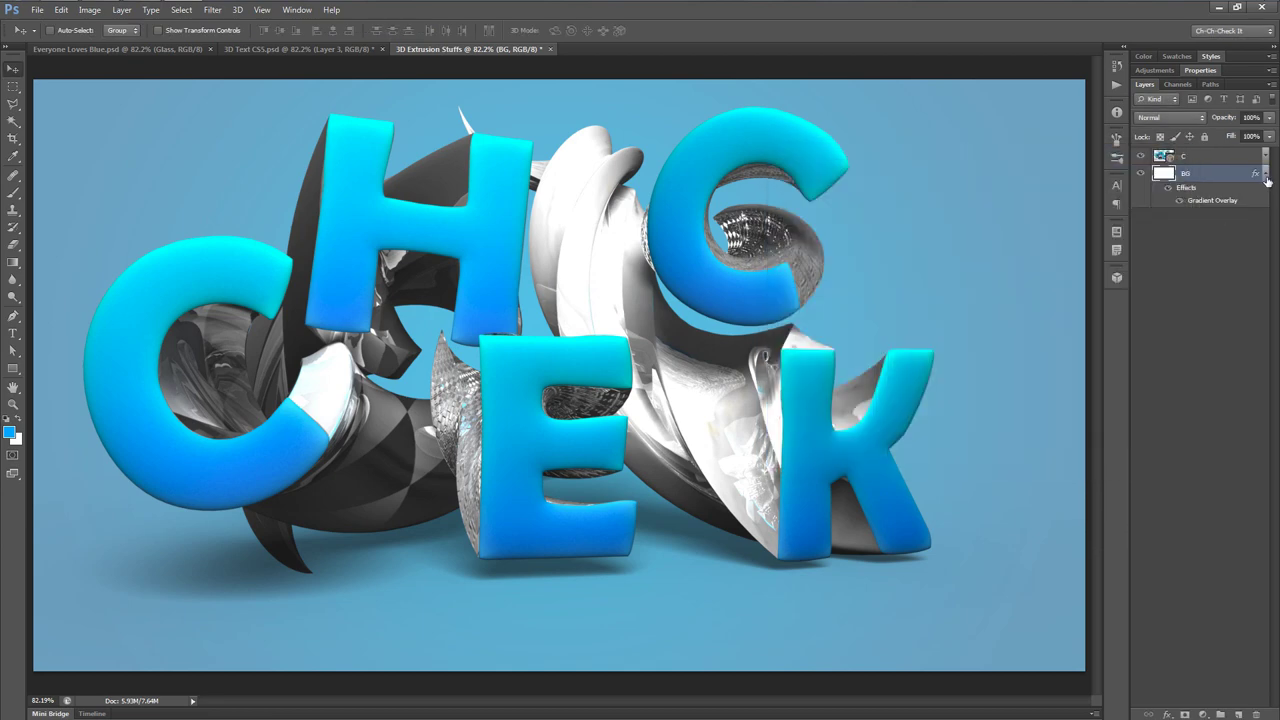
{"action": "left_click", "coordinate": [1265, 174]}
Step: Stamp all visible layers into a new layer above the C layer and name it Merged
{"action": "left_click", "coordinate": [1205, 157]}
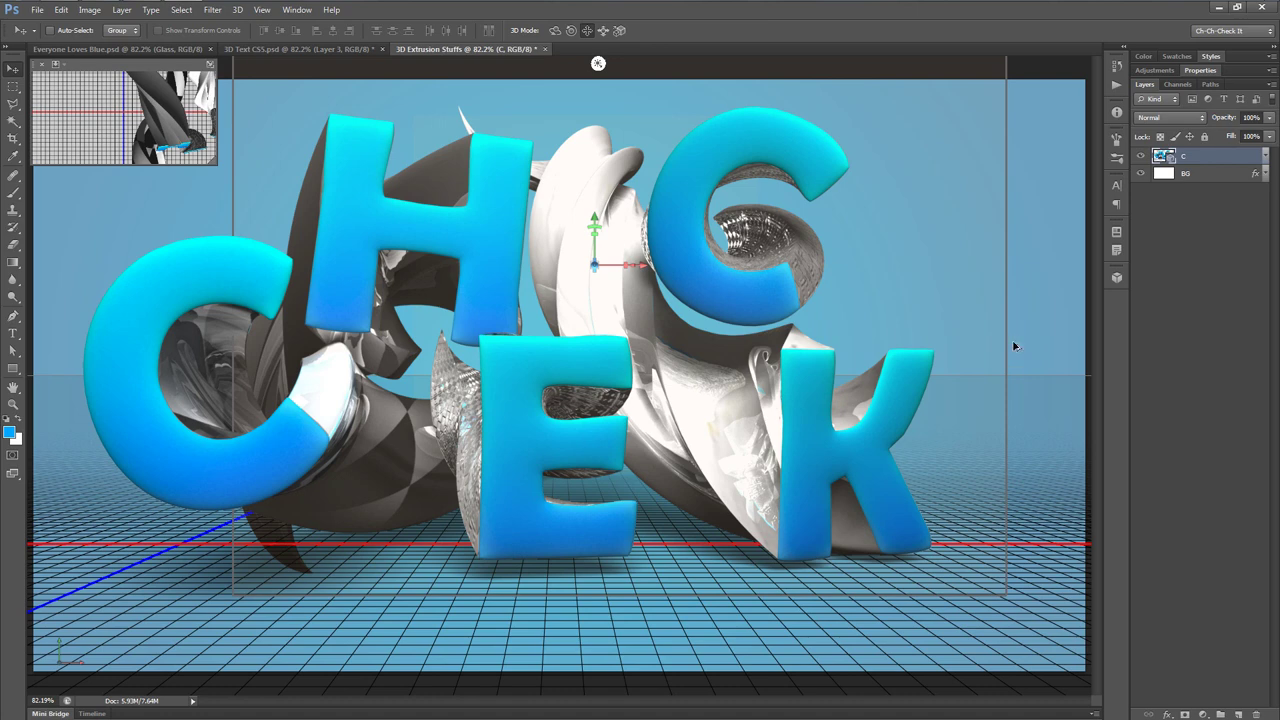
{"action": "key", "text": "ctrl+shift+alt+e"}
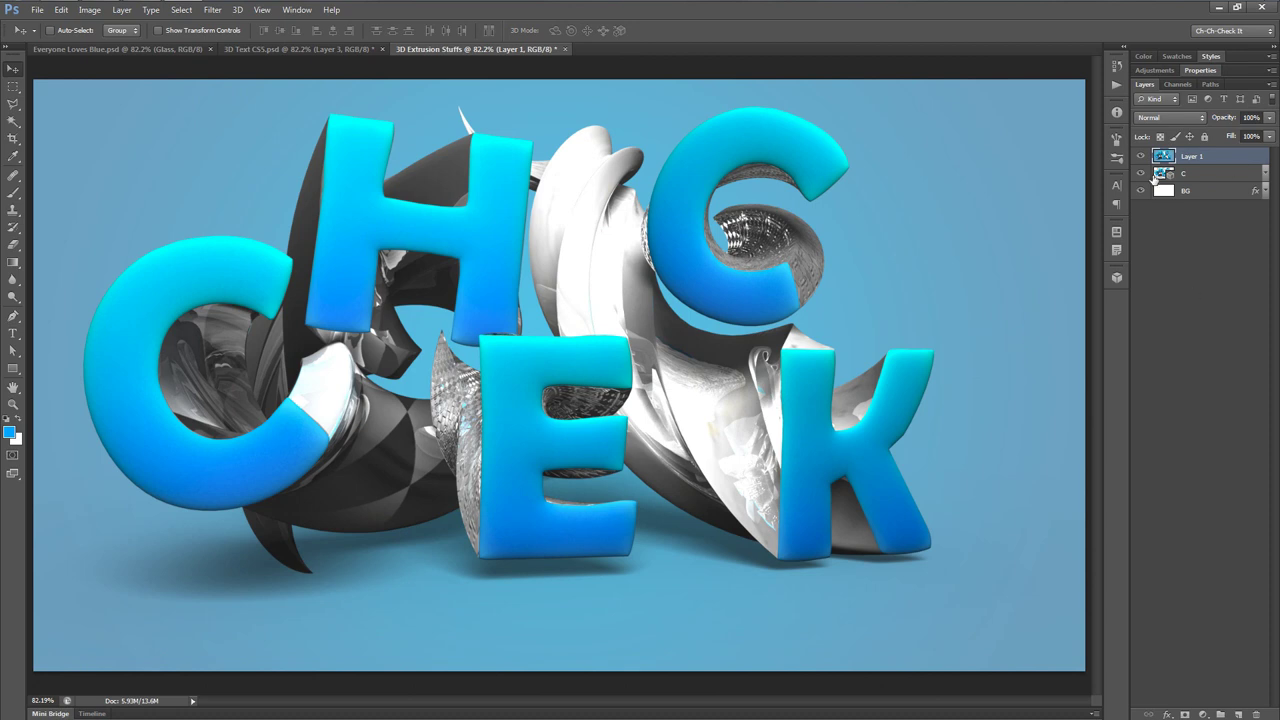
{"action": "double_click", "coordinate": [1193, 157]}
{"action": "type", "text": "Merged"}
{"action": "key", "text": "Return"}
Step: Duplicate the Merged layer and name the copy Blur
{"action": "key", "text": "ctrl+j"}
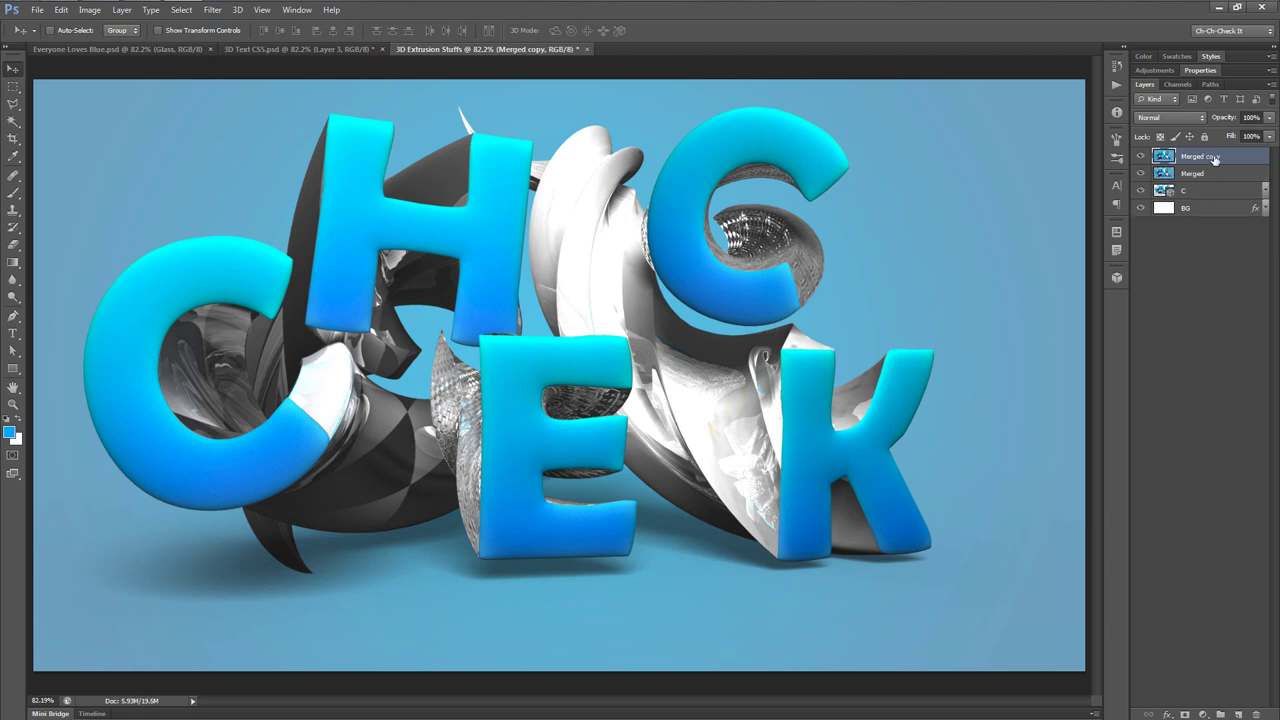
{"action": "double_click", "coordinate": [1203, 160]}
{"action": "type", "text": "B"}
{"action": "key", "text": "Return"}
Step: Apply a Gaussian Blur with a 10-pixel radius to the Blur layer and set its blend mode to Overlay
{"action": "left_click", "coordinate": [211, 11]}
{"action": "mouse_move", "coordinate": [248, 144]}
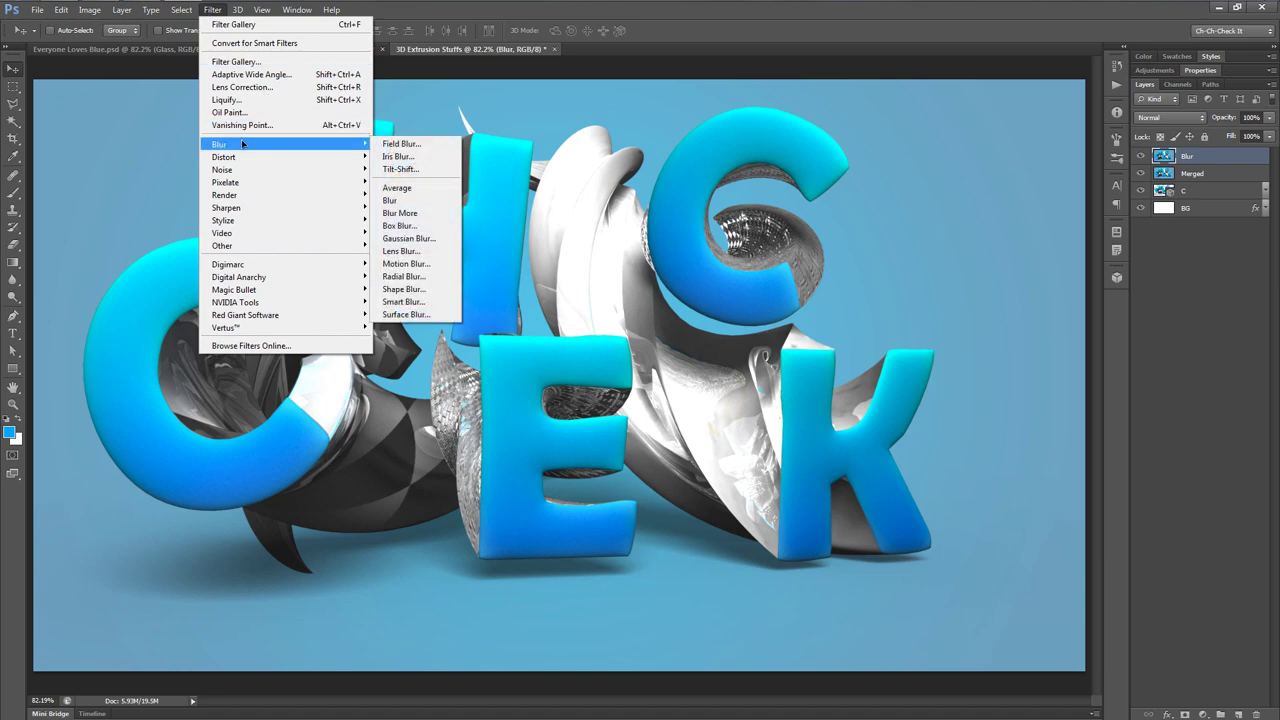
{"action": "left_click", "coordinate": [415, 238]}
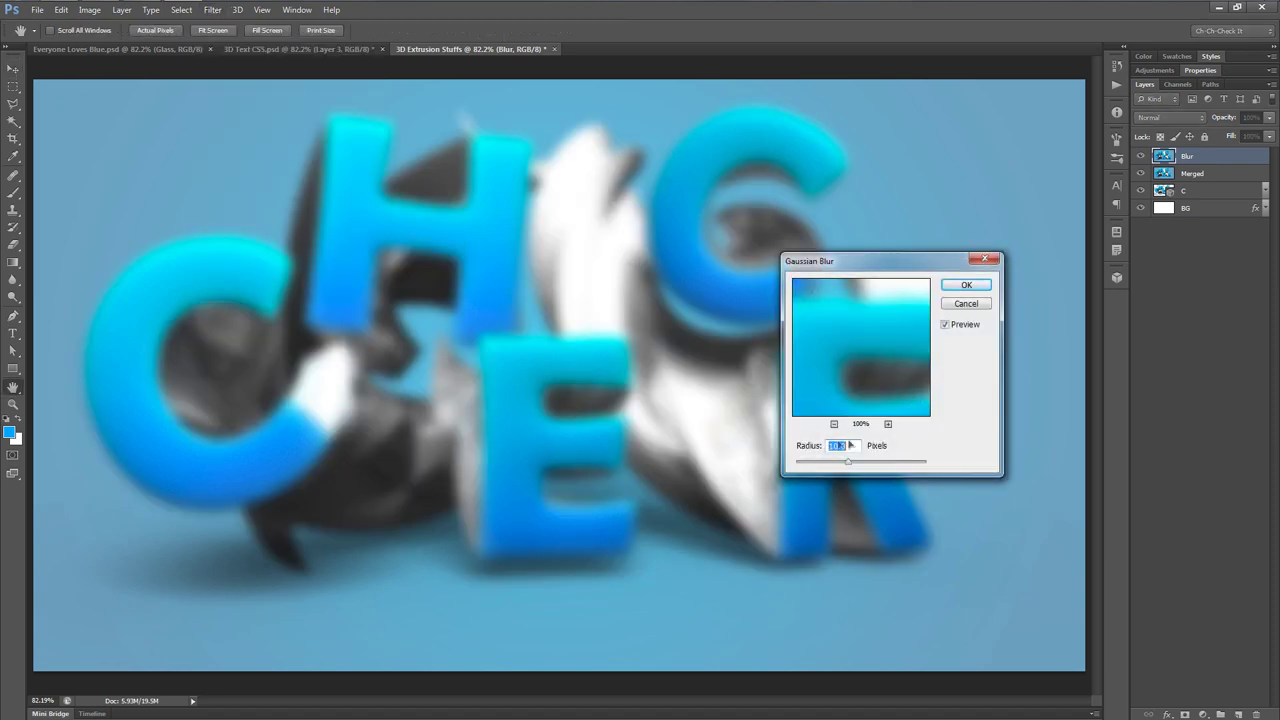
{"action": "left_click", "coordinate": [957, 290]}
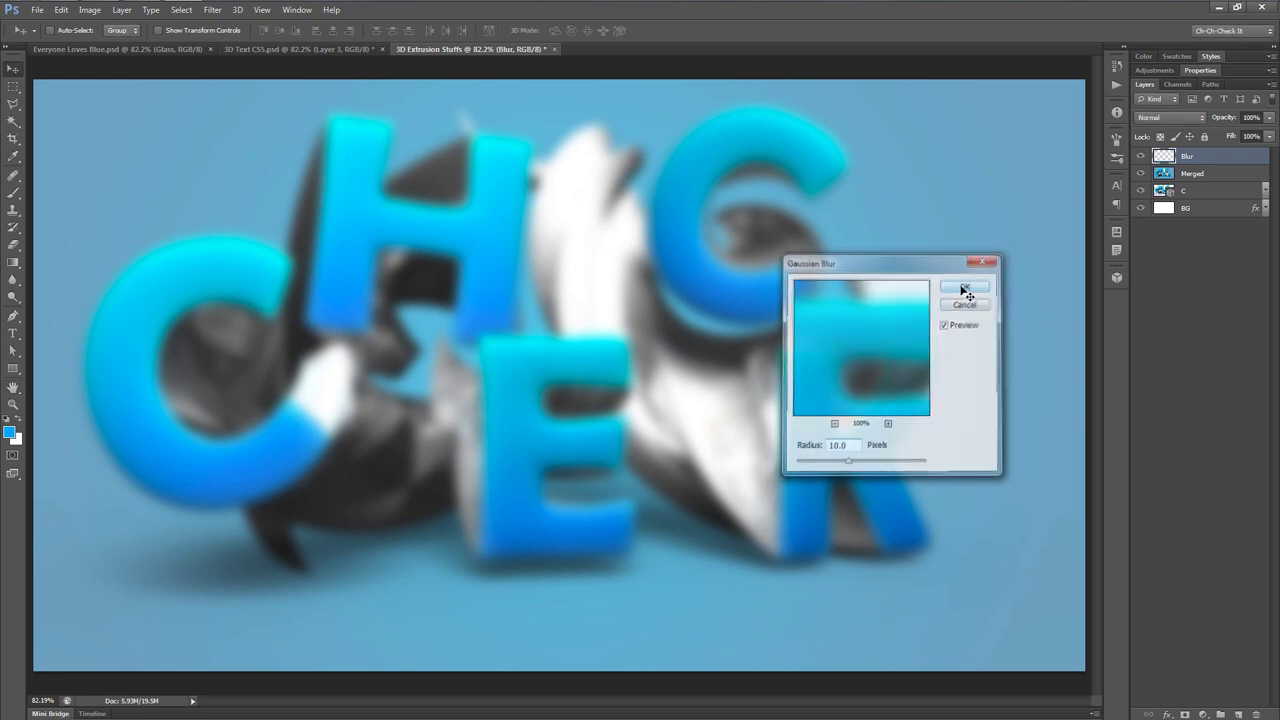
{"action": "left_click", "coordinate": [1172, 114]}
{"action": "left_click", "coordinate": [1180, 289]}
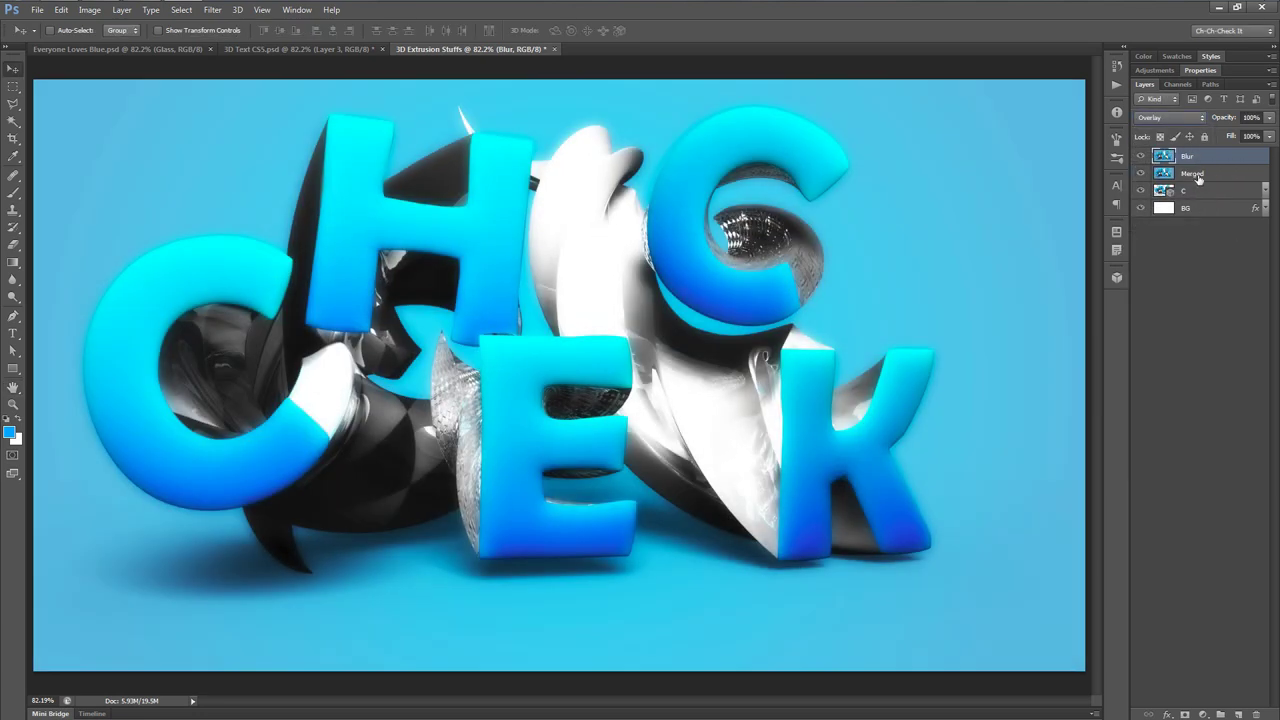
Step: Compare the artwork with the Blur layer hidden and shown
{"action": "left_click", "coordinate": [1140, 157]}
{"action": "left_click", "coordinate": [1140, 157]}
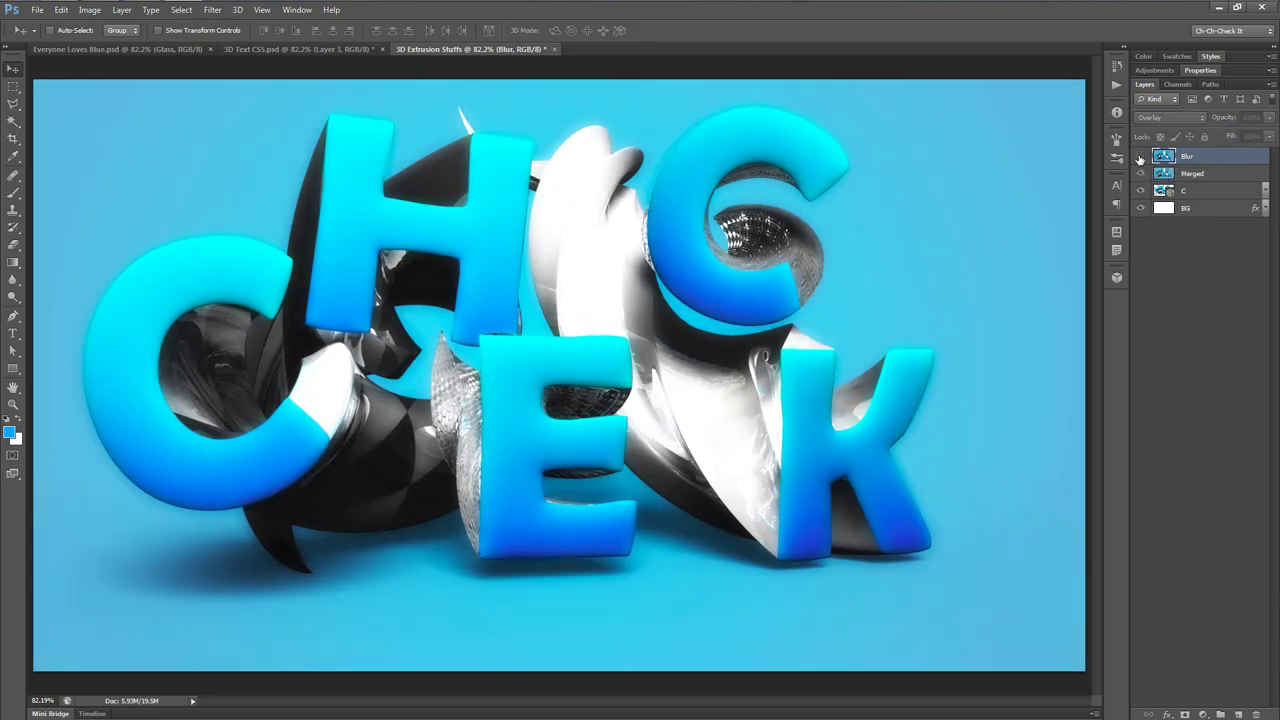
{"action": "left_click", "coordinate": [1140, 157]}
{"action": "left_click", "coordinate": [1140, 157]}
{"action": "left_click", "coordinate": [1140, 157]}
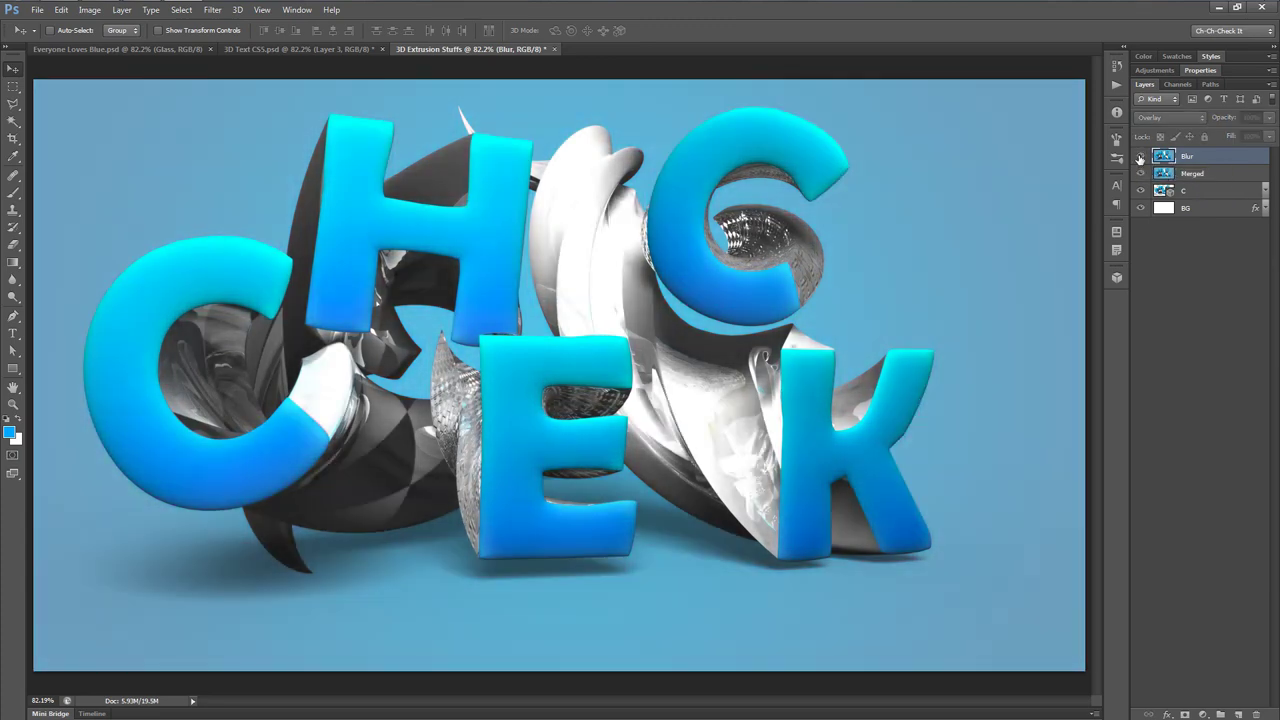
{"action": "left_click", "coordinate": [1140, 157]}
{"action": "left_click", "coordinate": [1140, 157]}
{"action": "left_click", "coordinate": [1140, 157]}
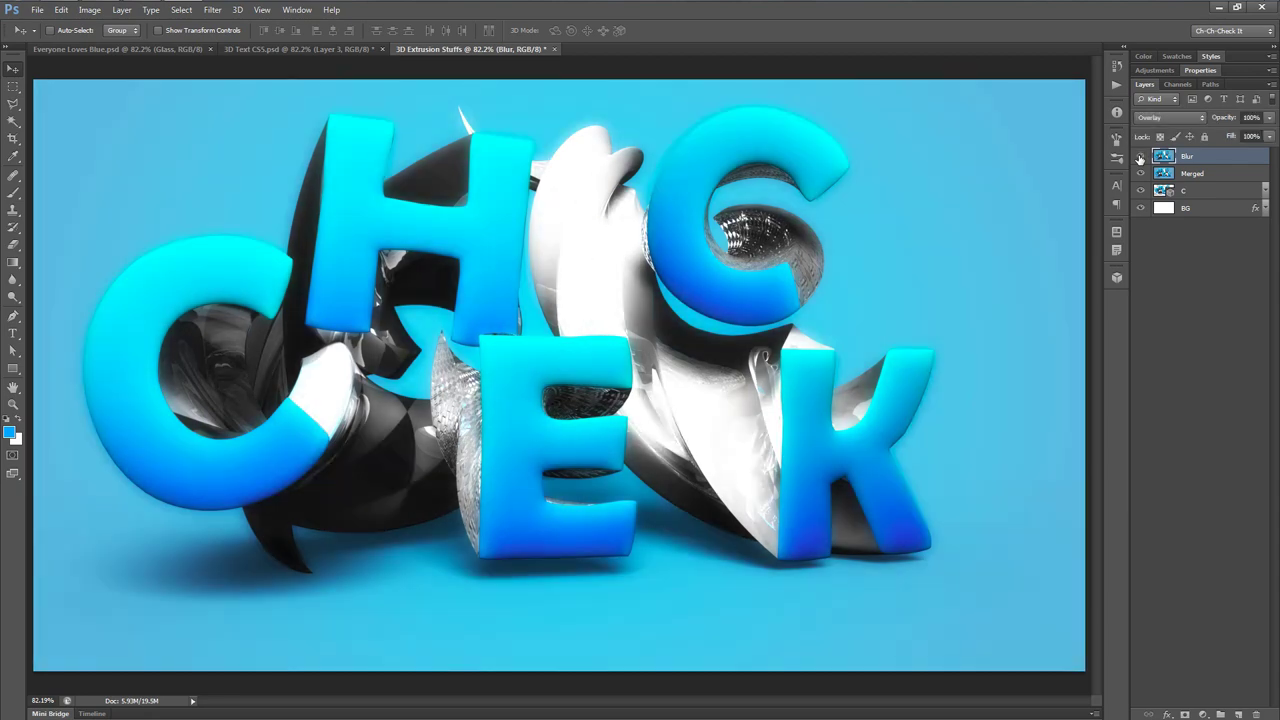
Step: Set the Blur layer's opacity to 70%
{"action": "left_click_drag", "start_coordinate": [1234, 121], "coordinate": [1209, 121]}
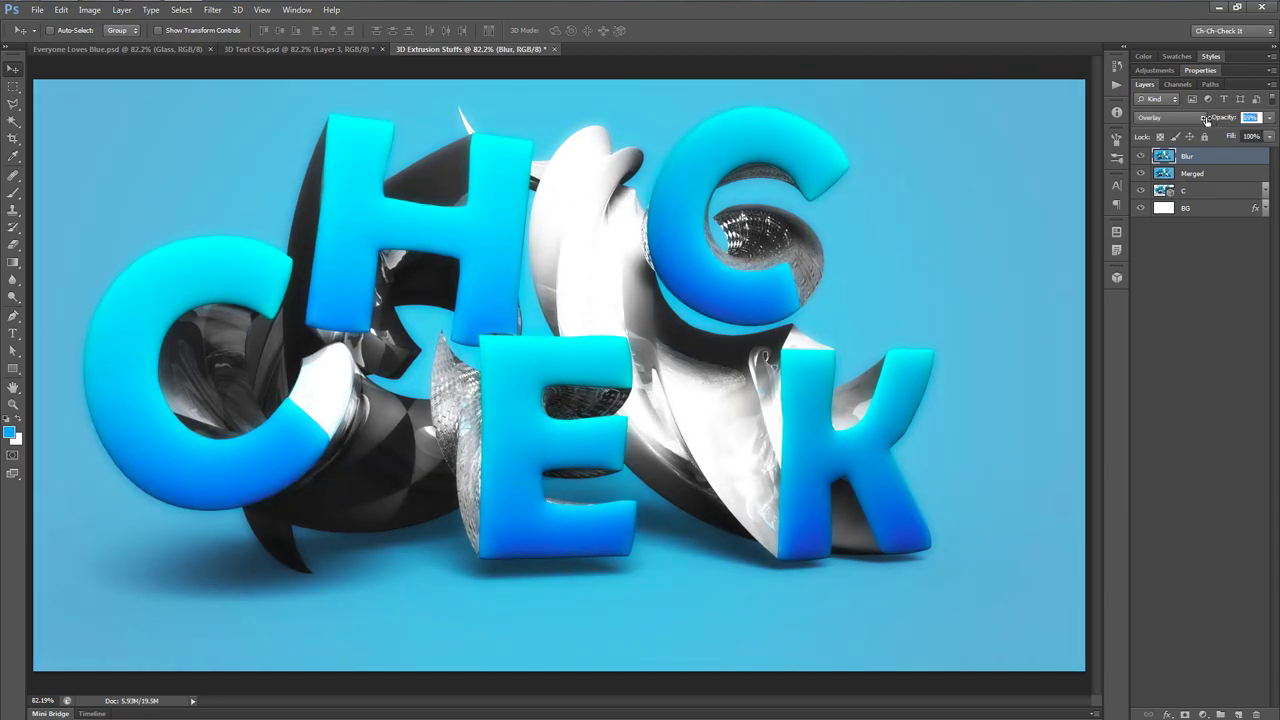
{"action": "left_click", "coordinate": [1247, 118]}
{"action": "type", "text": "70"}
{"action": "key", "text": "Return"}
Step: Add a Black & White adjustment layer above Blur with Vivid Light blending and a fill of 10%
{"action": "left_click", "coordinate": [1155, 71]}
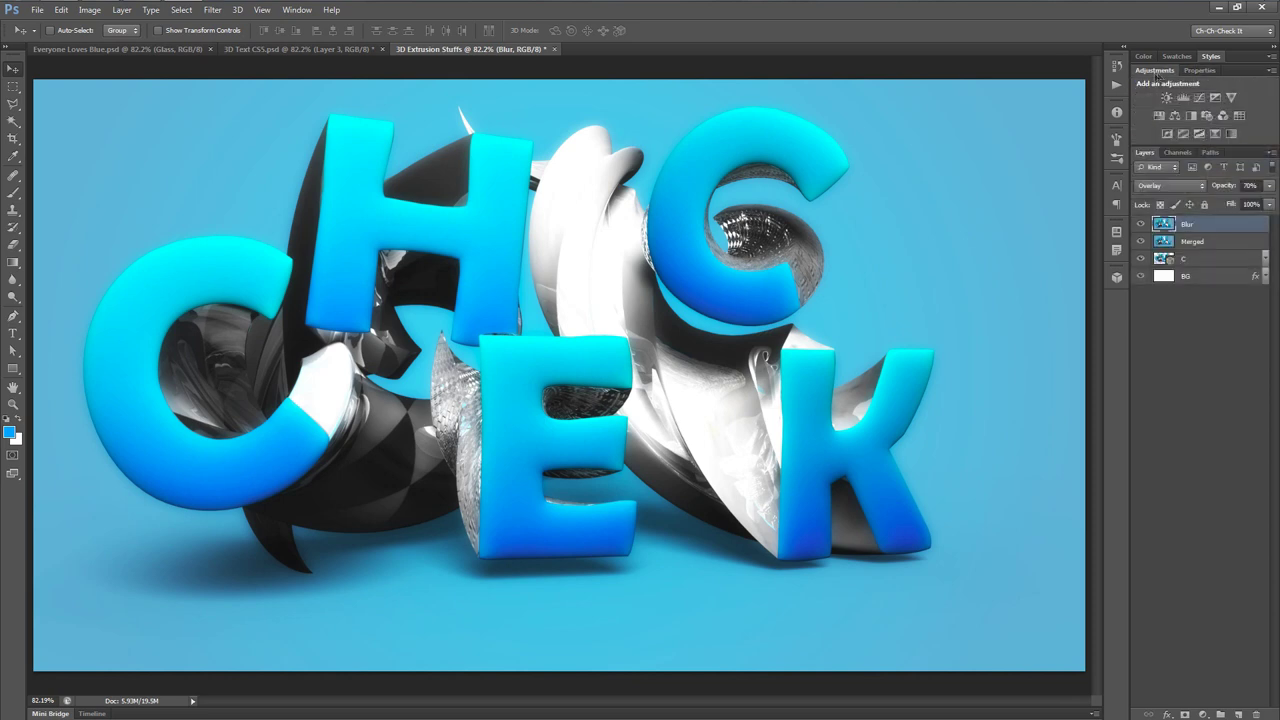
{"action": "left_click", "coordinate": [1192, 115]}
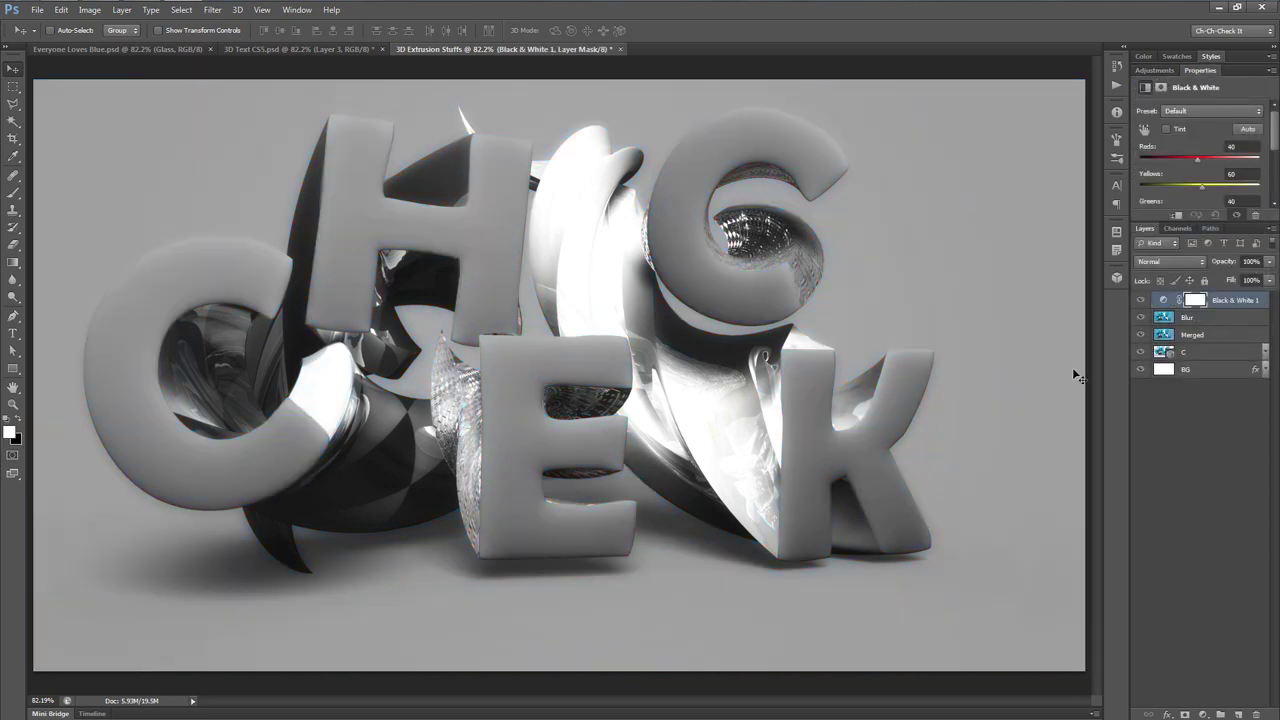
{"action": "left_click", "coordinate": [1175, 262]}
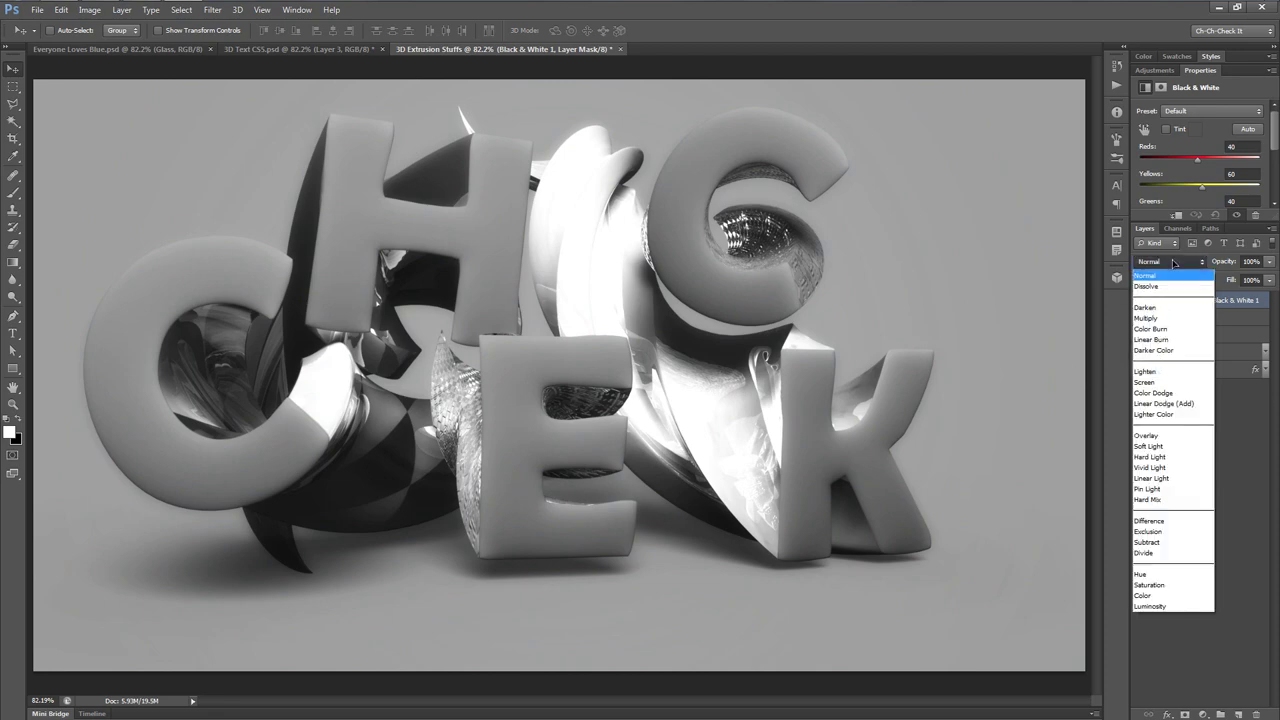
{"action": "left_click", "coordinate": [1175, 465]}
{"action": "left_click", "coordinate": [1250, 280]}
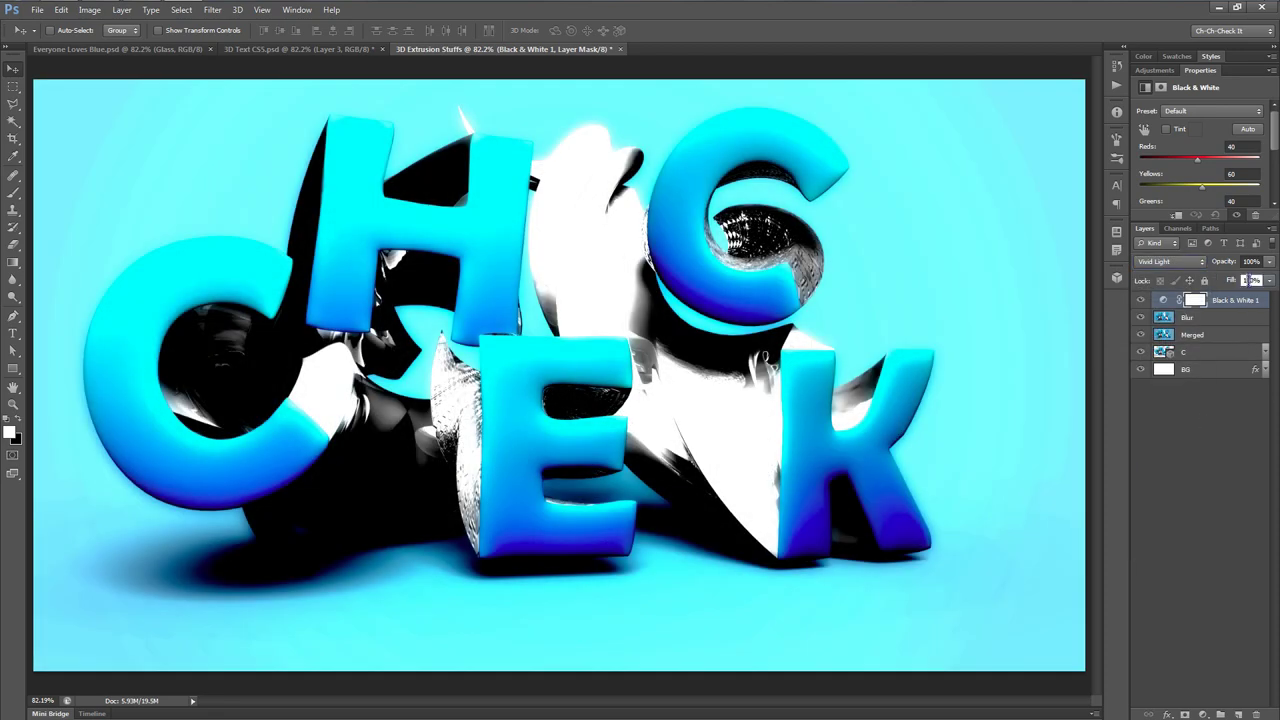
{"action": "key", "text": "7"}
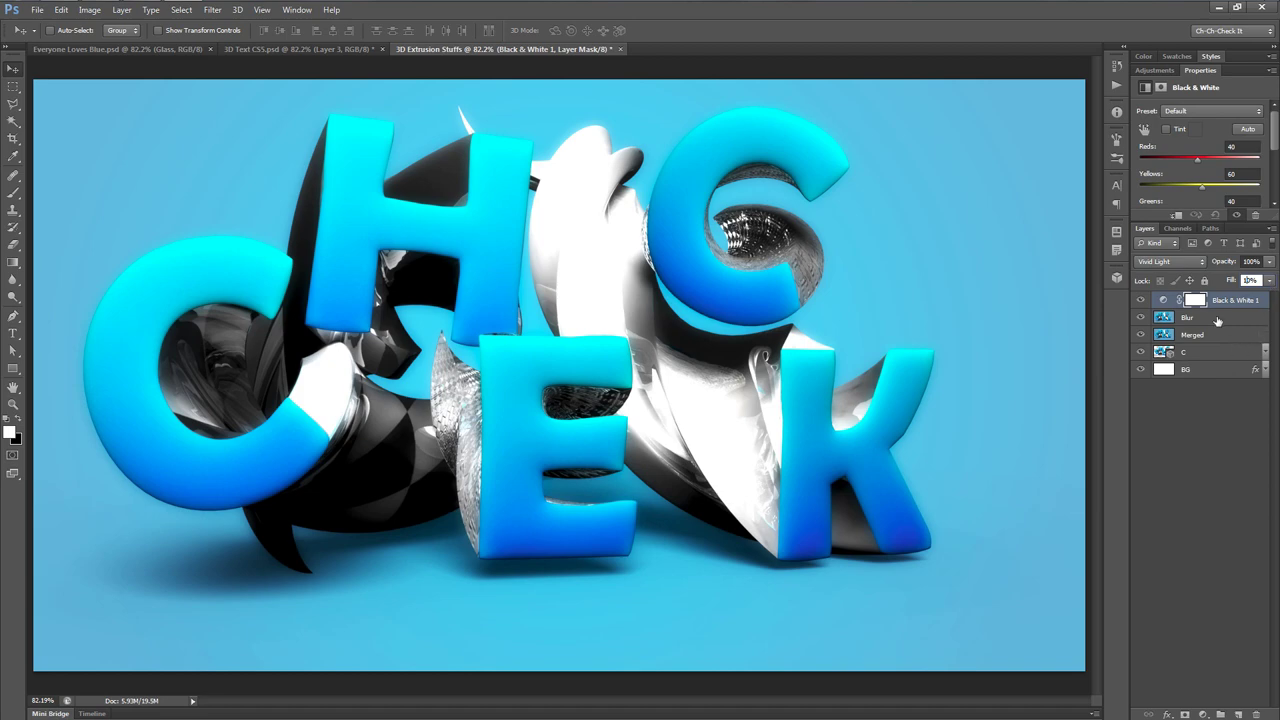
Step: Compare the artwork with the Black & White adjustment layer hidden and shown
{"action": "left_click", "coordinate": [1219, 320]}
{"action": "left_click", "coordinate": [1233, 299]}
{"action": "left_click", "coordinate": [1142, 300]}
{"action": "left_click", "coordinate": [1142, 300]}
{"action": "left_click", "coordinate": [1142, 300]}
{"action": "left_click", "coordinate": [1142, 300]}
{"action": "left_click", "coordinate": [1200, 321]}
{"action": "left_click", "coordinate": [1234, 302]}
Step: Lower the Blur layer's opacity to about 41%
{"action": "left_click", "coordinate": [1230, 320]}
{"action": "mouse_move", "coordinate": [1232, 270]}
{"action": "left_mouse_down"}
{"action": "mouse_move", "coordinate": [1030, 270]}
{"action": "mouse_move", "coordinate": [1262, 274]}
{"action": "mouse_move", "coordinate": [1241, 280]}
{"action": "left_mouse_up"}
{"action": "left_click", "coordinate": [1249, 260]}
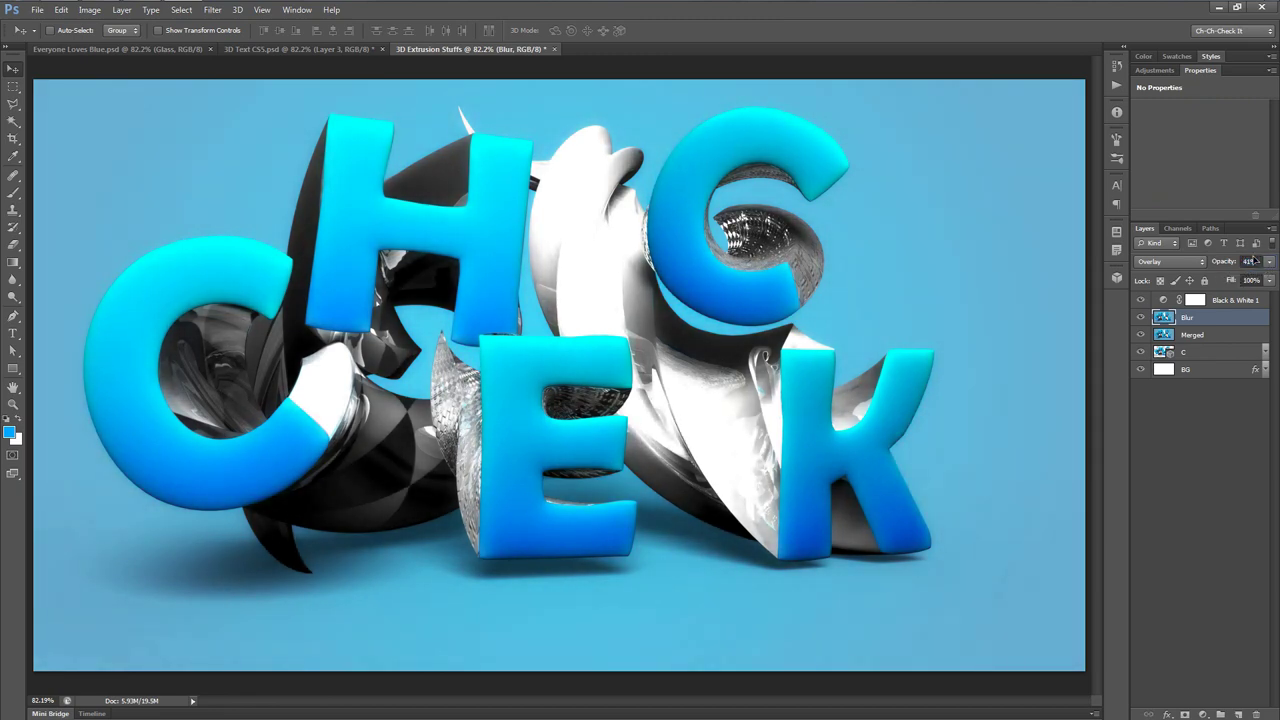
{"action": "left_click", "coordinate": [1249, 260]}
Step: Stamp all visible layers into a new layer above the Black & White adjustment and name it Glass
{"action": "left_click", "coordinate": [1243, 303]}
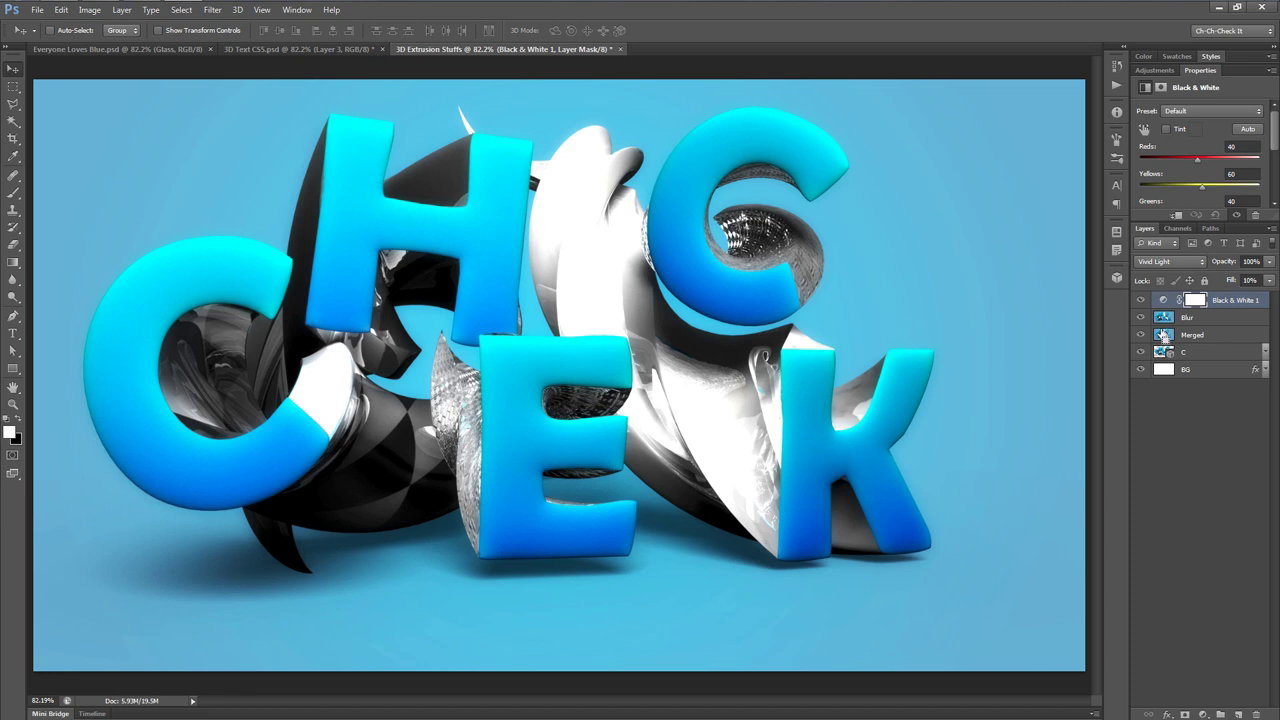
{"action": "key", "text": "ctrl+shift+alt+e"}
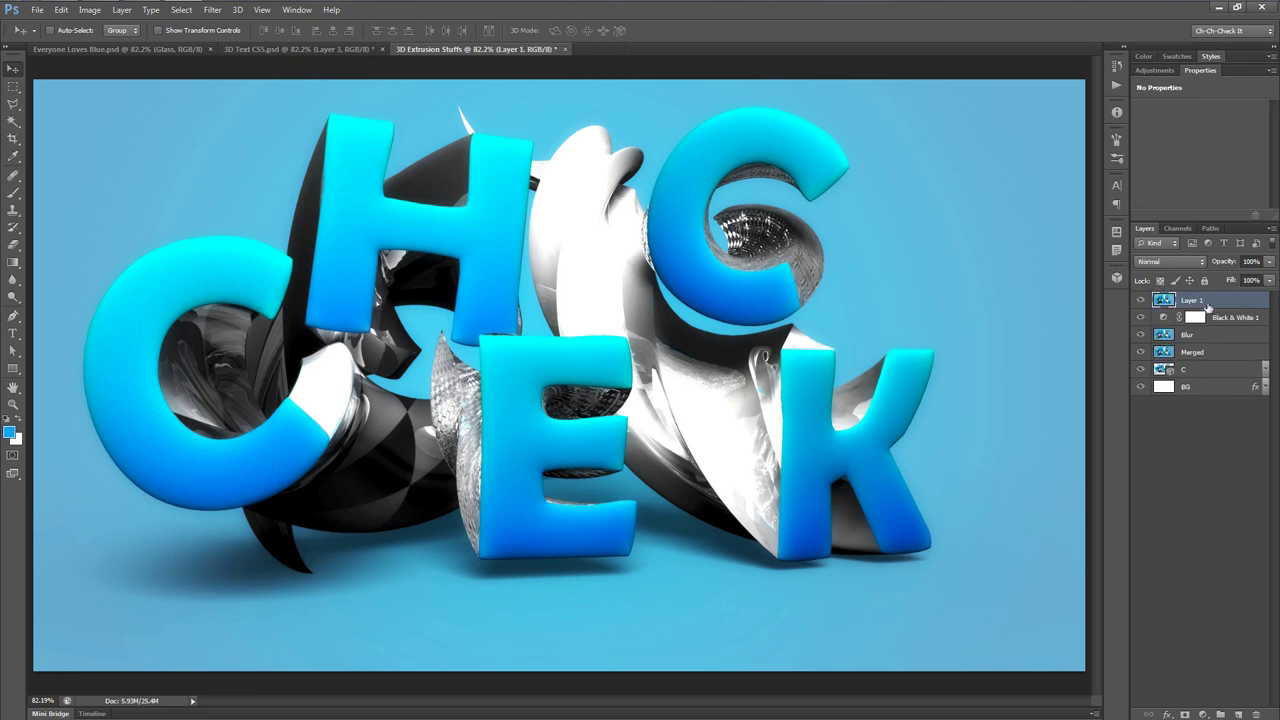
{"action": "double_click", "coordinate": [1194, 300]}
{"action": "type", "text": "Glass"}
{"action": "key", "text": "Return"}
Step: Apply the Glass filter to the Glass layer with distortion 20, smoothness 2, Frosted texture and 100% scaling
{"action": "left_click", "coordinate": [213, 10]}
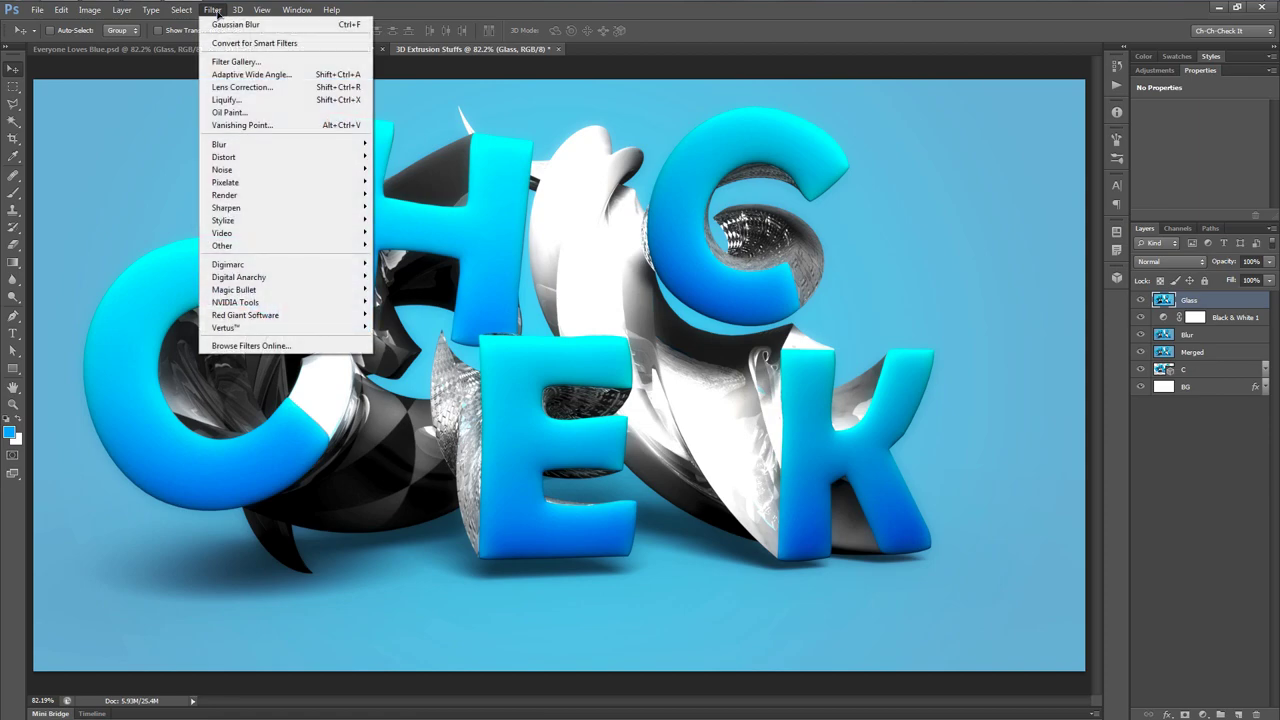
{"action": "left_click", "coordinate": [320, 62]}
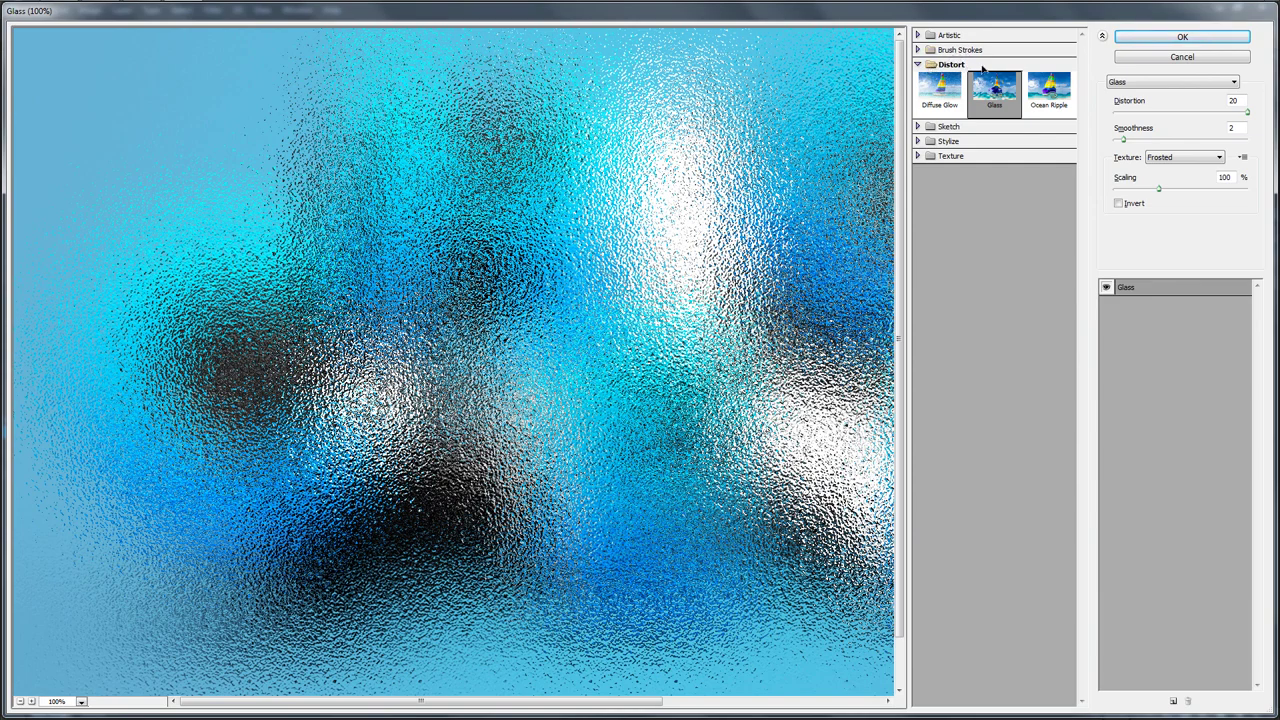
{"action": "left_click", "coordinate": [1010, 95]}
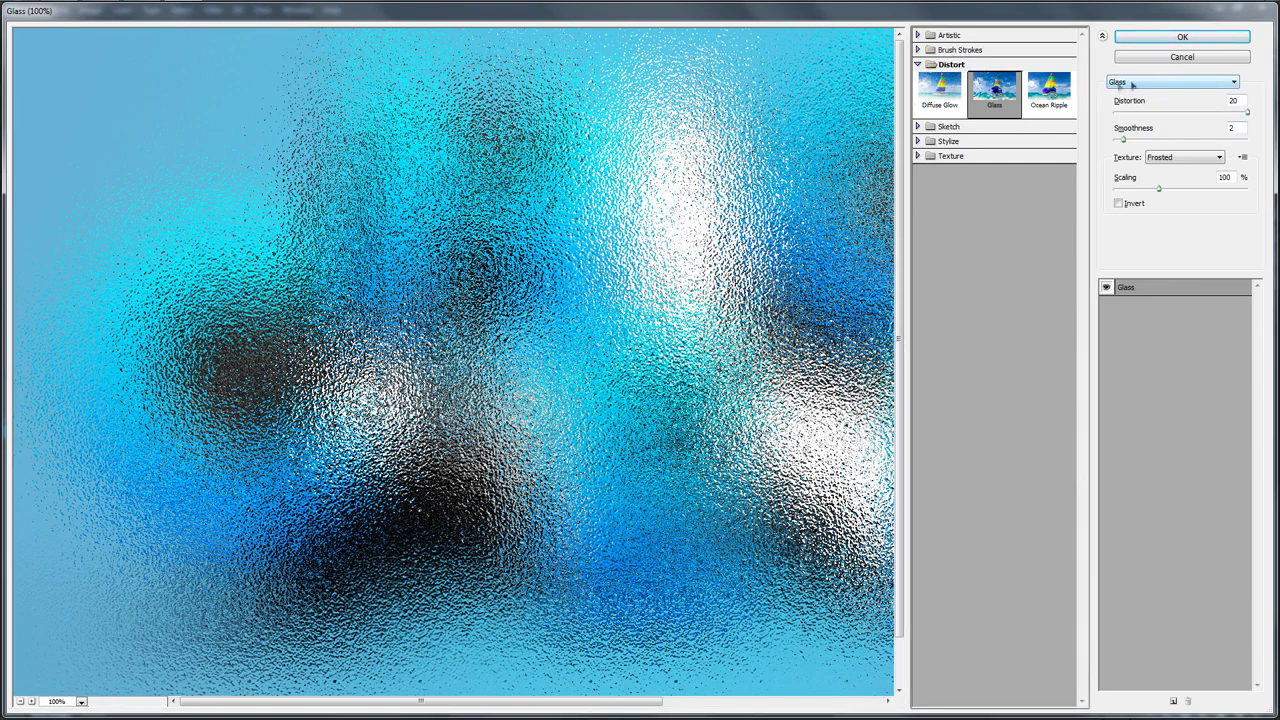
{"action": "left_click", "coordinate": [18, 703]}
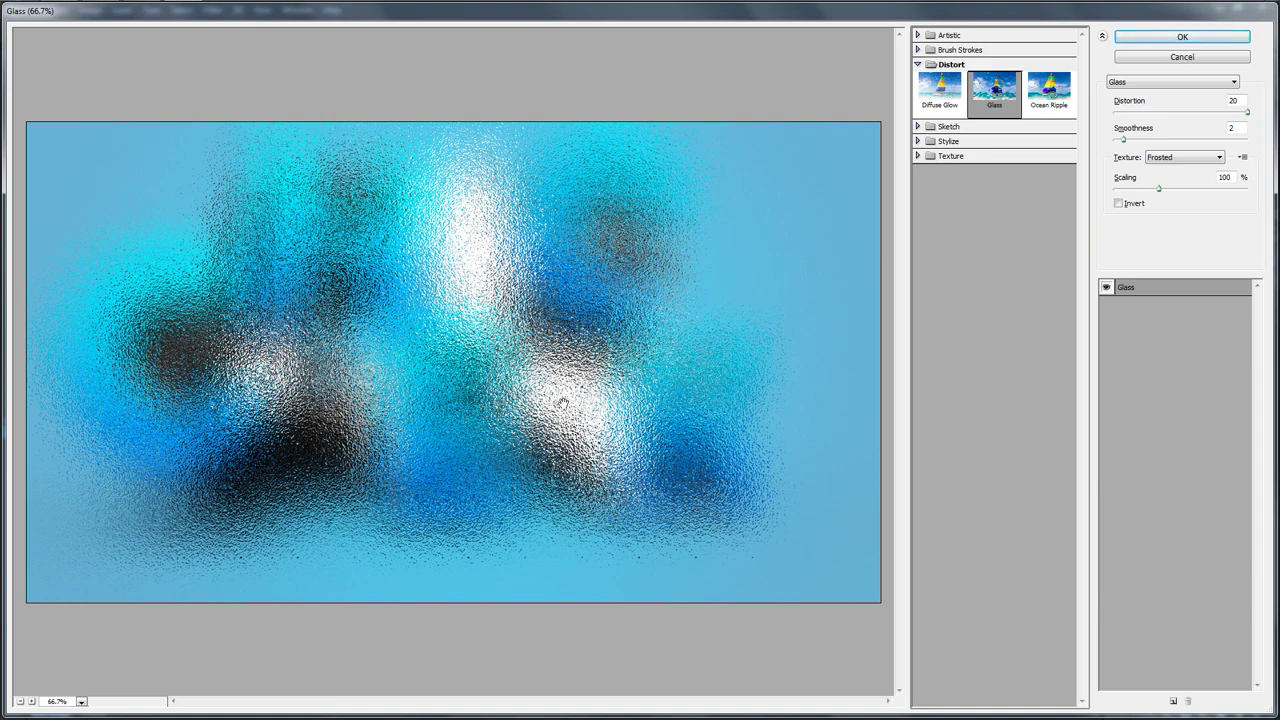
{"action": "left_click", "coordinate": [1194, 37]}
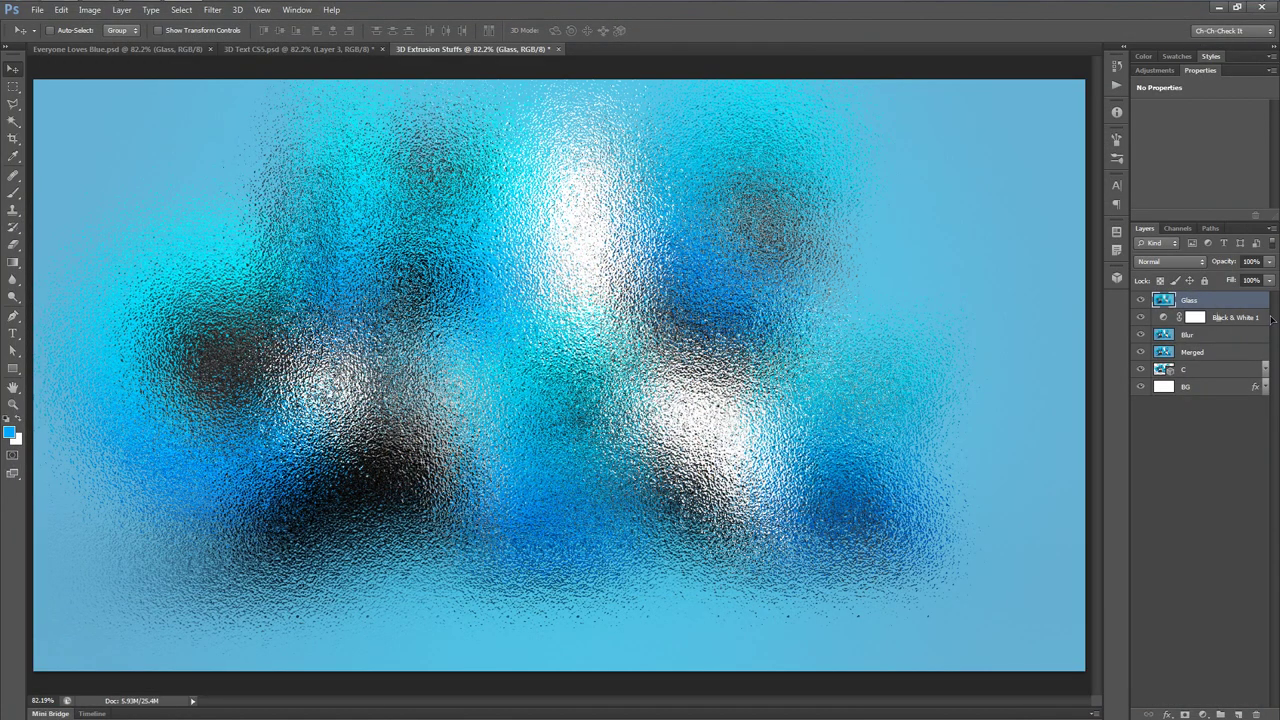
Step: Set the Glass layer to Lighten blending at 50% opacity and compare the artwork with and without it
{"action": "left_click", "coordinate": [1189, 265]}
{"action": "left_click", "coordinate": [1170, 371]}
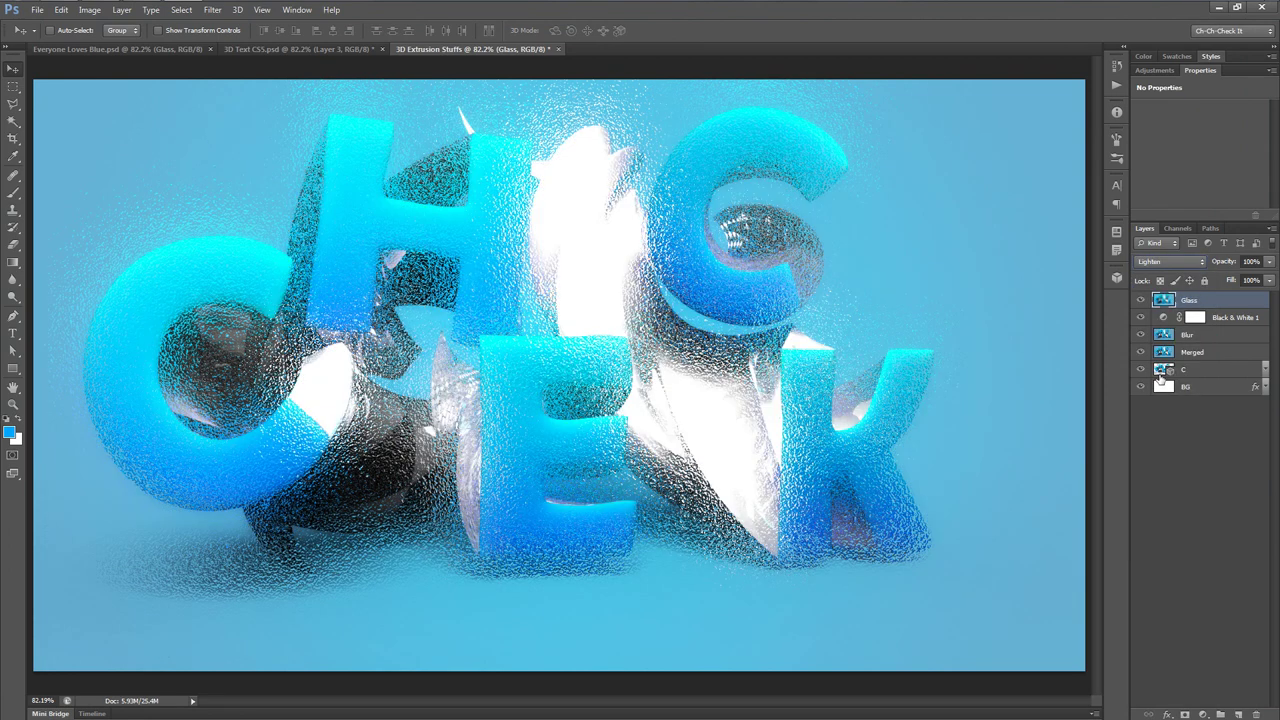
{"action": "left_click", "coordinate": [1251, 261]}
{"action": "type", "text": "50"}
{"action": "key", "text": "Return"}
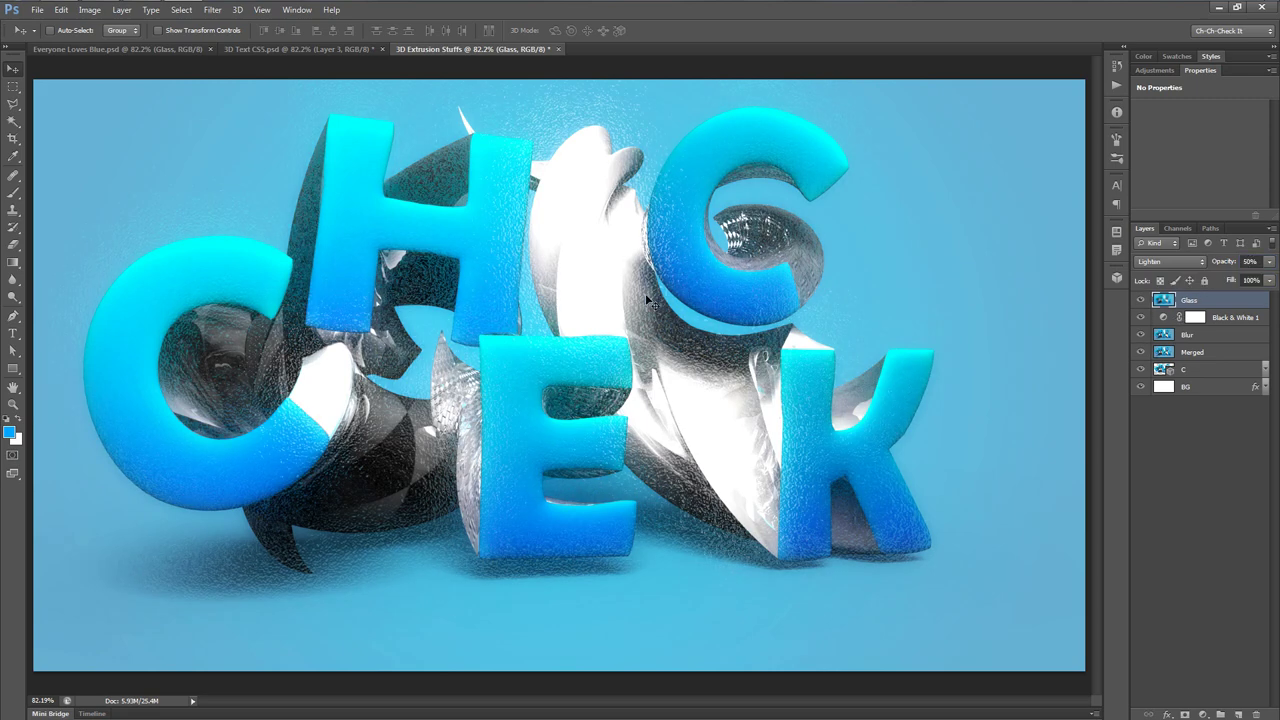
{"action": "left_click", "coordinate": [1141, 300]}
{"action": "left_click", "coordinate": [1141, 300]}
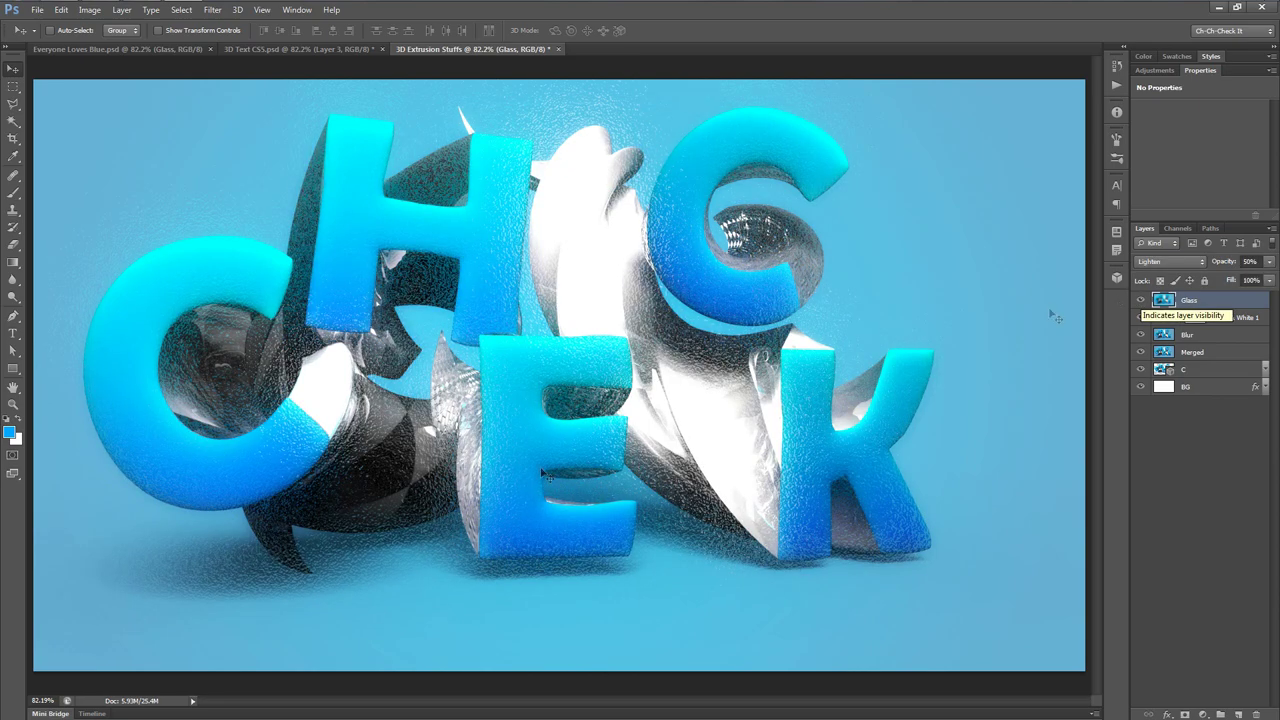